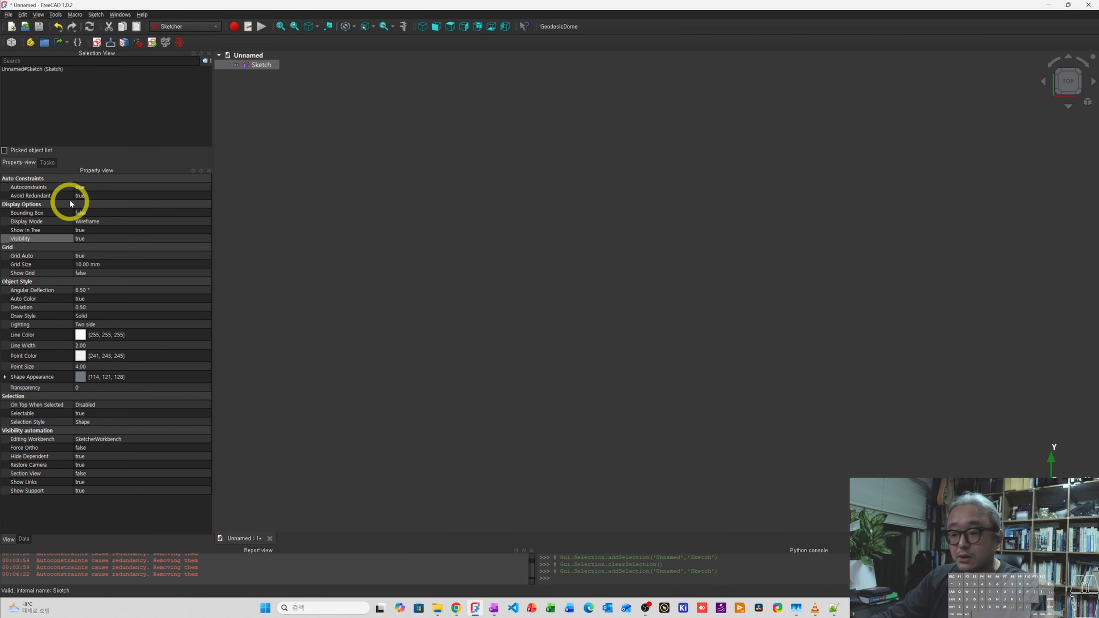
key(F12)
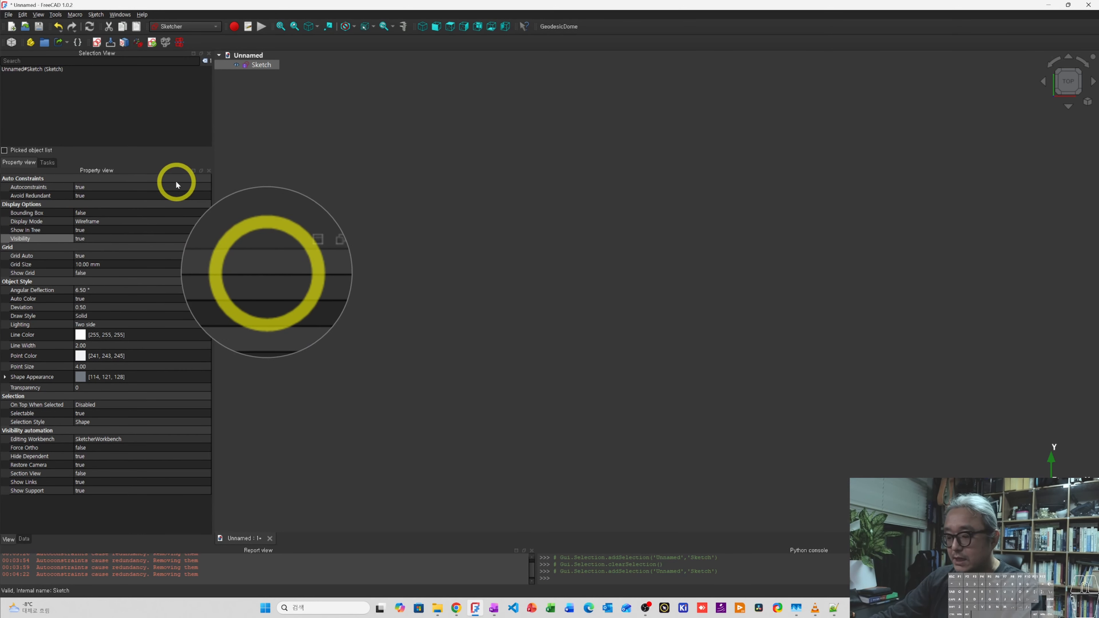
key(F12)
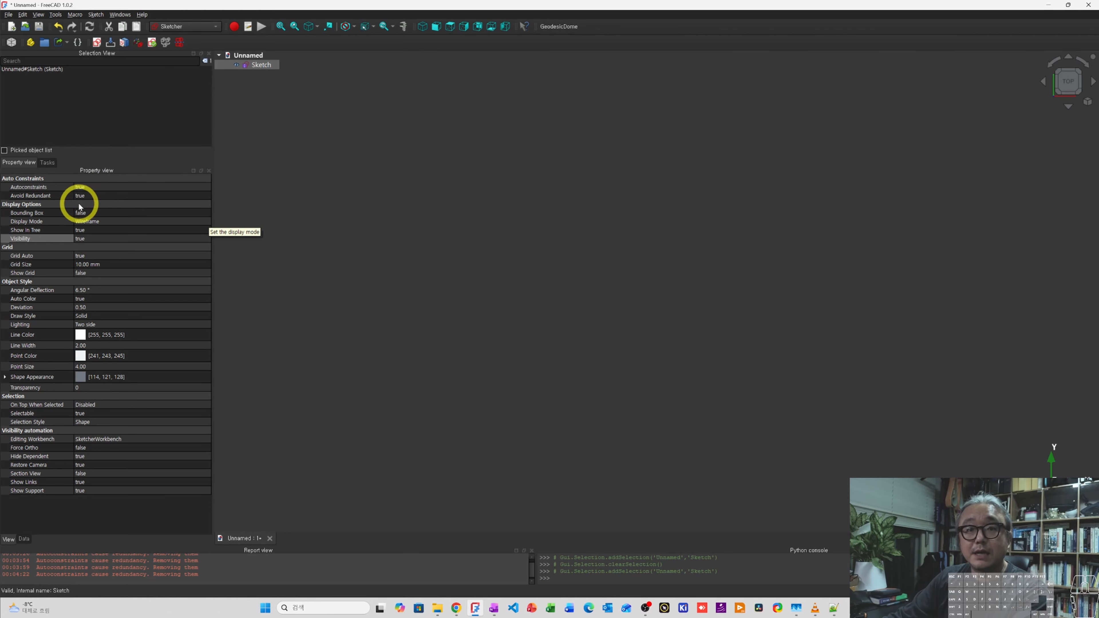
Open the existing sketch for editing and draw a slanted line on the negative-X side, with its lower end at about (-35, 36) mm.
right_click(260, 65)
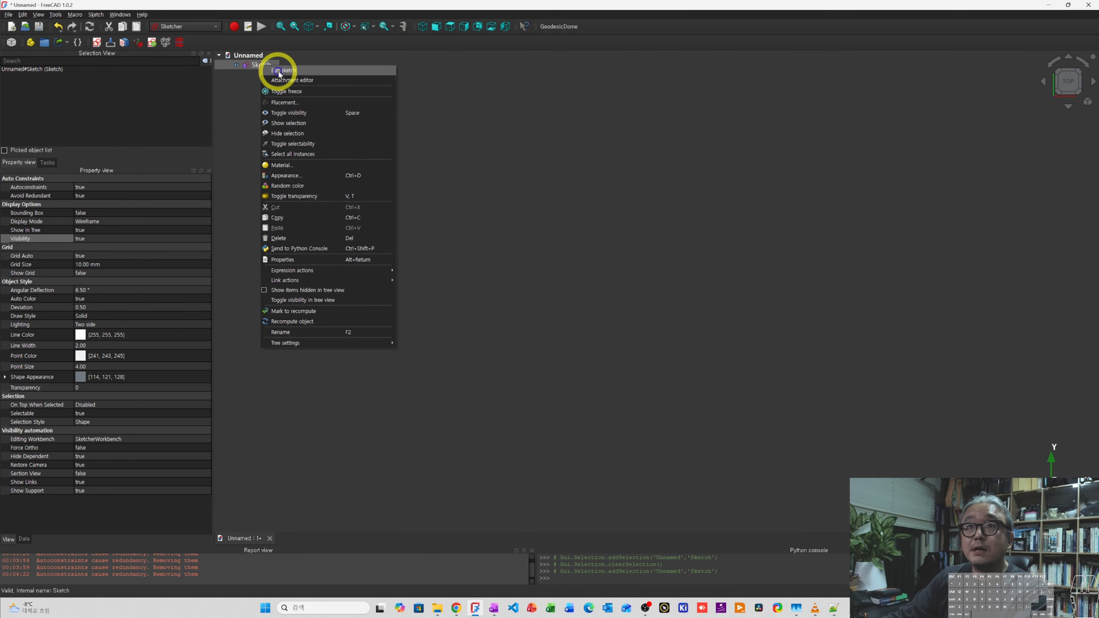
click(280, 72)
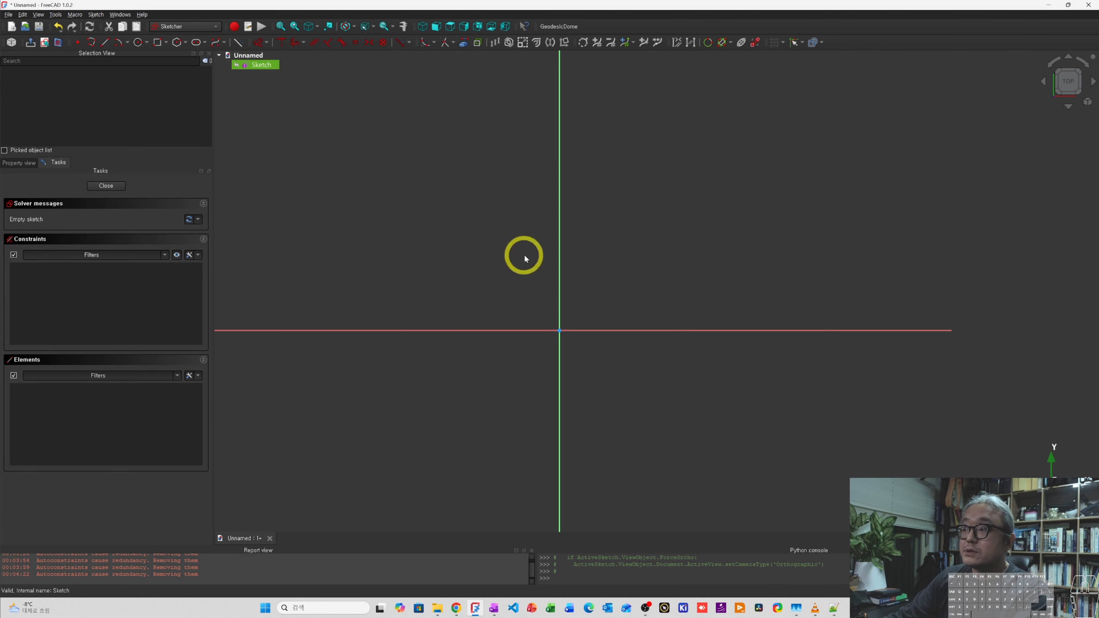
scroll(633, 277, down, 3)
scroll(491, 242, up, 5)
scroll(491, 240, down, 2)
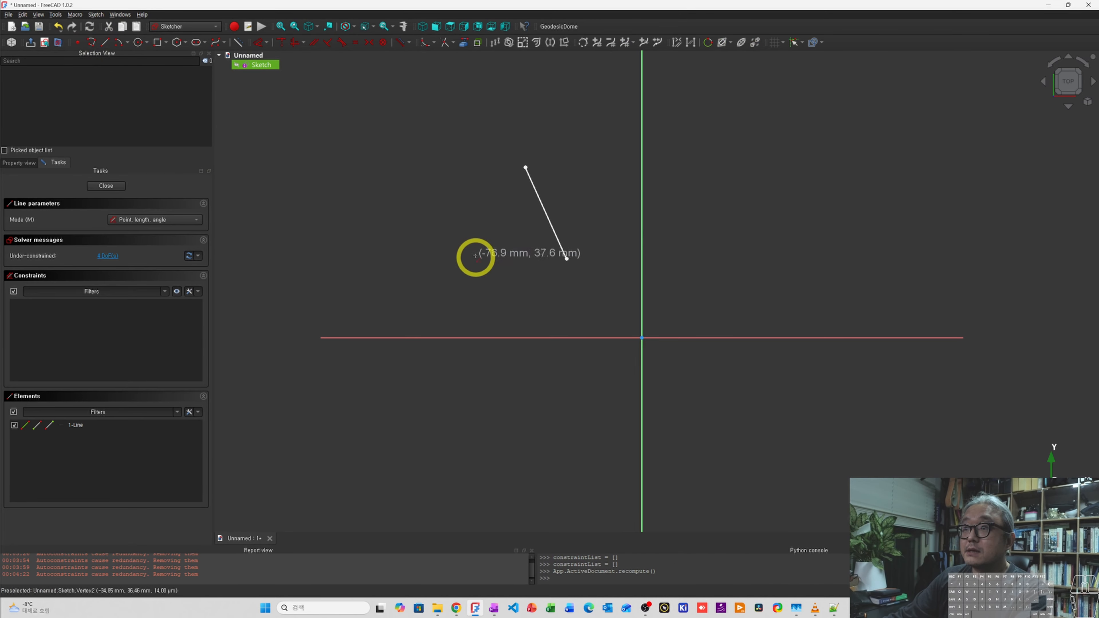
key(F12)
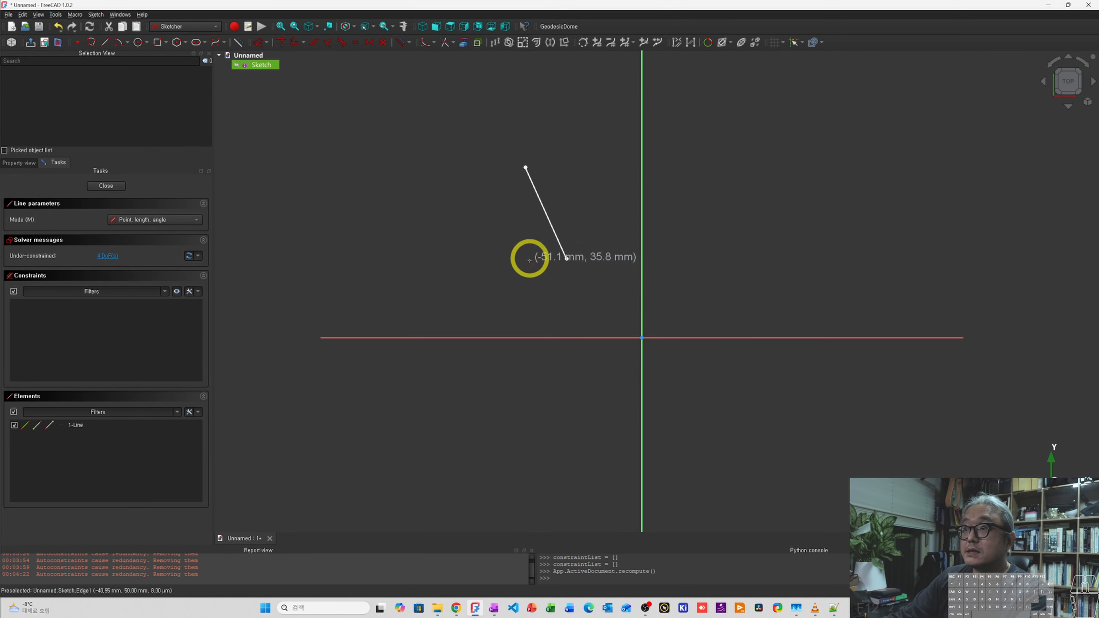
Start a second line level with the slanted line's lower endpoint and examine the cursor's auto-constraint hints in enlarged screen captures, discarding each capture.
click(451, 259)
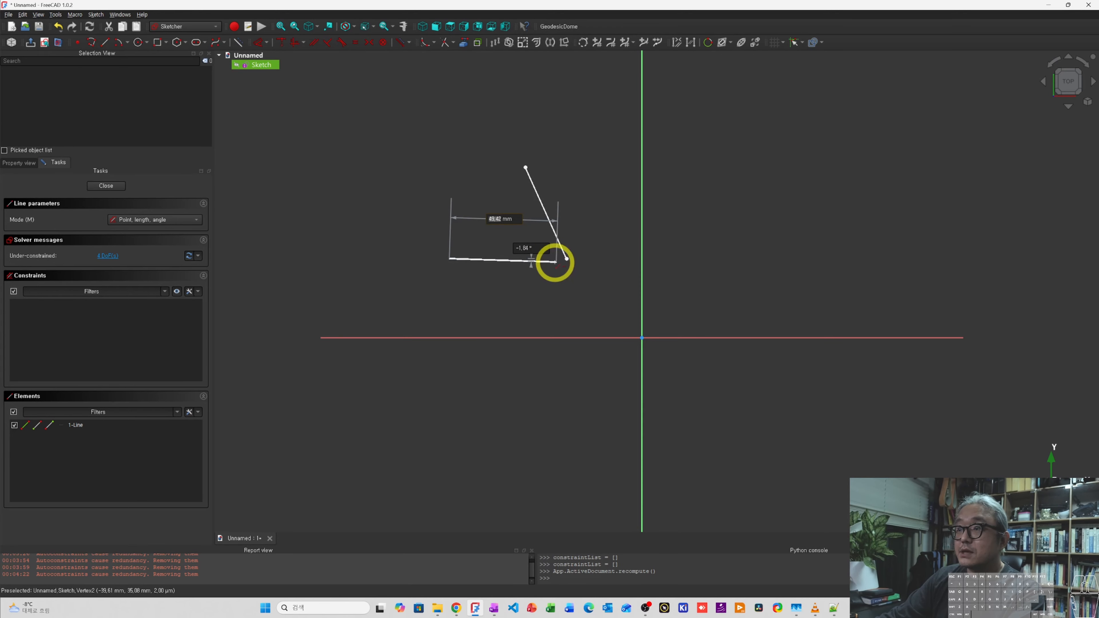
key(ctrl+Print)
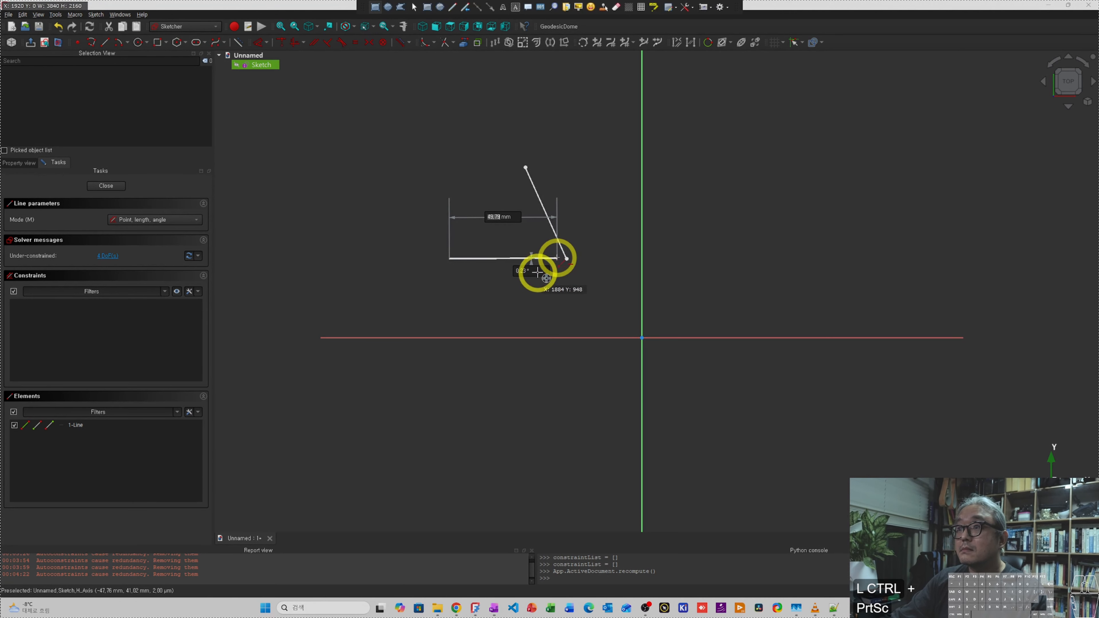
drag(618, 285, 616, 283)
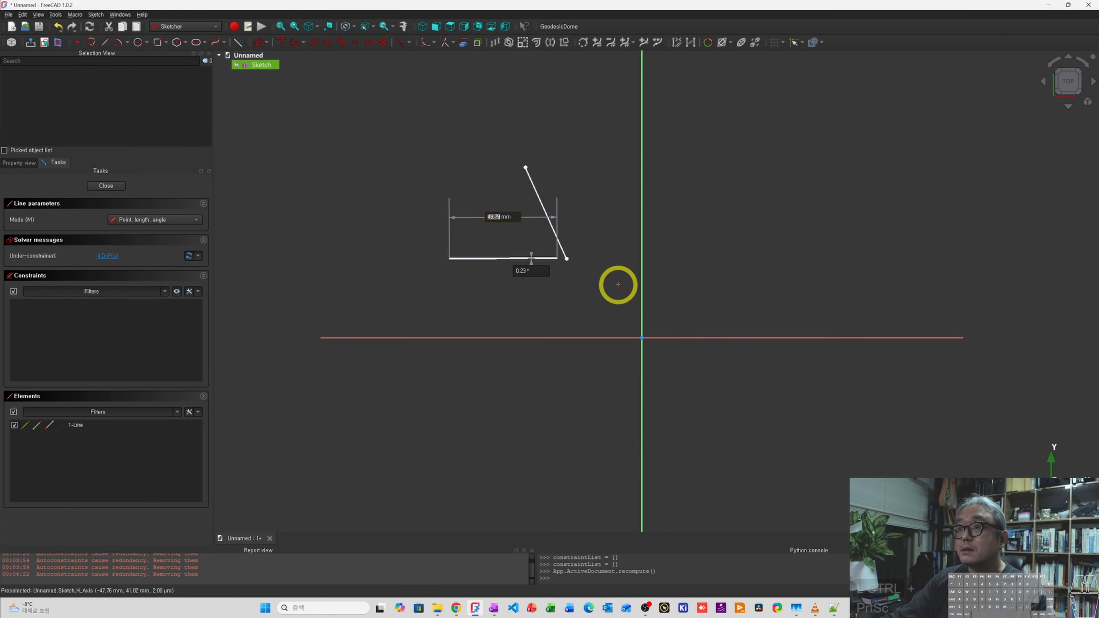
key(ctrl+9)
ctrl+scroll(545, 316, up, 4)
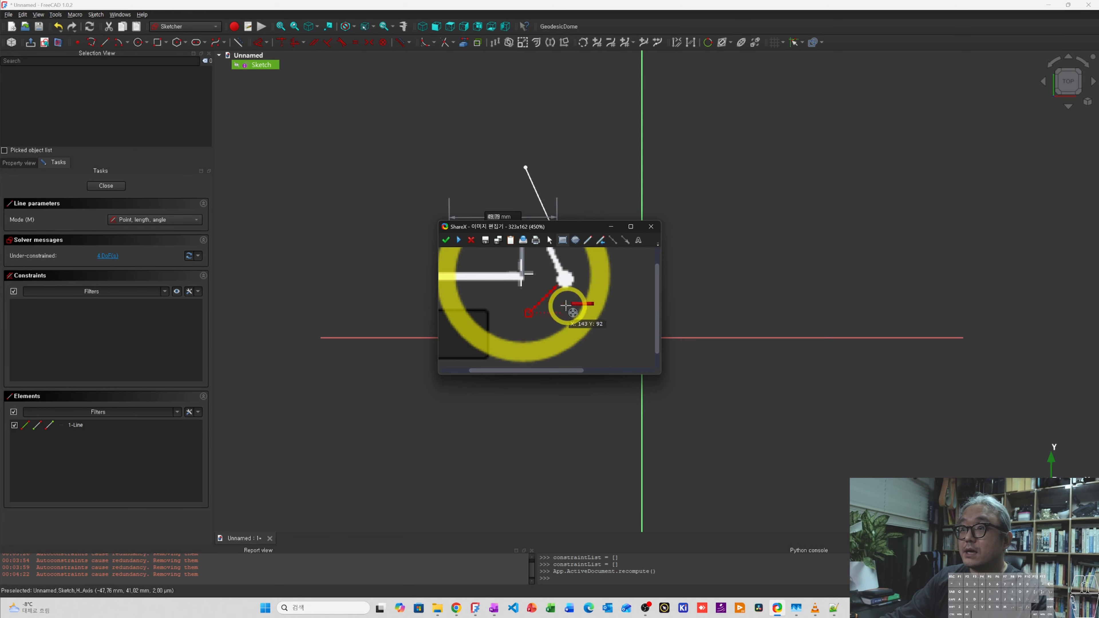
click(472, 240)
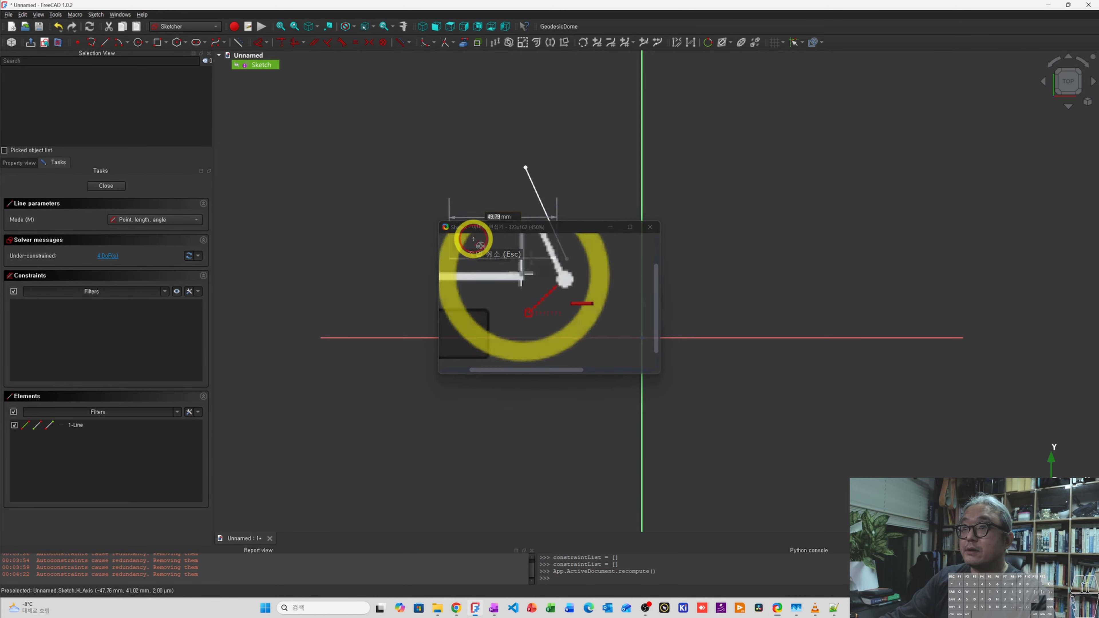
key(ctrl+Print)
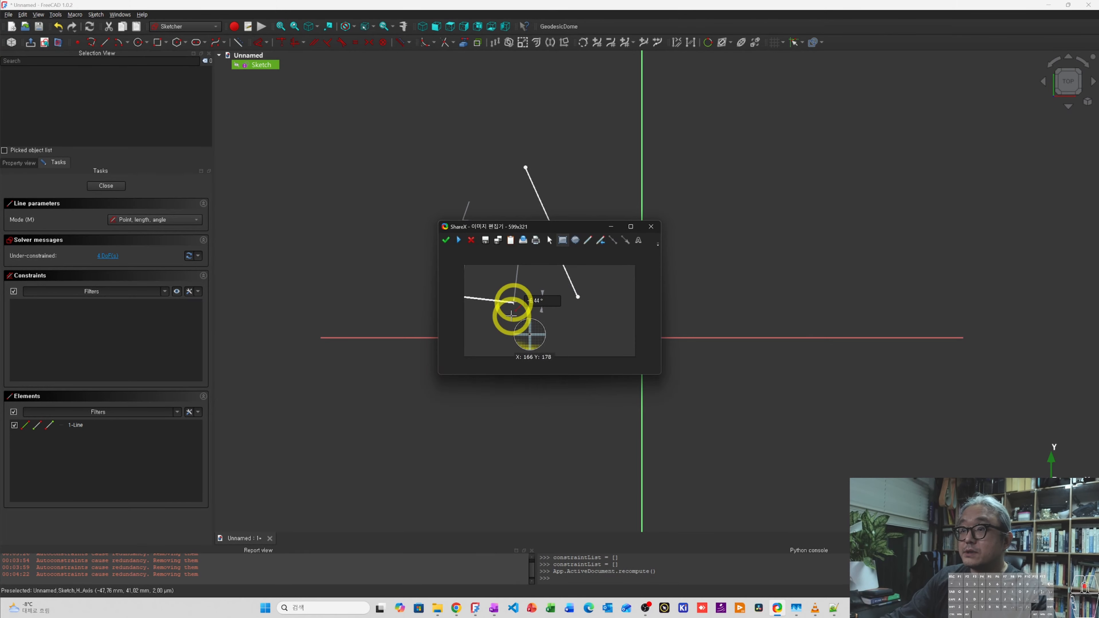
ctrl+scroll(513, 312, up, 3)
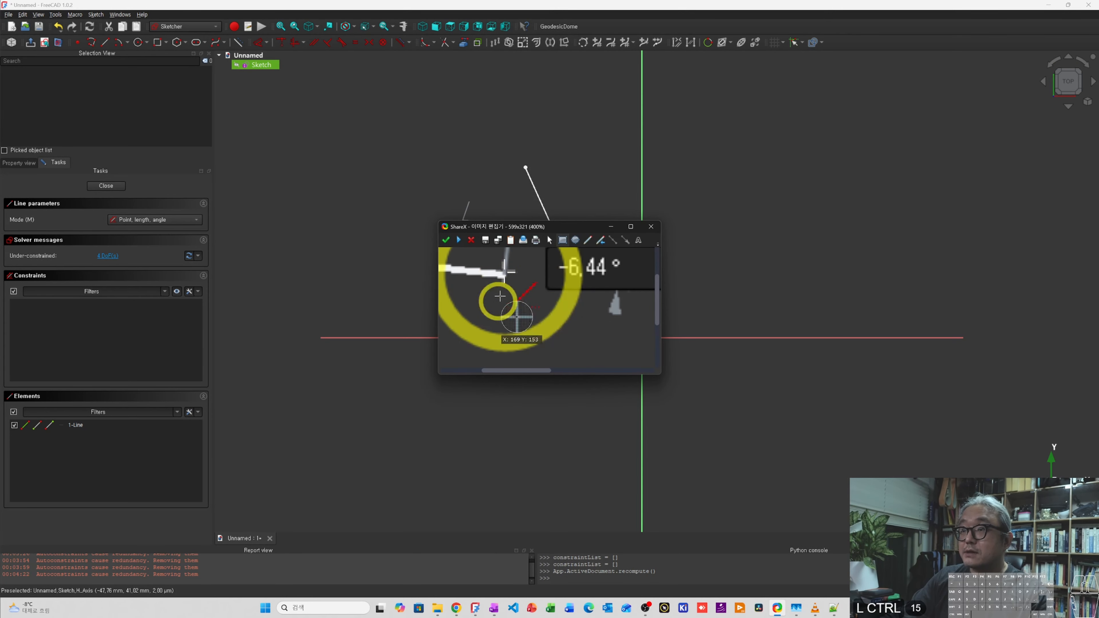
click(471, 243)
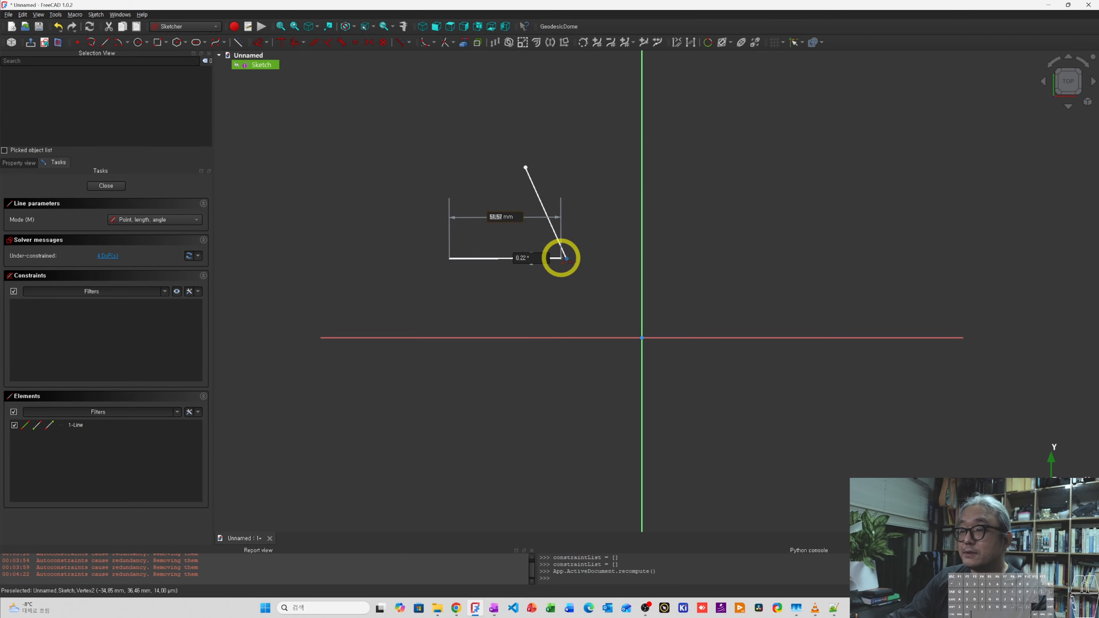
Inspect a capture of the combined constraint hints, then finish the line horizontally on the slanted line's lower endpoint.
key(ctrl+Print)
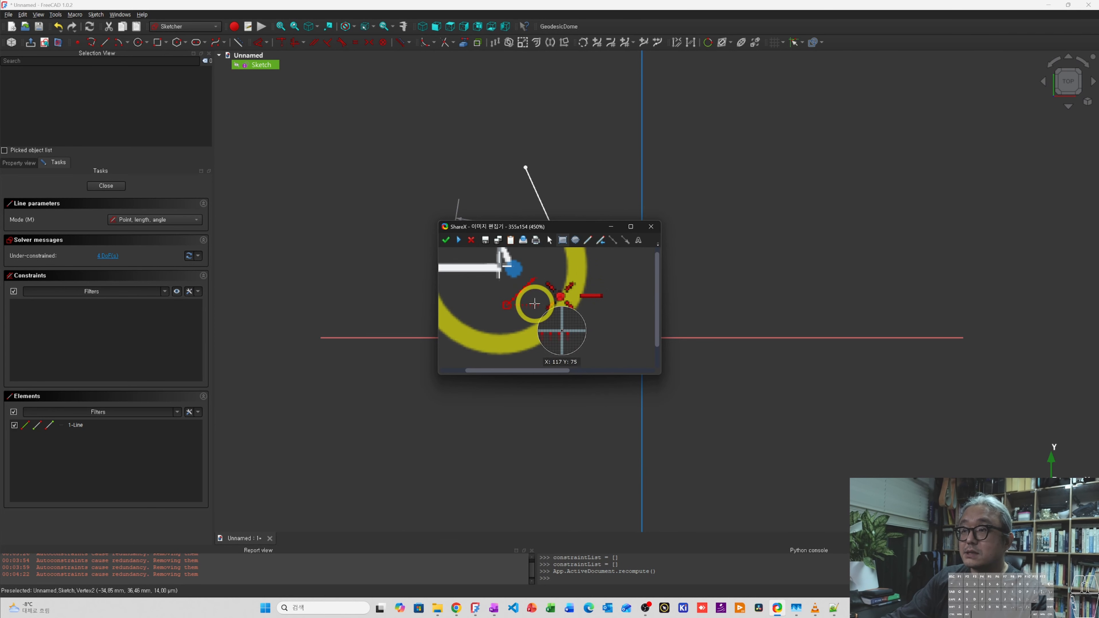
click(471, 242)
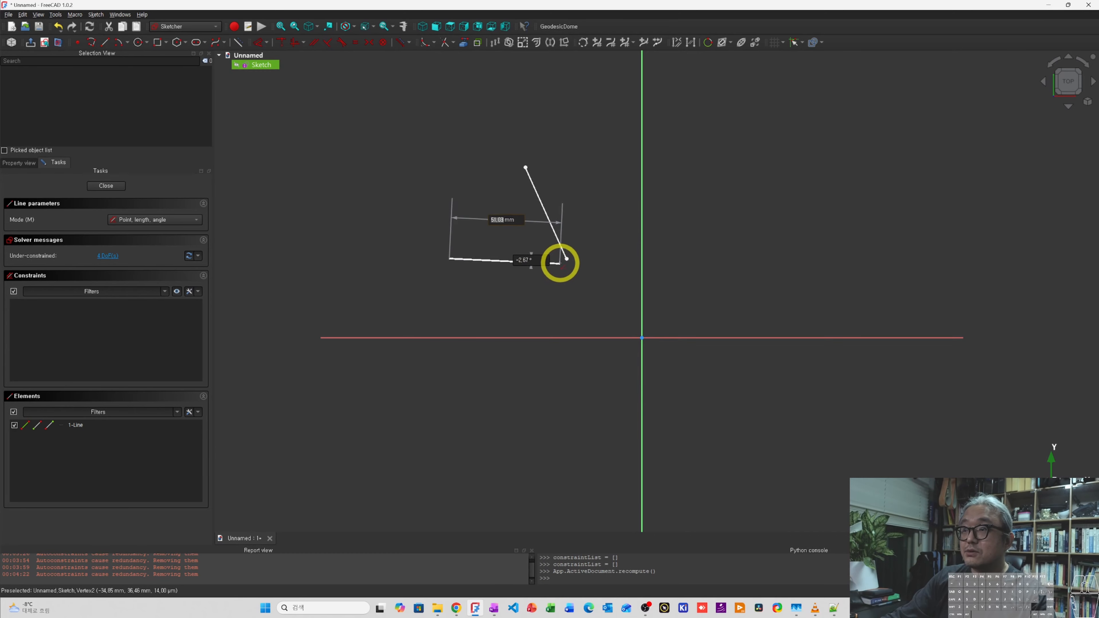
click(566, 261)
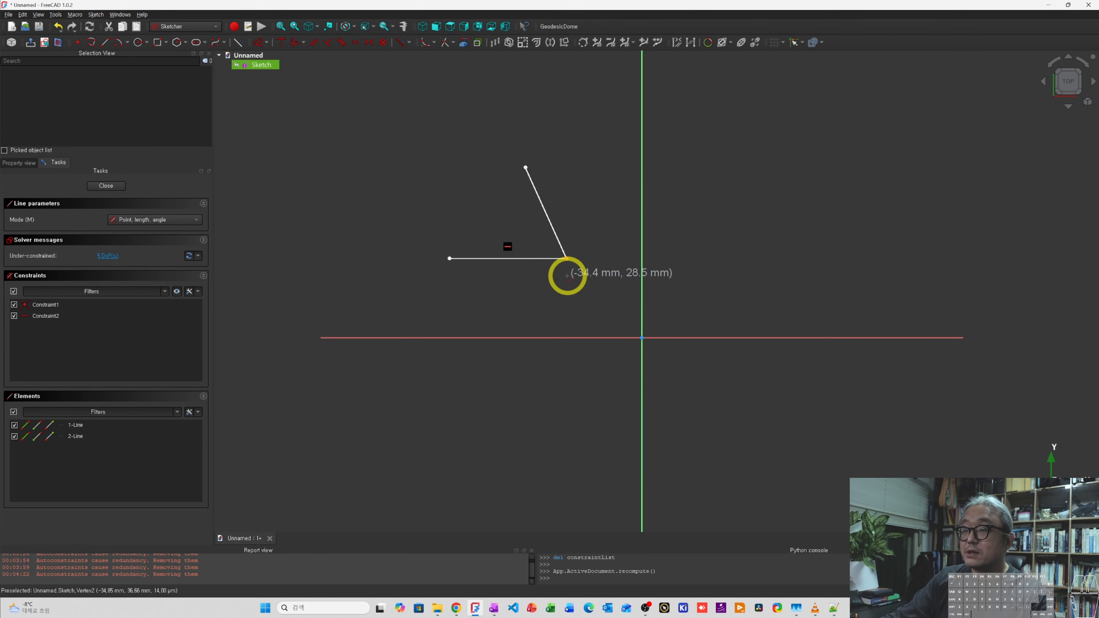
right_click(552, 275)
Examine the coincident and horizontal constraints by selecting the shared endpoint, the horizontal marker and their entries among the sketch's constraints.
click(568, 262)
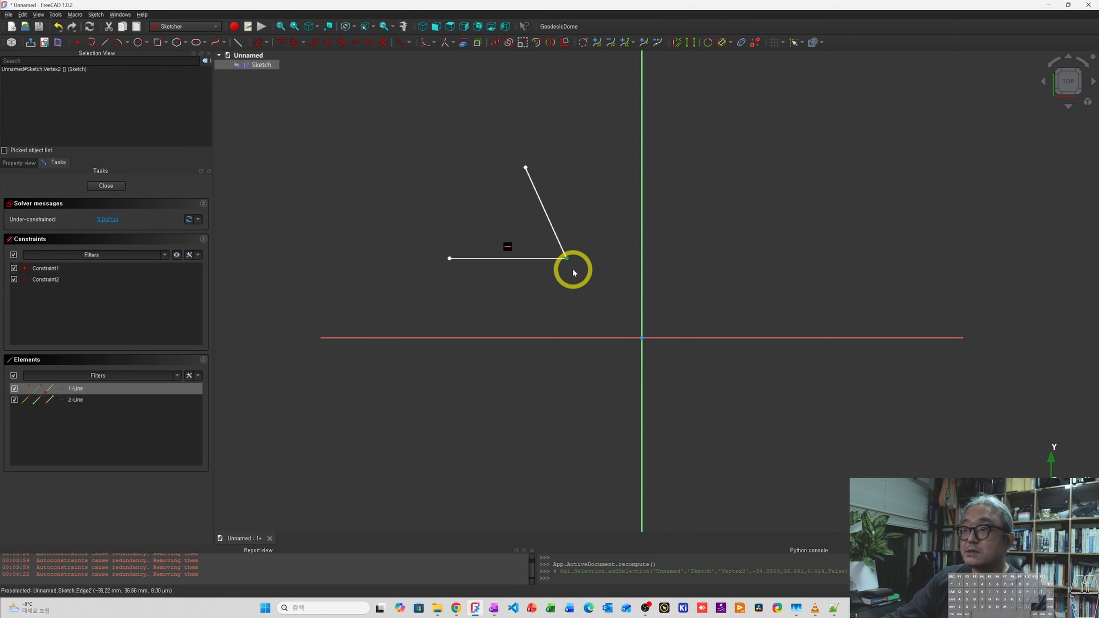
click(564, 282)
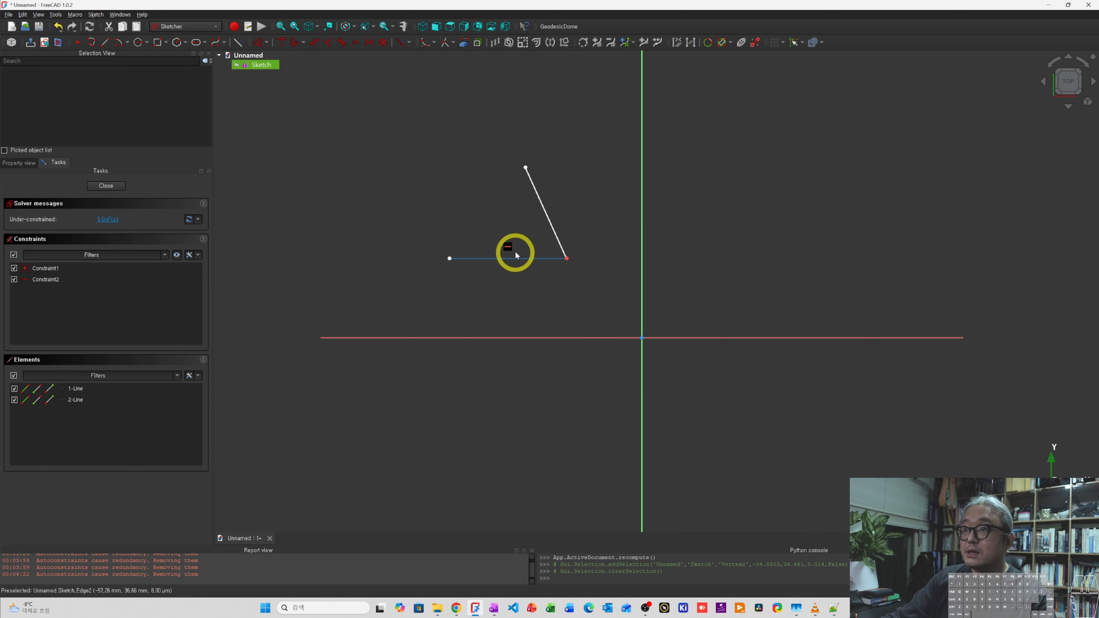
click(508, 247)
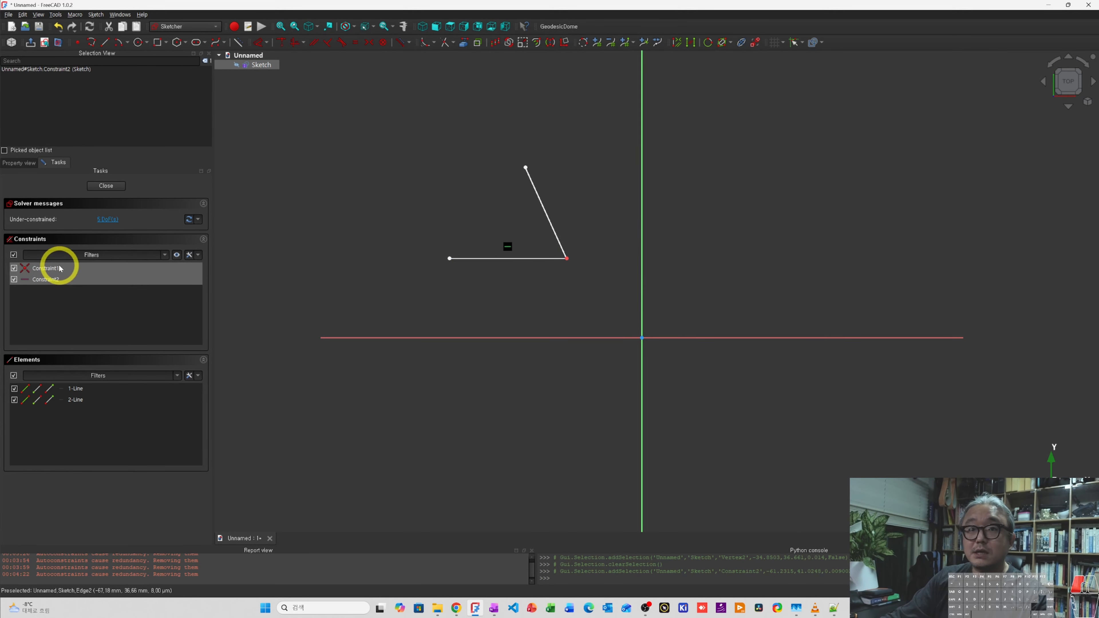
click(81, 281)
click(518, 275)
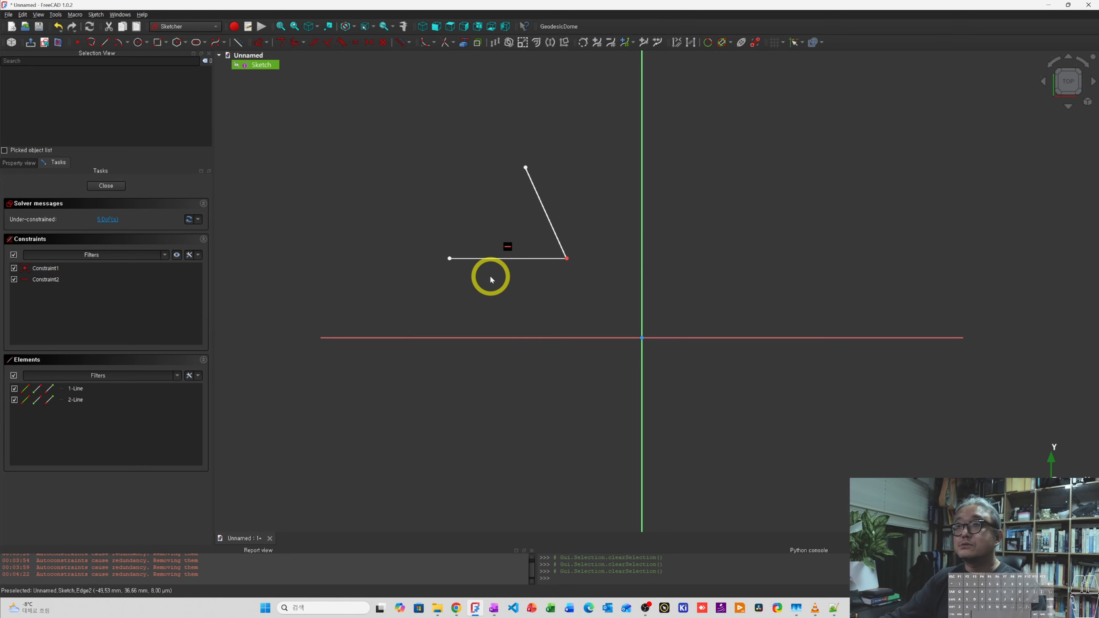
click(507, 247)
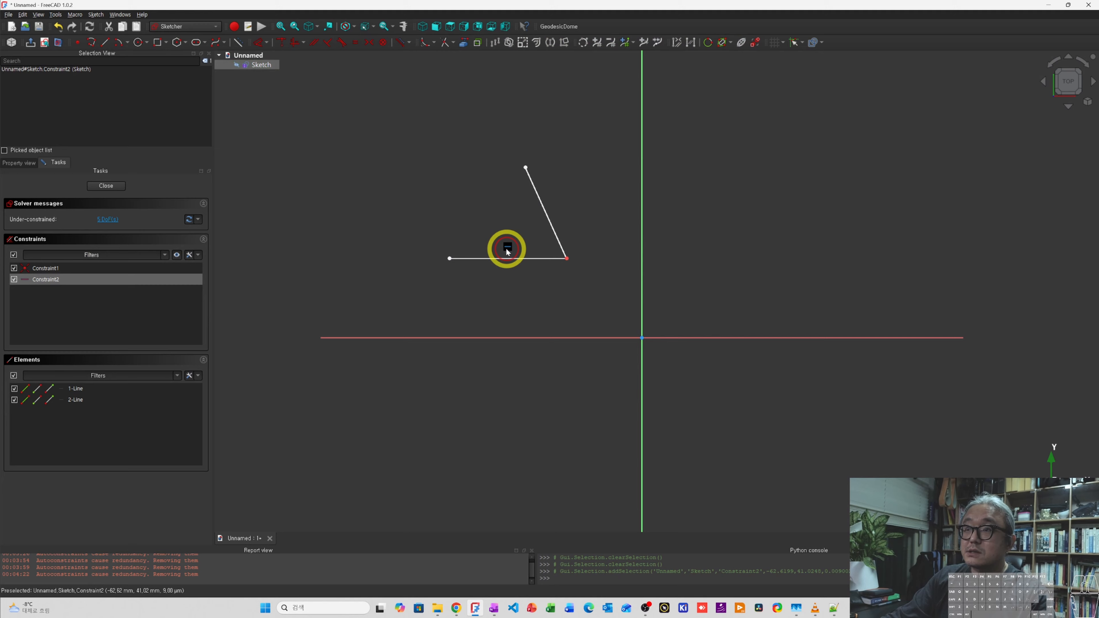
click(567, 260)
click(504, 267)
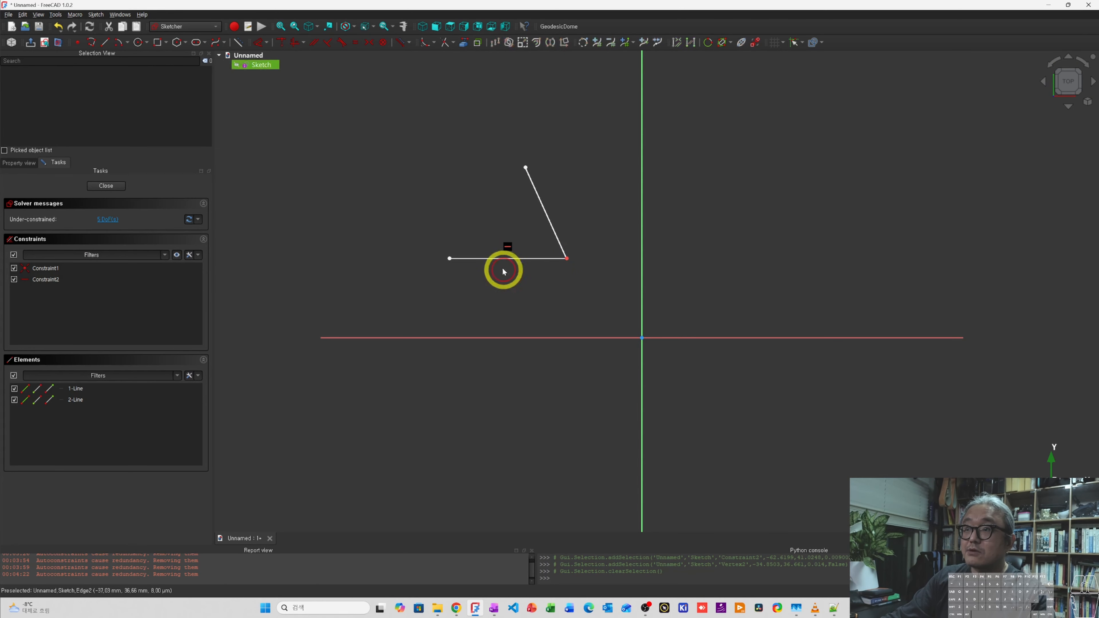
click(507, 247)
click(567, 258)
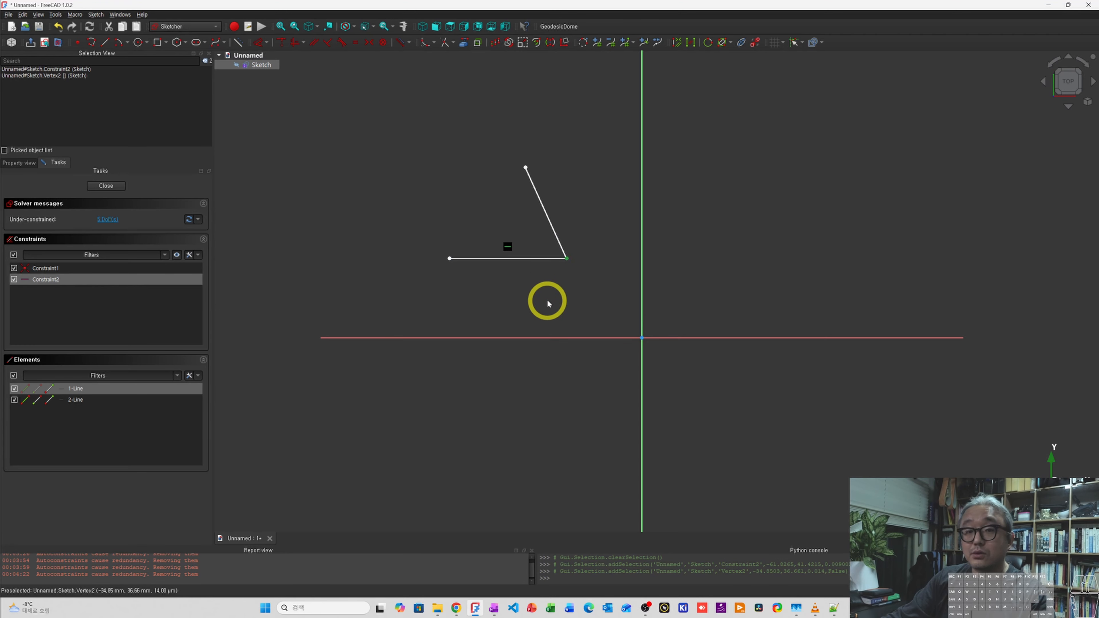
click(504, 297)
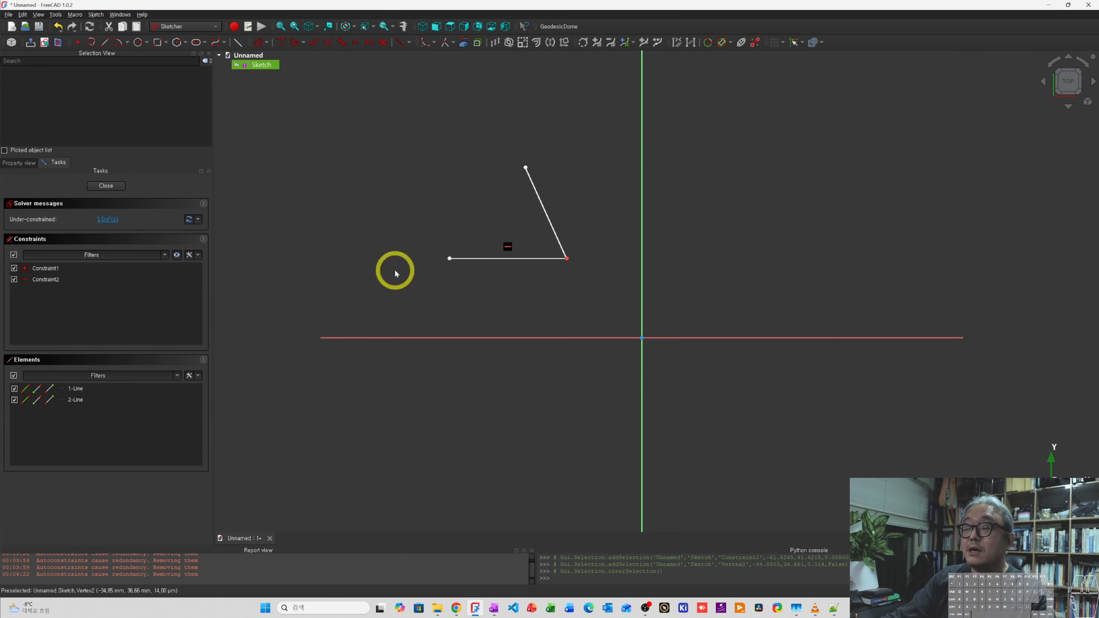
Keep Auto remove redundants enabled and disable Auto constraints in the sketch's constraint settings.
click(189, 255)
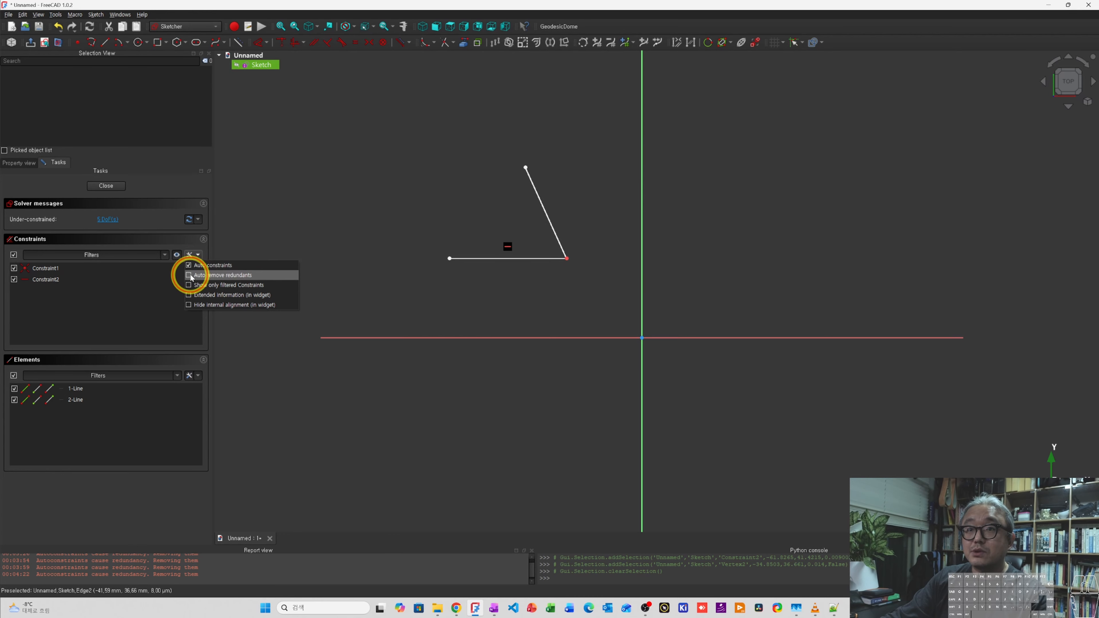
click(191, 275)
click(194, 255)
key(F12)
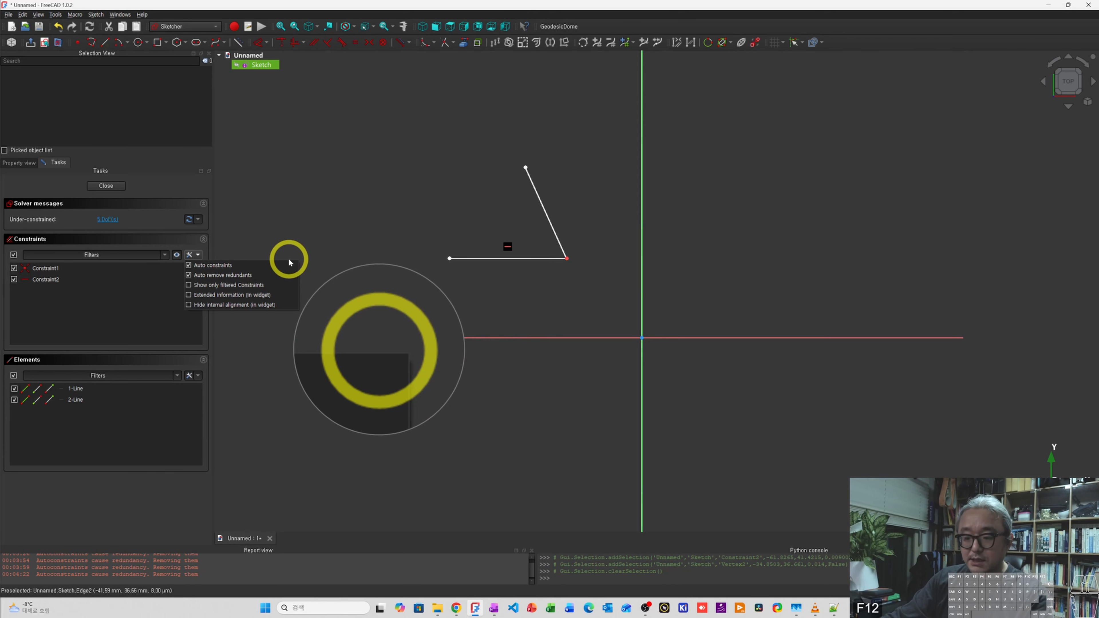
key(Escape)
click(198, 256)
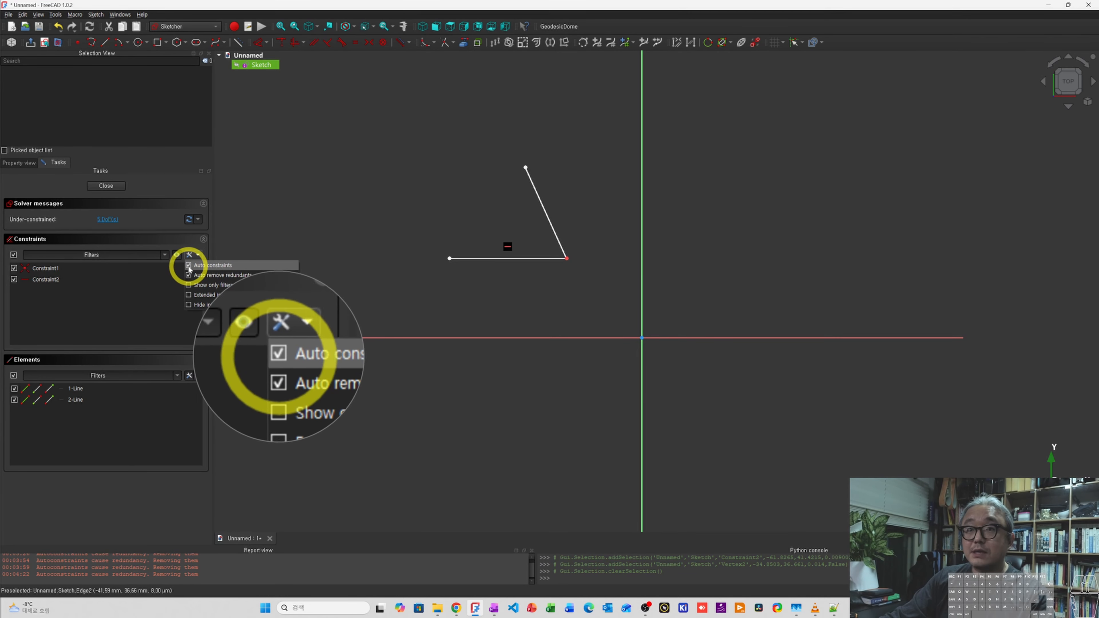
click(190, 266)
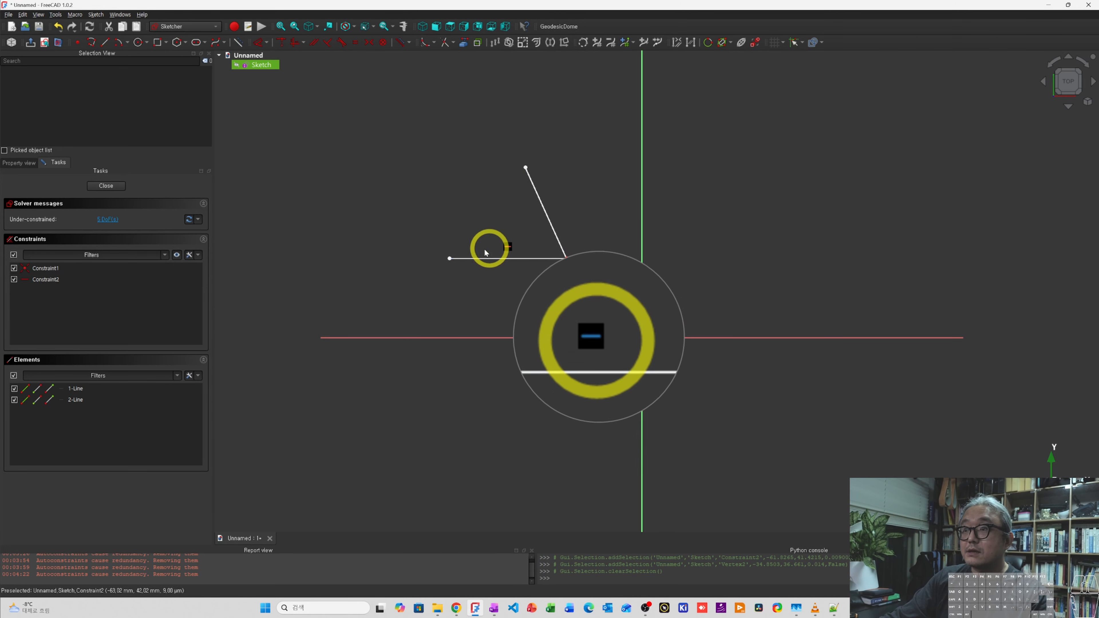
key(F12)
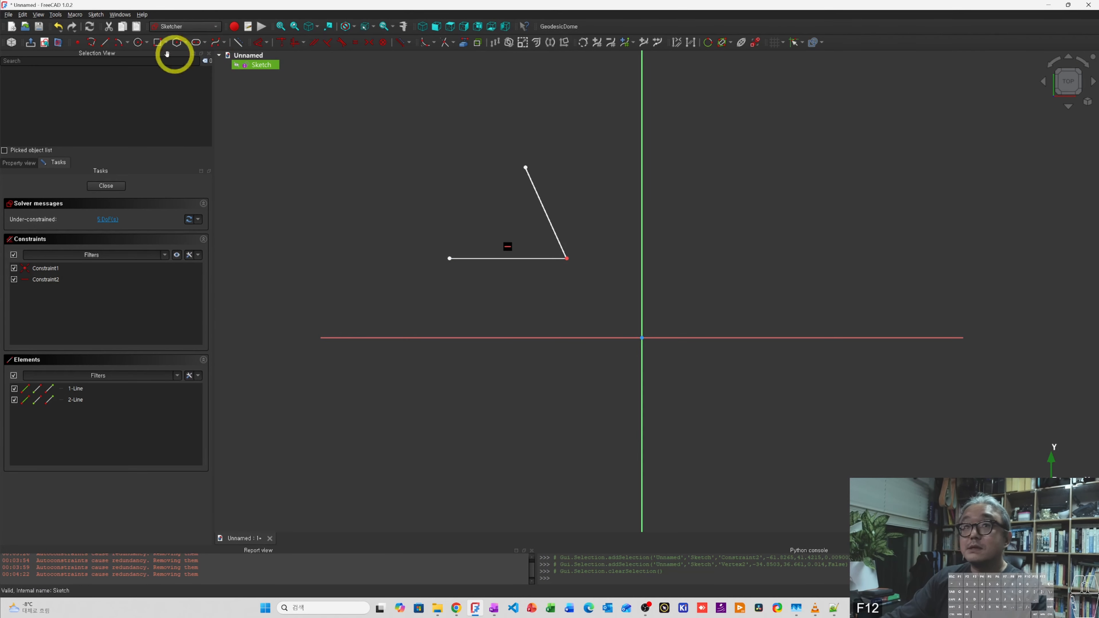
Draw a slanted line on the positive-X side ending at about (49, 35) mm, plus a nearly horizontal line reaching that endpoint without automatic constraints.
click(105, 42)
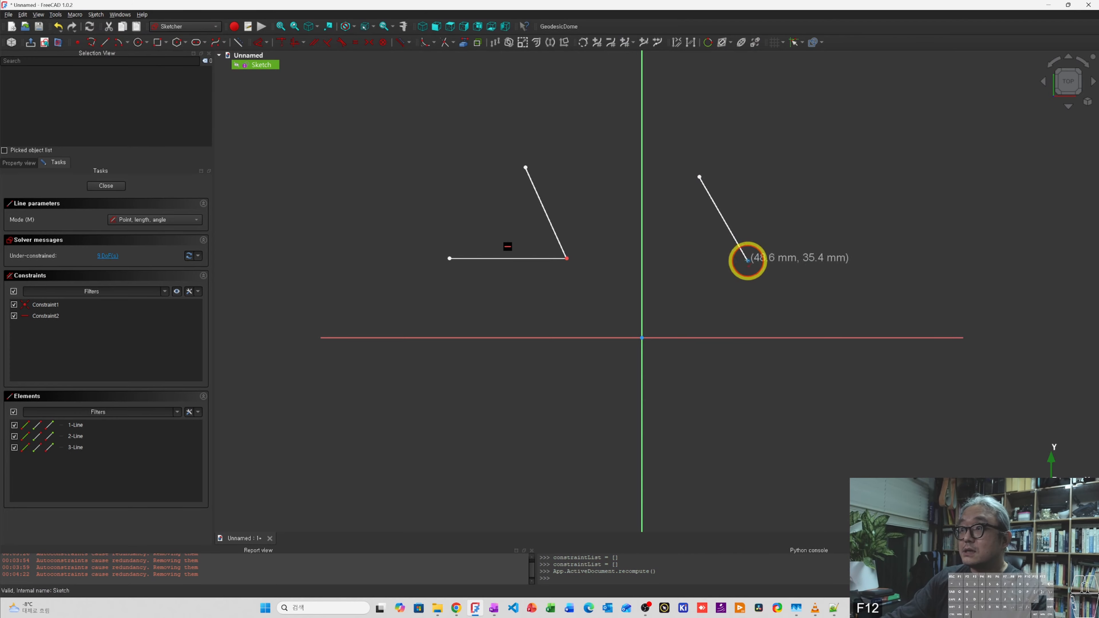
click(744, 256)
click(664, 265)
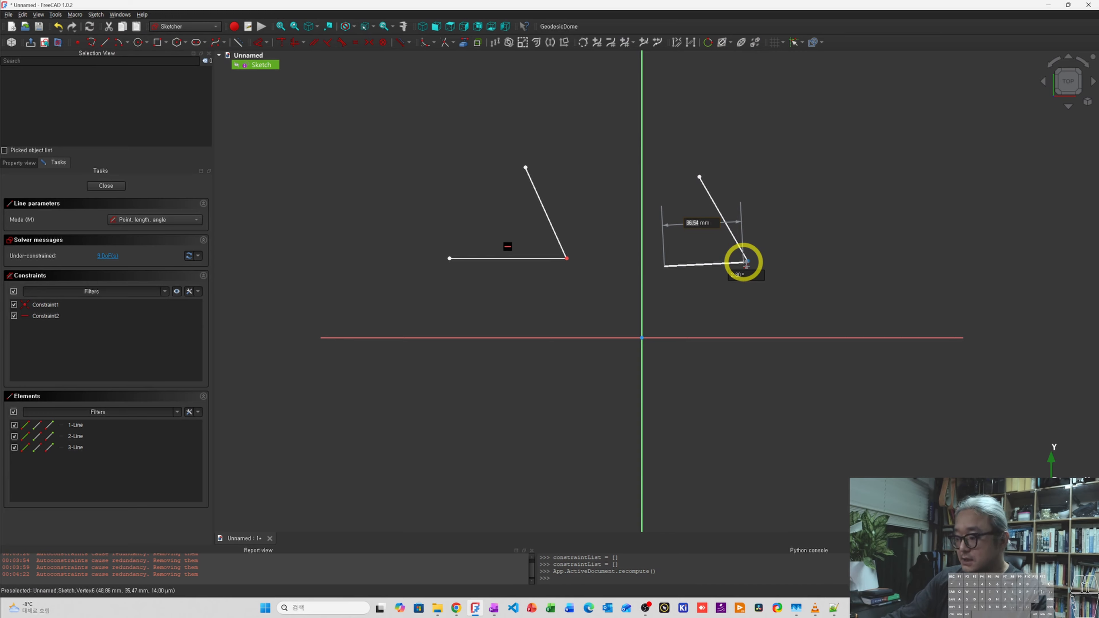
key(ctrl+Print)
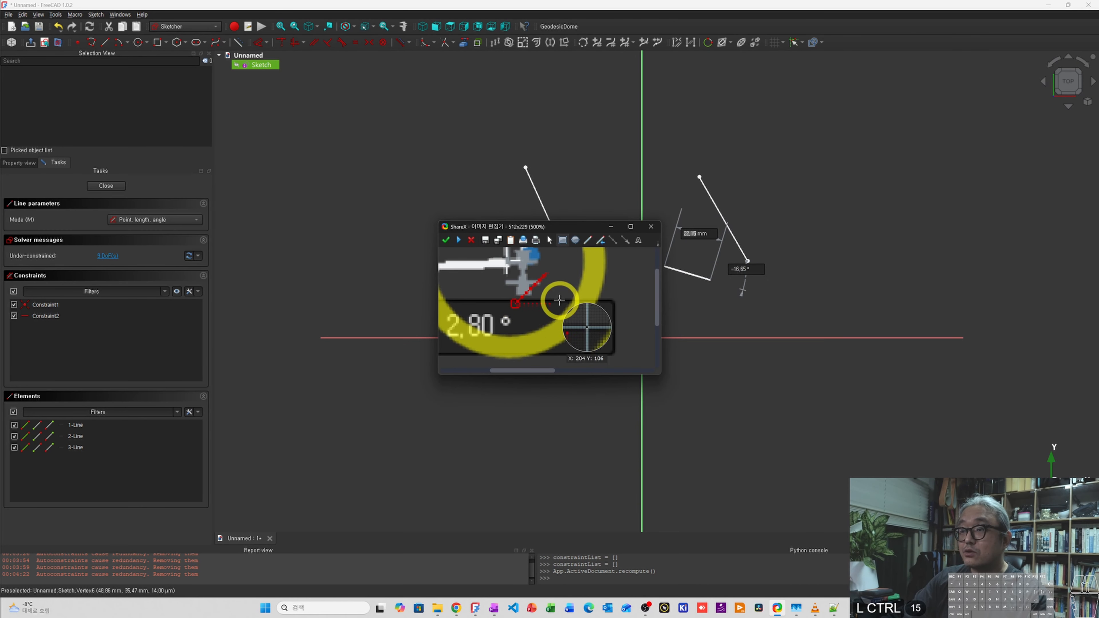
click(471, 240)
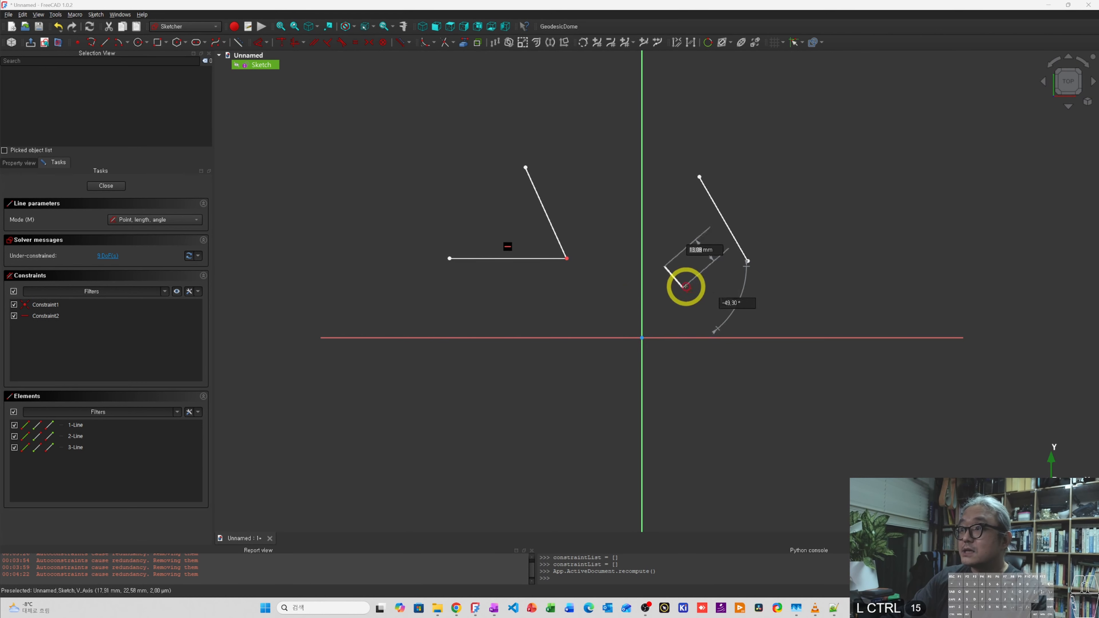
click(753, 273)
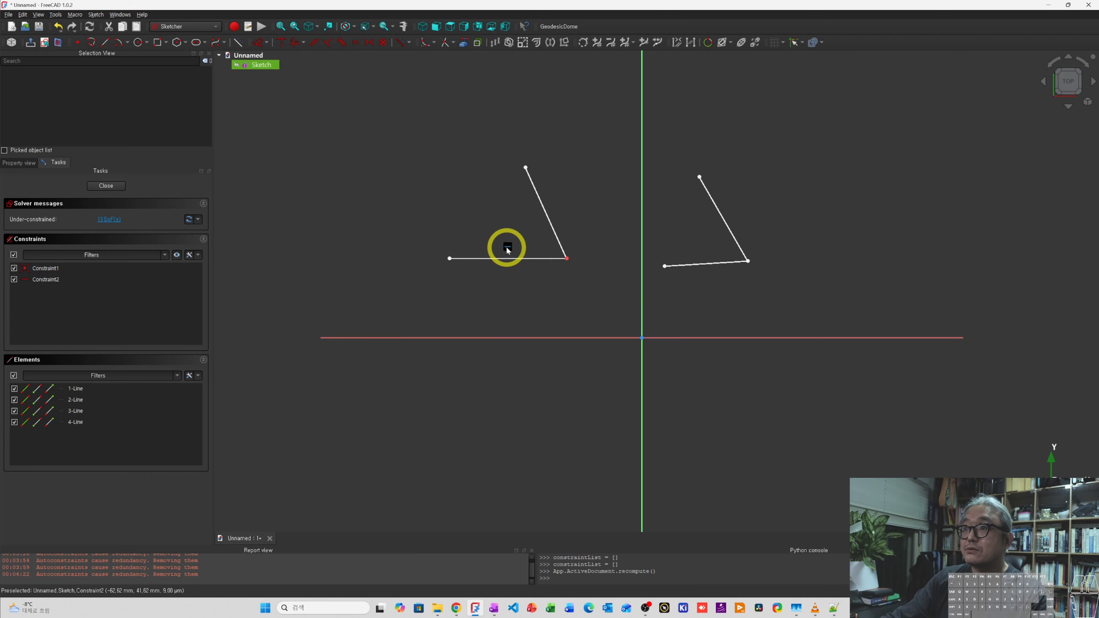
Examine the horizontal constraint marker and the shared endpoint of the line pair on the negative-X side, then clear the selection.
click(507, 247)
click(567, 258)
click(541, 288)
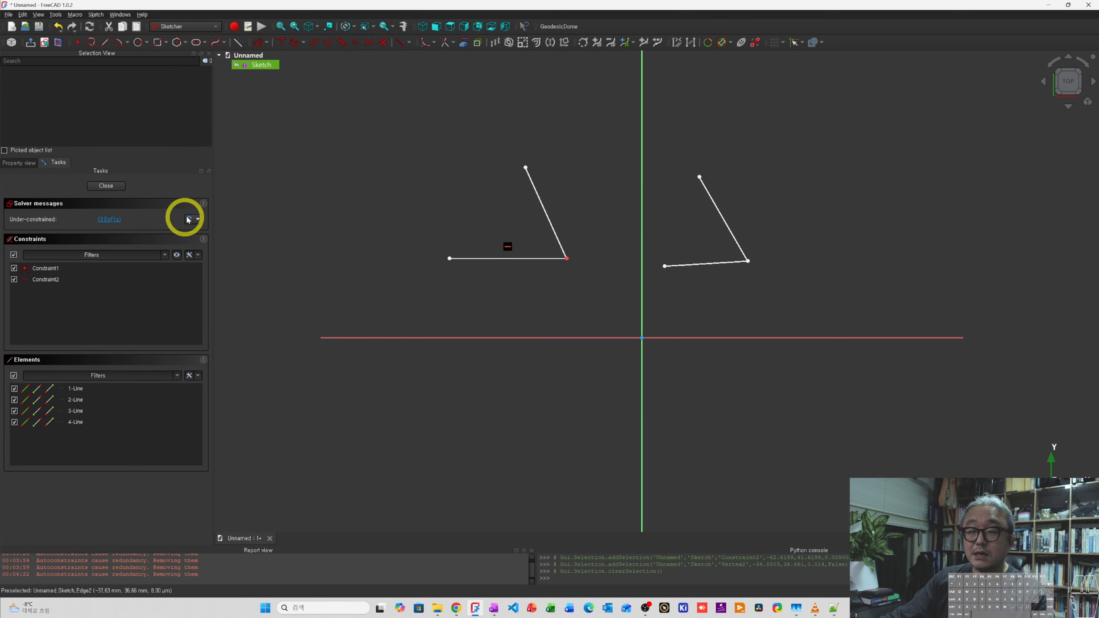
Close the sketch and set its Autoconstraints view property to true.
click(197, 256)
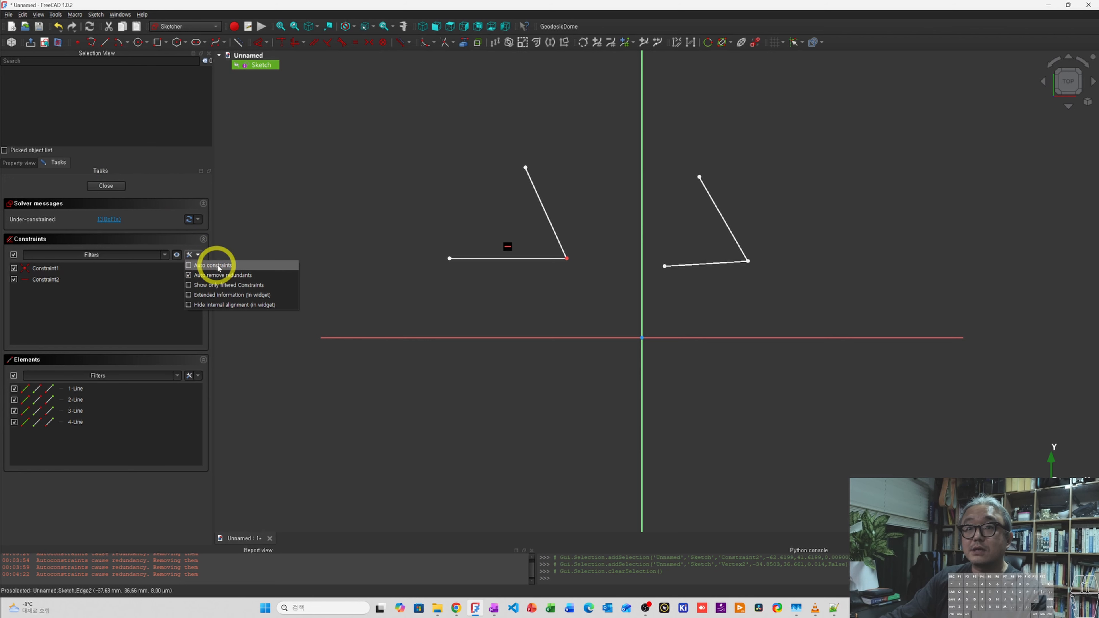
click(113, 191)
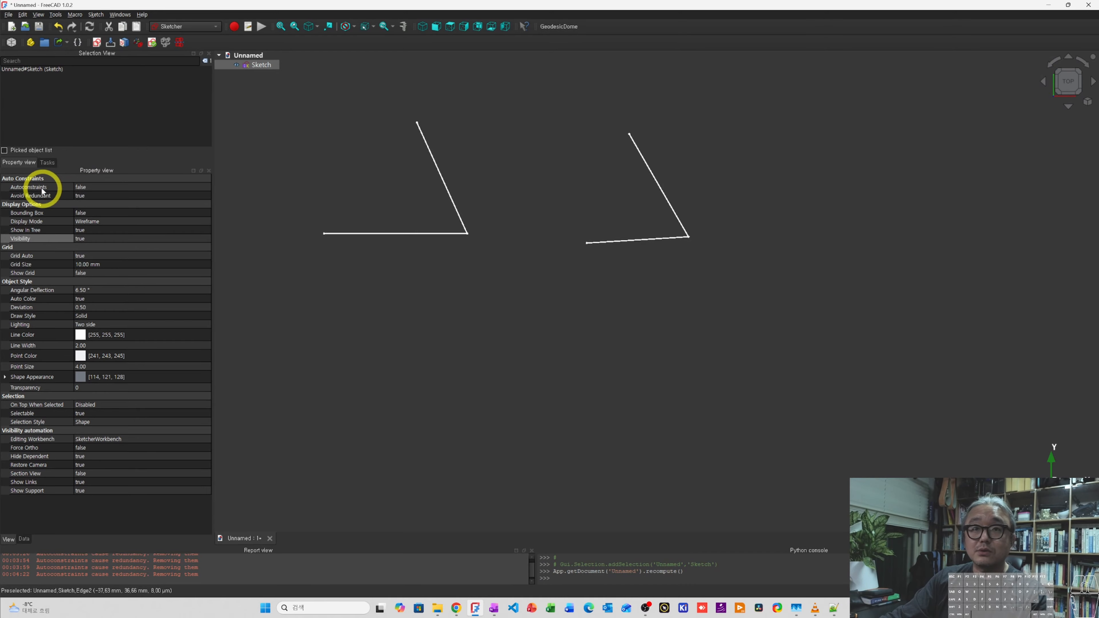
click(82, 187)
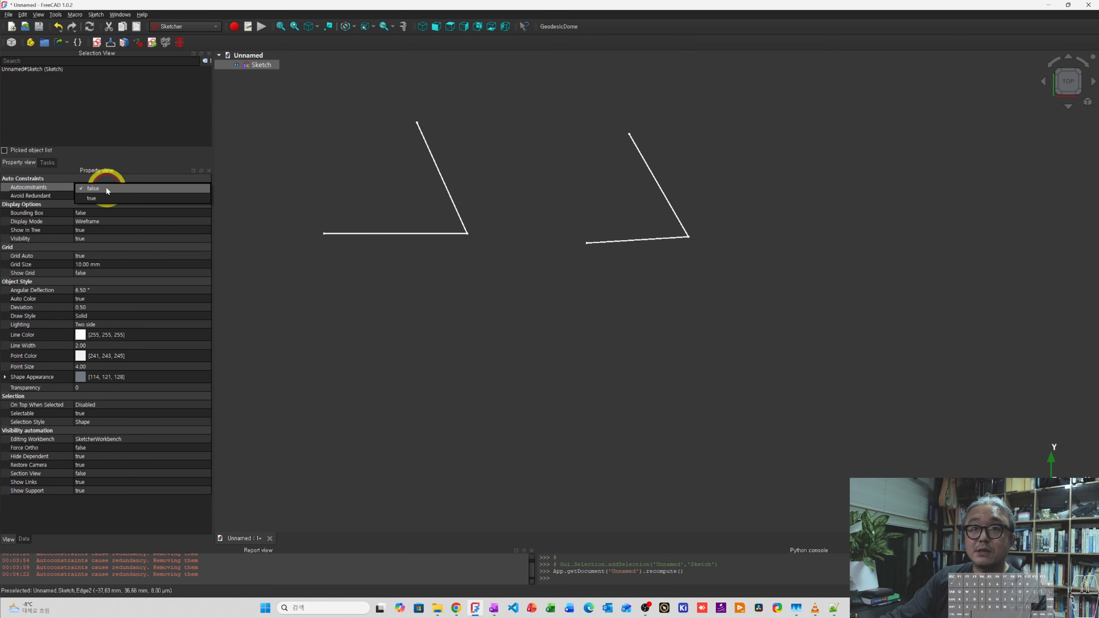
click(93, 187)
click(103, 195)
click(206, 142)
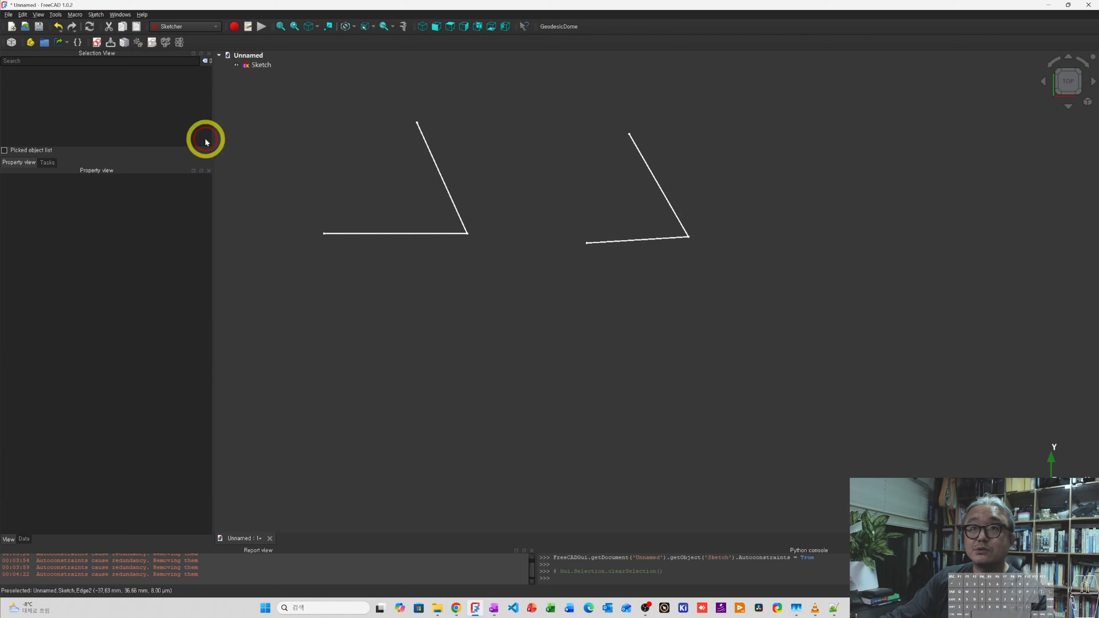
Reopen the sketch for editing and check the Auto constraints option in its constraint settings.
right_click(260, 66)
click(270, 73)
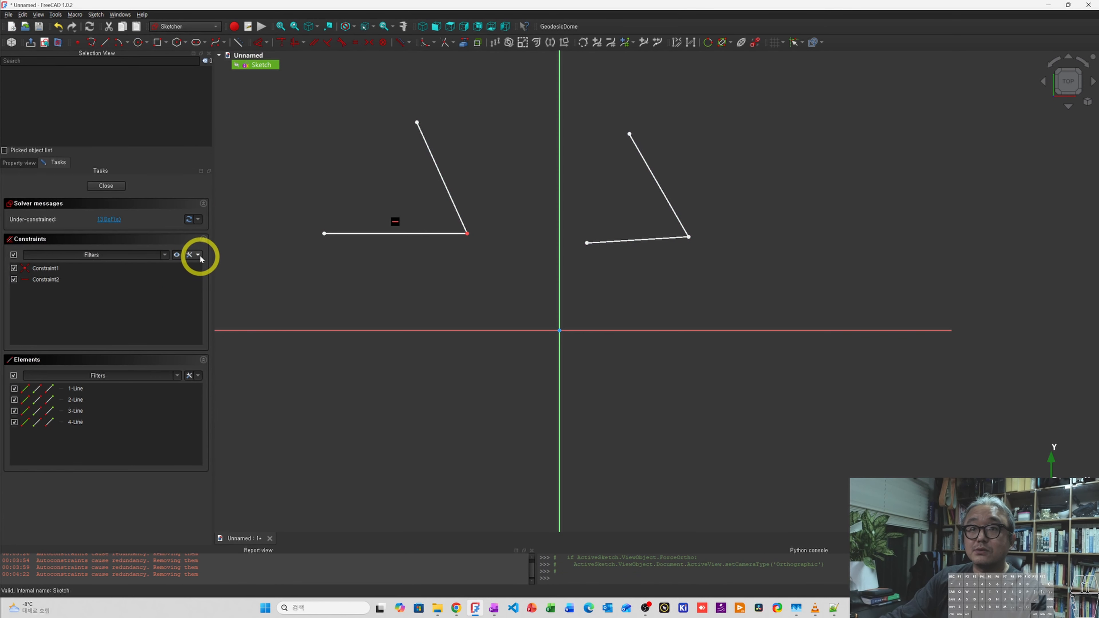
click(199, 256)
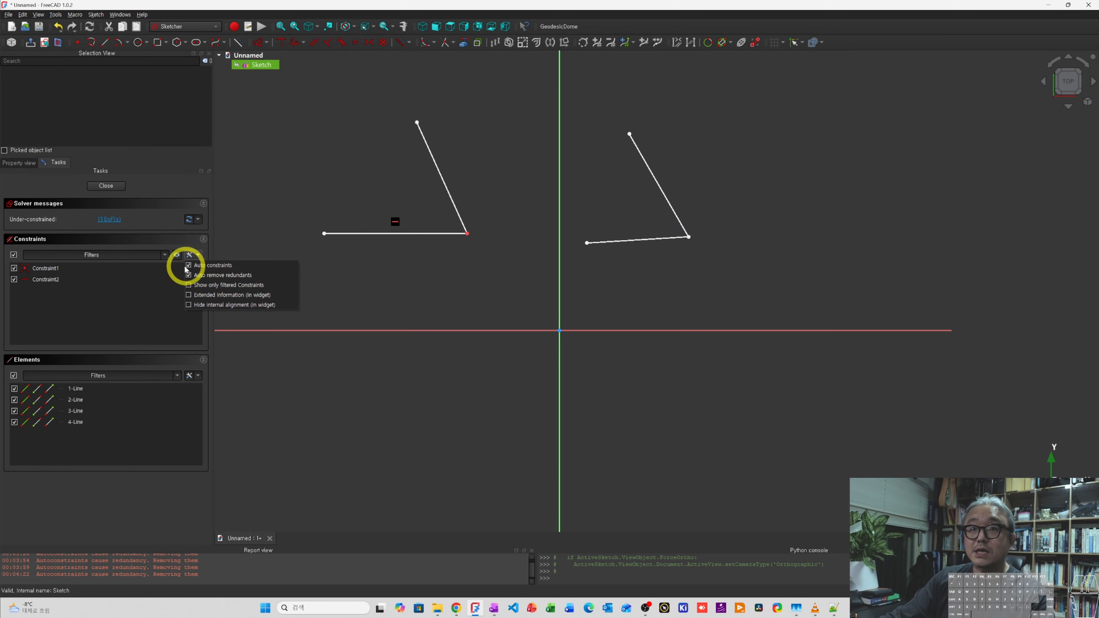
click(247, 249)
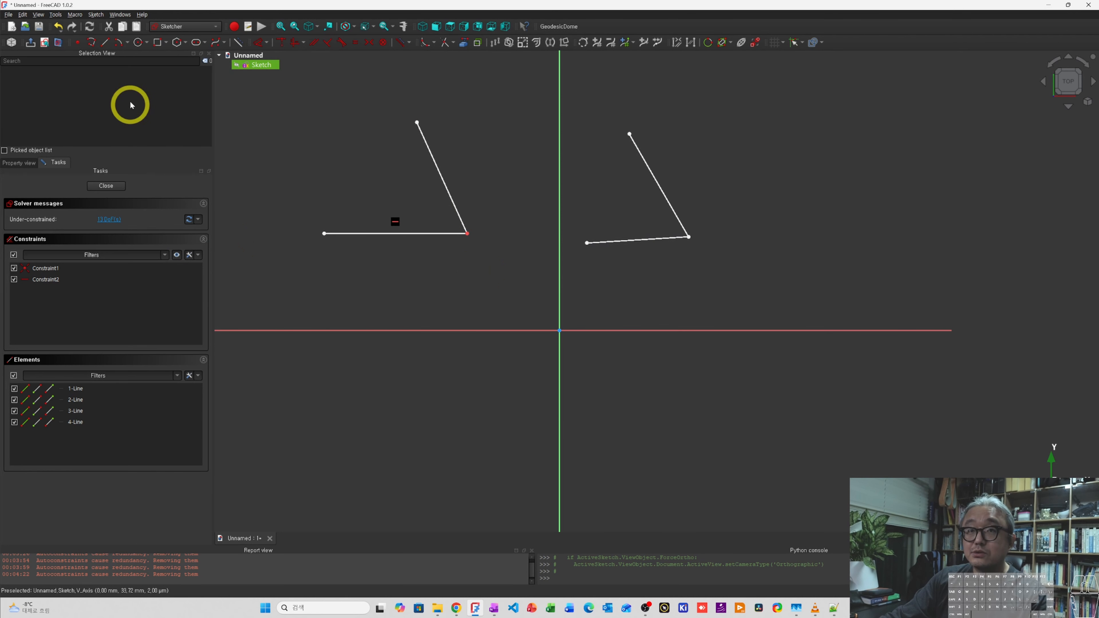
Draw a nearly horizontal line just above the positive X axis and a steep line descending from about (109, 62) mm.
click(104, 42)
click(670, 296)
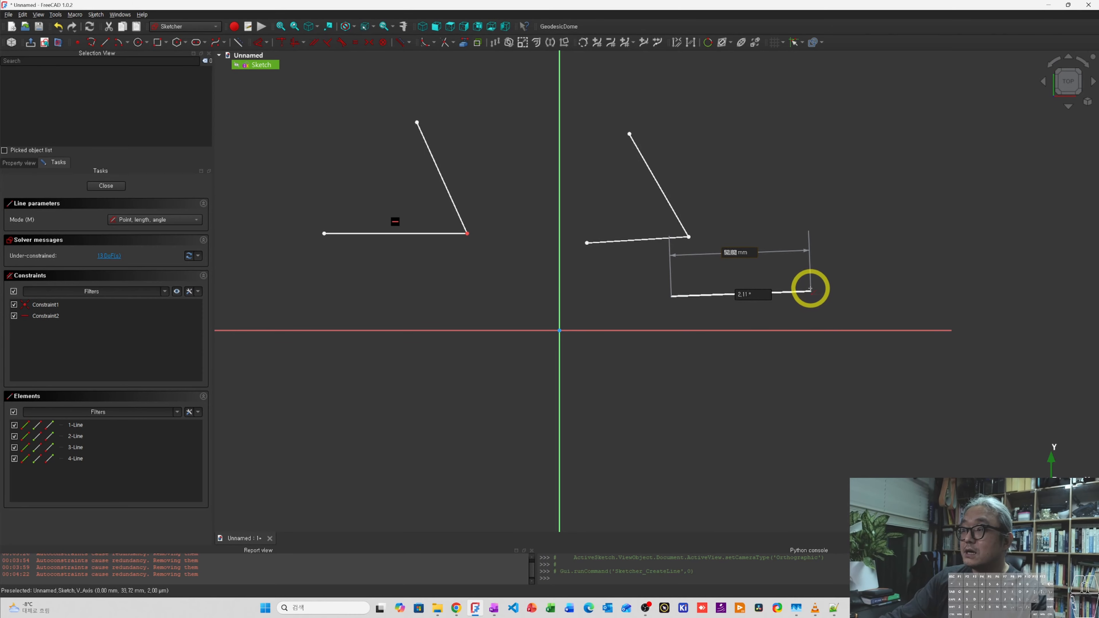
click(812, 289)
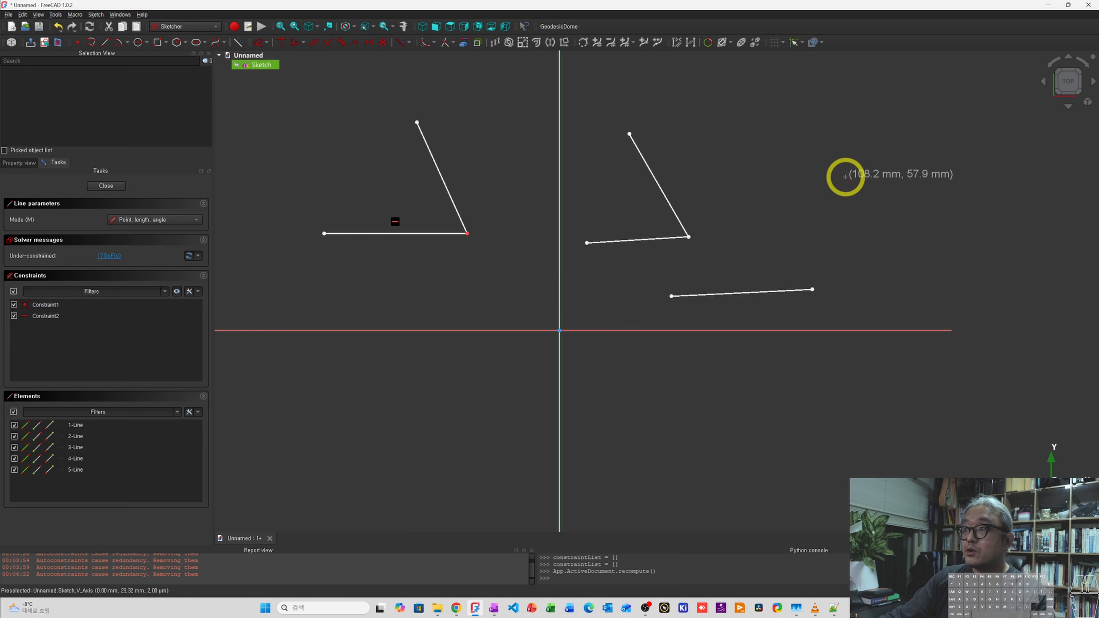
click(848, 167)
click(873, 283)
Draw a line sloping about 32° up to about (109, 62) mm, ending just short of the steep line's upper endpoint.
click(748, 227)
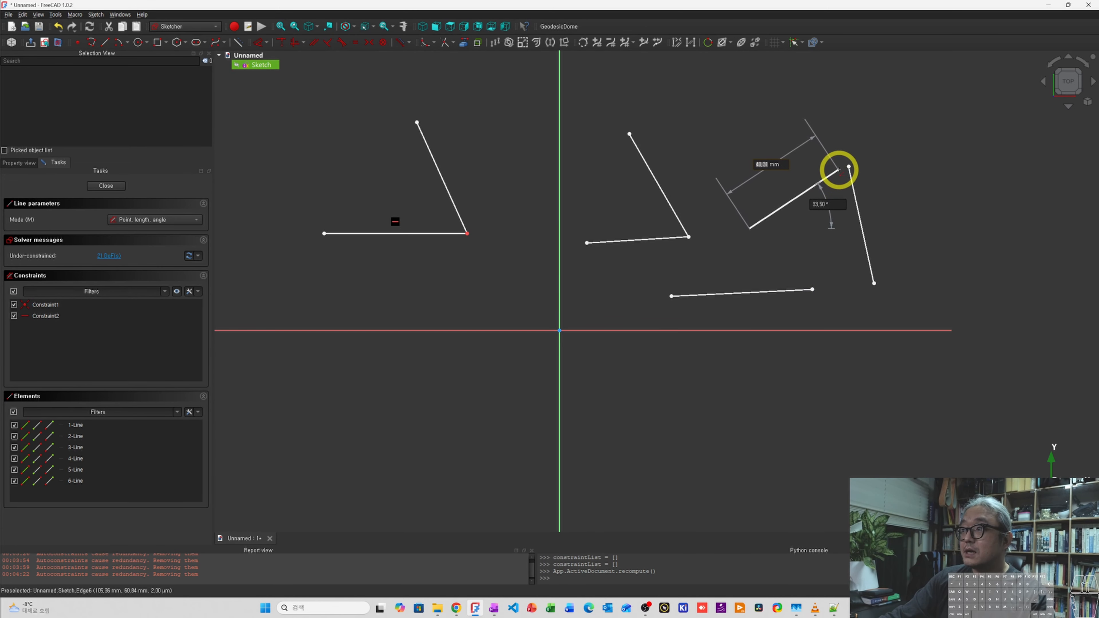
scroll(839, 168, up, 8)
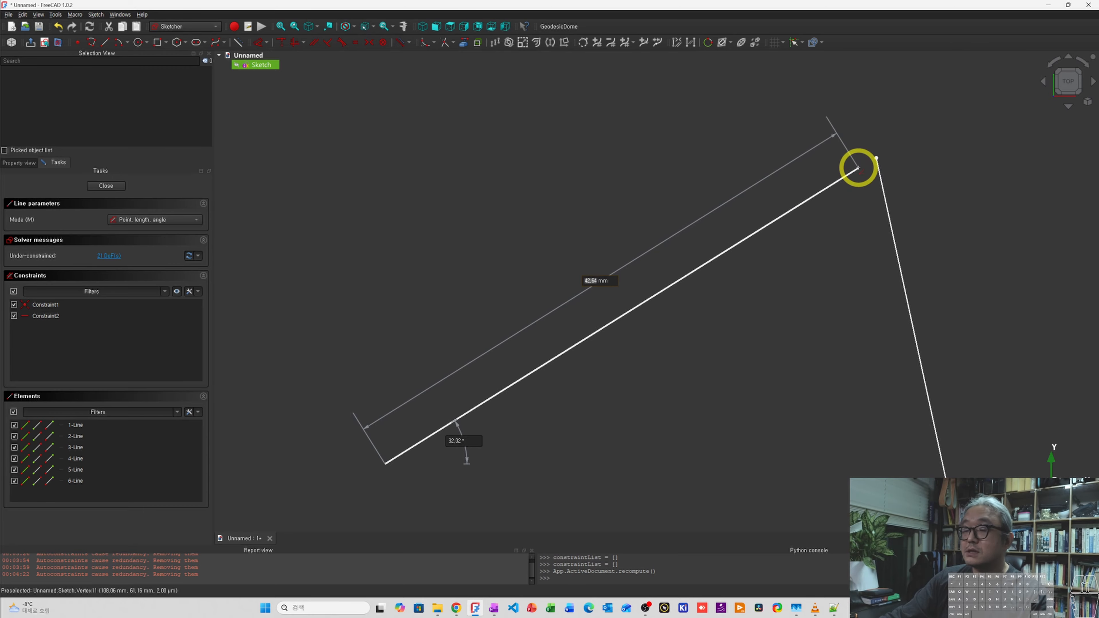
scroll(874, 157, up, 3)
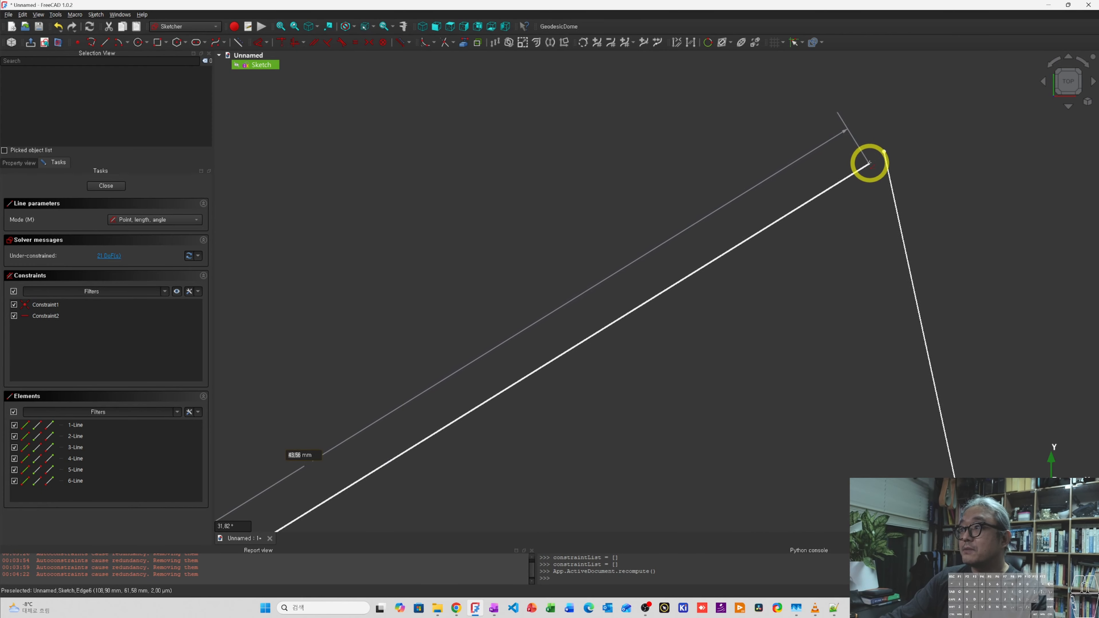
click(878, 150)
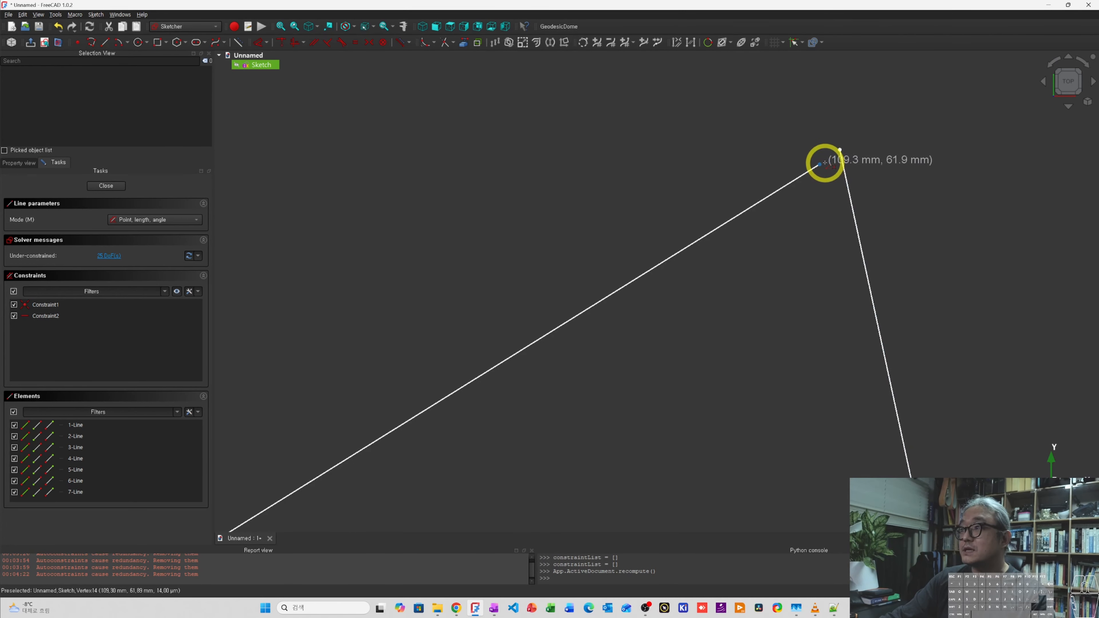
Examine the gap between the sloped and steep lines' upper endpoints at different zoom levels, and compare it with the constrained line pair.
scroll(832, 204, down, 5)
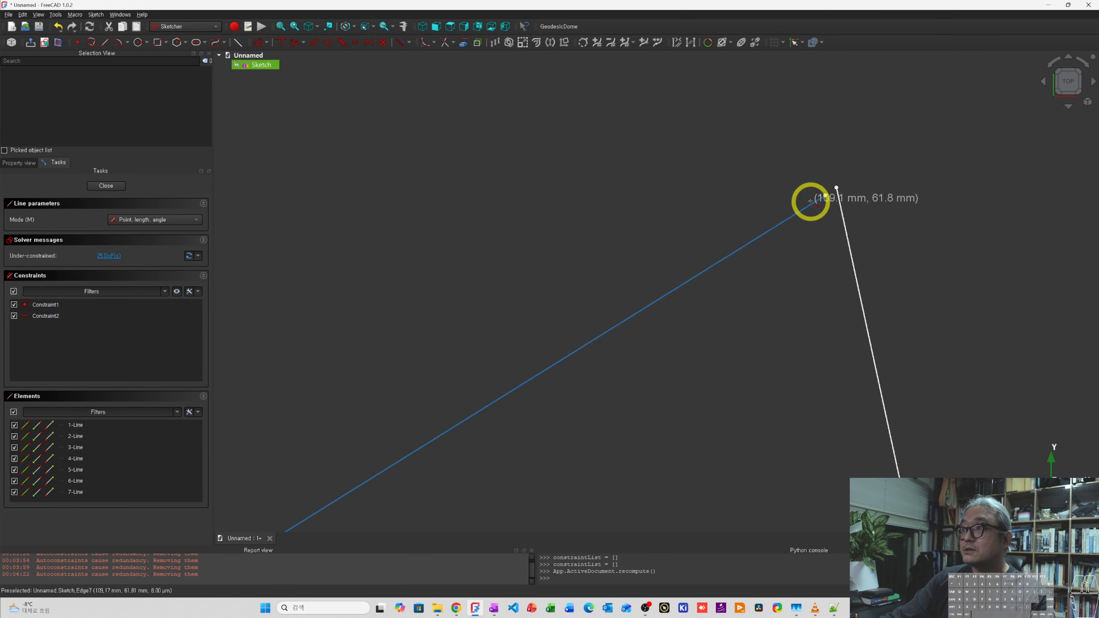
scroll(812, 206, down, 2)
scroll(818, 214, up, 4)
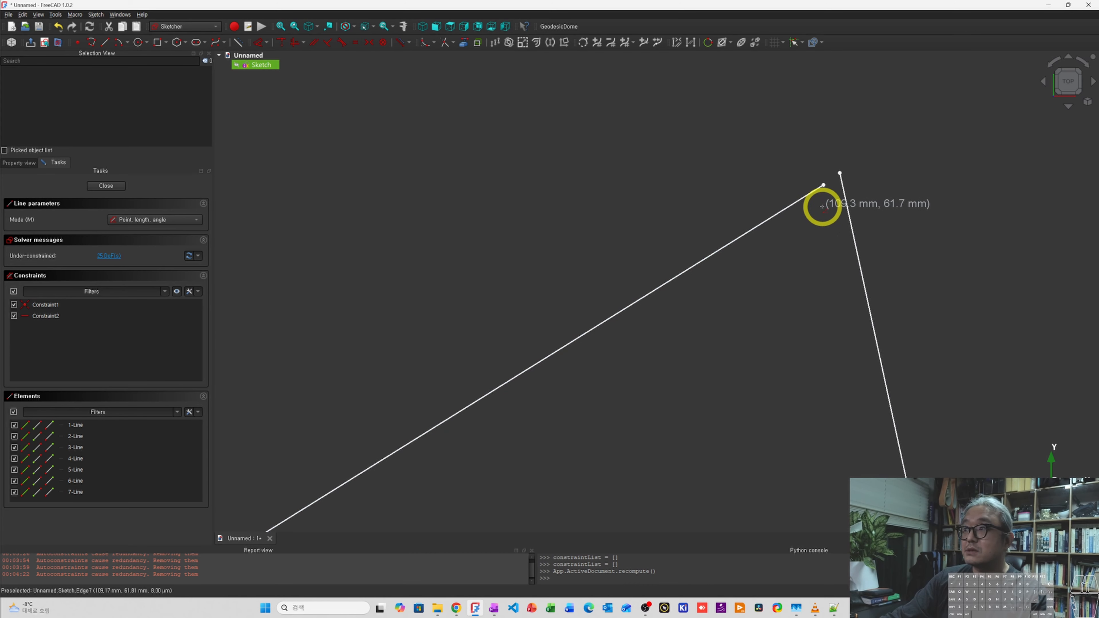
scroll(823, 208, down, 6)
scroll(820, 222, down, 4)
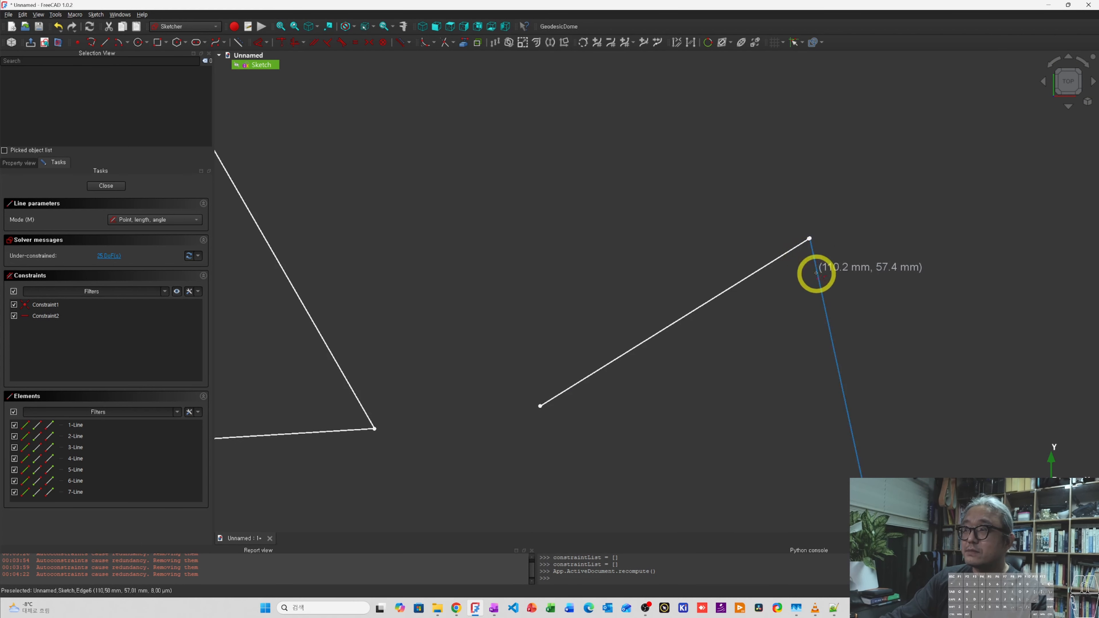
scroll(814, 272, up, 4)
scroll(800, 230, down, 5)
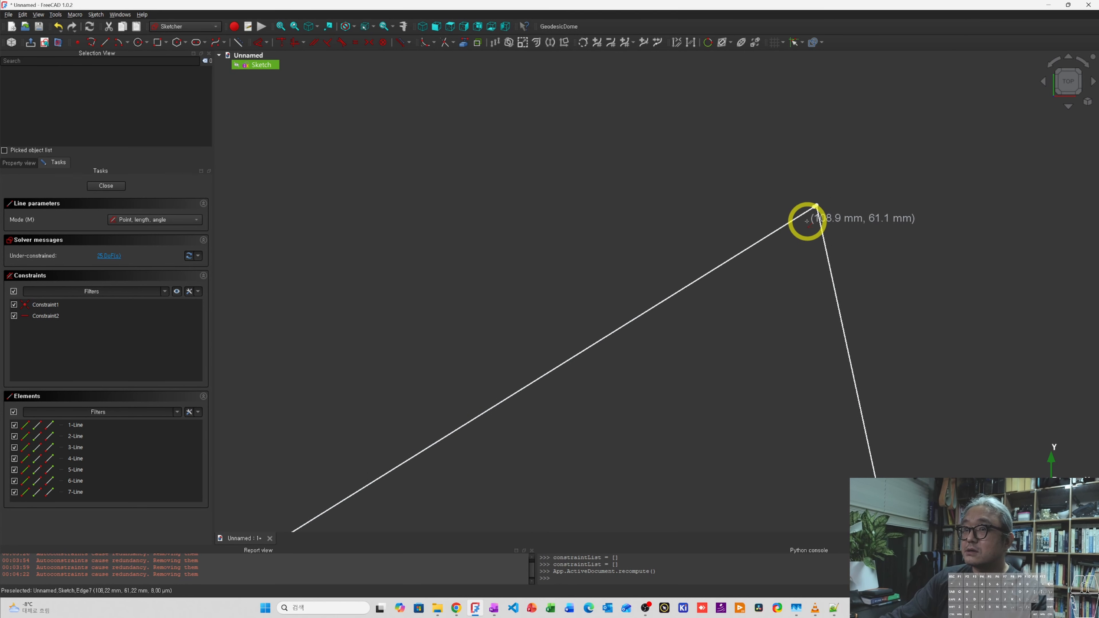
scroll(803, 233, down, 6)
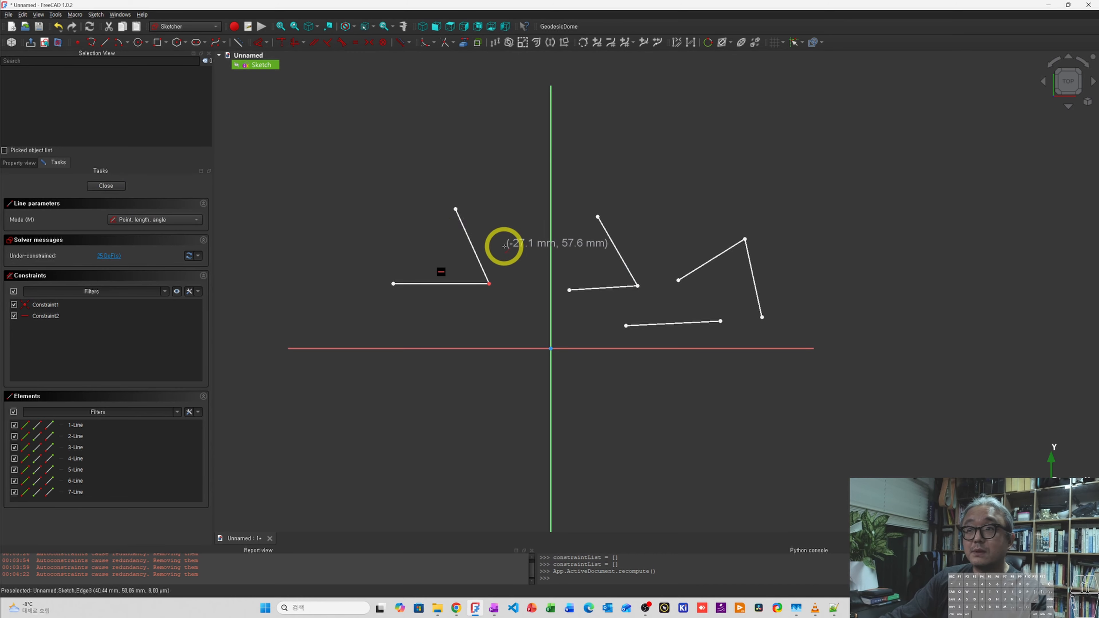
scroll(506, 251, down, 2)
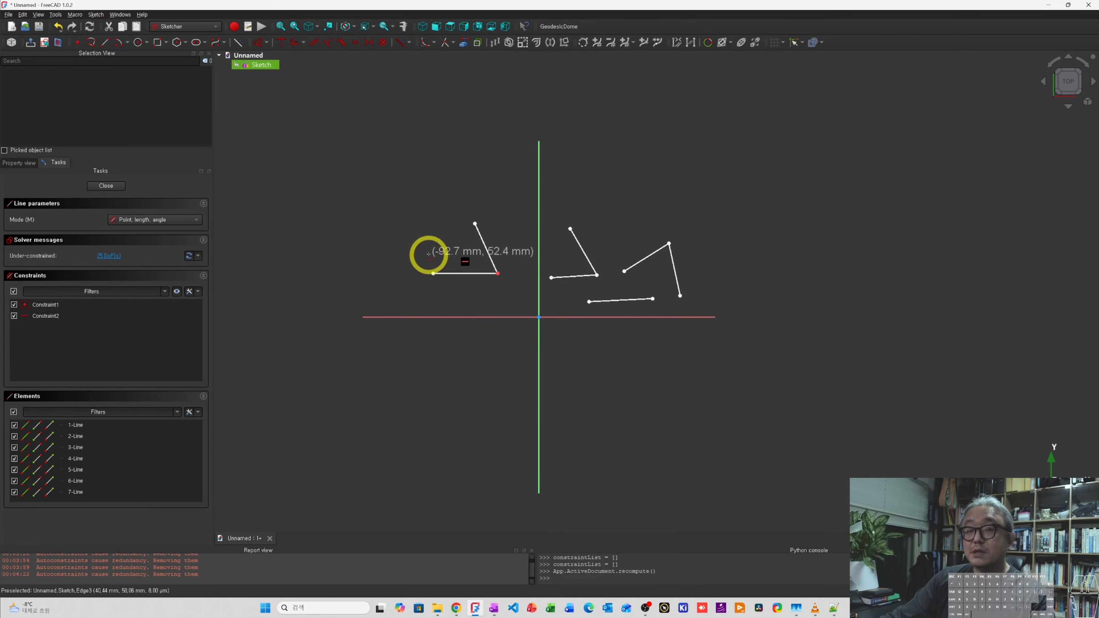
scroll(456, 243, up, 1)
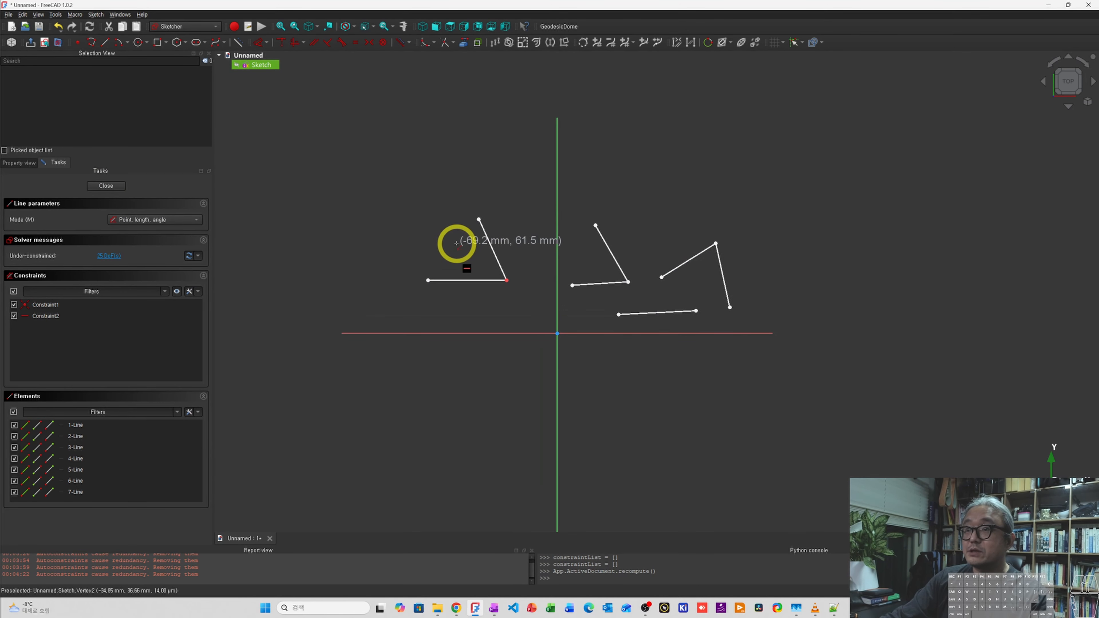
scroll(432, 253, down, 1)
Leave the line tool, delete all the lines in the sketch, and exit sketch editing.
key(Escape)
drag(402, 191, 742, 365)
key(Delete)
key(Escape)
Examine the sketch's Autoconstraints and Avoid Redundant view properties.
click(257, 64)
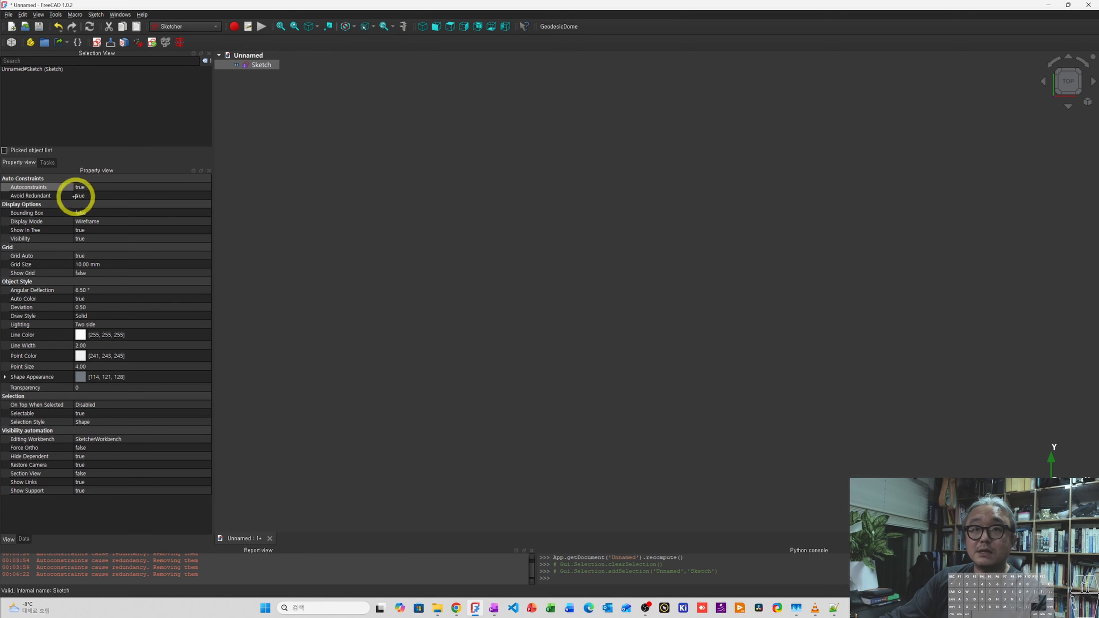
click(37, 197)
click(255, 213)
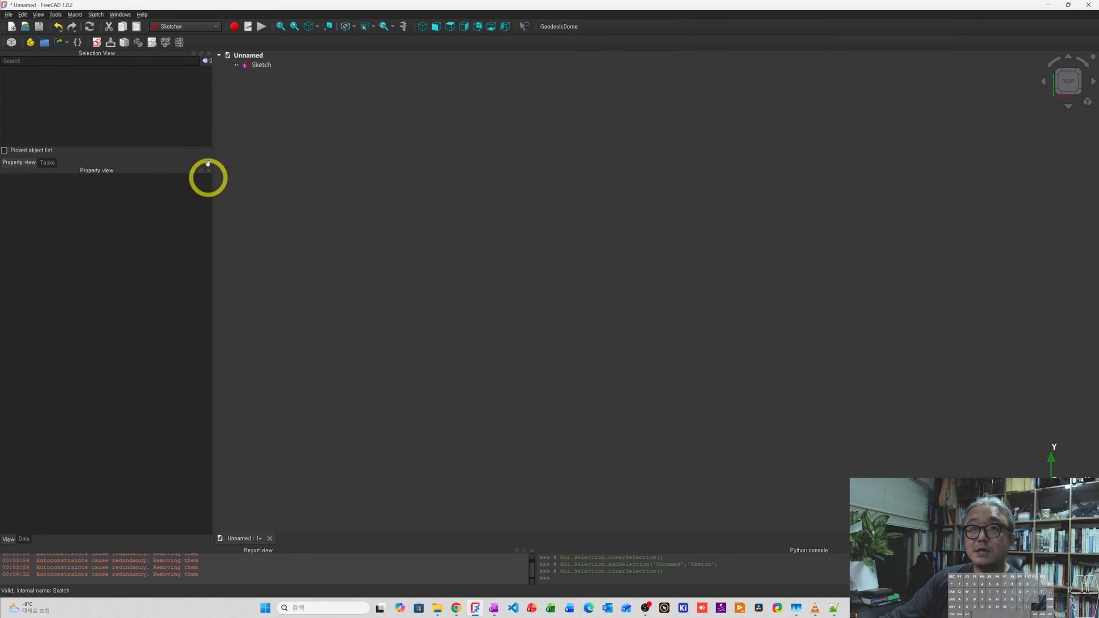
click(258, 66)
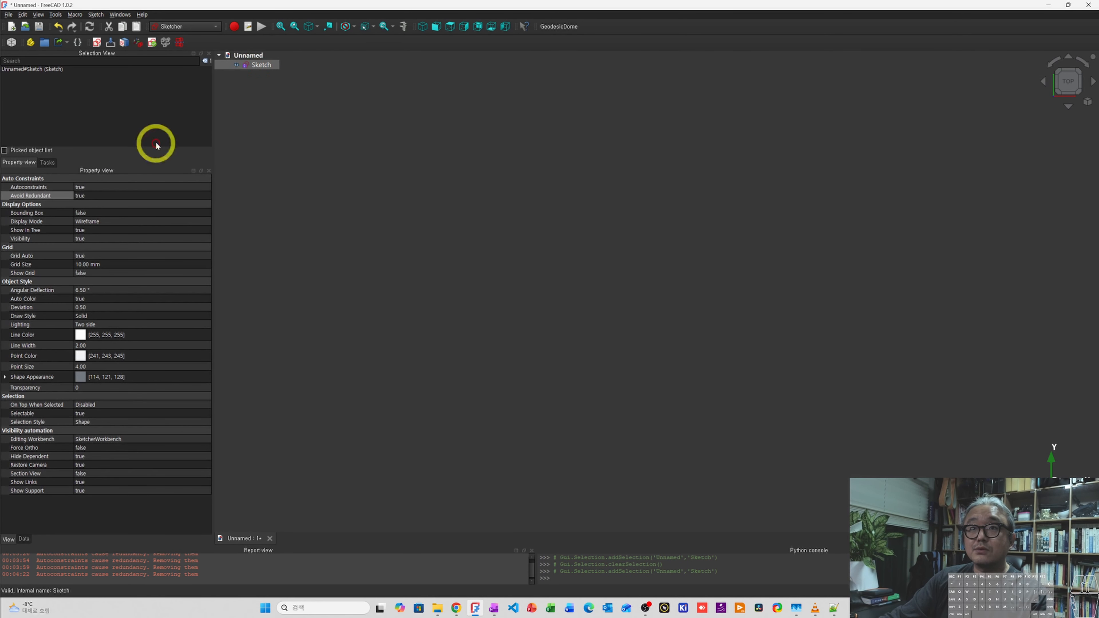
click(341, 155)
Open the emptied sketch for editing and check Auto constraints and Auto remove redundants in its constraint settings, leaving both enabled.
right_click(256, 69)
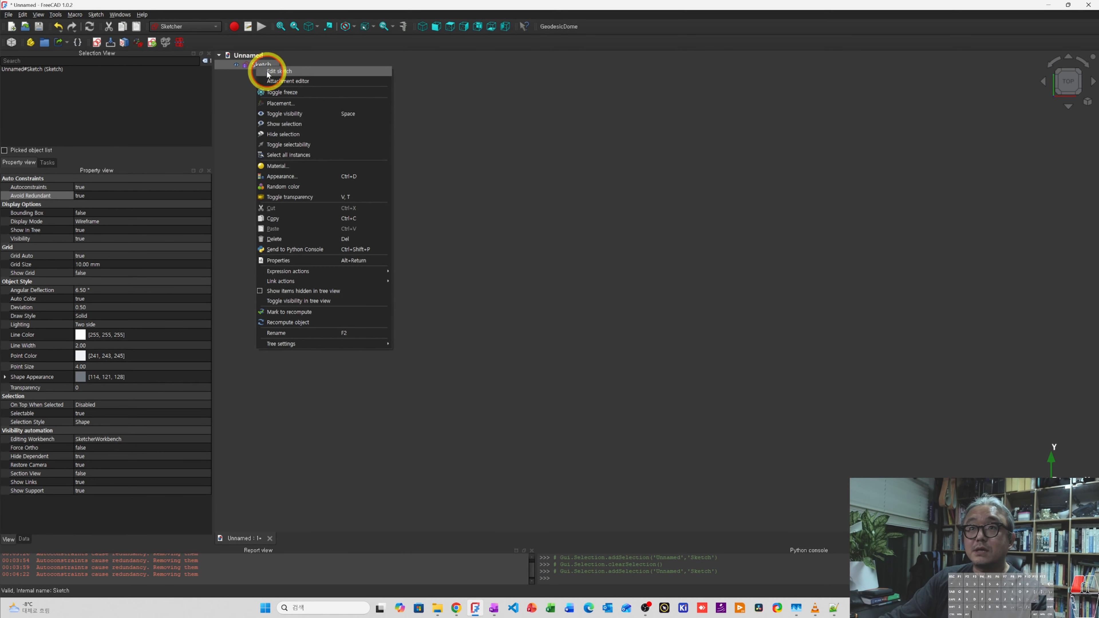
click(266, 72)
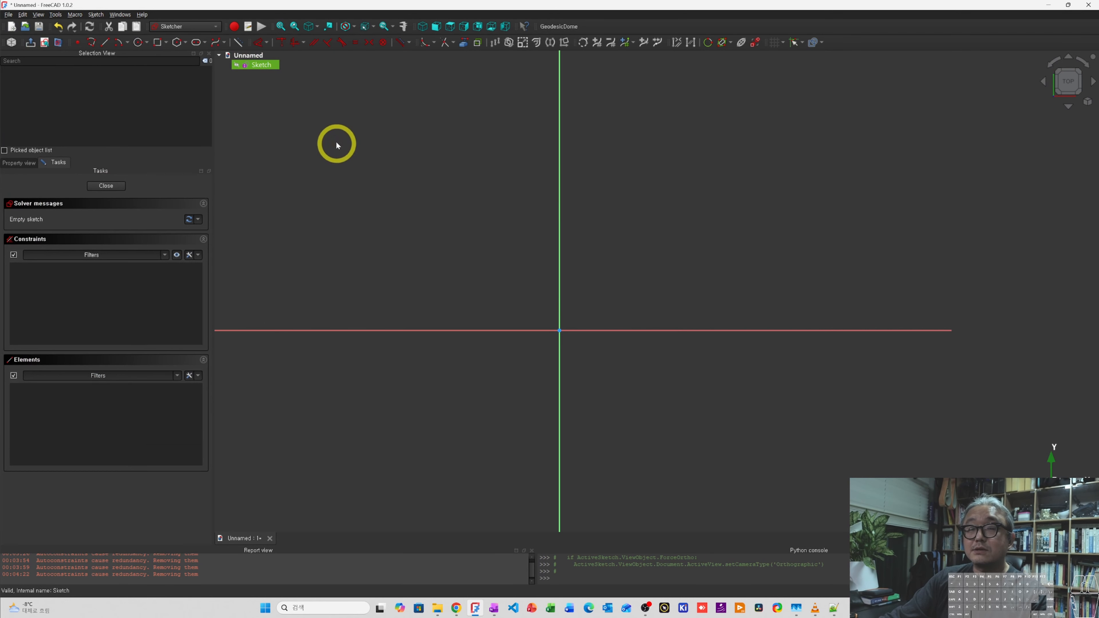
click(199, 255)
click(373, 241)
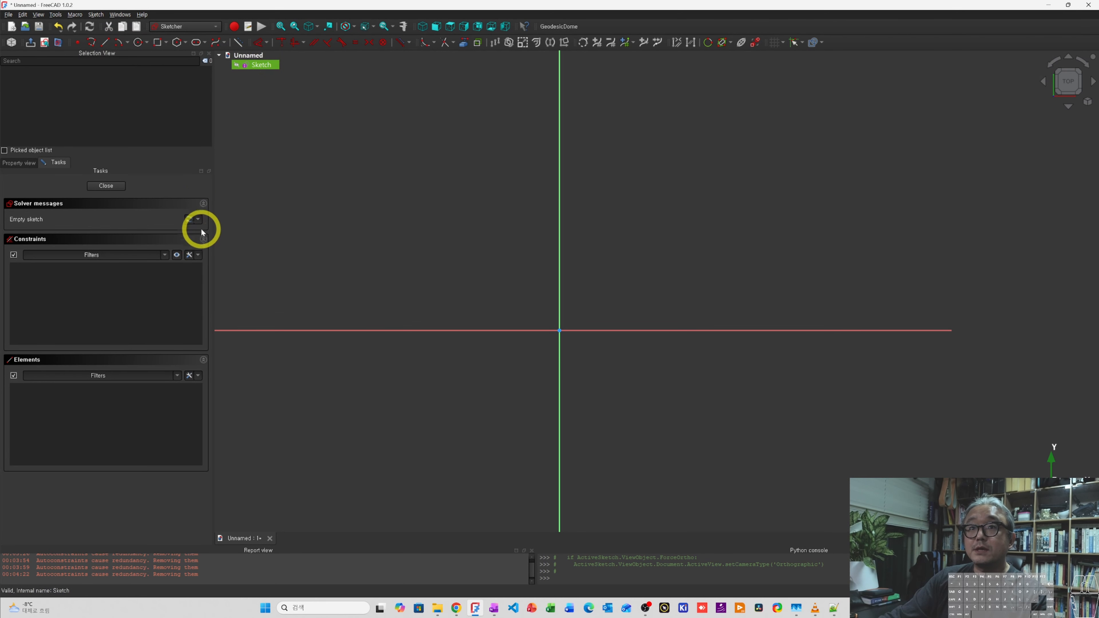
click(199, 258)
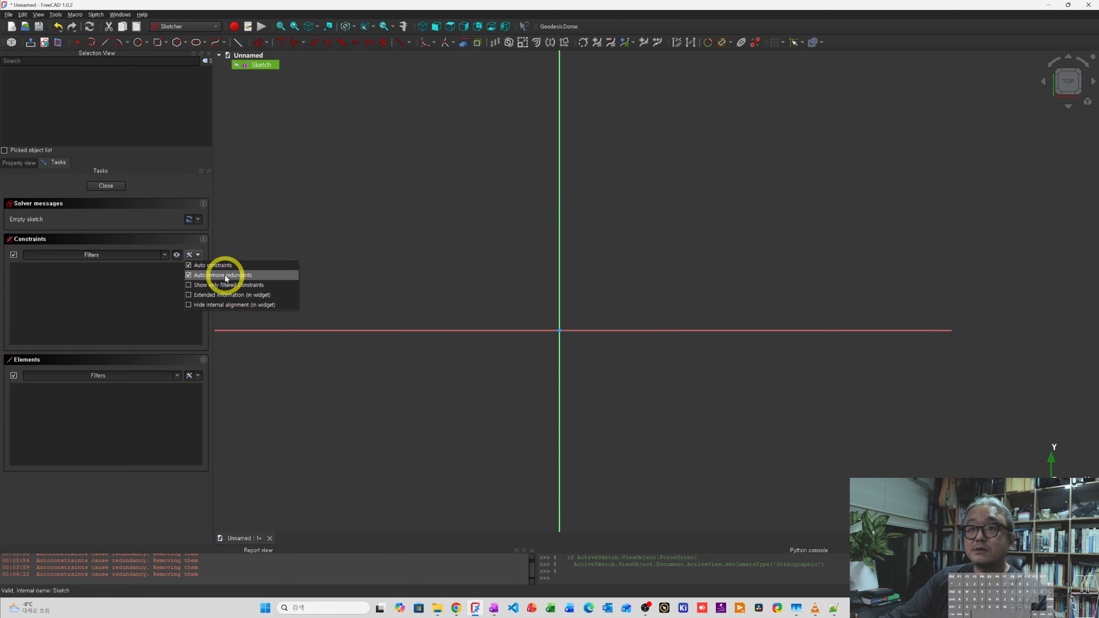
click(285, 204)
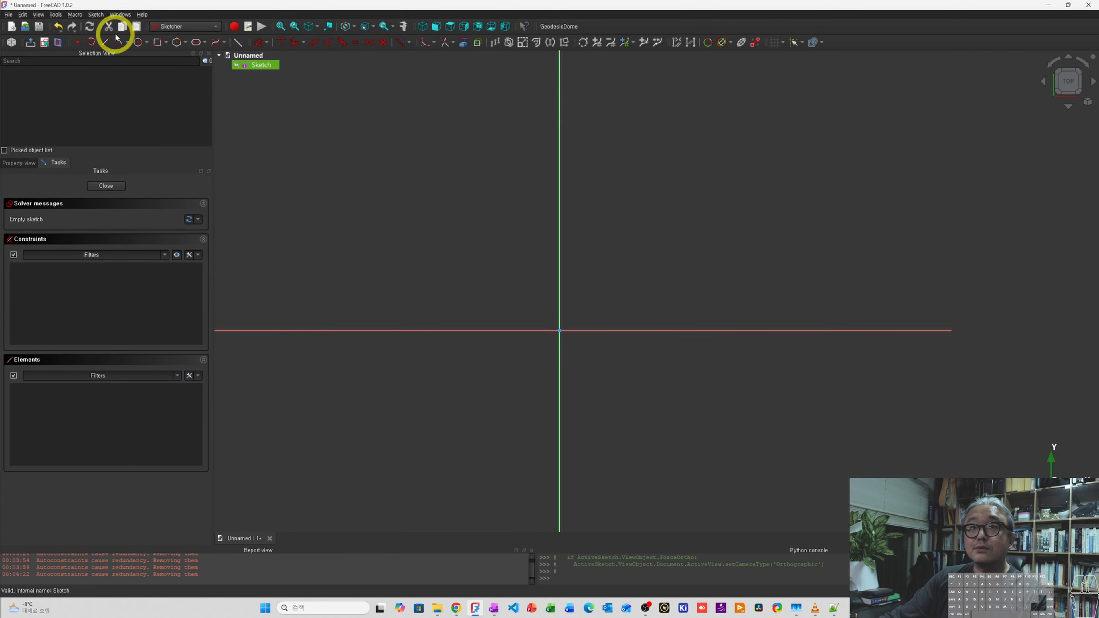
Draw a horizontal line about 41 mm long on the positive-X side and a separate vertical line about 37 mm long beyond it, automatically constrained.
click(105, 43)
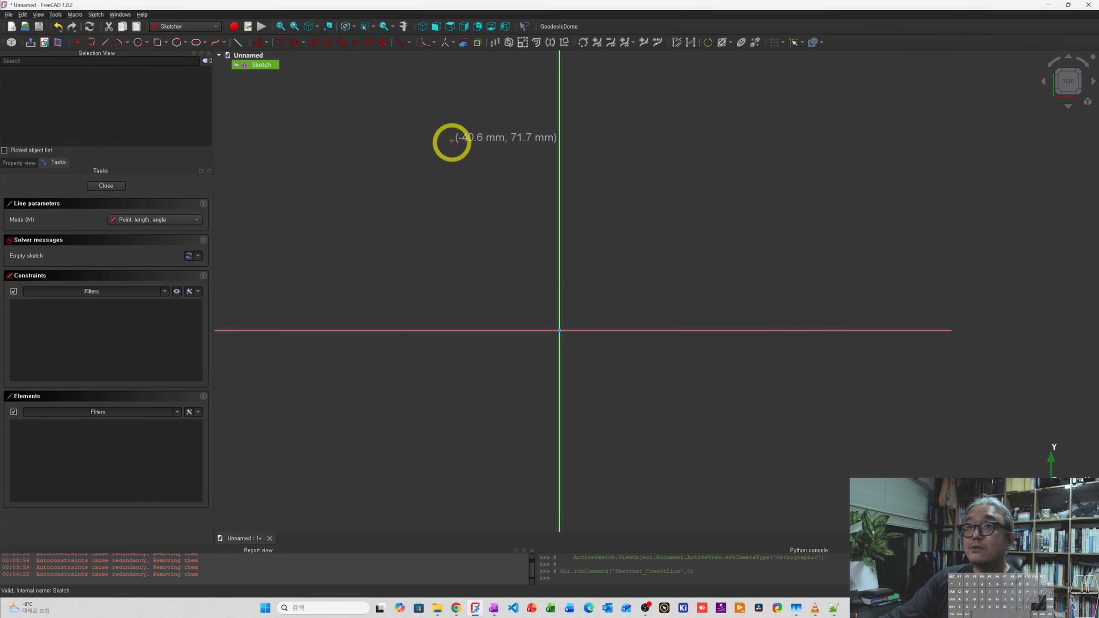
click(677, 200)
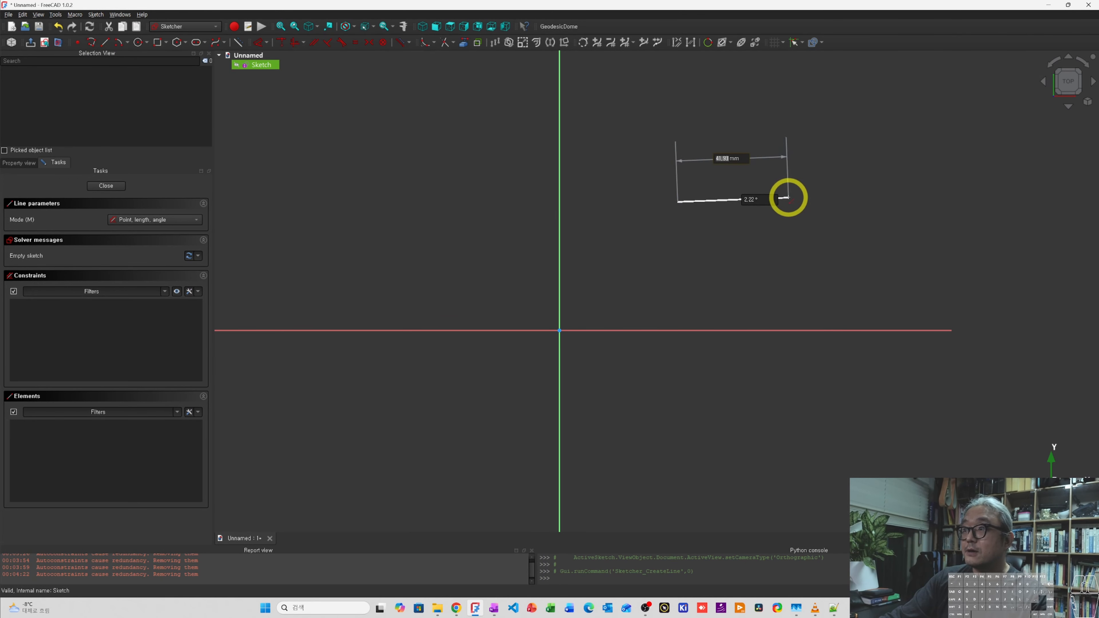
click(785, 201)
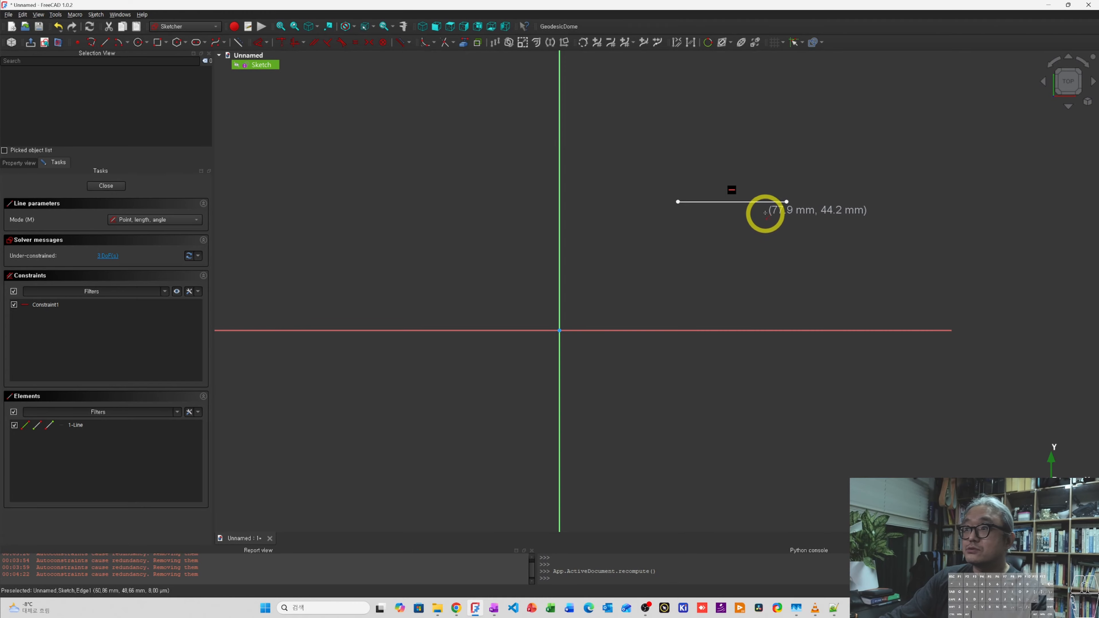
click(812, 198)
click(812, 296)
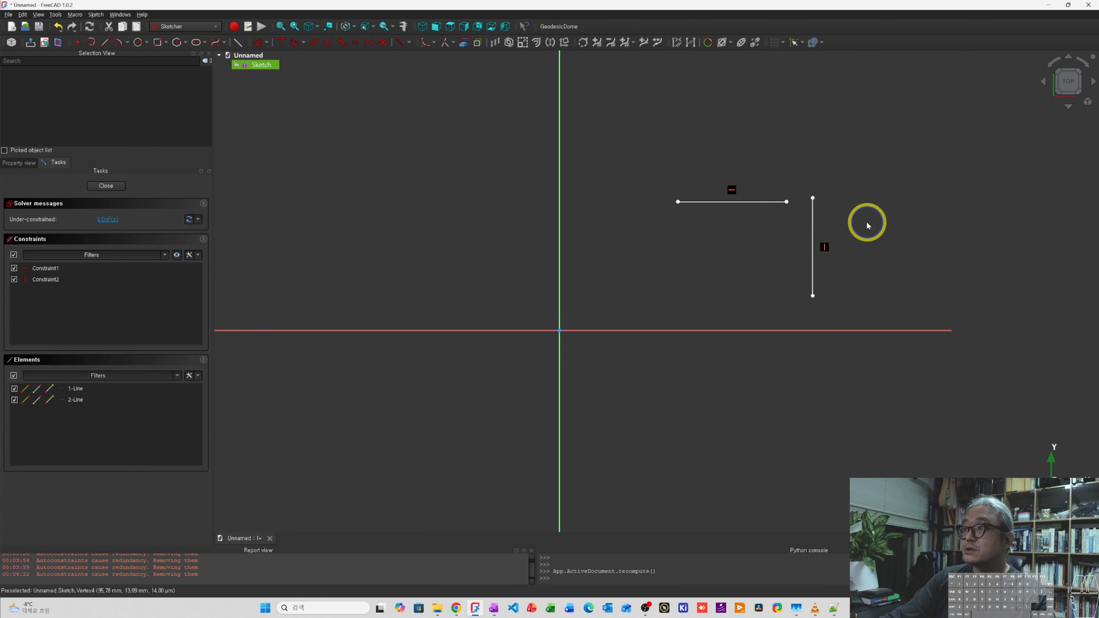
Lengthen the vertical line upward to about 49 mm so that it extends well above the horizontal line.
click(787, 202)
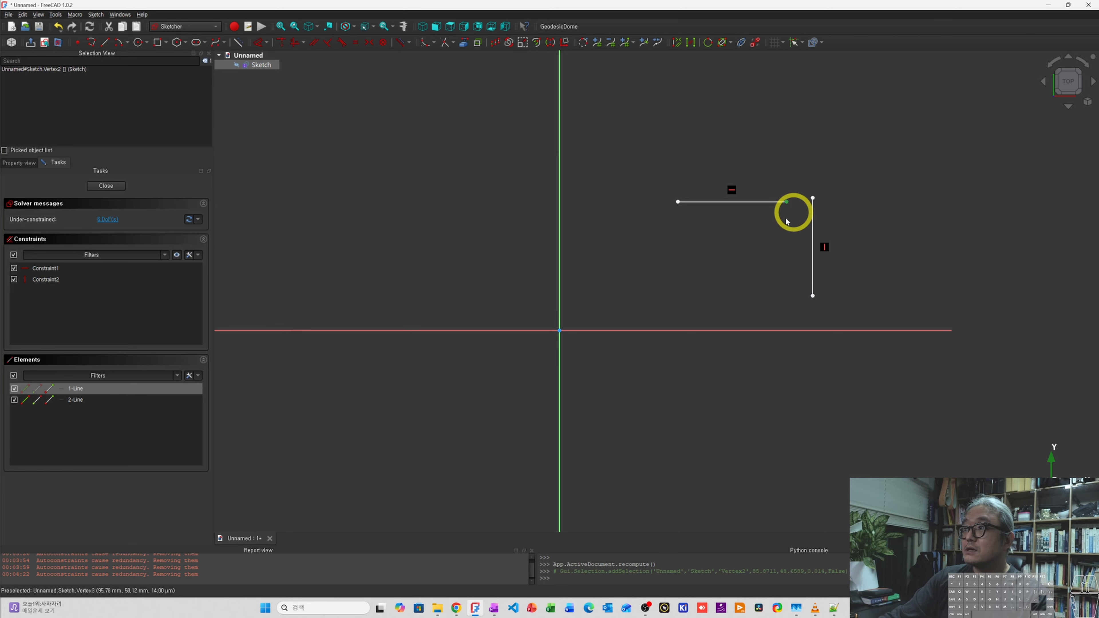
click(788, 202)
click(787, 201)
click(812, 212)
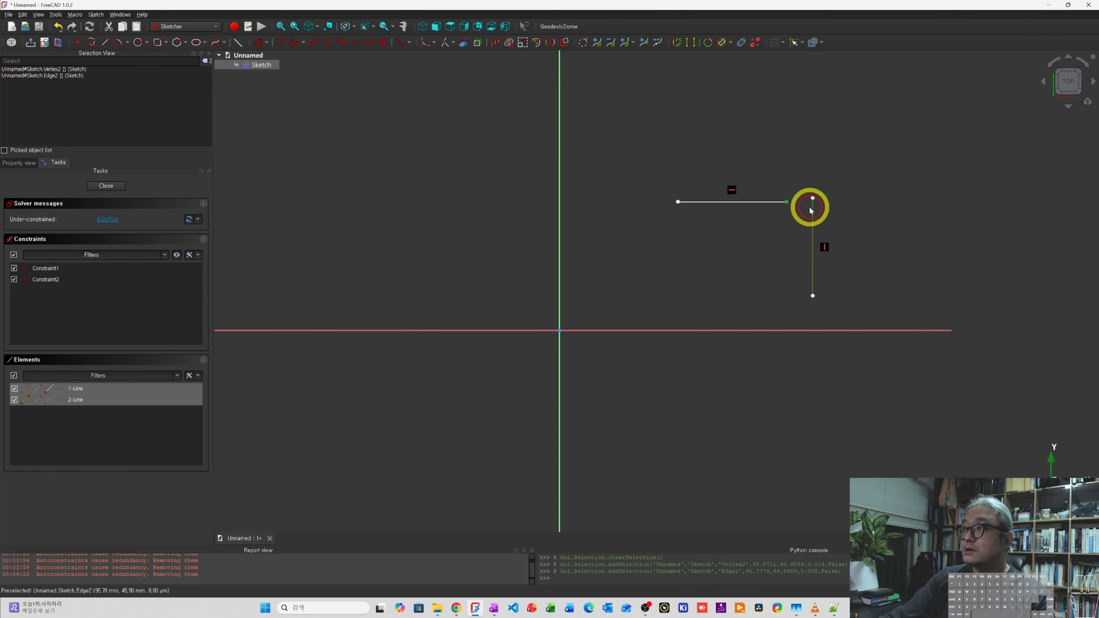
click(834, 248)
drag(812, 197, 815, 165)
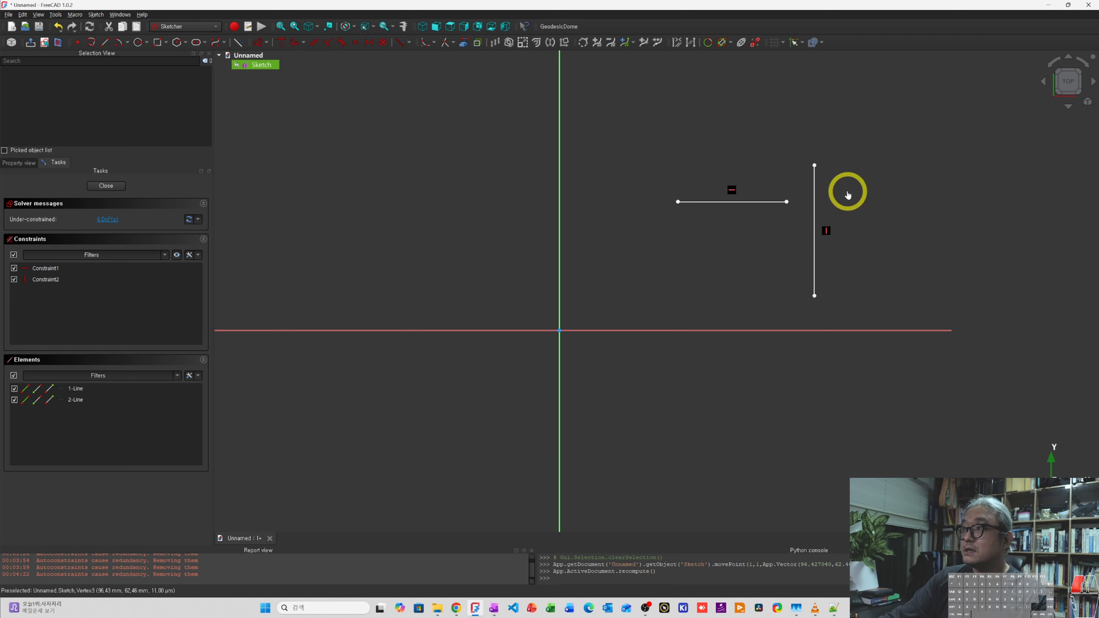
Constrain the horizontal line's endpoint nearest the vertical line to lie on that vertical line.
click(787, 202)
click(813, 206)
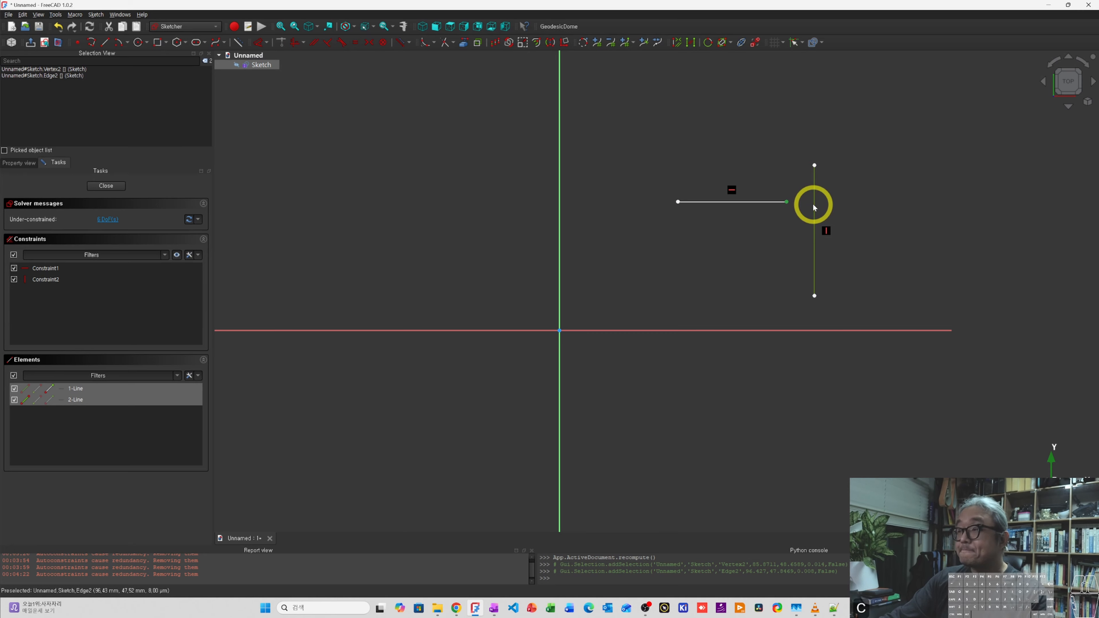
key(c)
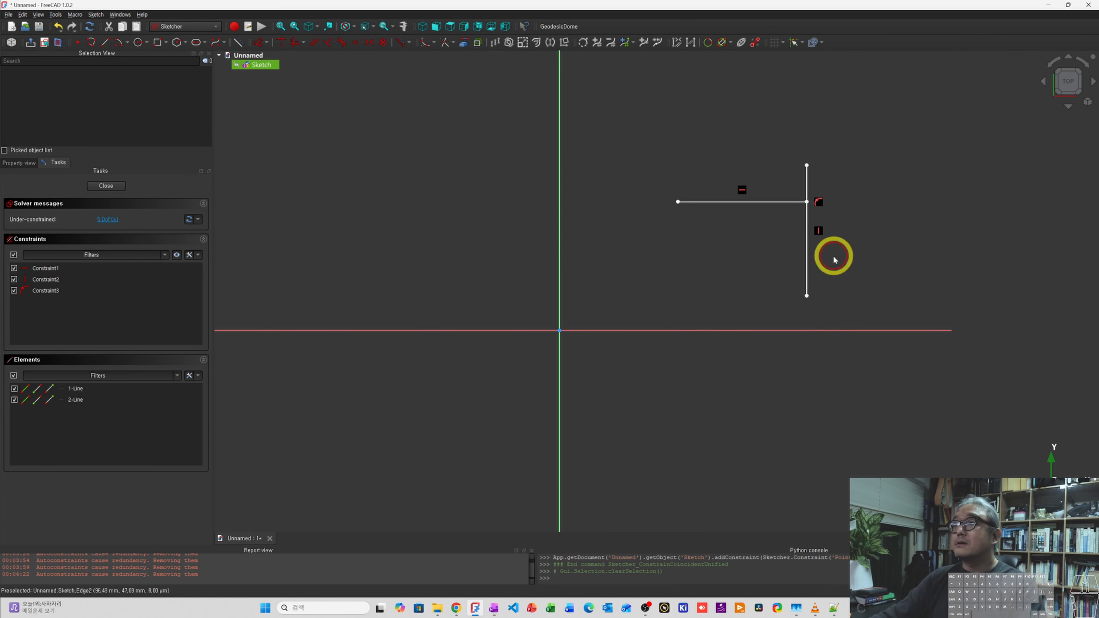
click(755, 201)
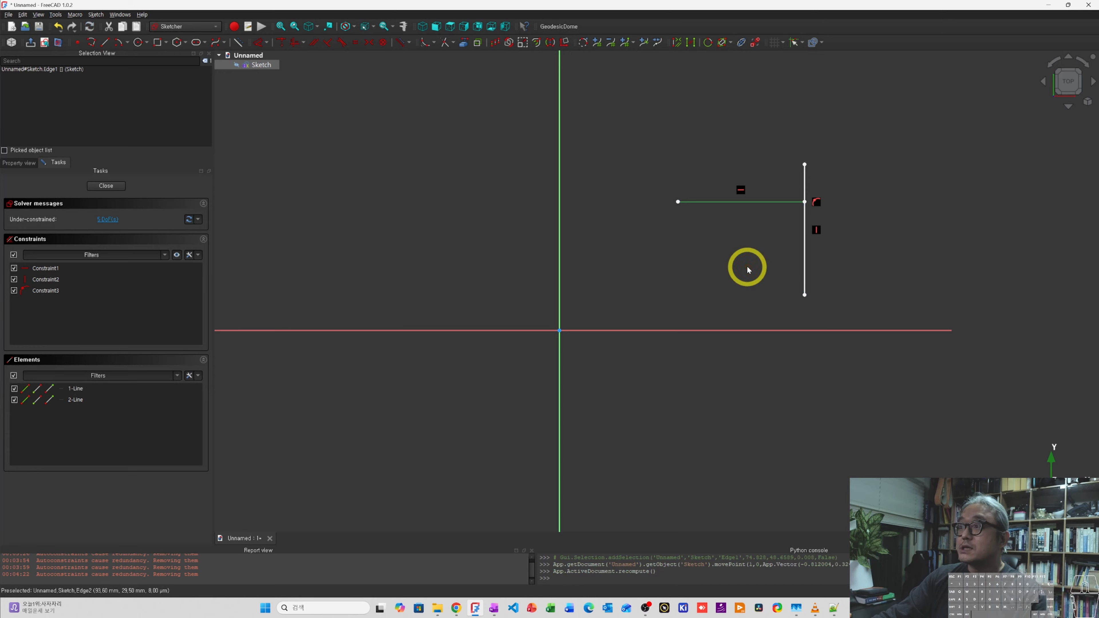
click(753, 203)
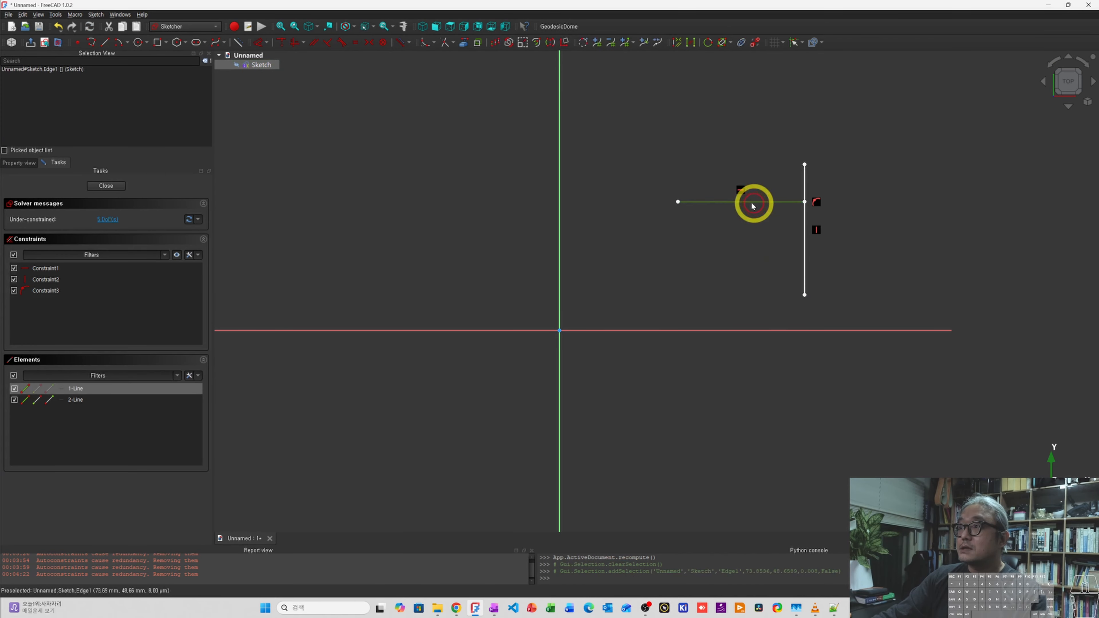
click(803, 242)
click(770, 241)
click(792, 214)
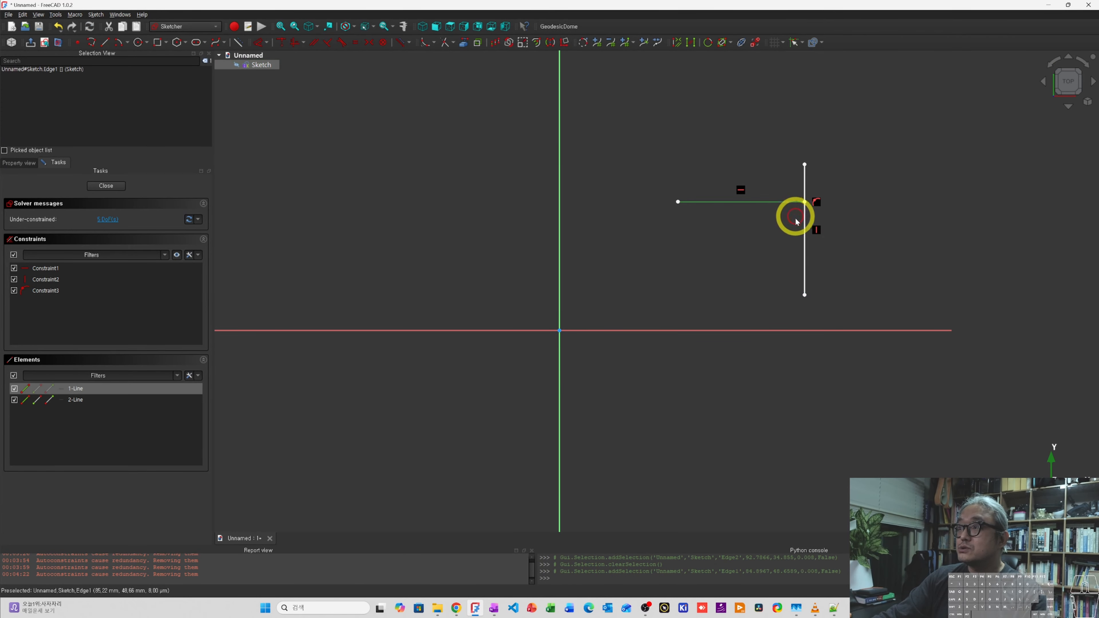
click(799, 220)
click(767, 236)
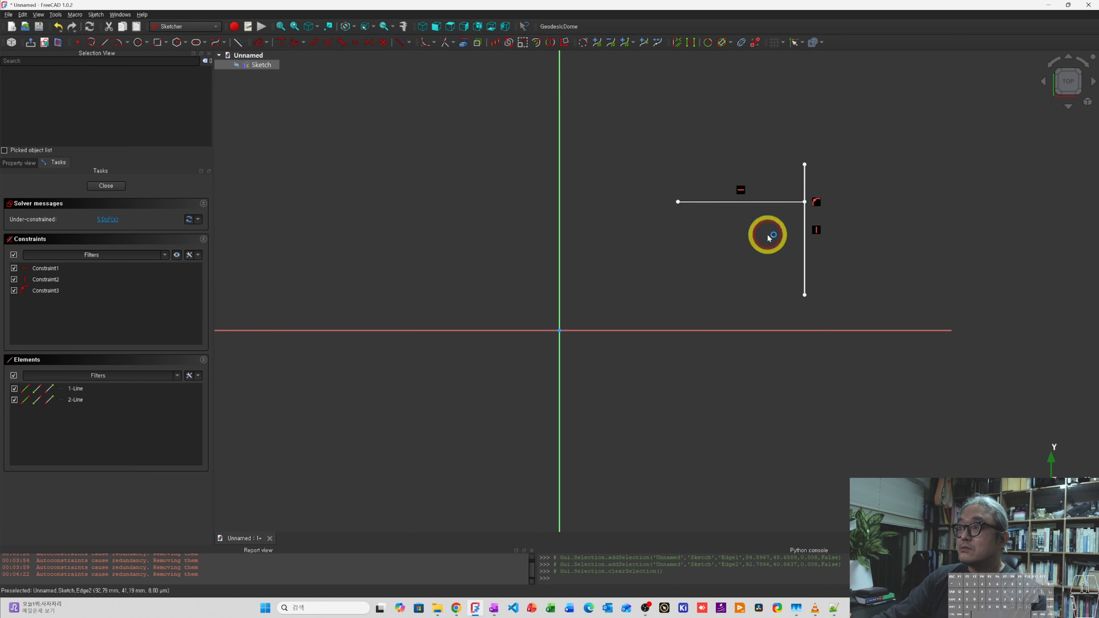
Try to add a perpendicular constraint between the horizontal and vertical lines while Auto remove redundants is enabled.
click(768, 203)
ctrl+click(804, 226)
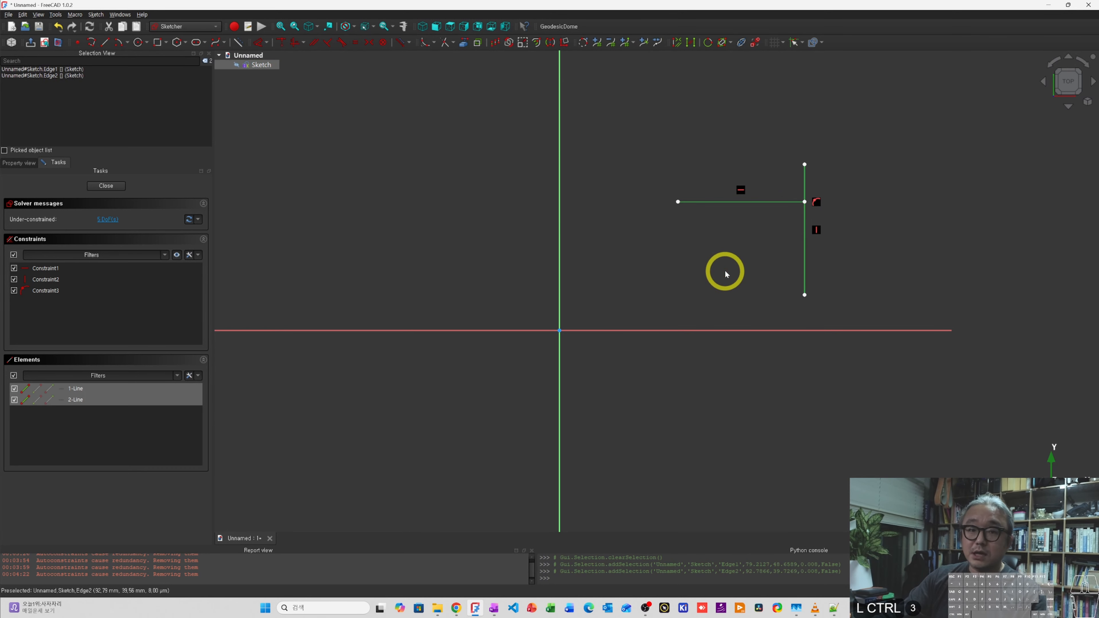
ctrl+click(773, 202)
click(790, 243)
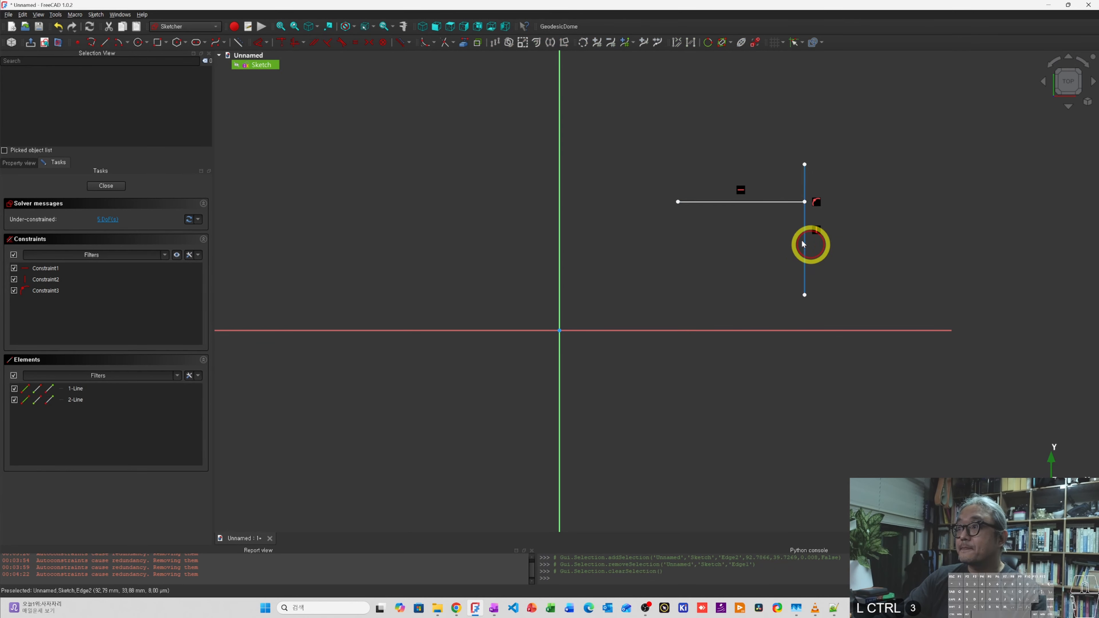
click(762, 204)
ctrl+click(801, 232)
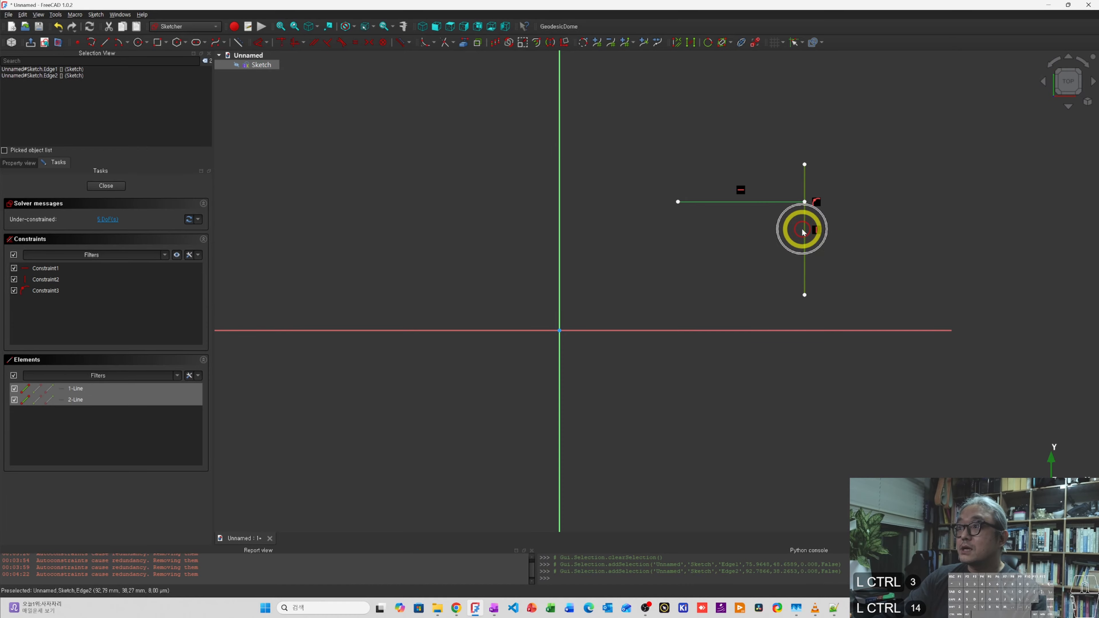
key(ctrl+F12)
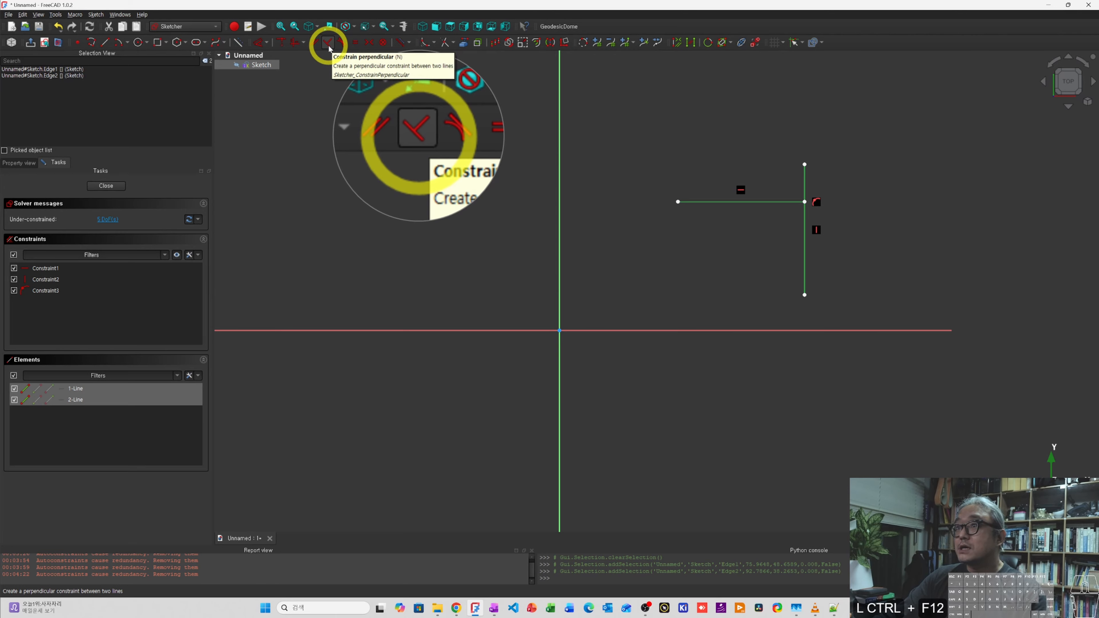
click(328, 45)
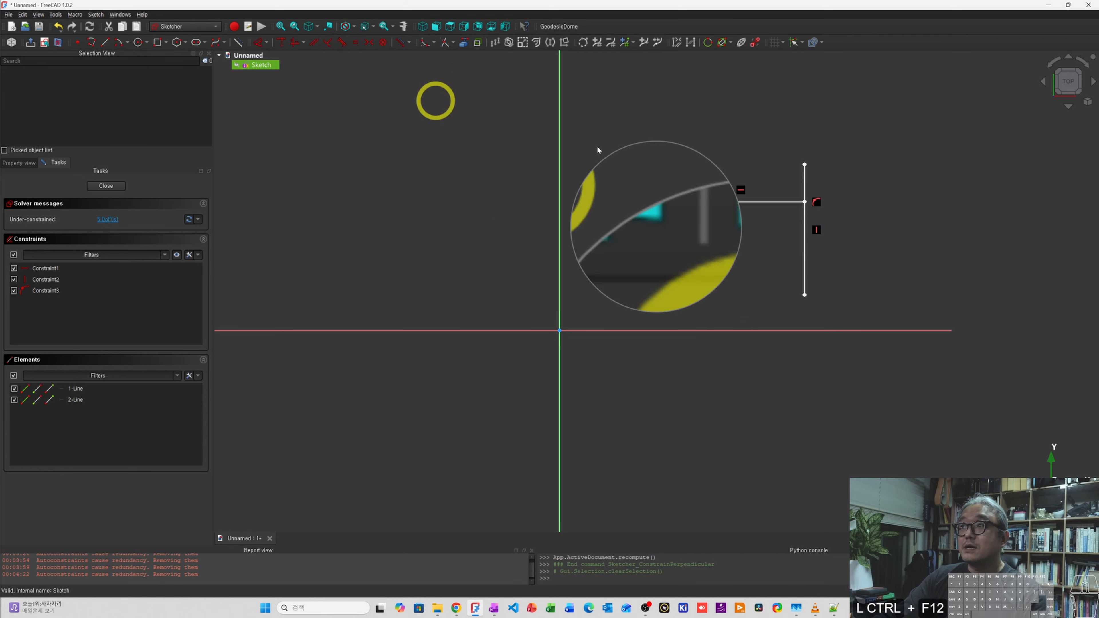
Repeat the attempt to constrain the same horizontal and vertical lines perpendicular to each other.
click(768, 202)
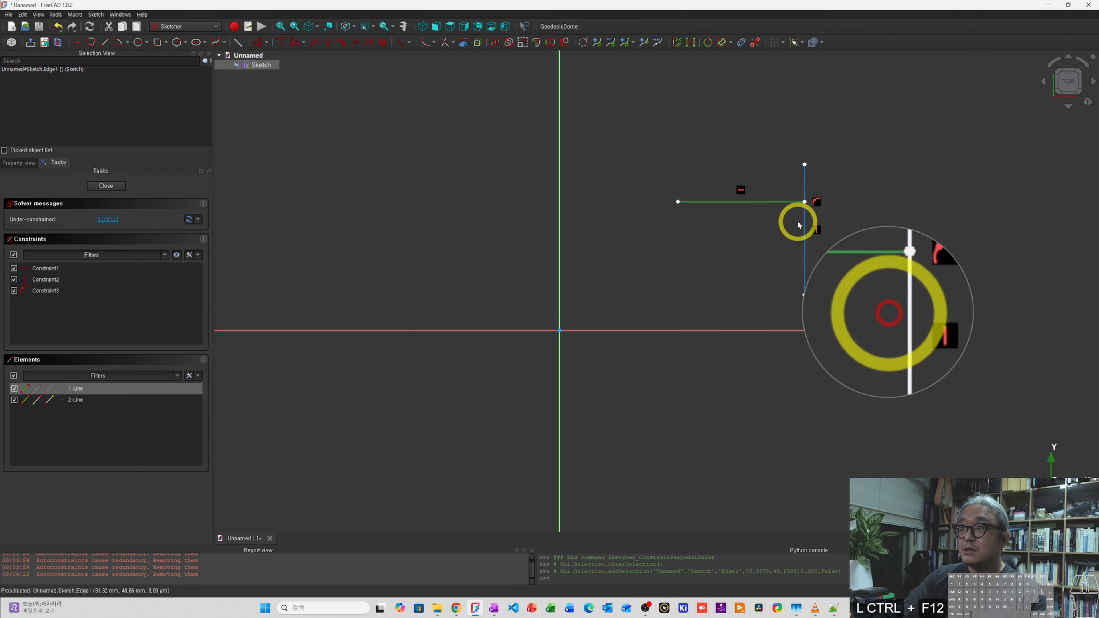
click(804, 167)
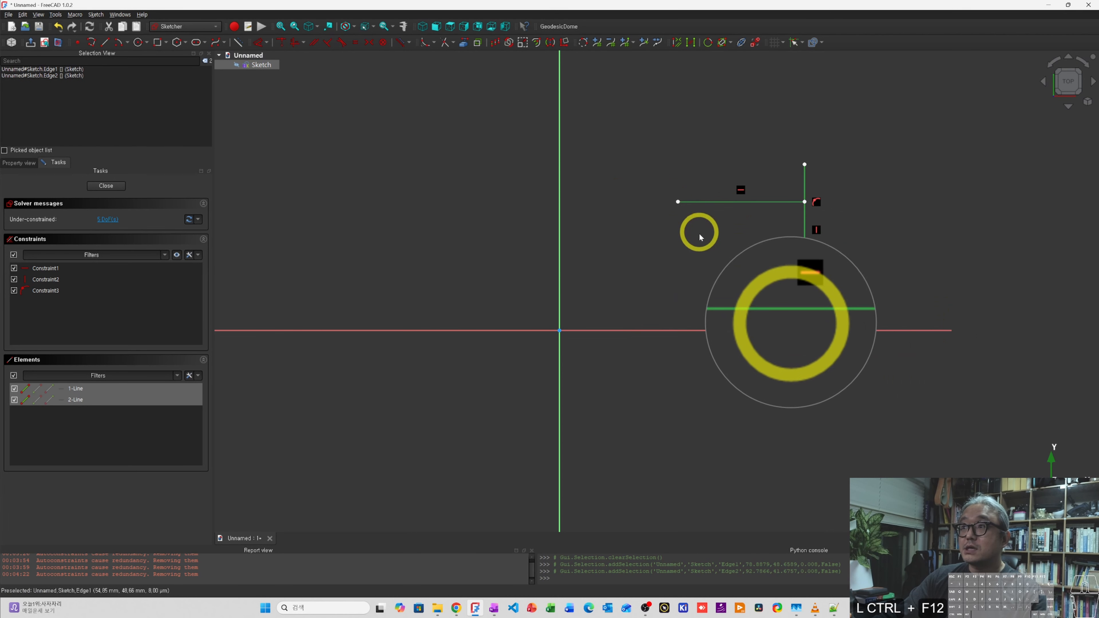
click(747, 223)
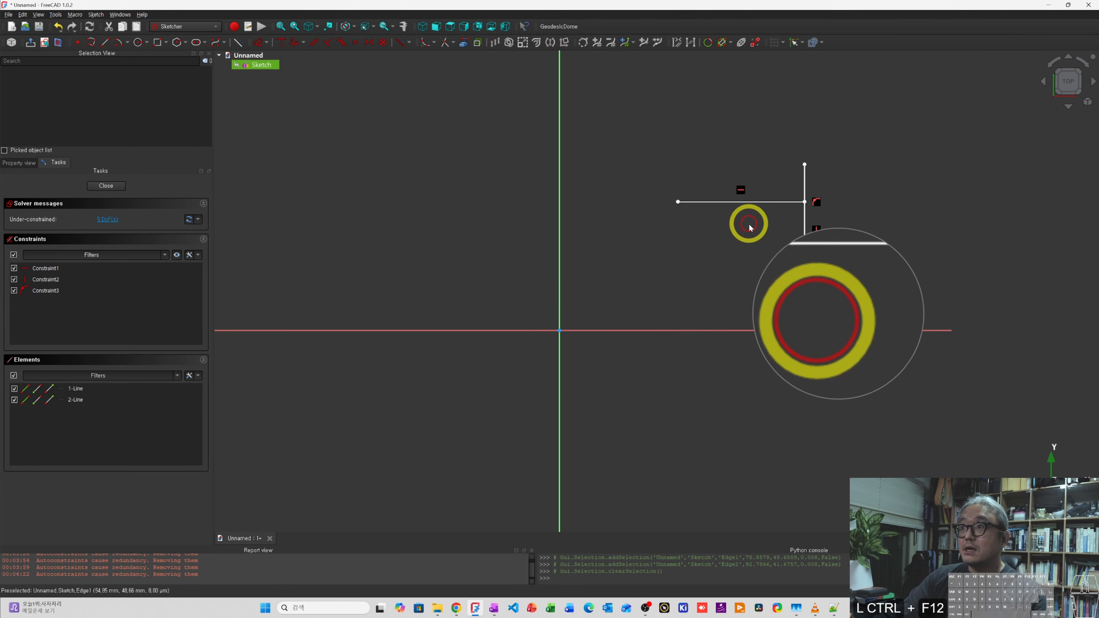
click(768, 202)
click(804, 213)
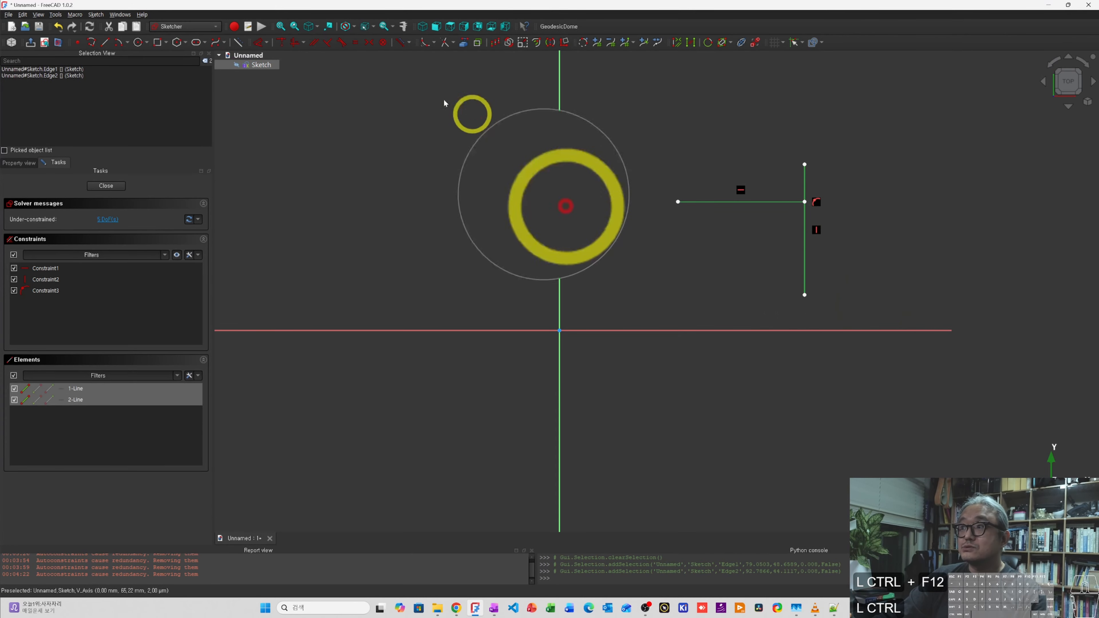
click(327, 43)
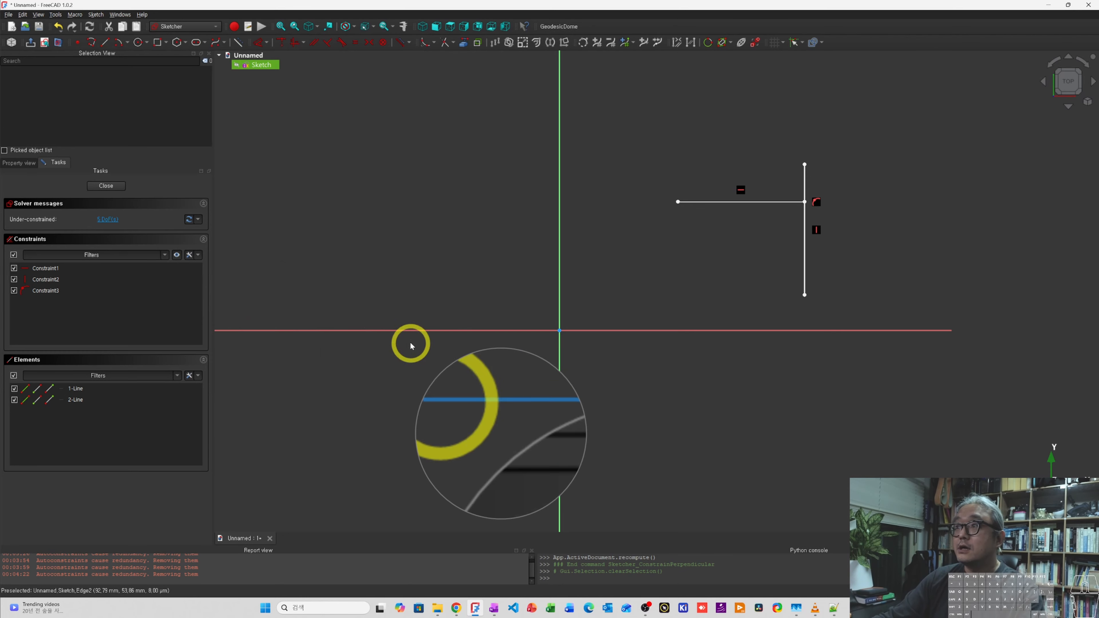
click(724, 202)
click(725, 202)
click(805, 234)
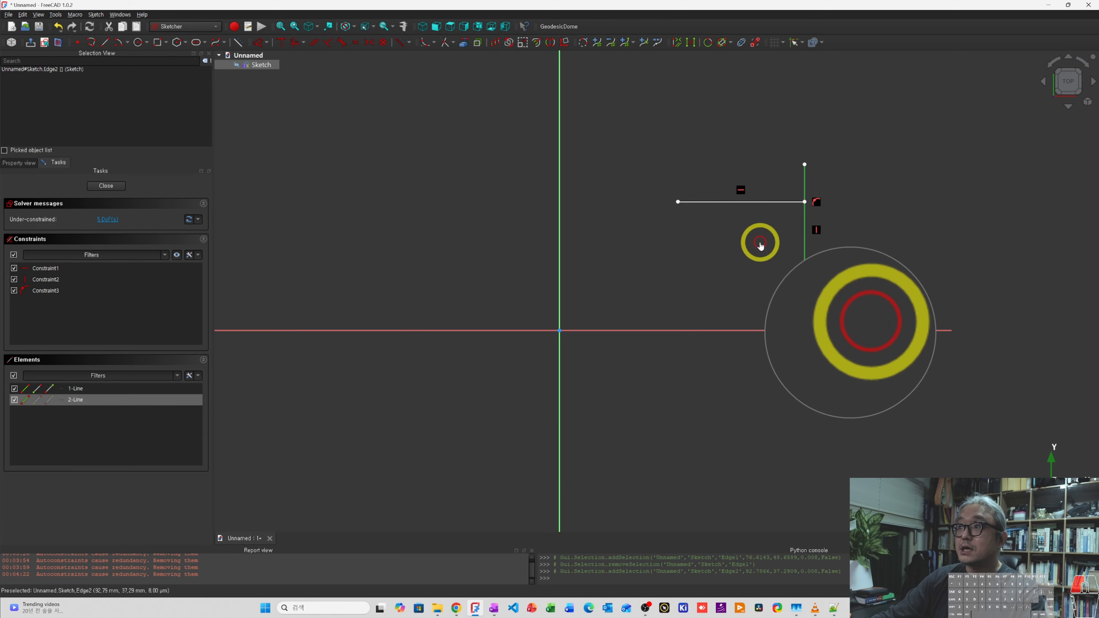
click(785, 310)
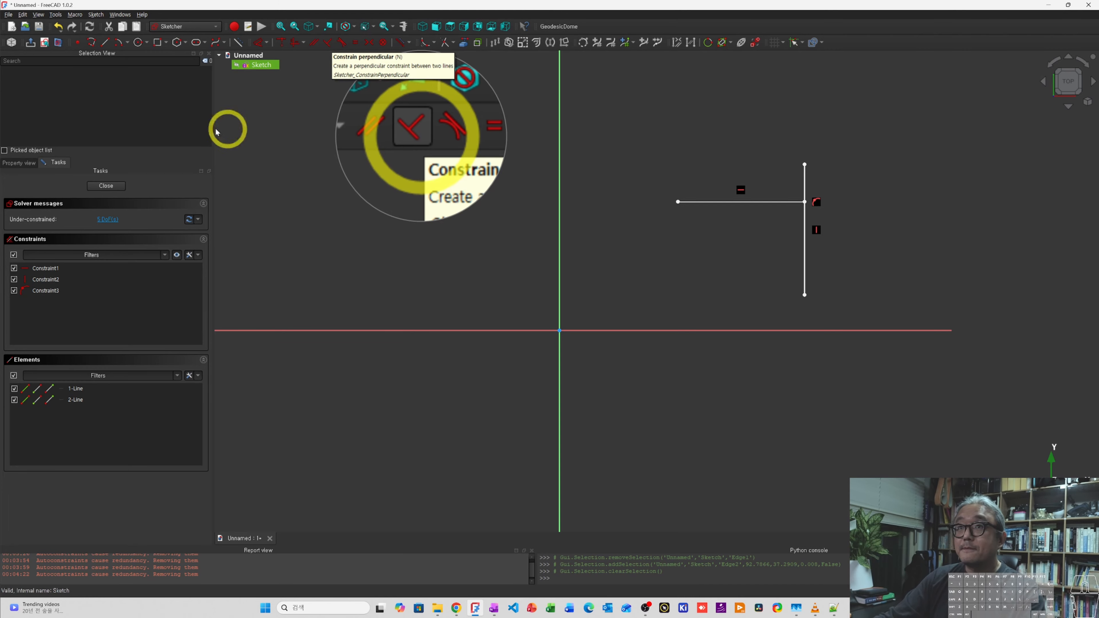
Draw two slanted lines beyond the vertical line, one ending on the other, and constrain them perpendicular.
key(F12)
click(928, 186)
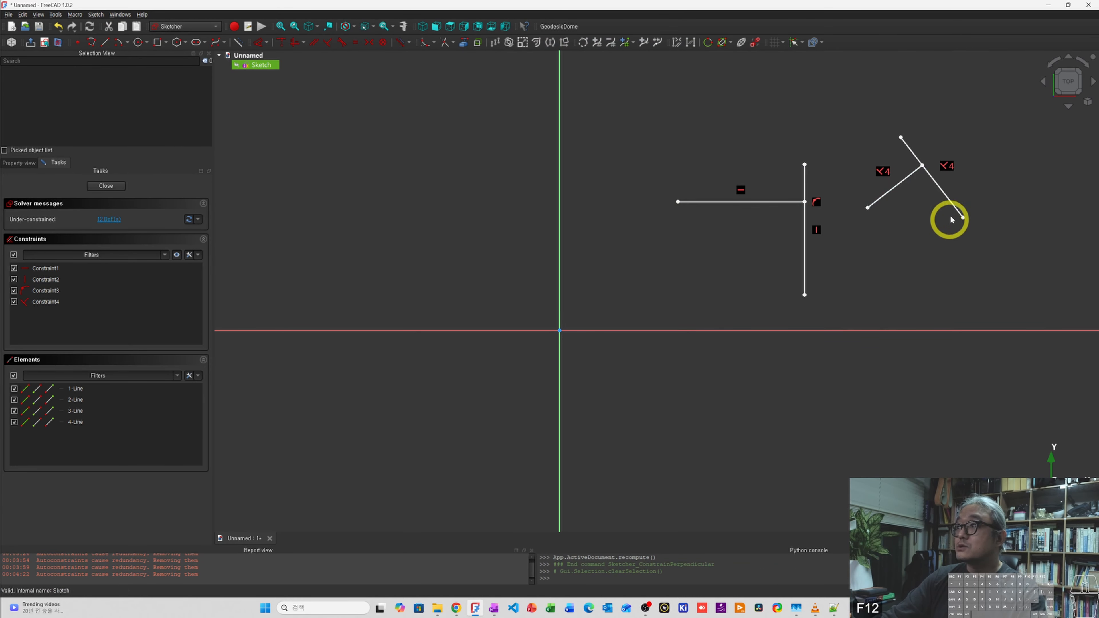
drag(949, 216, 974, 234)
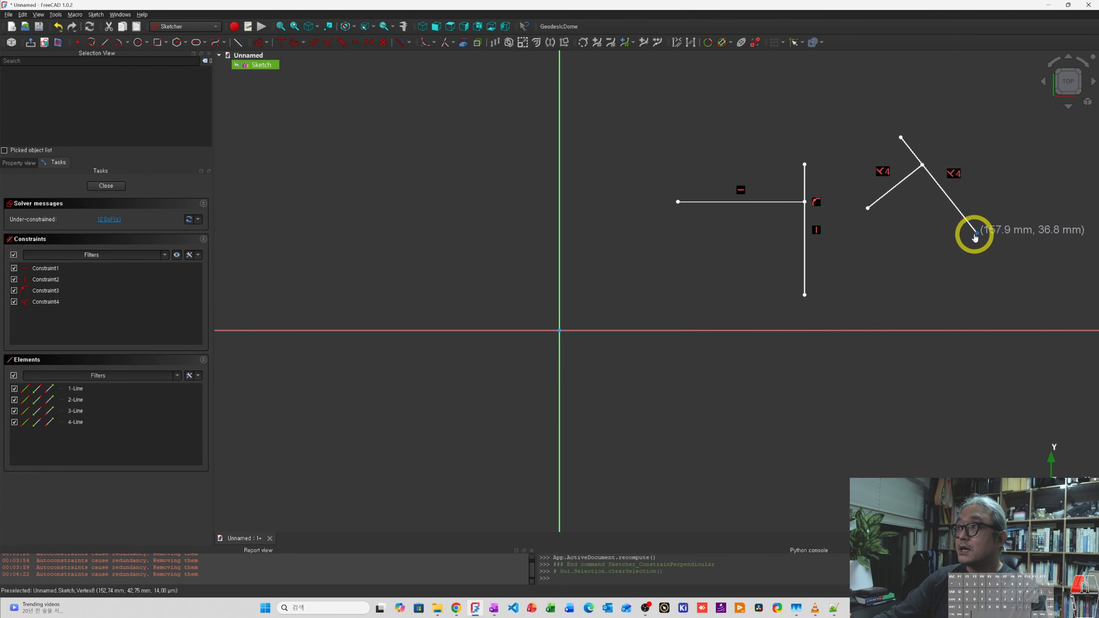
Select the first pair's horizontal and vertical constraints for comparison, and reshape the perpendicular slanted pair by moving its free endpoints.
click(740, 190)
click(815, 229)
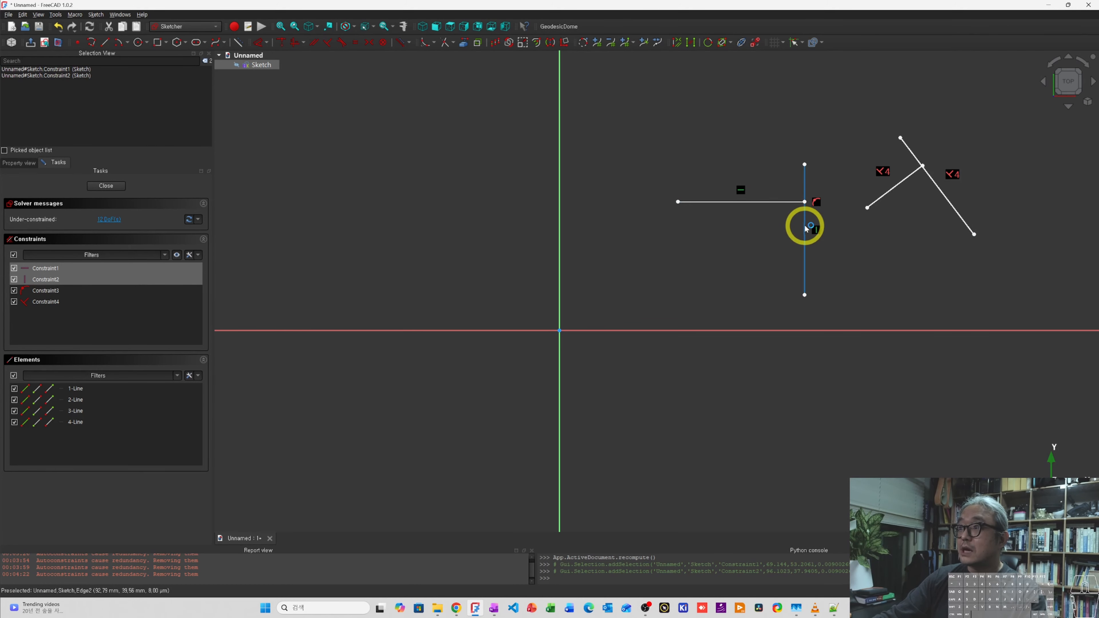
mouse_move(867, 208)
mouse_down()
mouse_move(848, 227)
mouse_move(857, 225)
mouse_up()
drag(975, 235, 981, 228)
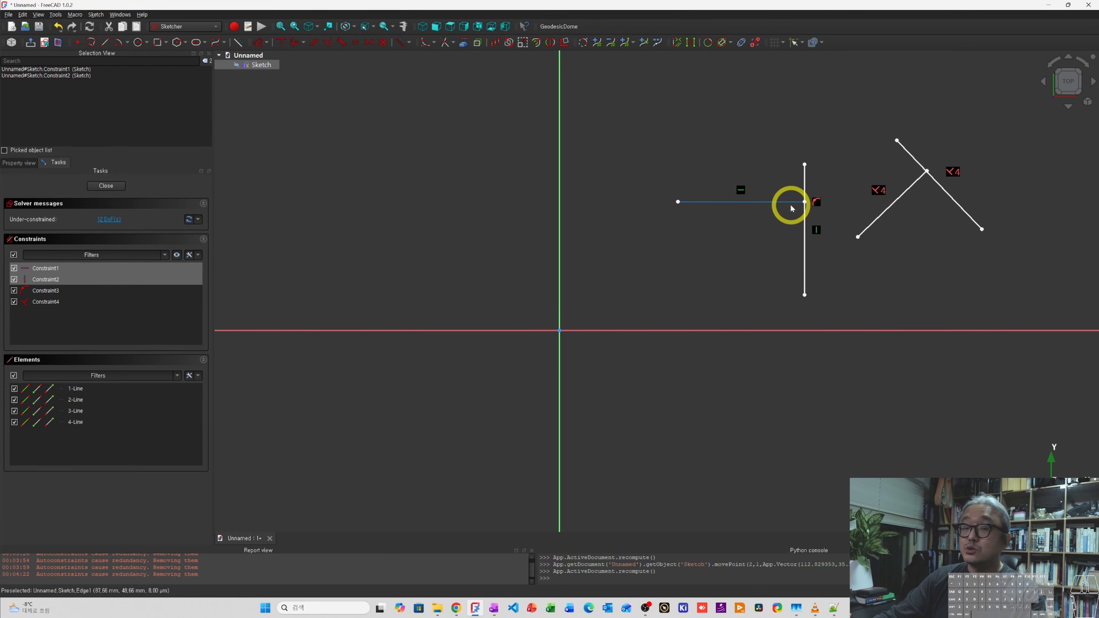
Delete the two slanted lines, keeping only the horizontal and vertical lines.
click(919, 238)
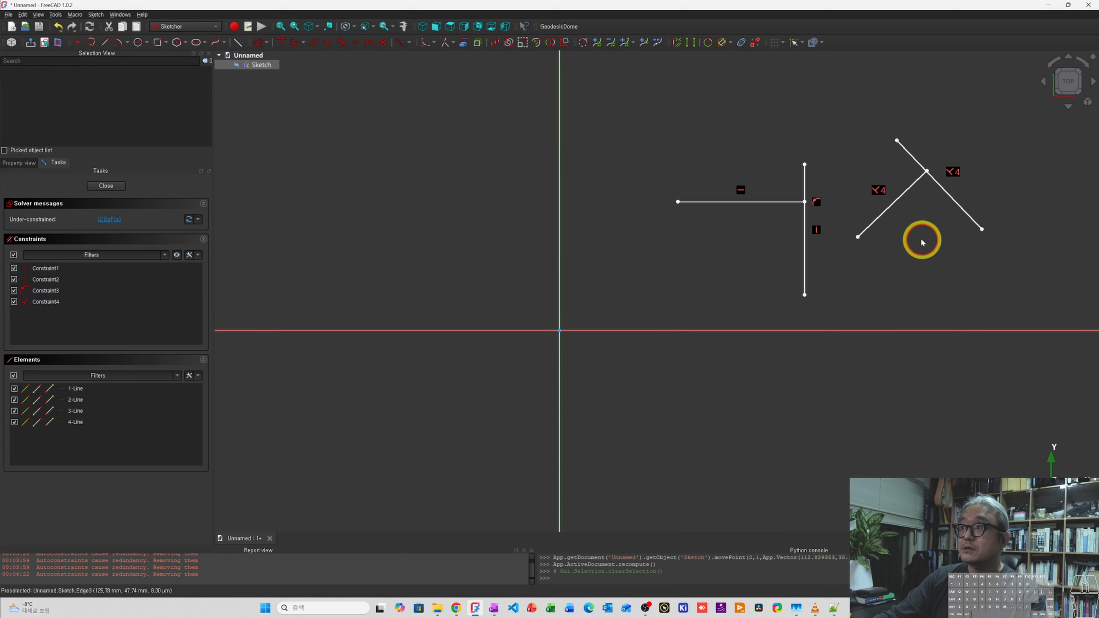
click(899, 204)
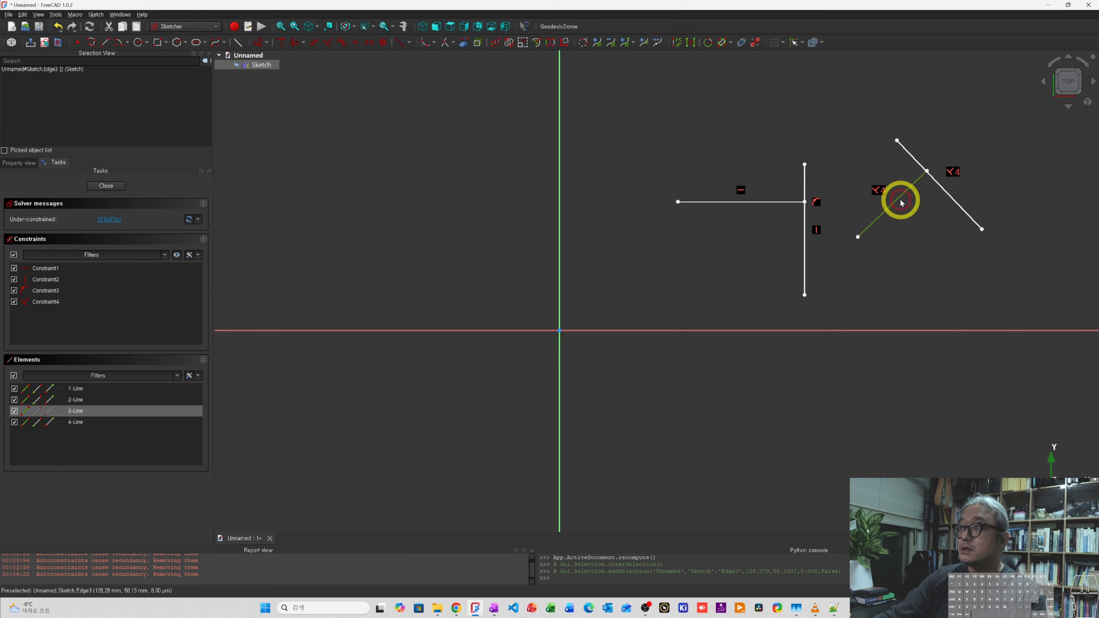
key(Delete)
key(Delete)
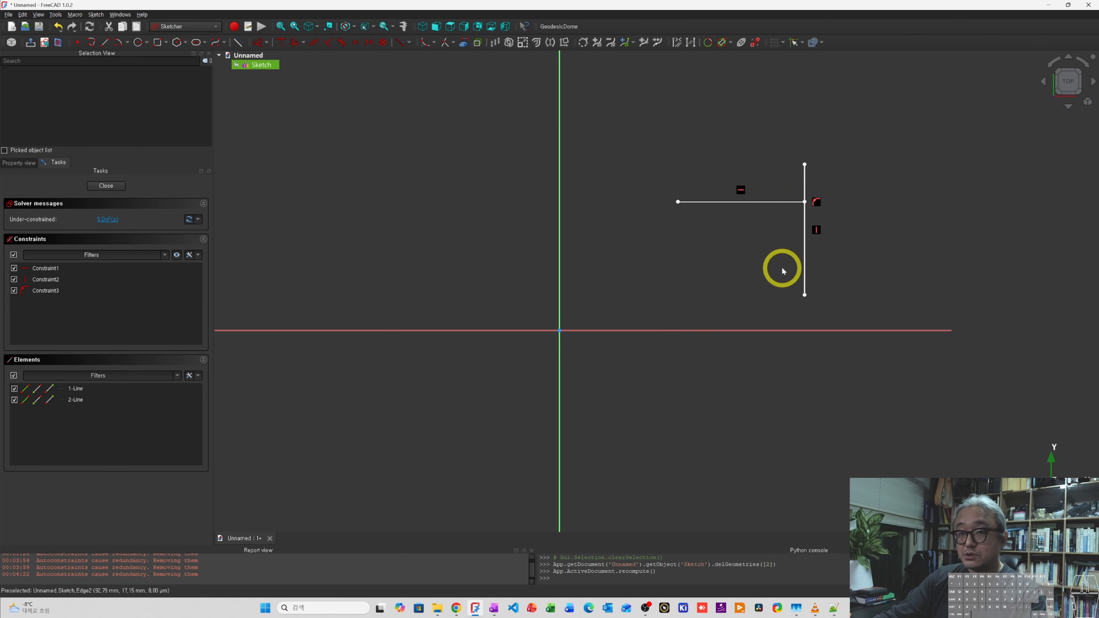
Move the vertical line about 13 mm toward the Y axis and disable Auto remove redundants in the constraint settings.
drag(803, 296, 771, 288)
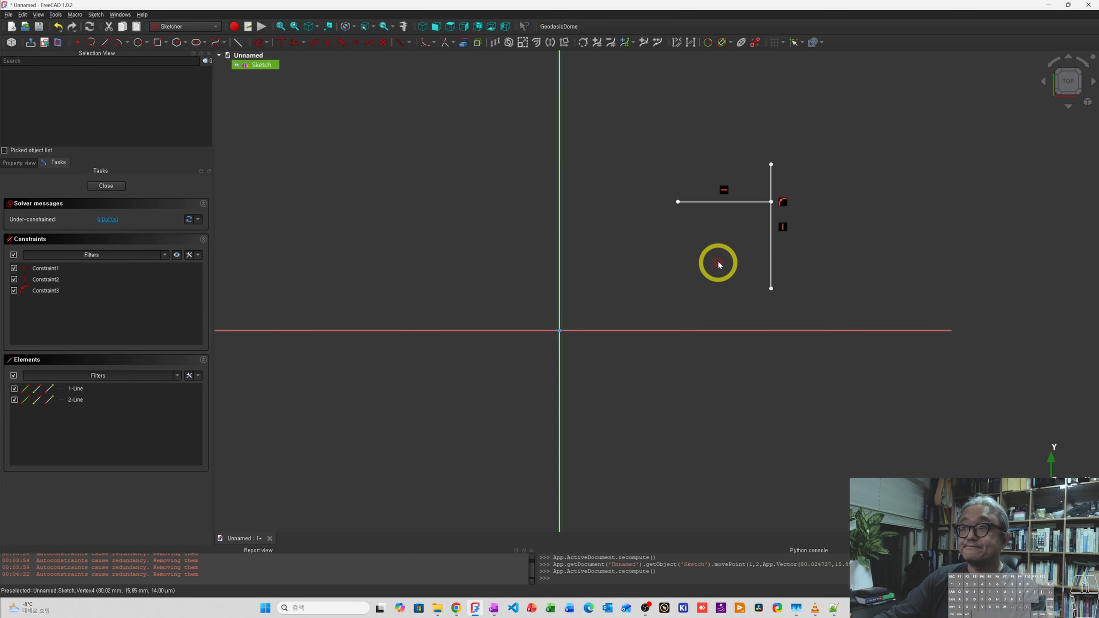
click(198, 255)
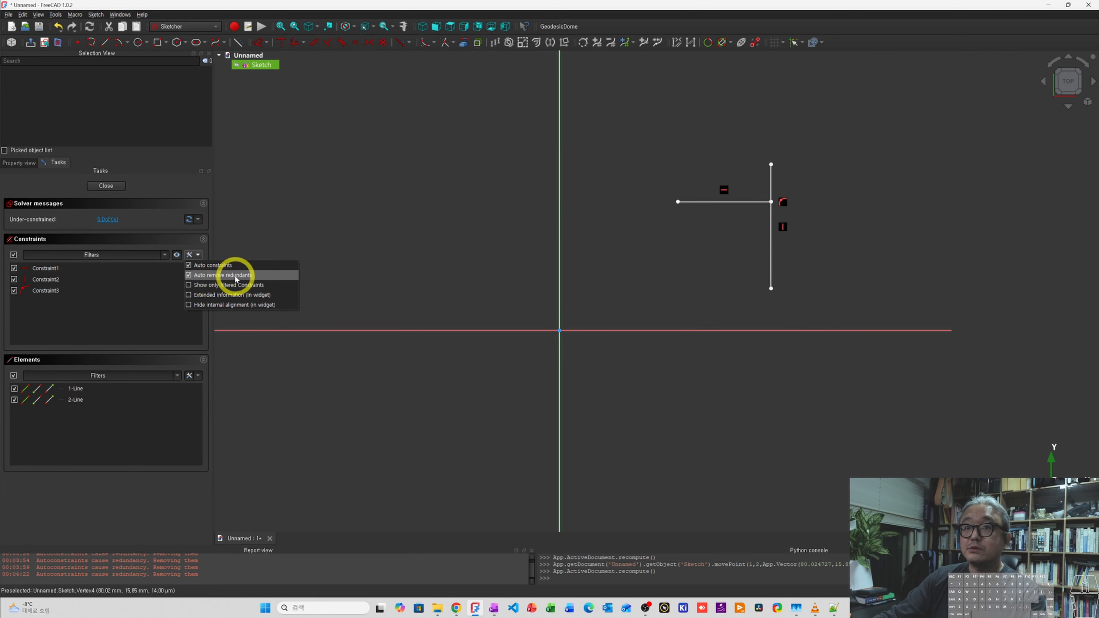
click(280, 276)
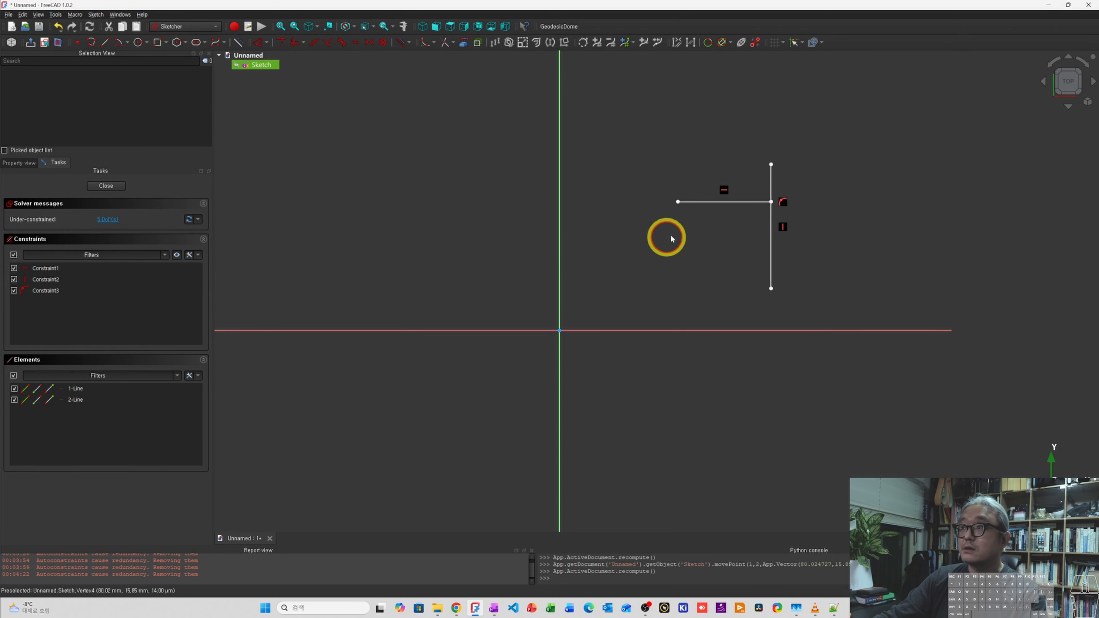
click(197, 259)
click(186, 275)
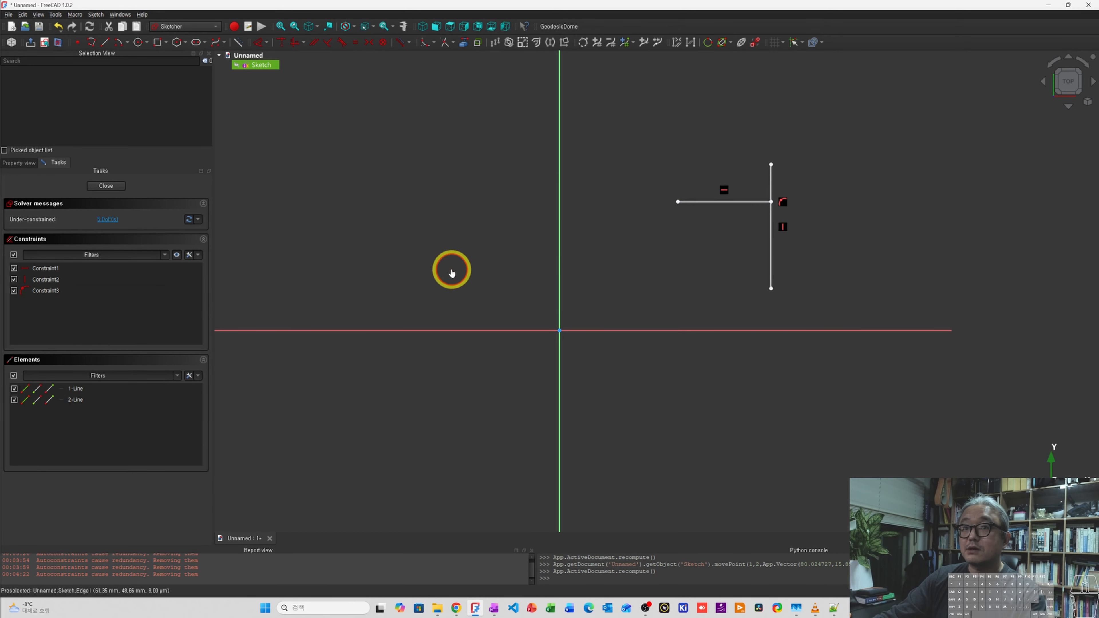
Add a perpendicular constraint between the horizontal and vertical lines and leave sketch editing.
click(748, 201)
click(770, 226)
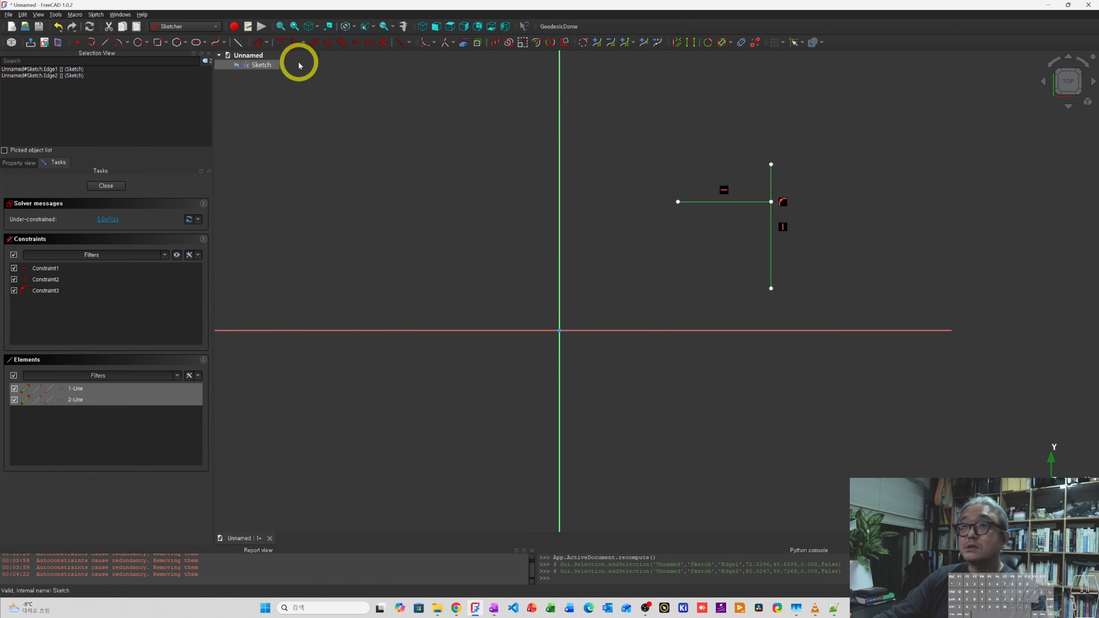
click(329, 43)
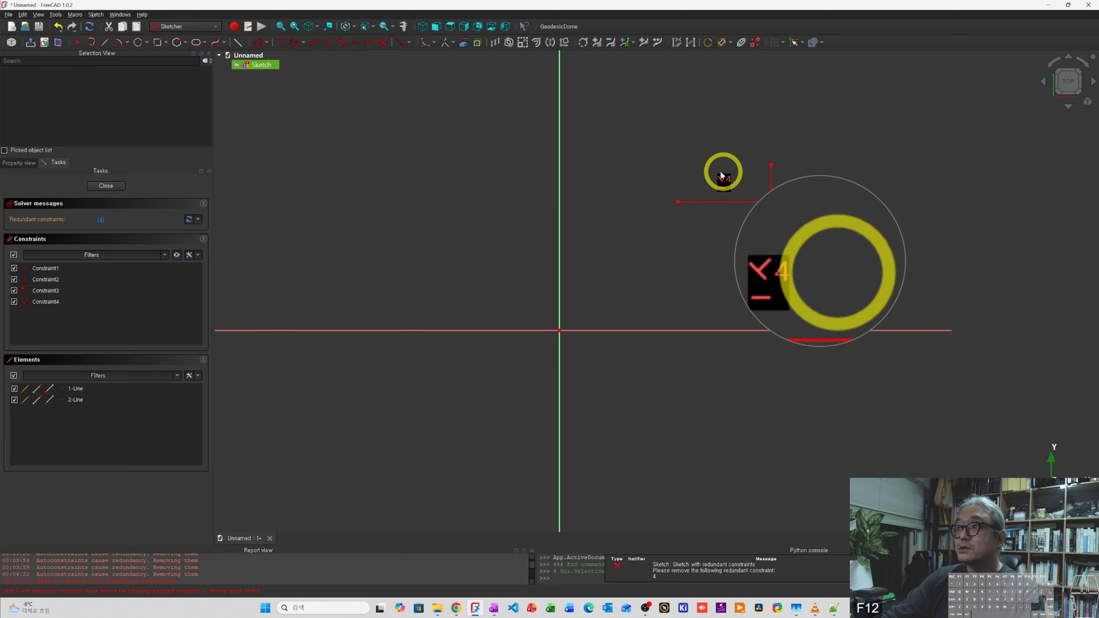
key(Escape)
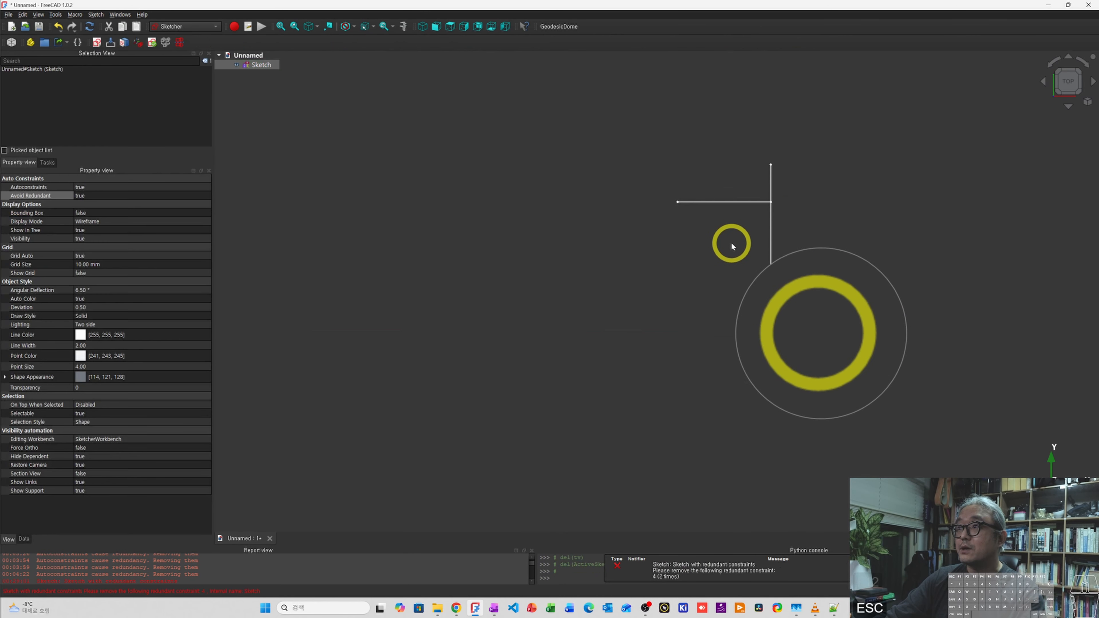
right_click(245, 65)
click(264, 71)
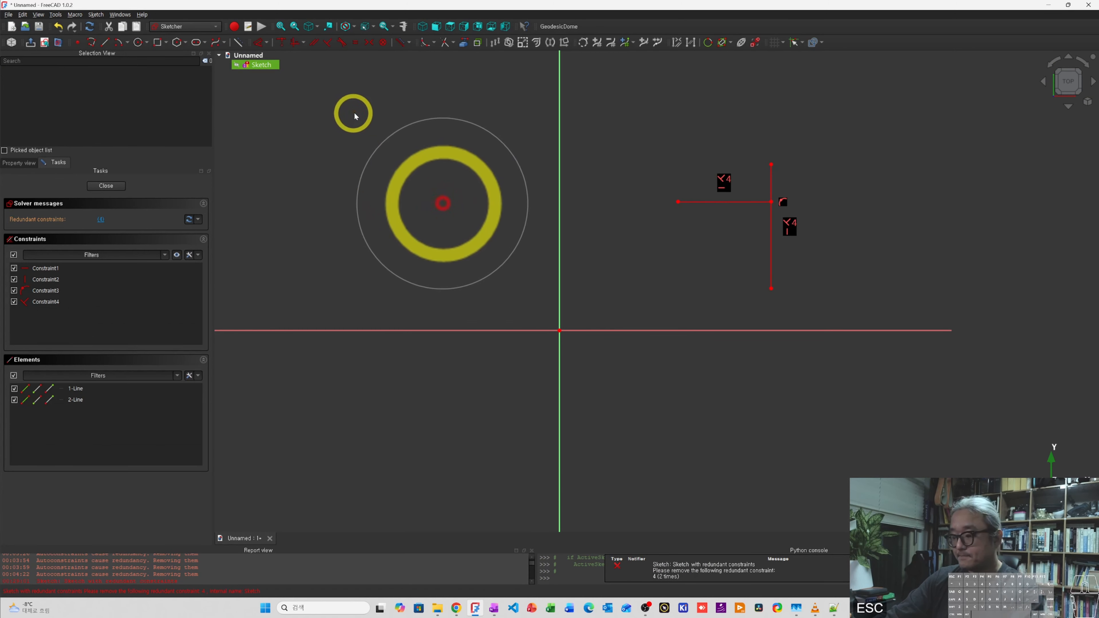
key(F12)
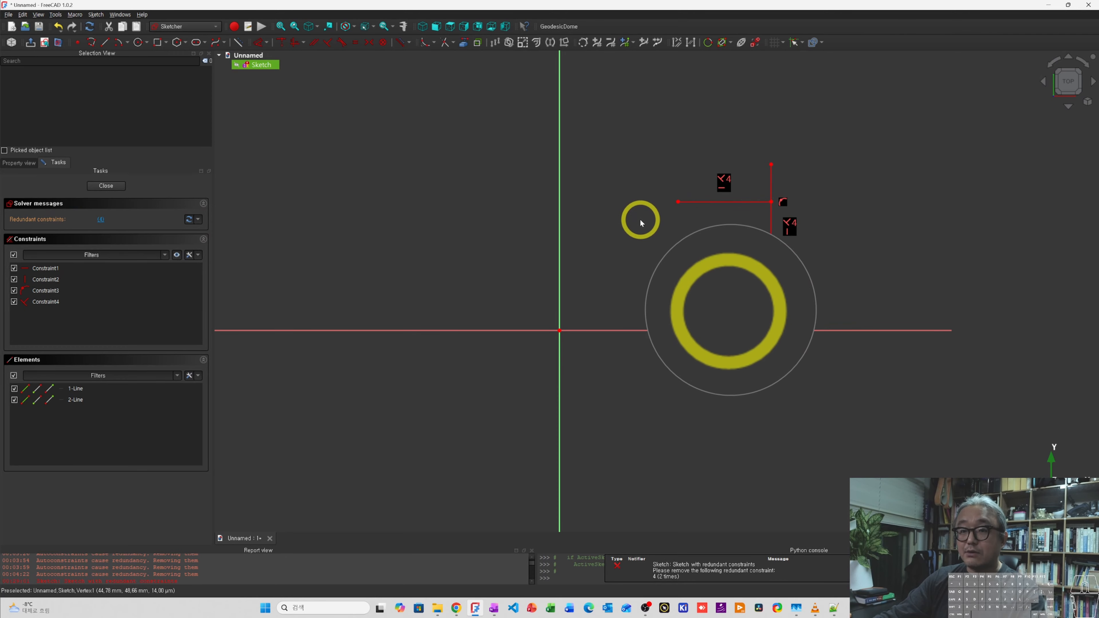
key(Escape)
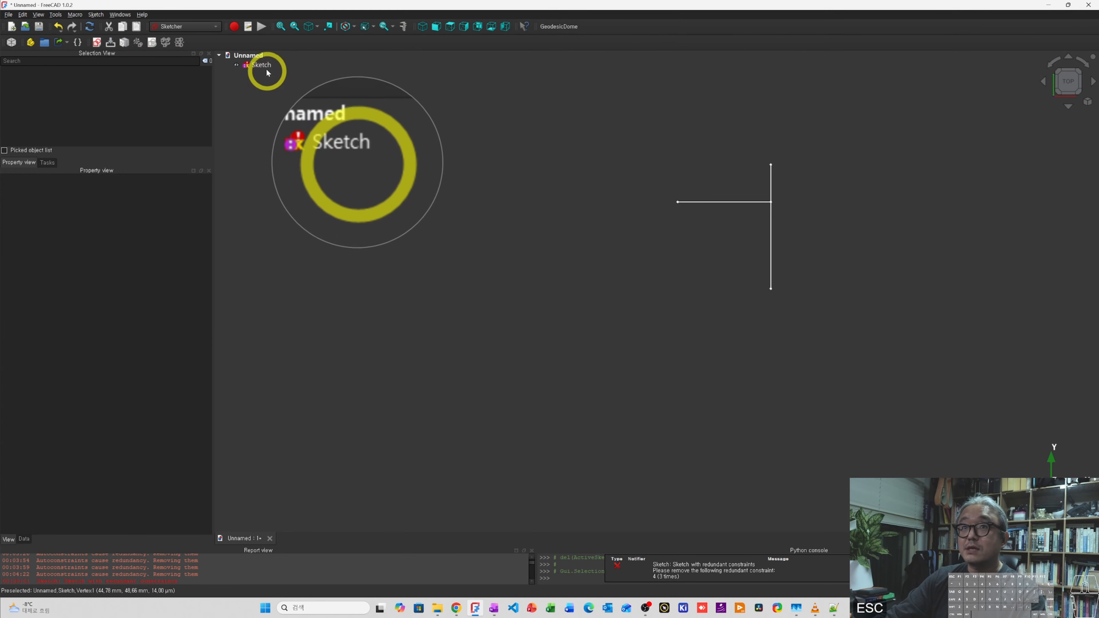
Reopen the sketch with Auto remove redundants enabled and delete the redundant perpendicular constraint between the horizontal and vertical lines.
click(266, 65)
right_click(266, 66)
click(286, 80)
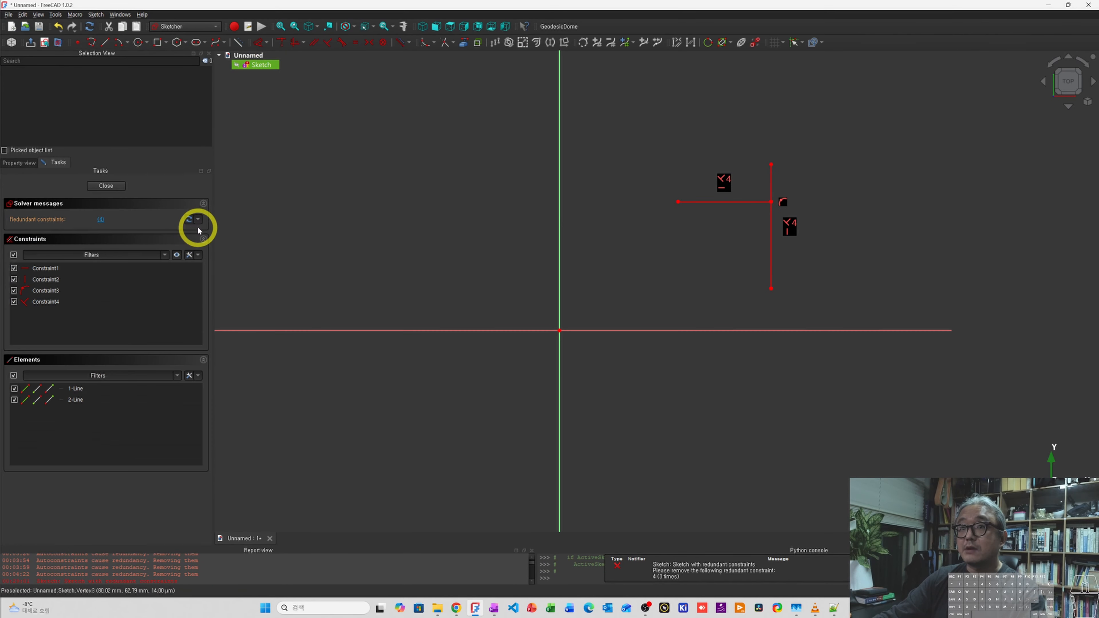
click(198, 254)
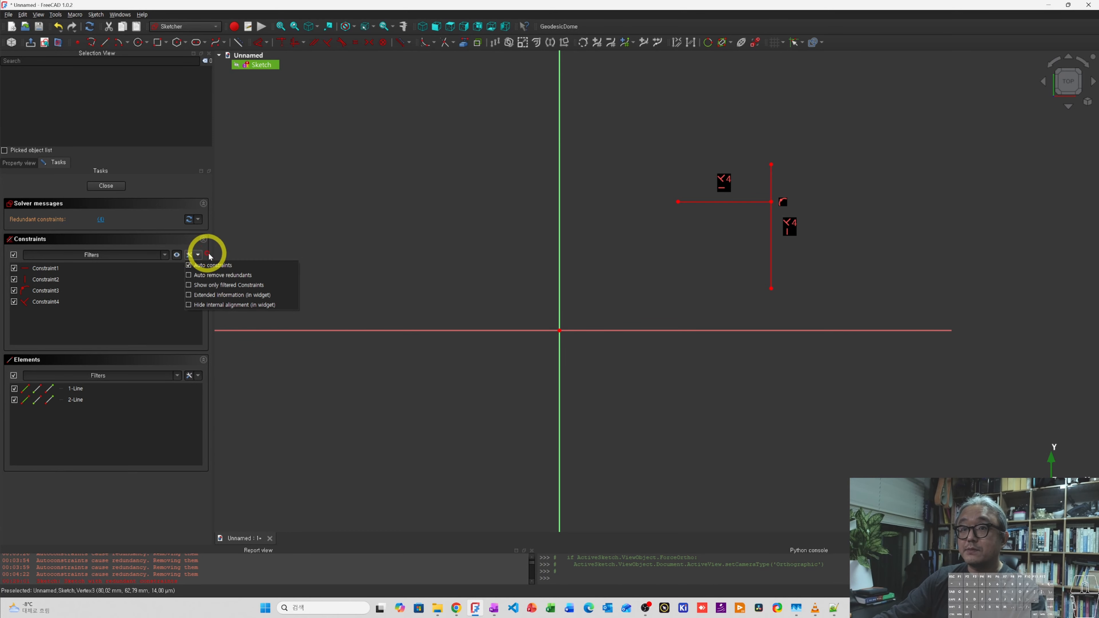
click(199, 276)
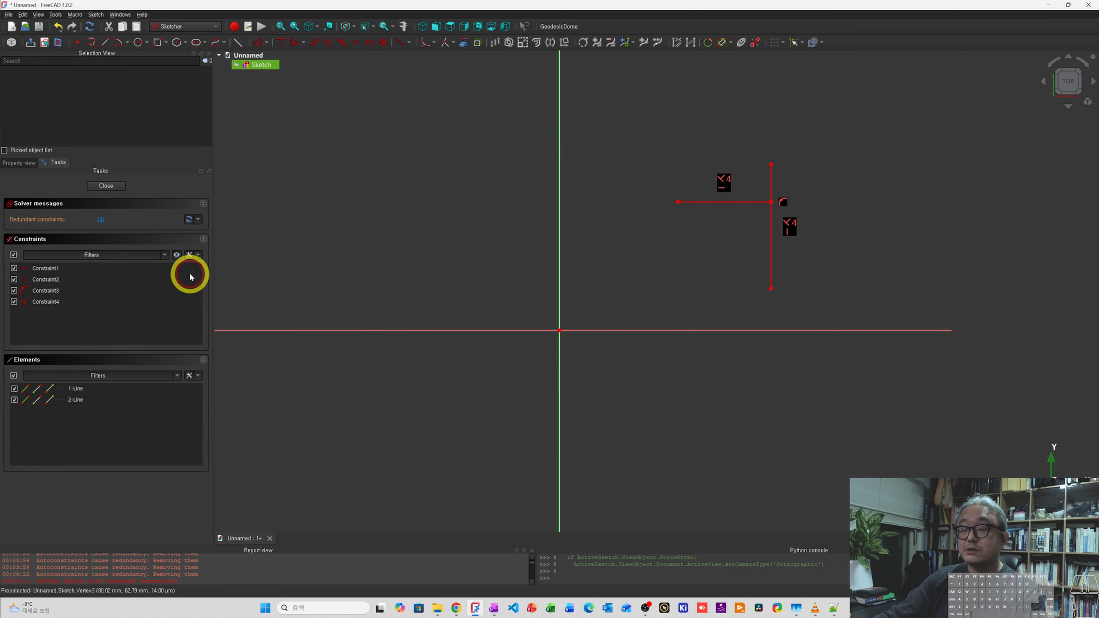
key(Delete)
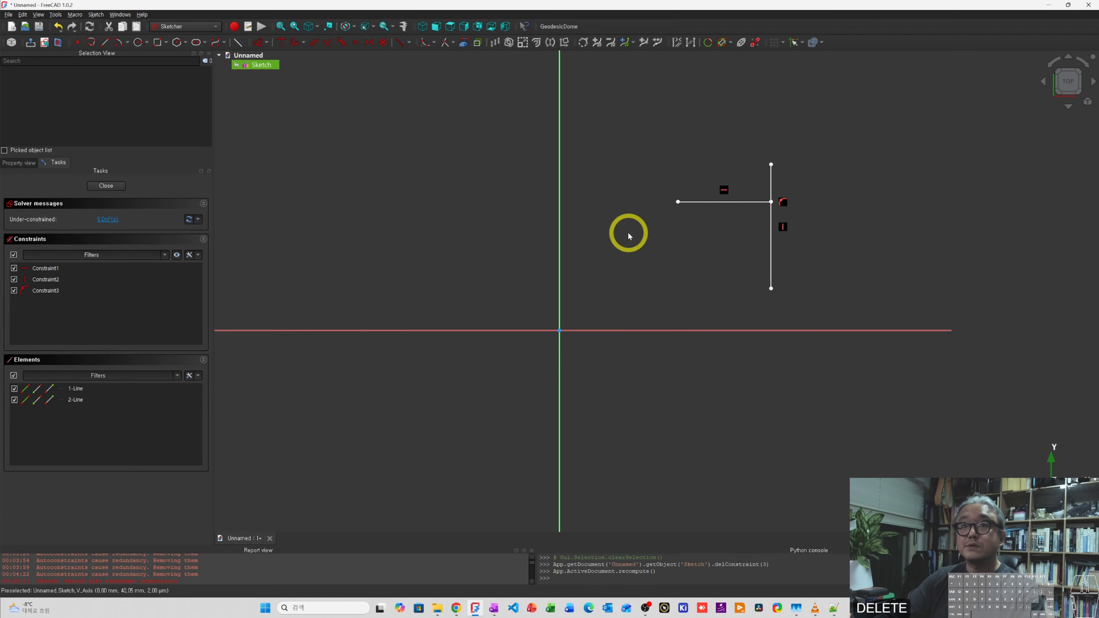
Disable Auto remove redundants, then leave the sketch and inspect its Avoid Redundant property.
click(191, 256)
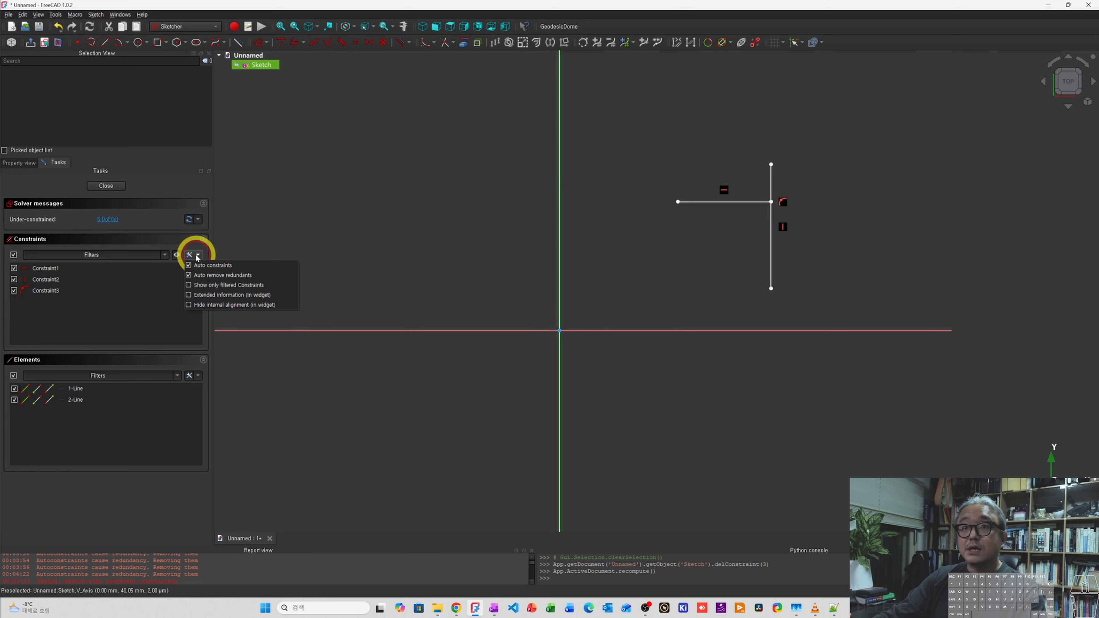
click(184, 277)
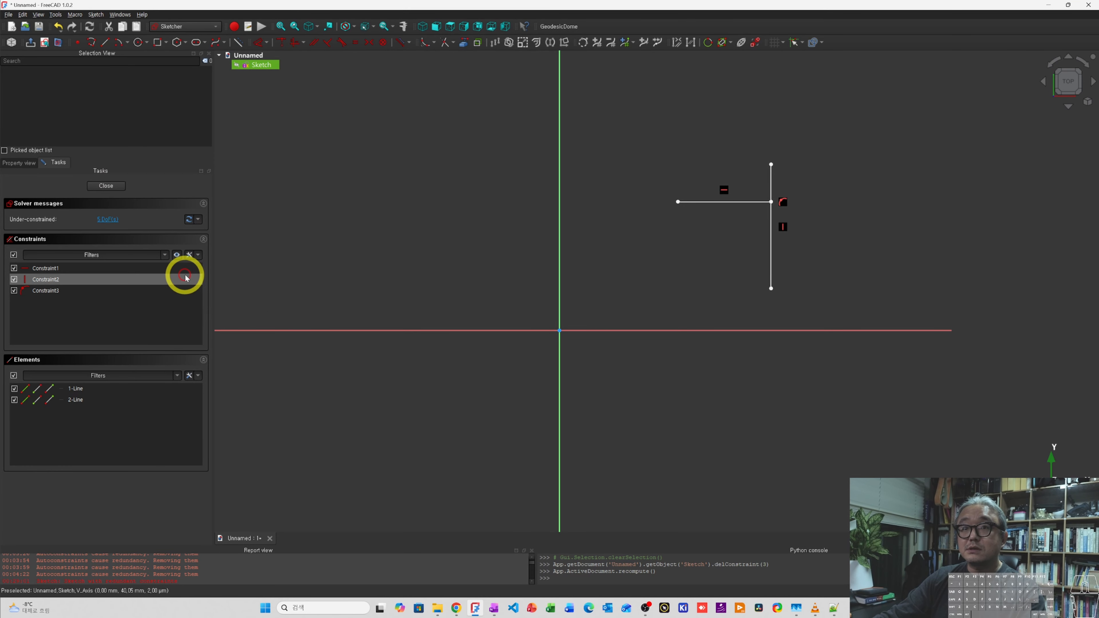
click(92, 186)
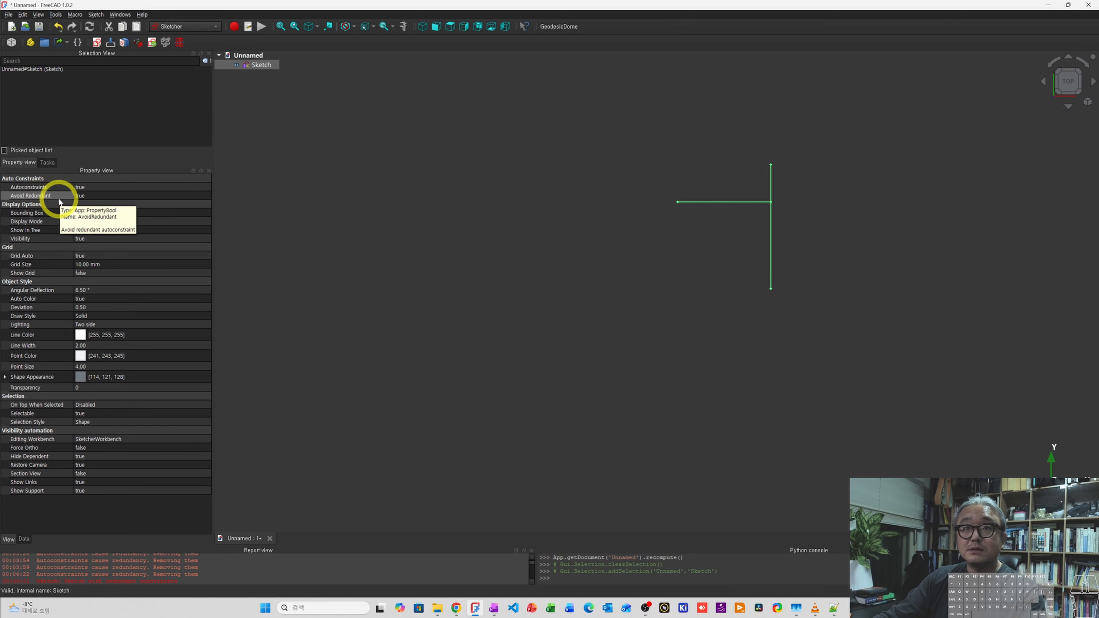
click(86, 197)
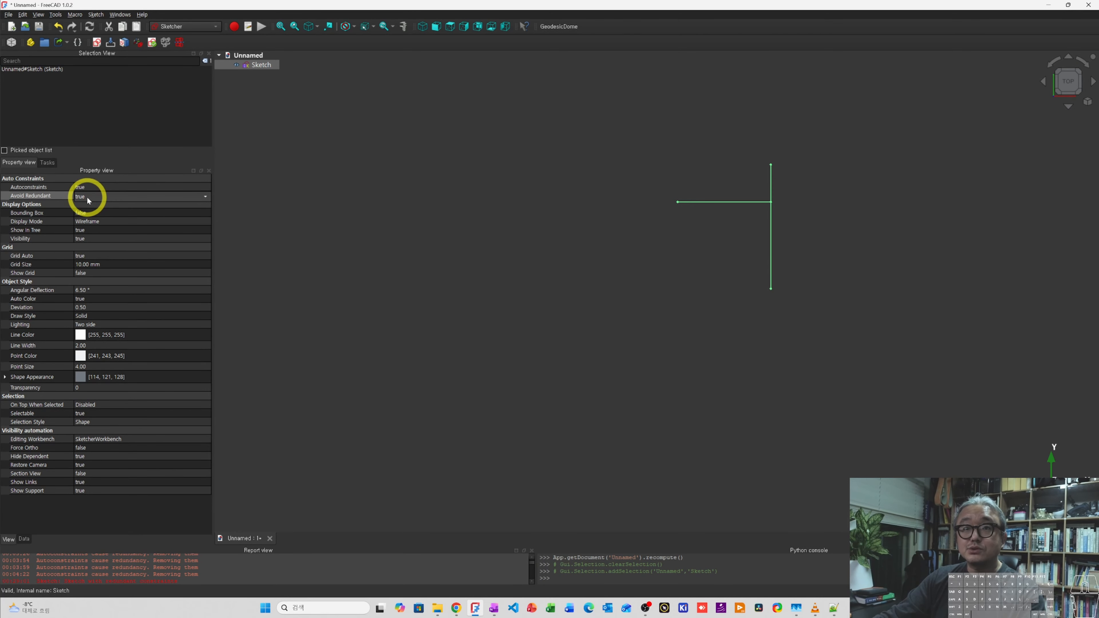
click(290, 233)
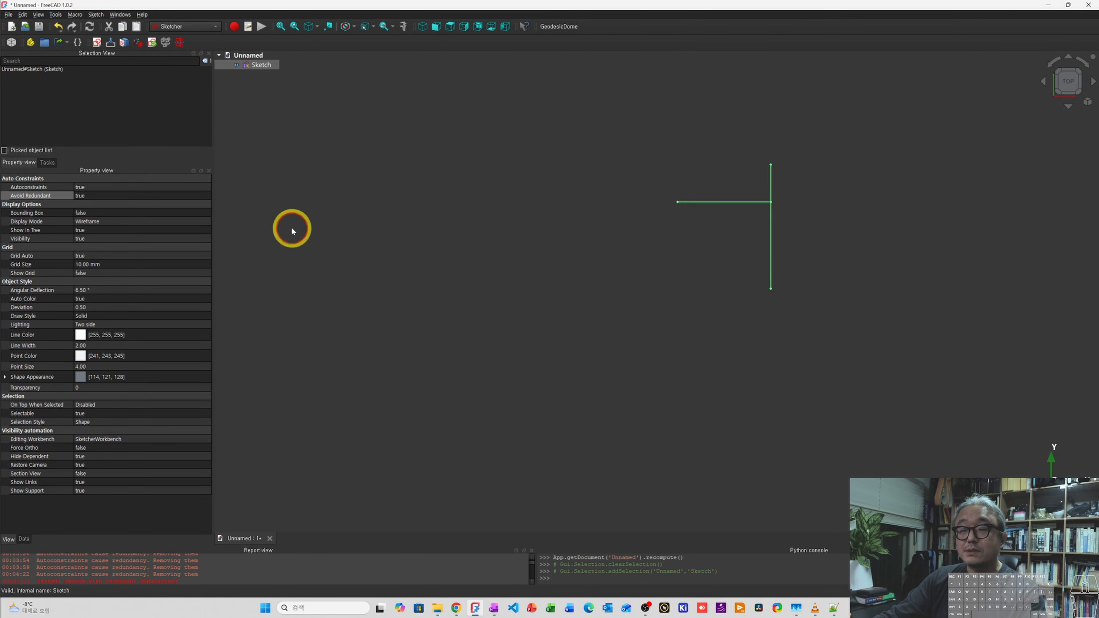
click(255, 65)
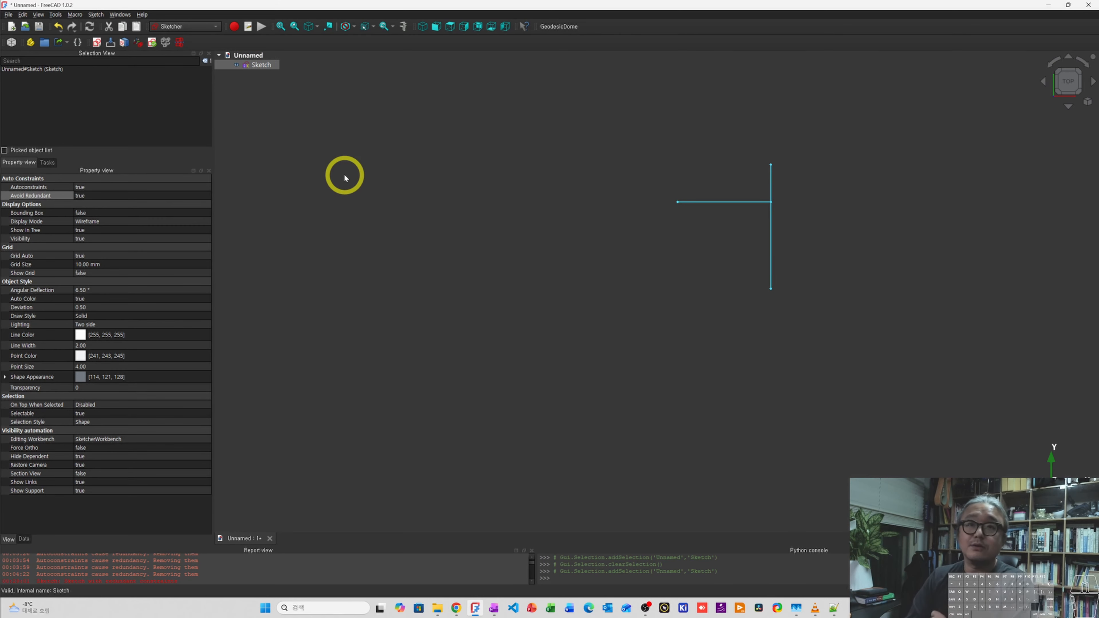
Reopen the sketch to check the Auto remove redundants setting, and compare it with the Avoid Redundant property after closing.
right_click(264, 65)
click(279, 69)
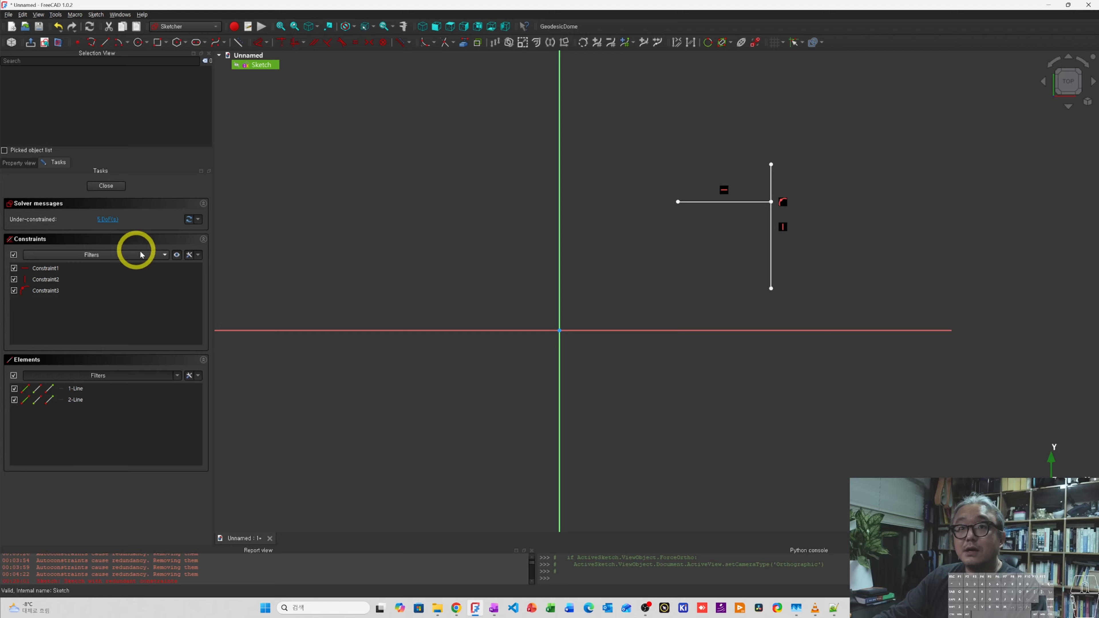
click(197, 254)
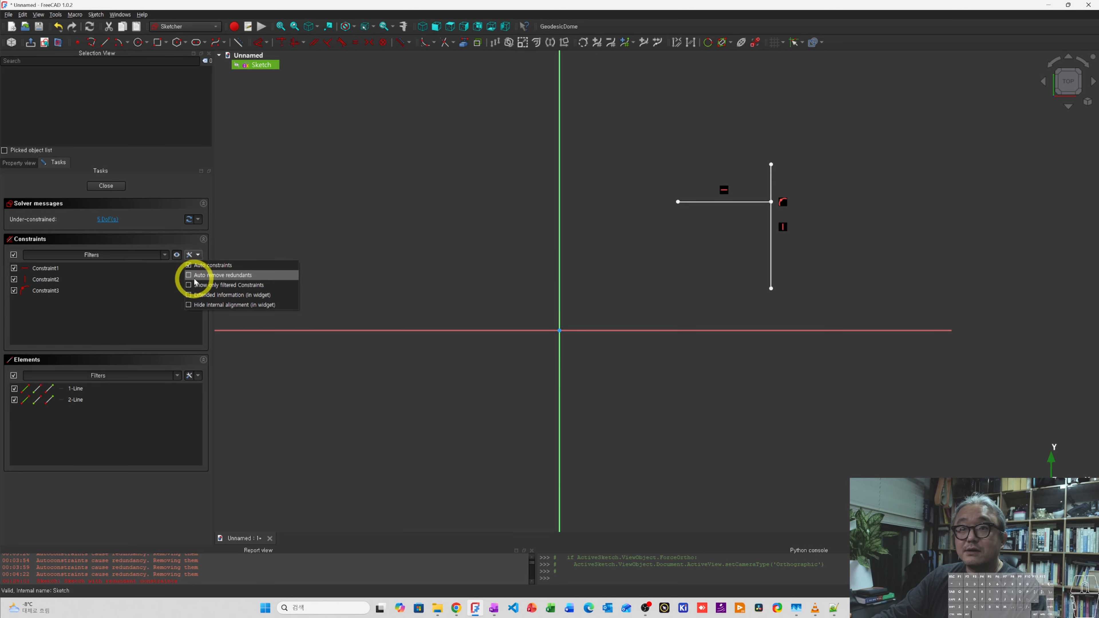
click(270, 228)
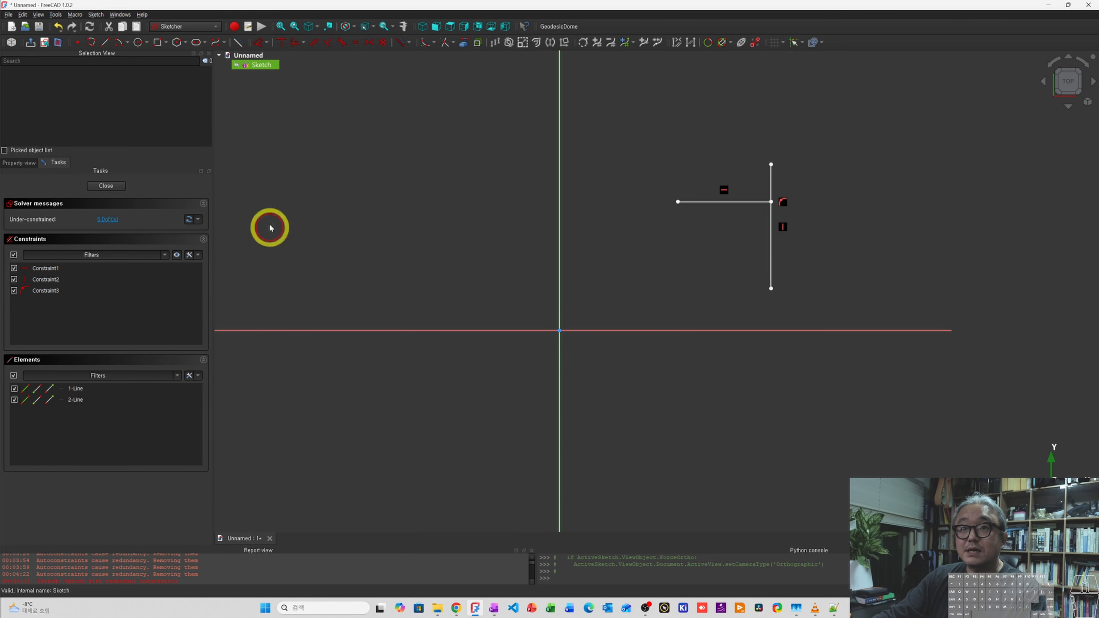
click(92, 186)
click(89, 197)
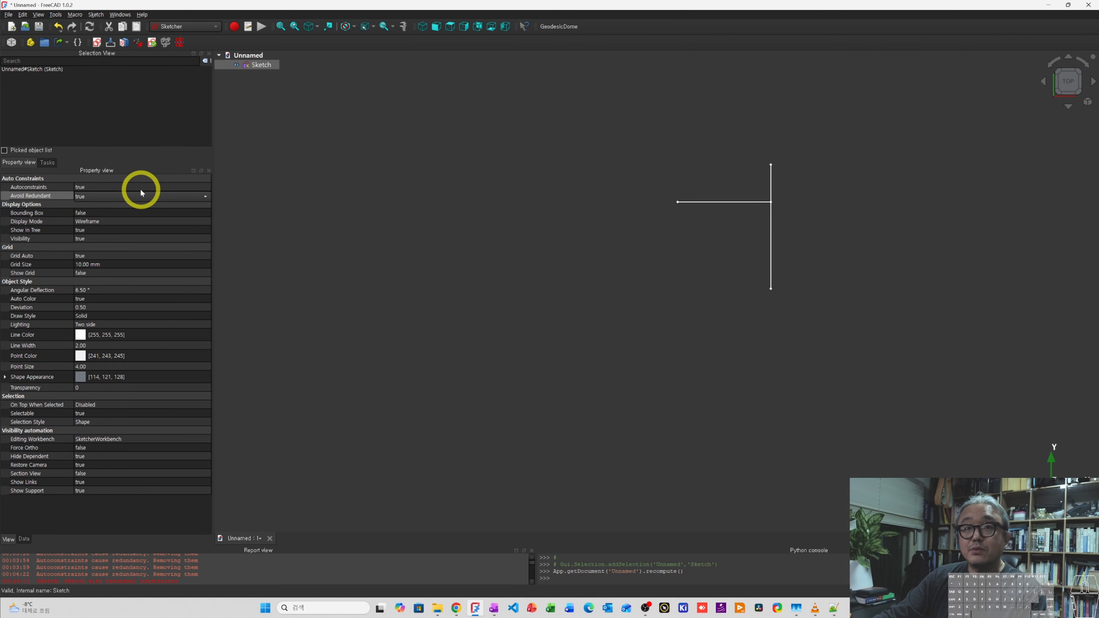
Open the sketch for editing again and review the Auto constraints and Auto remove redundants options.
click(259, 68)
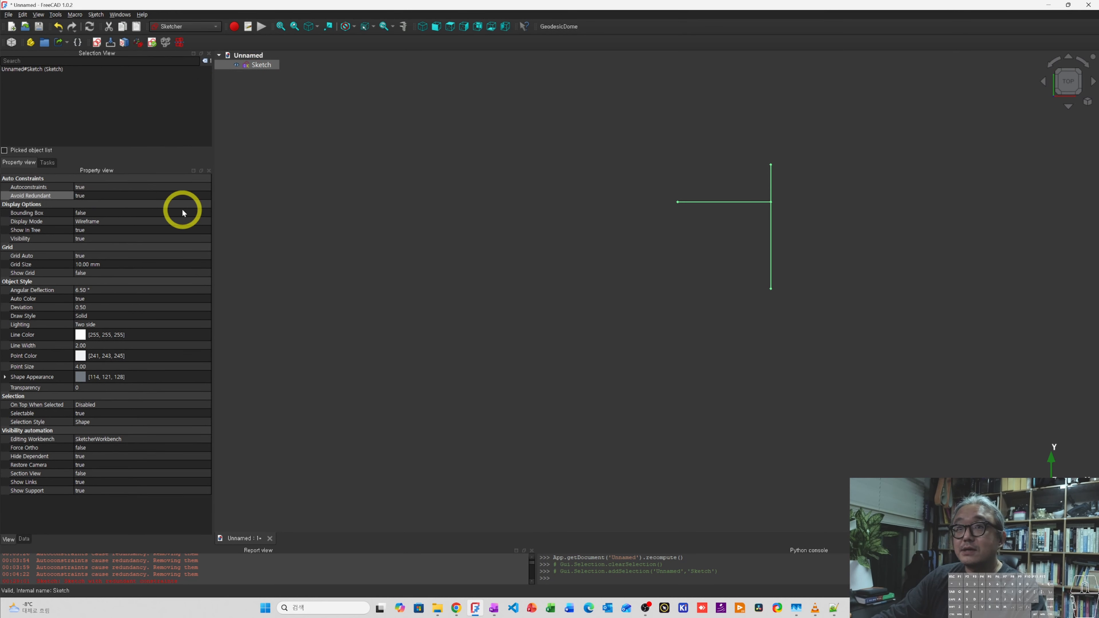
right_click(261, 66)
click(277, 71)
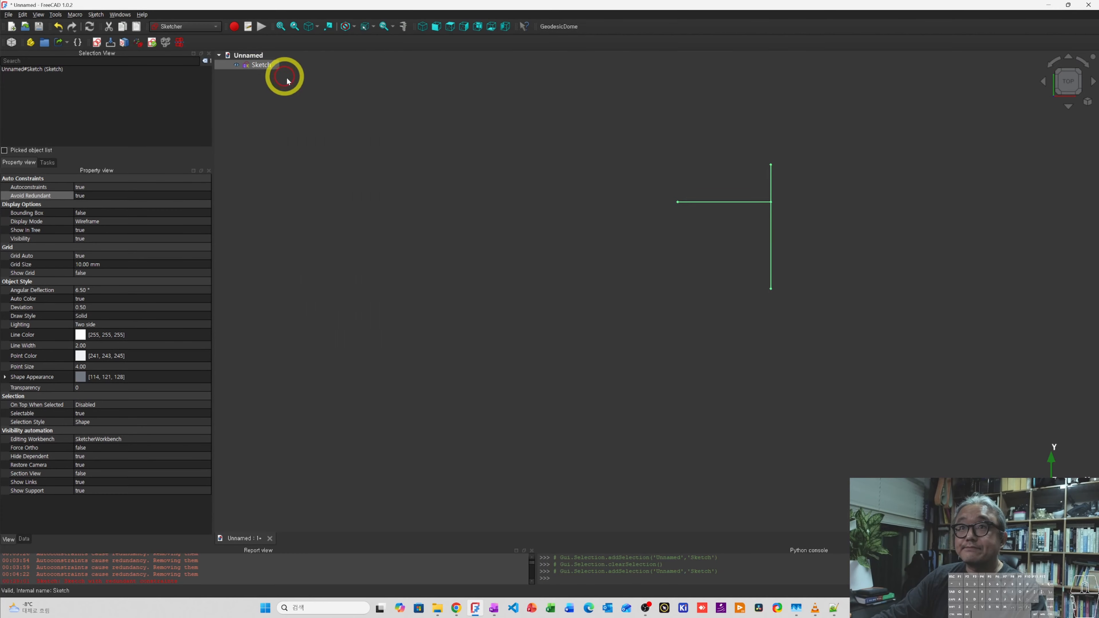
double_click(262, 66)
click(197, 255)
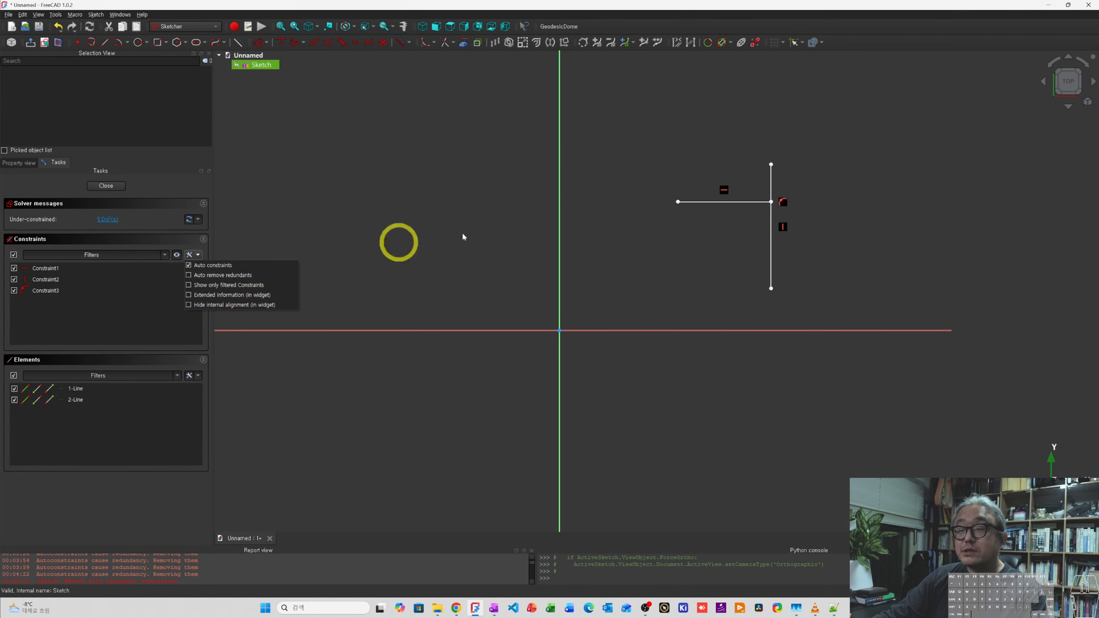
click(633, 246)
Select the horizontal and vertical lines together.
click(738, 202)
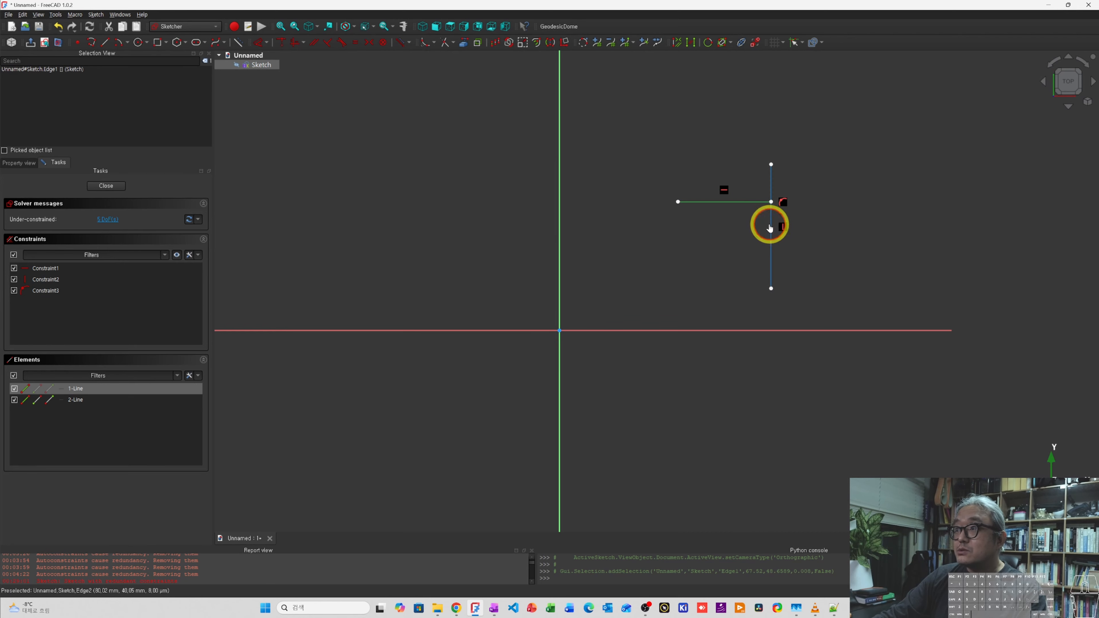
click(772, 225)
click(712, 219)
click(726, 201)
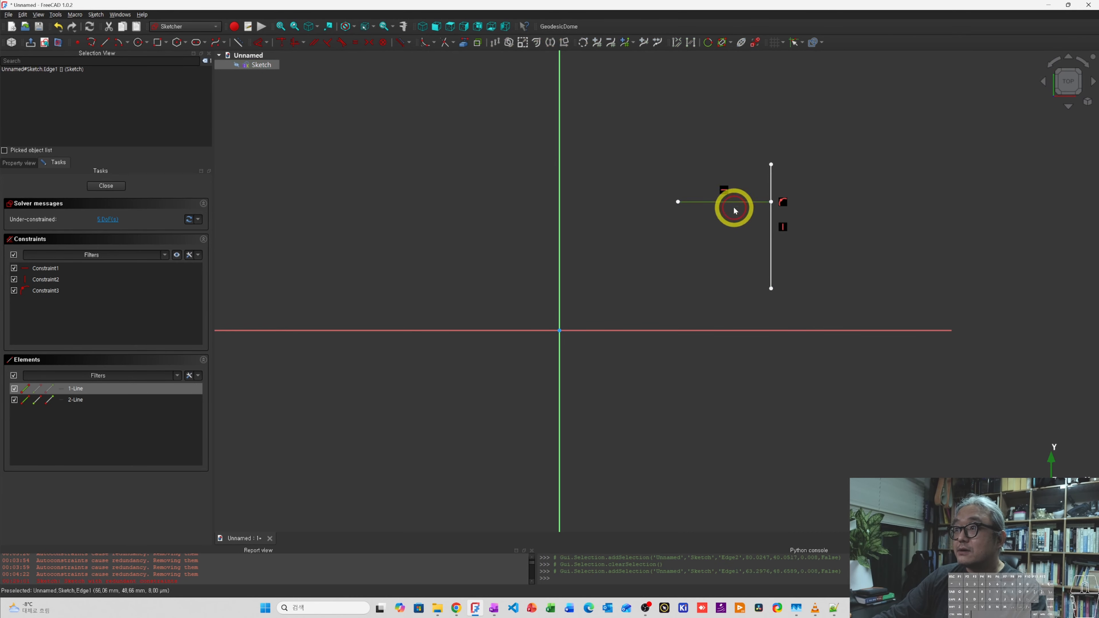
shift+click(771, 230)
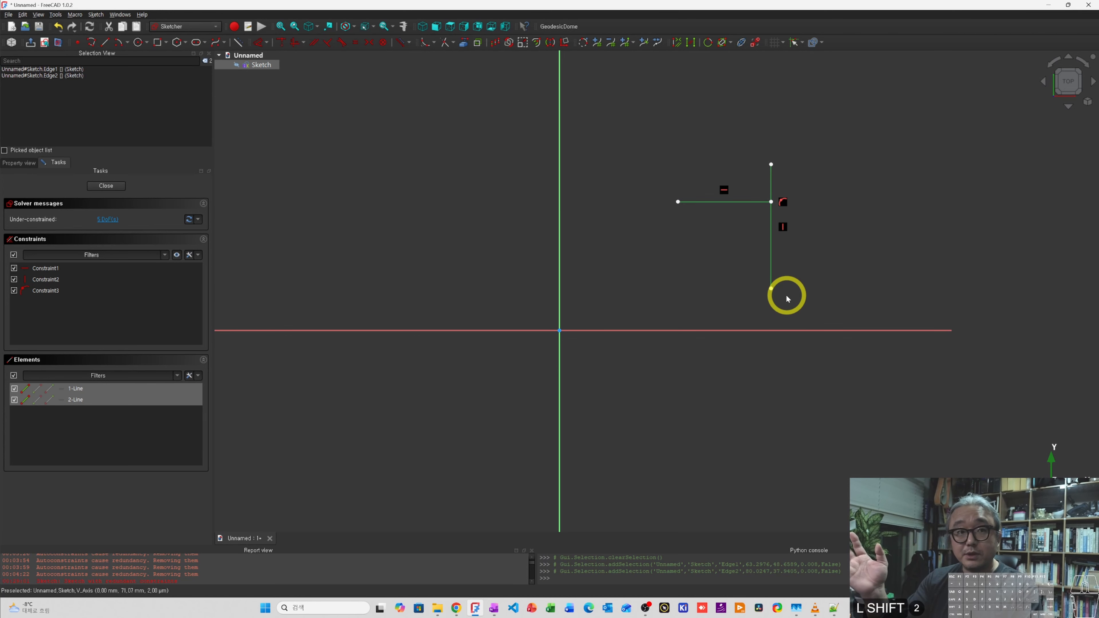
Leave sketch editing and examine the sketch's Autoconstraints and Avoid Redundant properties.
click(199, 256)
click(108, 187)
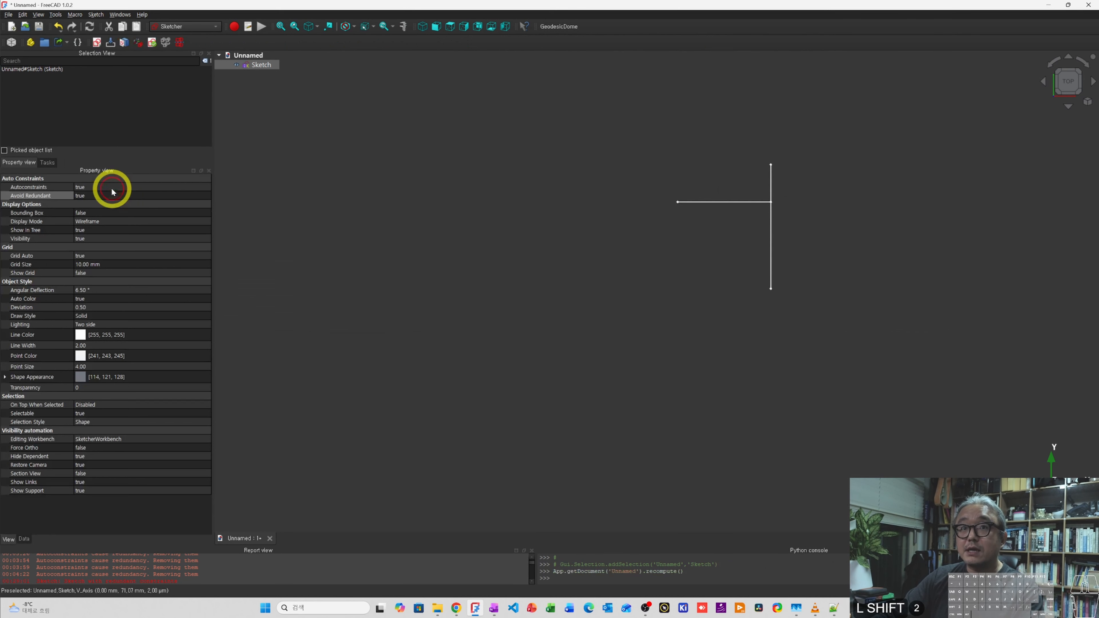
click(337, 210)
click(261, 64)
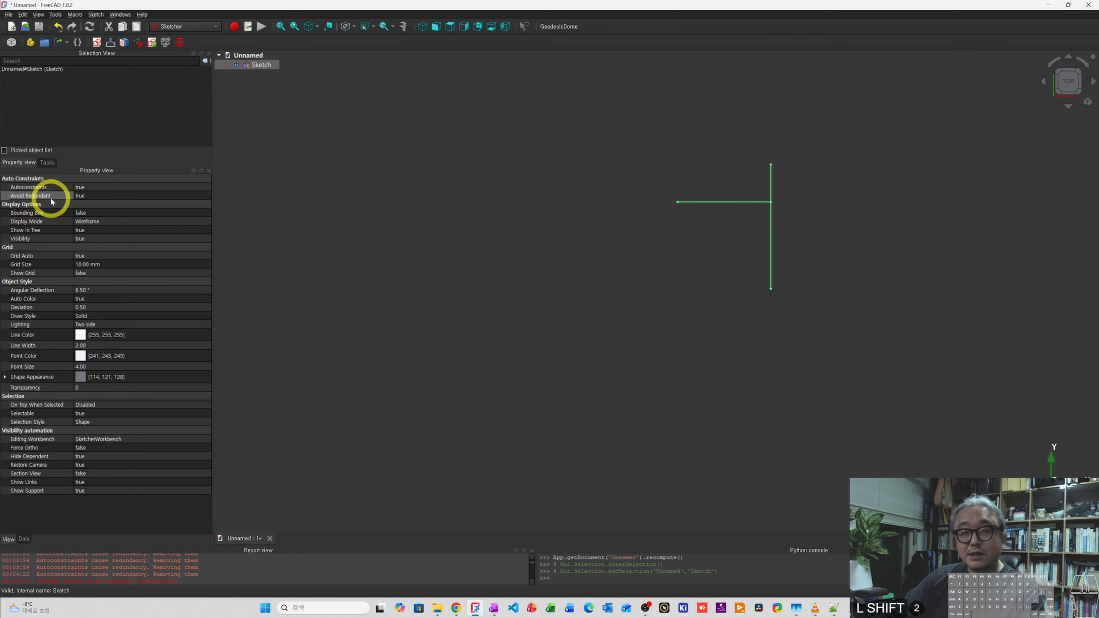
click(846, 287)
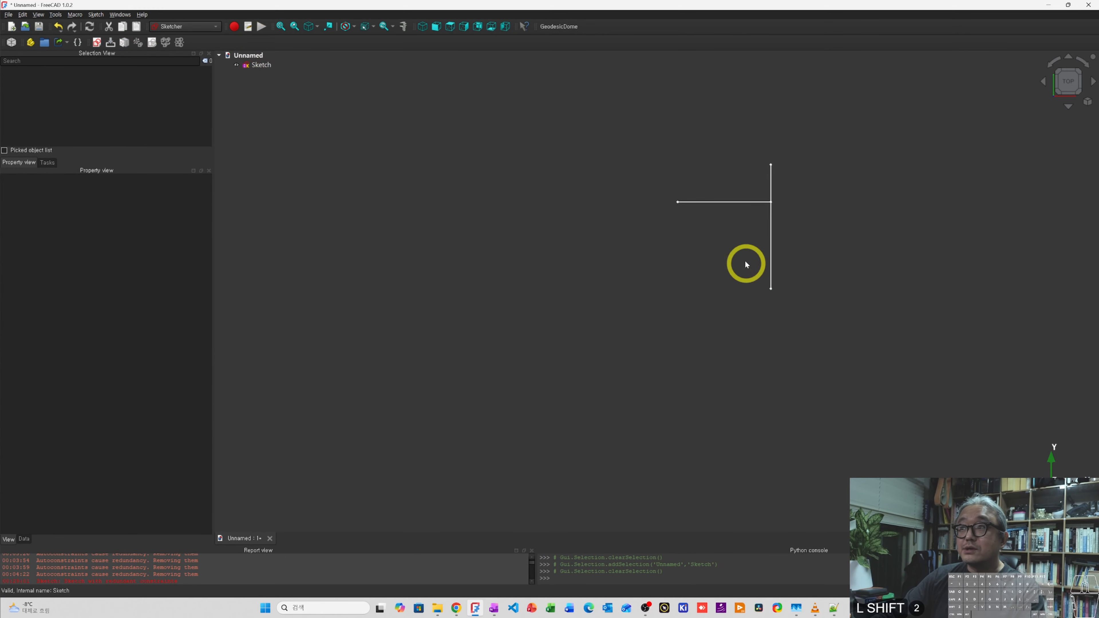
Reopen the sketch and start a new line at the origin.
right_click(267, 69)
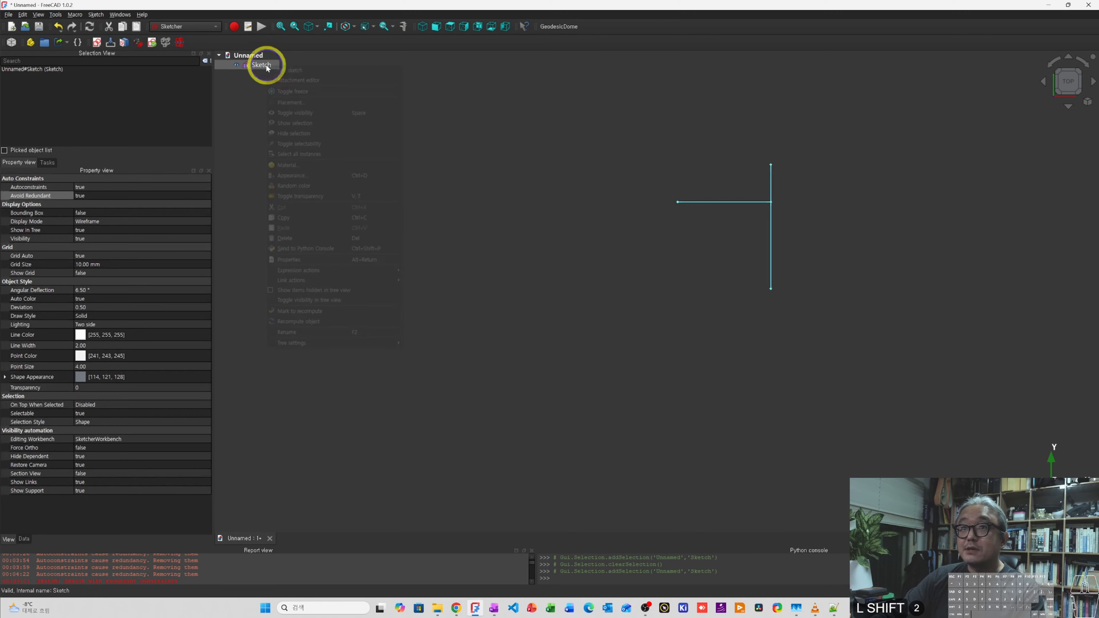
click(275, 70)
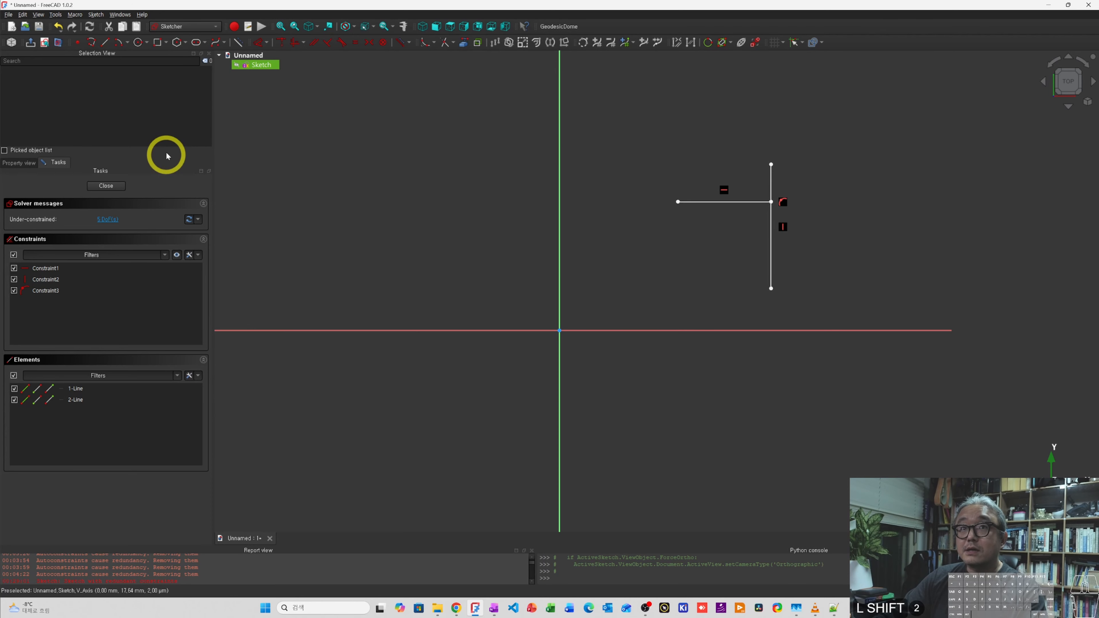
click(105, 42)
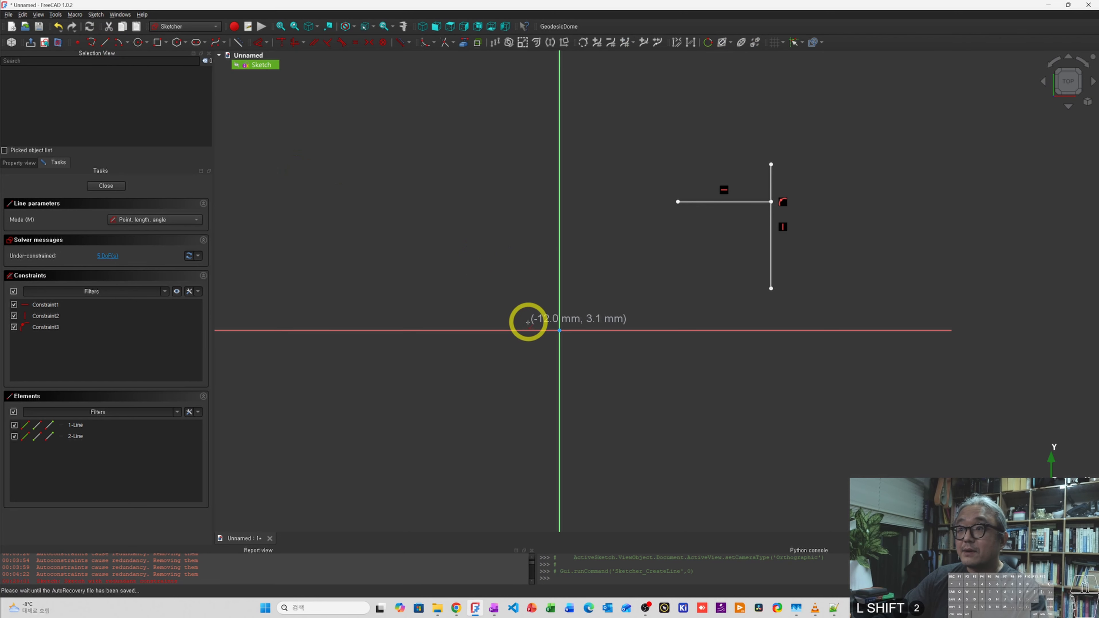
click(558, 331)
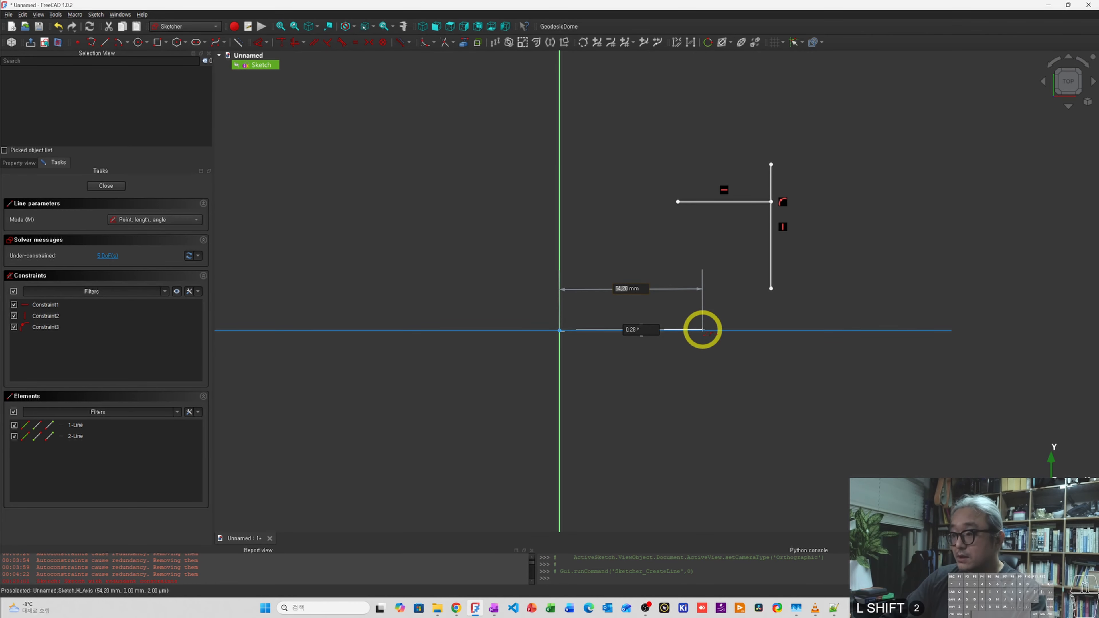
Capture the area around the line's free end with ShareX, outline the horizontal constraint symbol with a rectangle, and discard the capture.
key(ctrl+shift+Print)
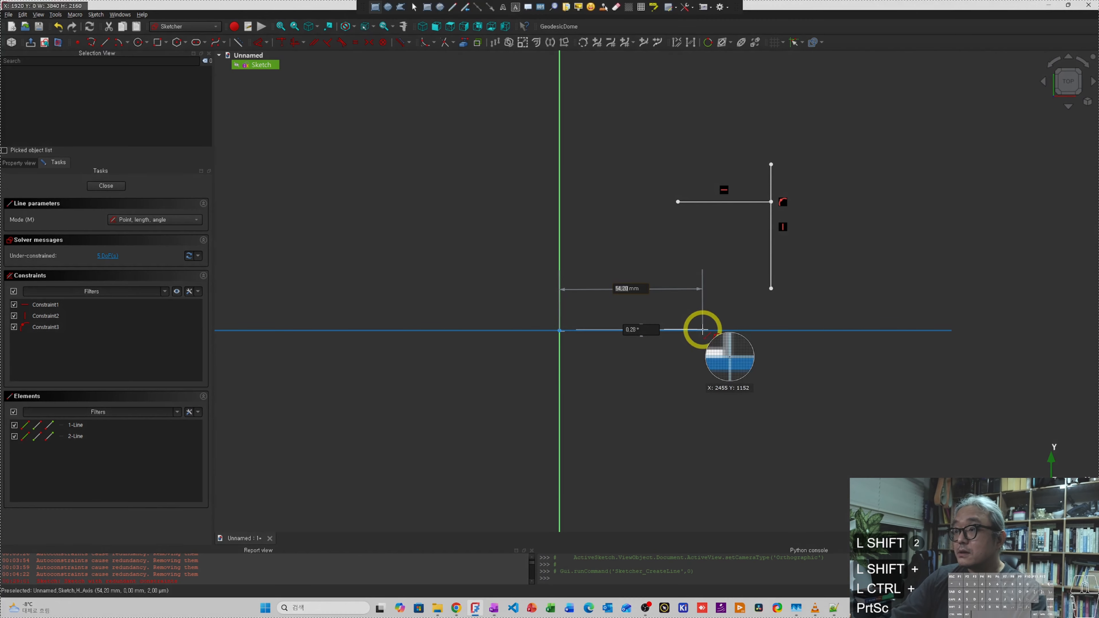
drag(679, 315, 782, 376)
ctrl+scroll(552, 320, up, 6)
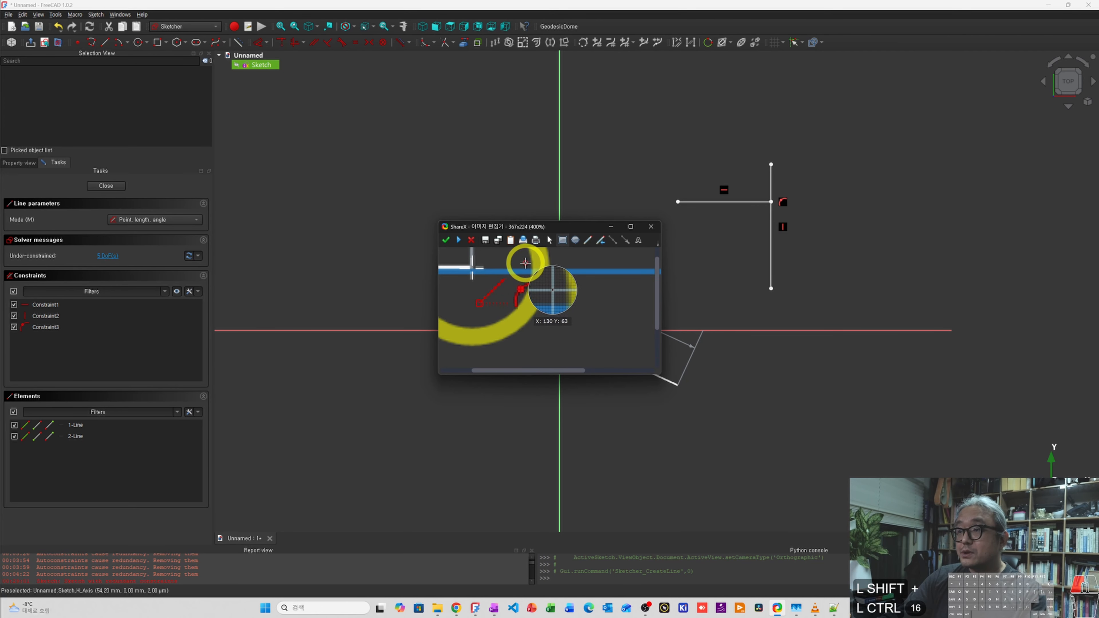
drag(525, 262, 593, 324)
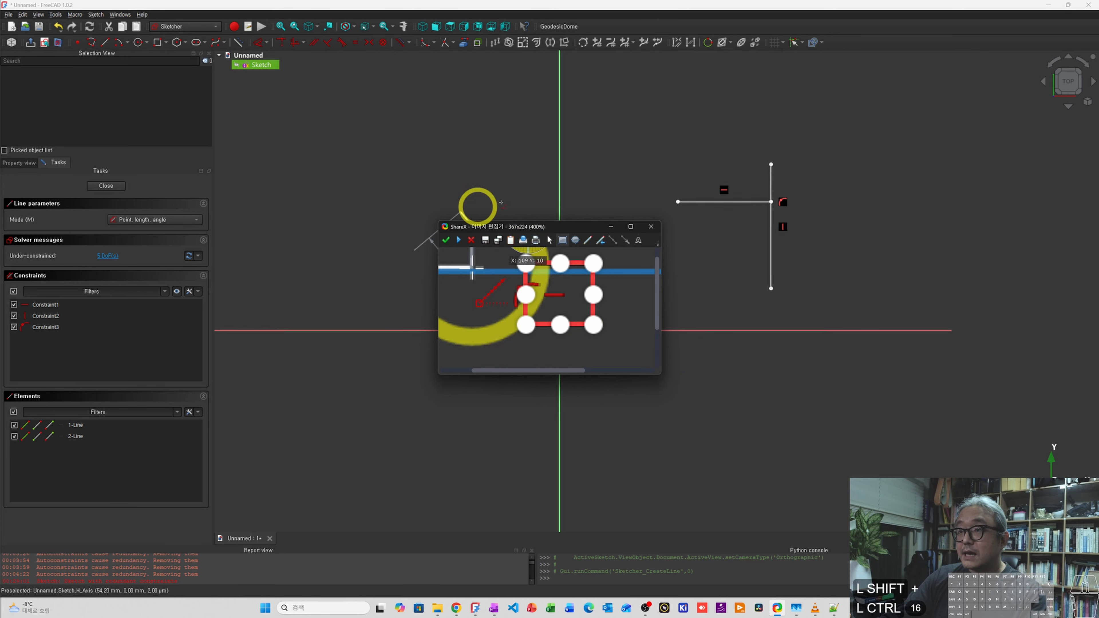
click(472, 239)
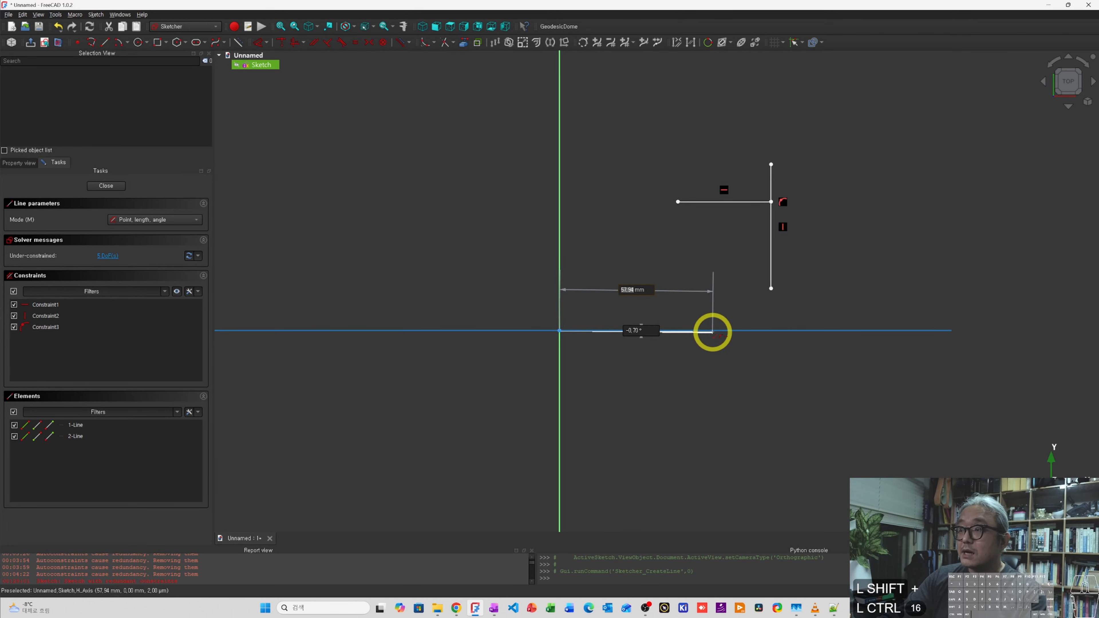
Finish the line on the X axis about 58 mm from the origin.
click(713, 331)
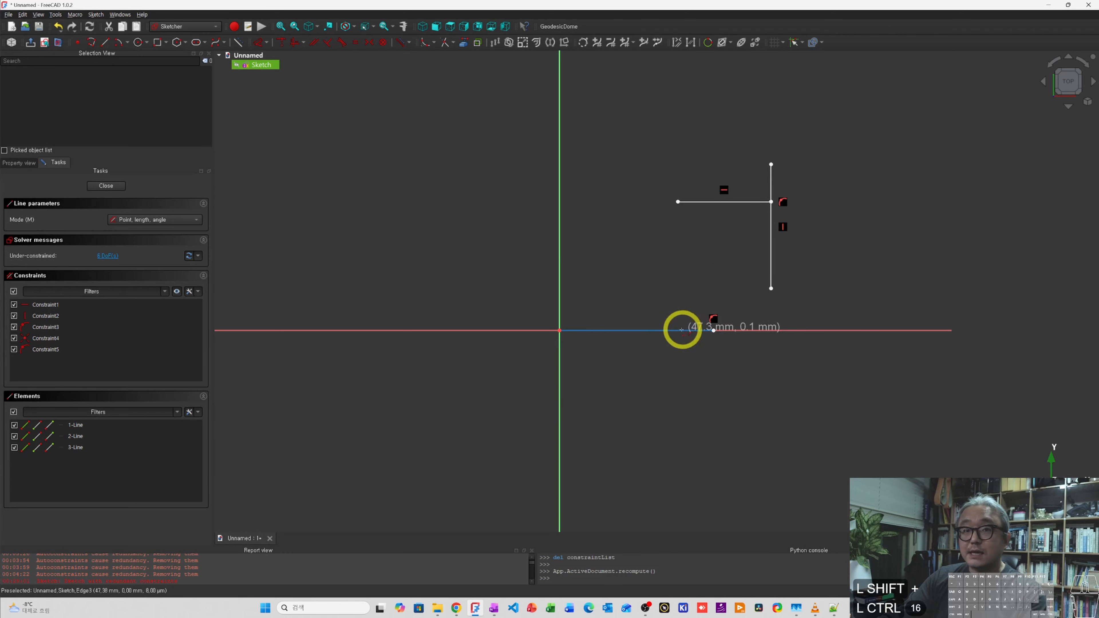
End the line command and delete all three lines from the sketch.
key(shift+Escape)
drag(498, 110, 862, 365)
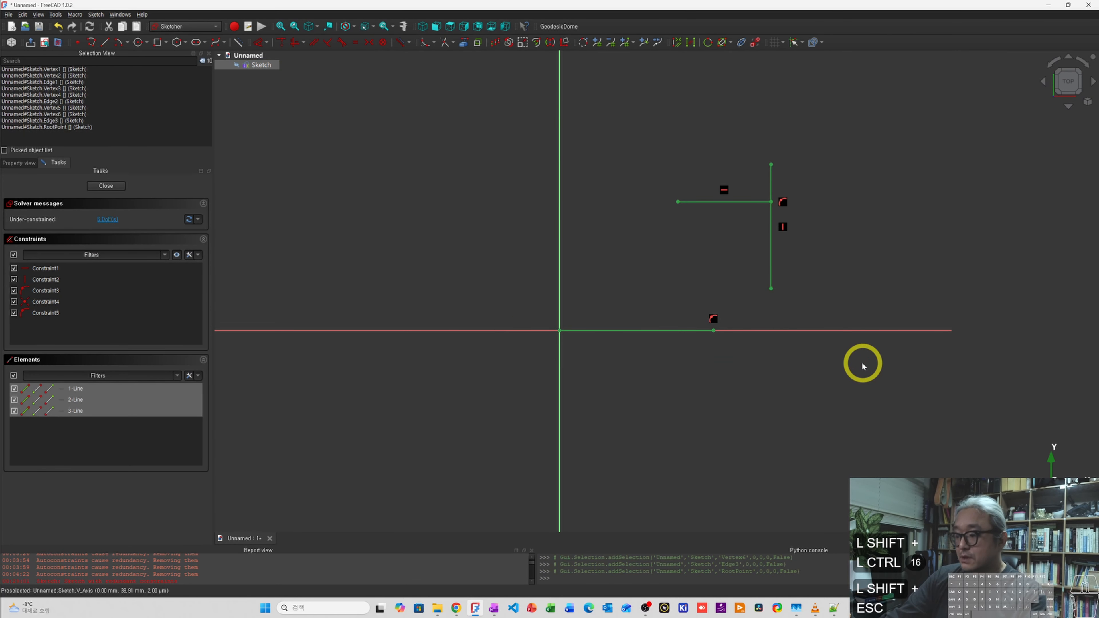
key(shift+Delete)
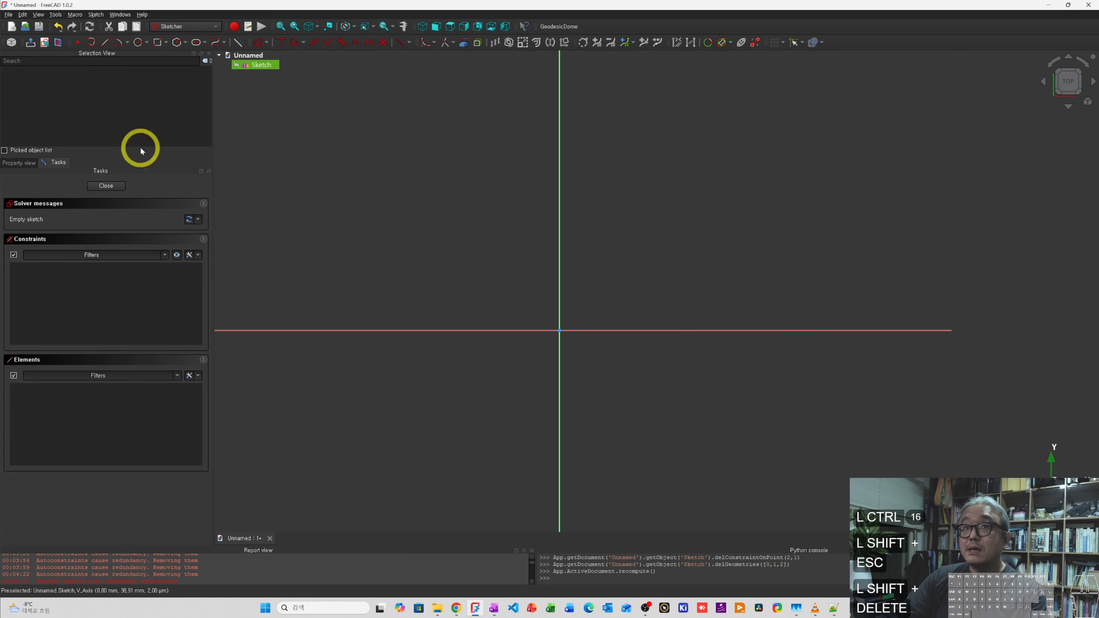
Draw a line about 67 mm long from the origin along the X axis and highlight its point-on-object constraint.
click(104, 42)
click(559, 331)
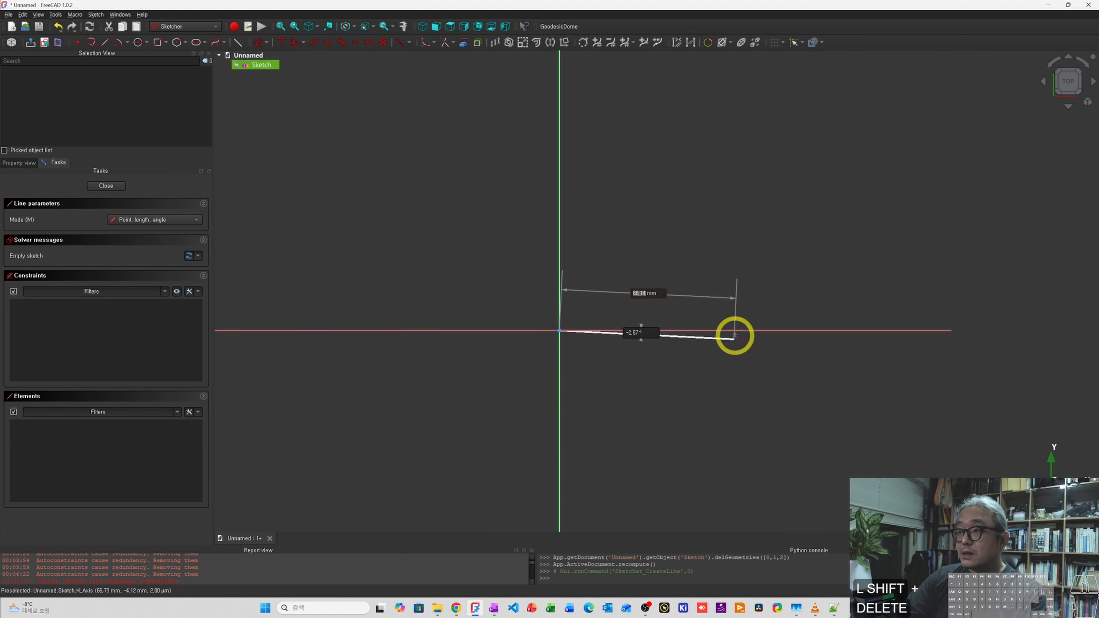
click(736, 332)
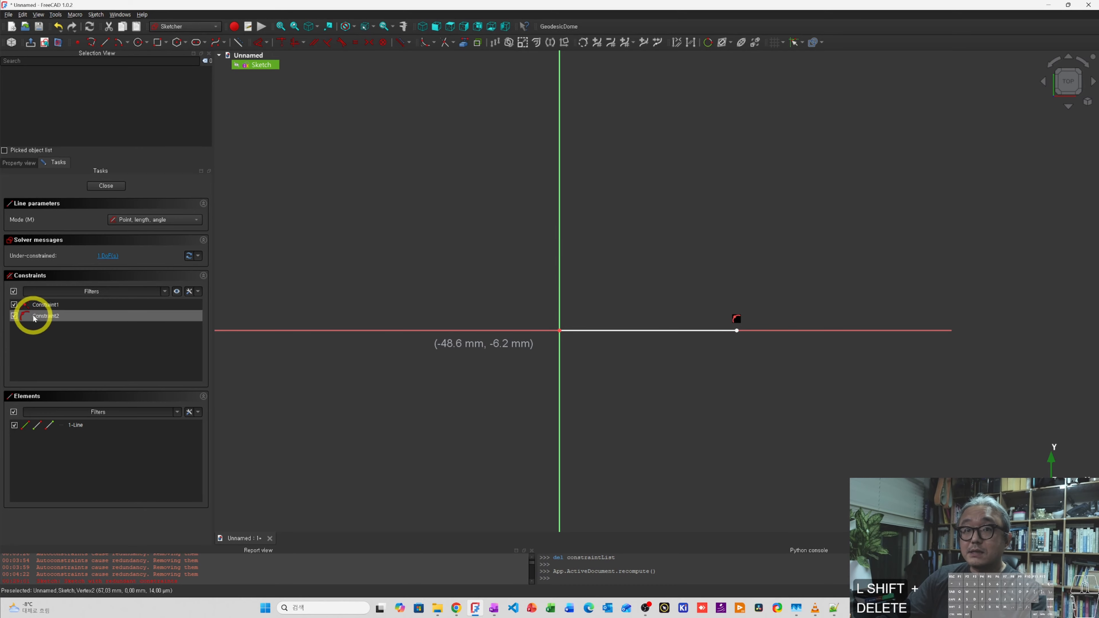
click(46, 316)
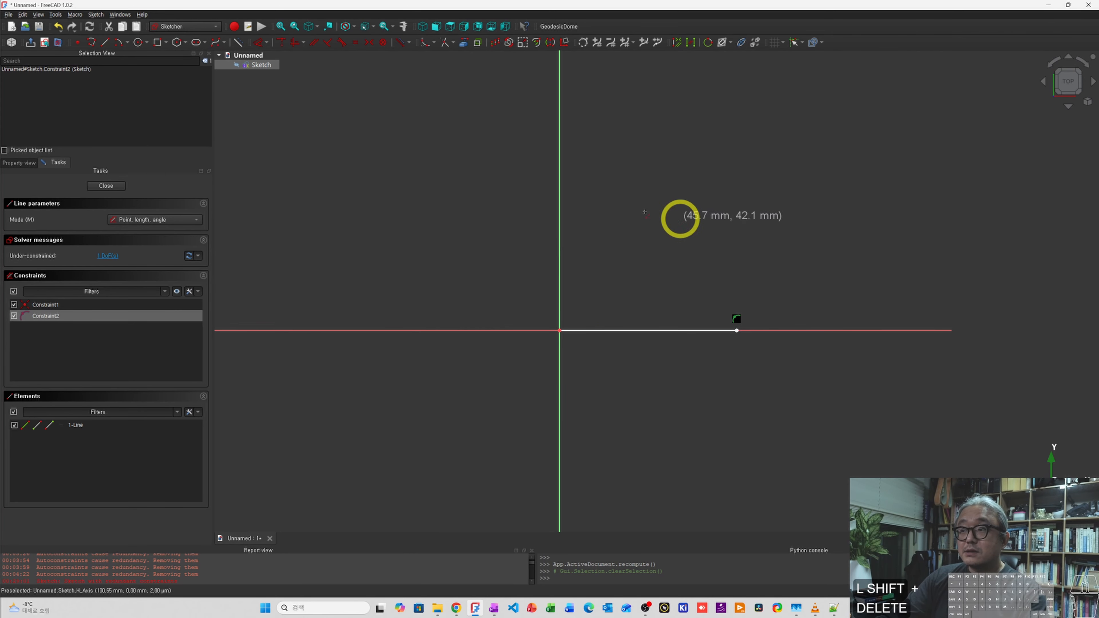
Leave sketch editing, set the sketch's Avoid Redundant property to false, and clear the report view.
click(106, 186)
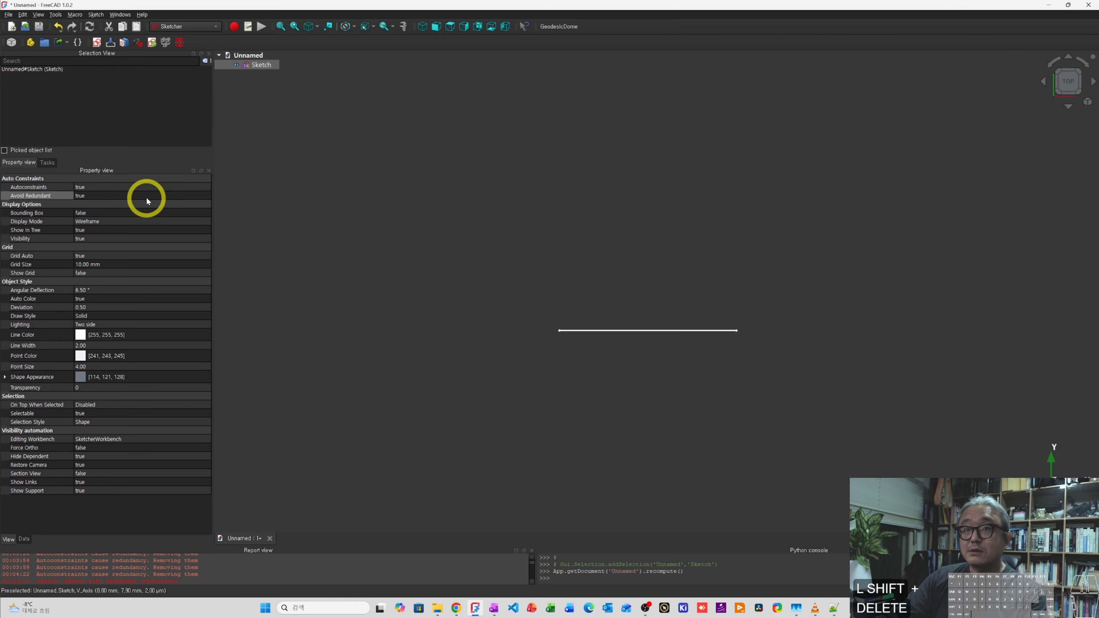
click(120, 194)
click(113, 194)
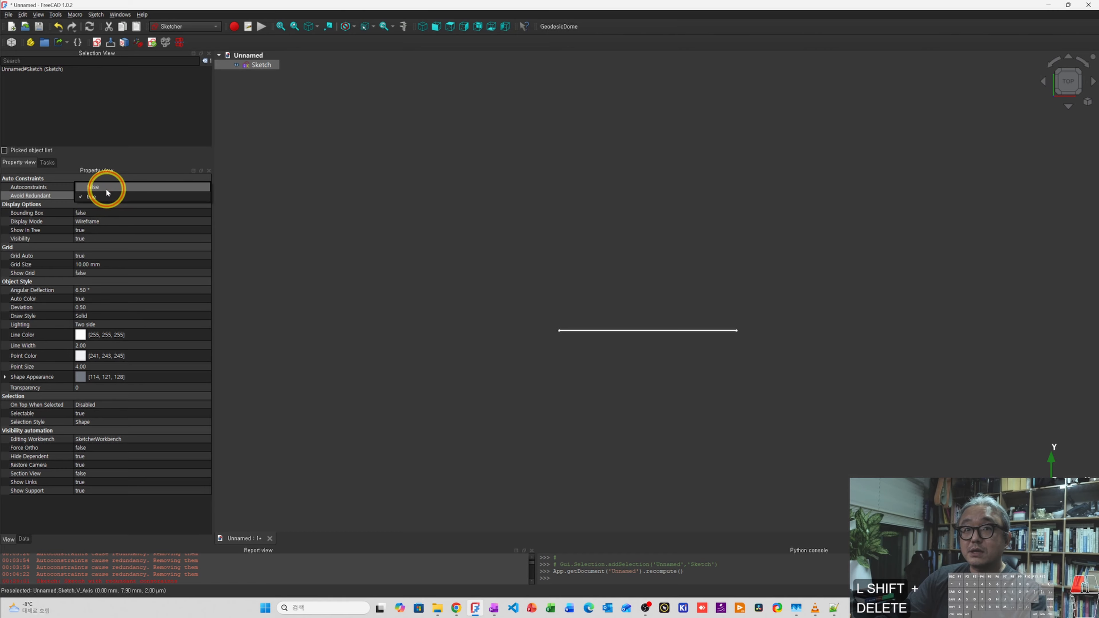
click(107, 189)
right_click(371, 577)
click(401, 558)
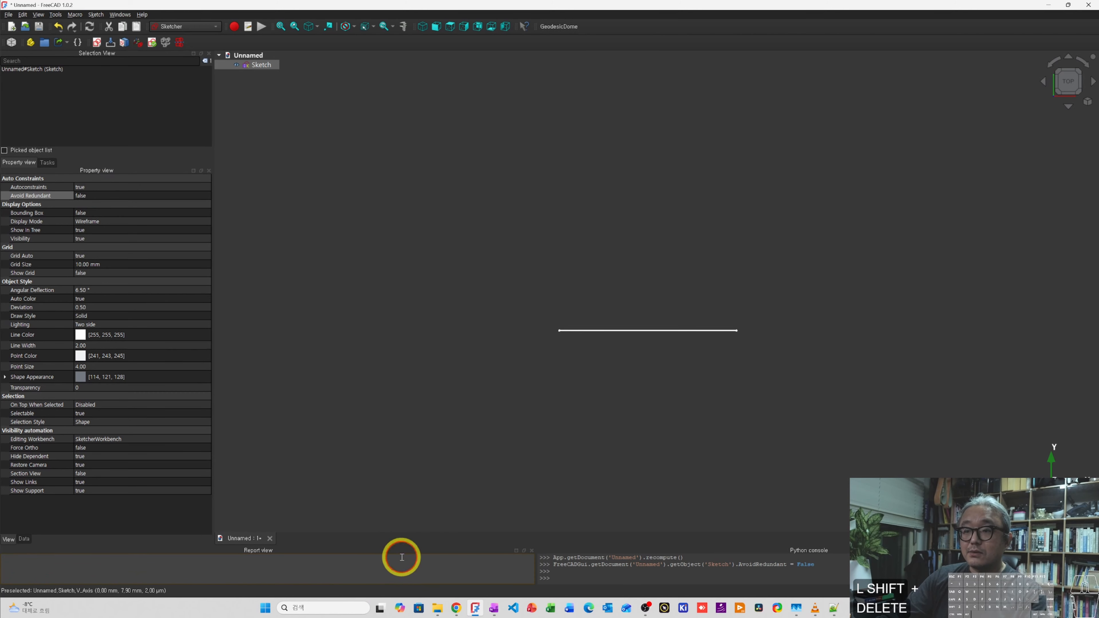
Reopen the sketch and shorten the line along the X axis to about 44 mm.
double_click(260, 64)
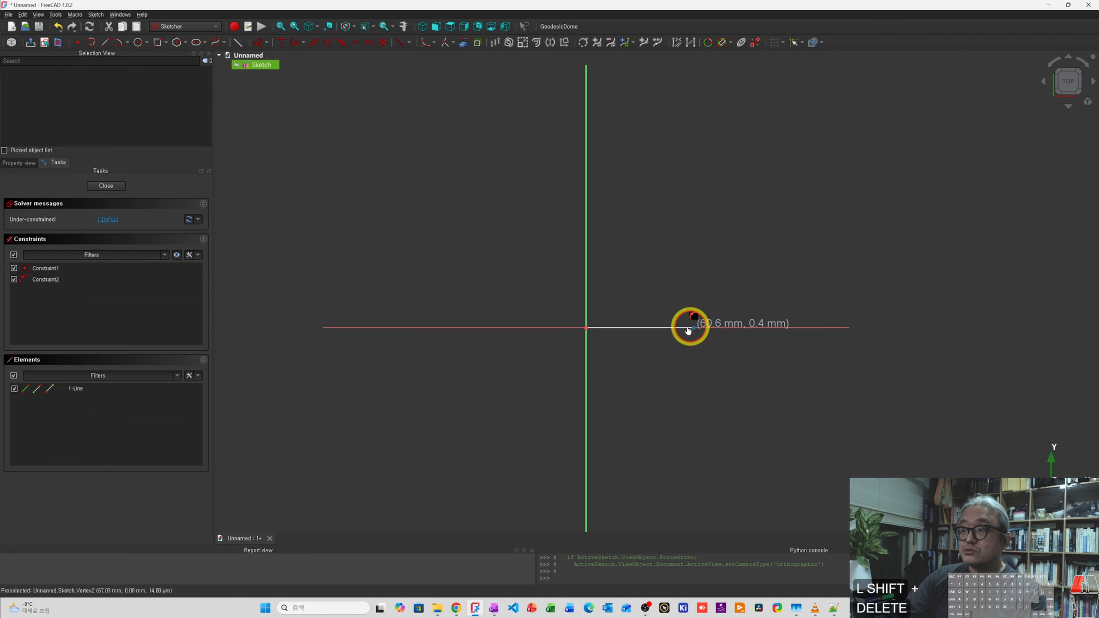
drag(688, 331, 663, 328)
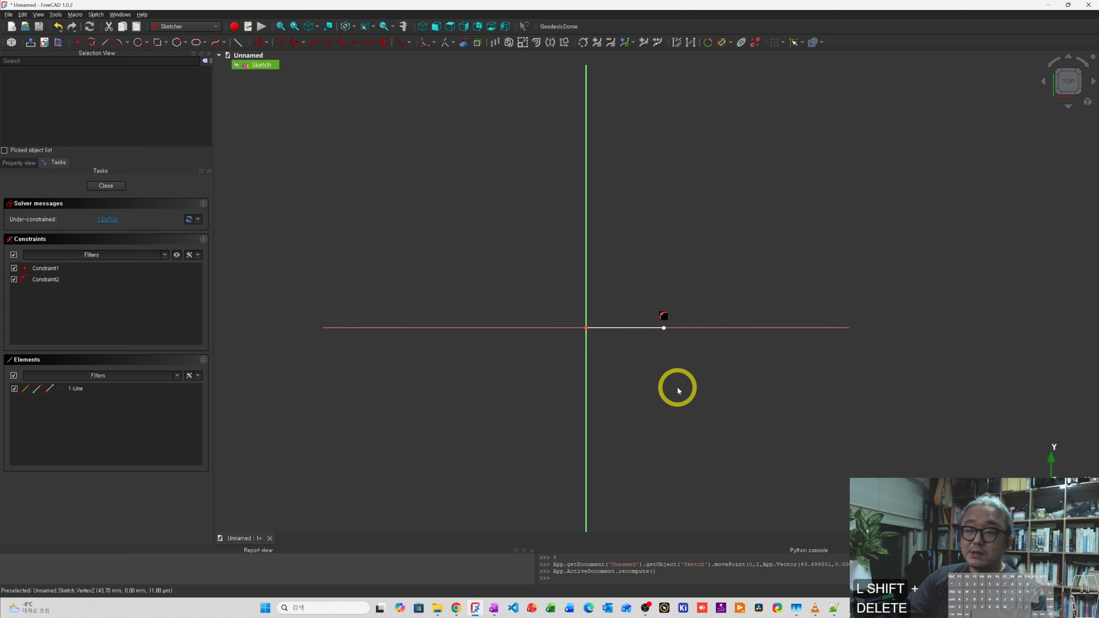
Draw a line about 59 mm up the Y axis from the origin, capturing its suggested constraint symbols with ShareX midway and discarding the capture.
click(106, 43)
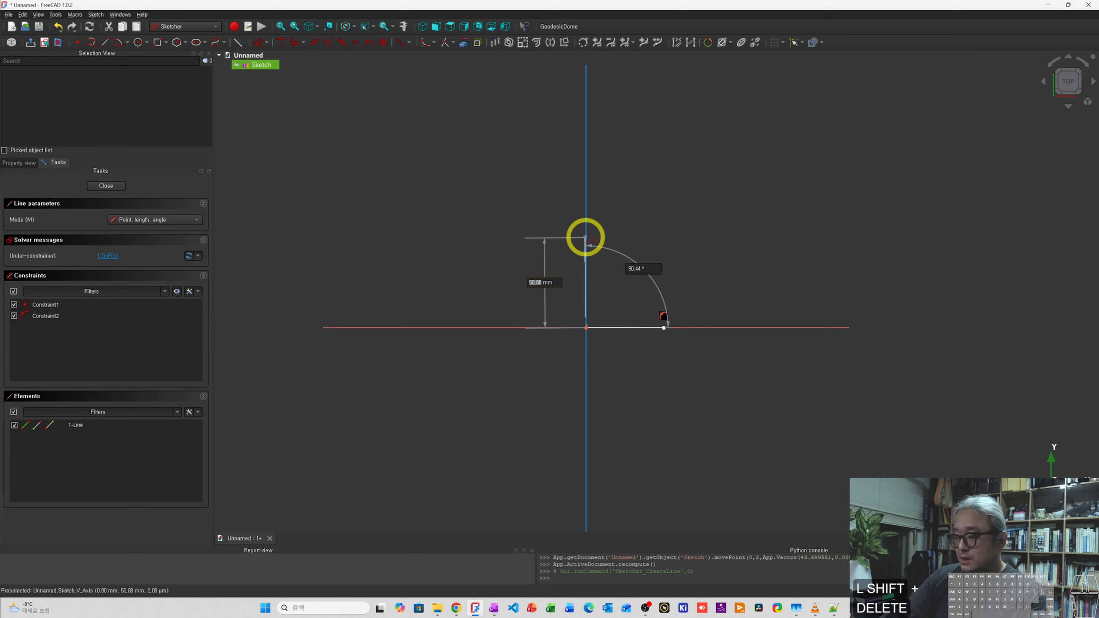
key(ctrl+shift+Print)
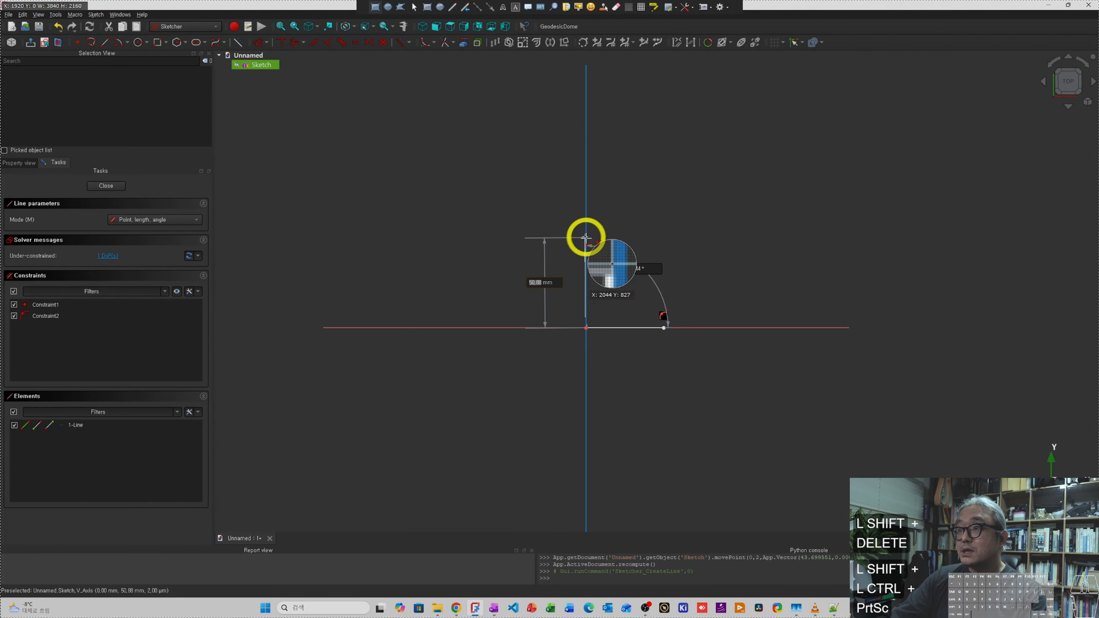
drag(582, 233, 633, 260)
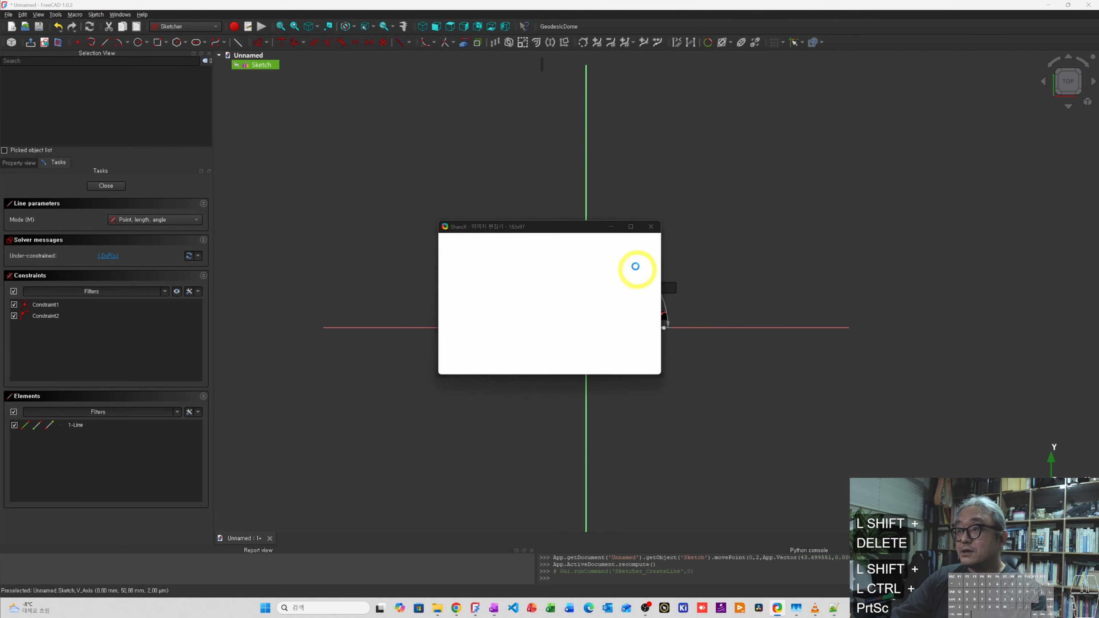
ctrl+shift+scroll(551, 314, up, 5)
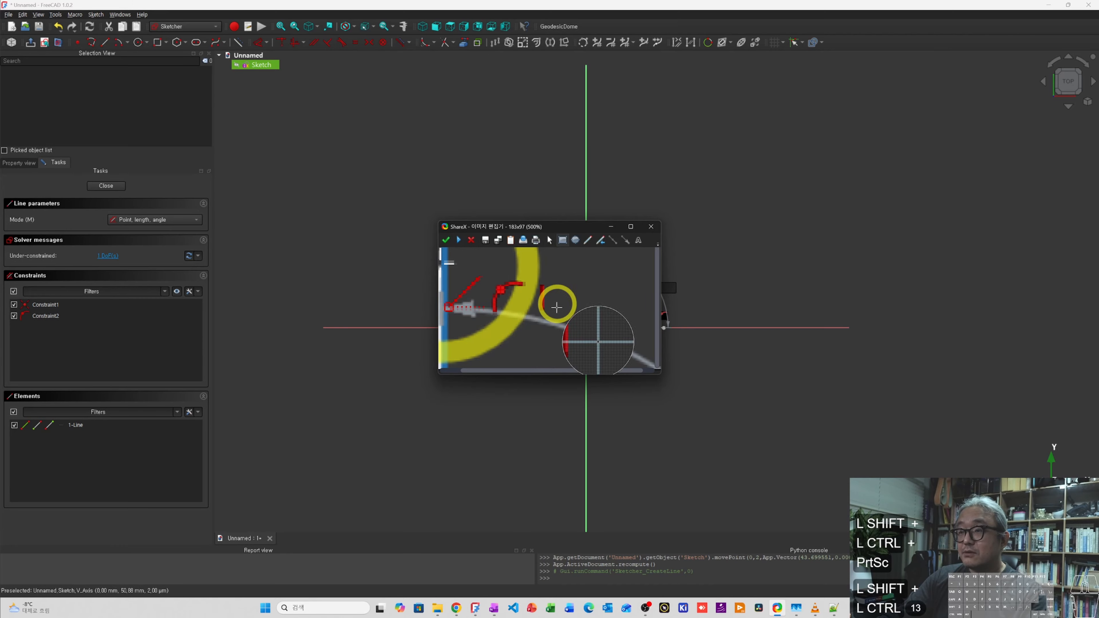
click(471, 239)
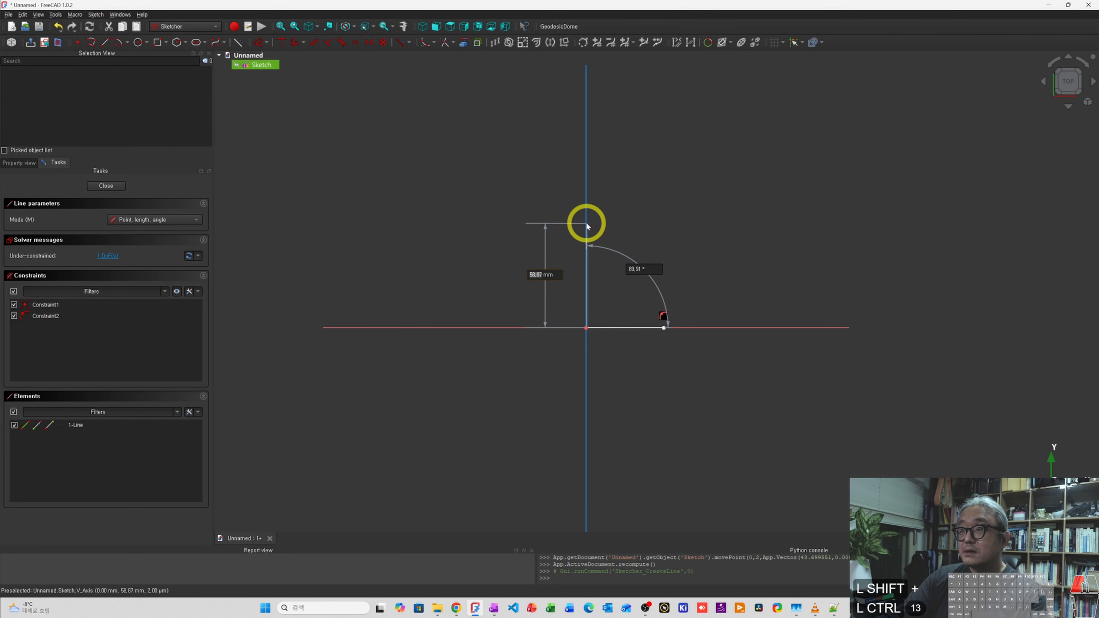
click(586, 225)
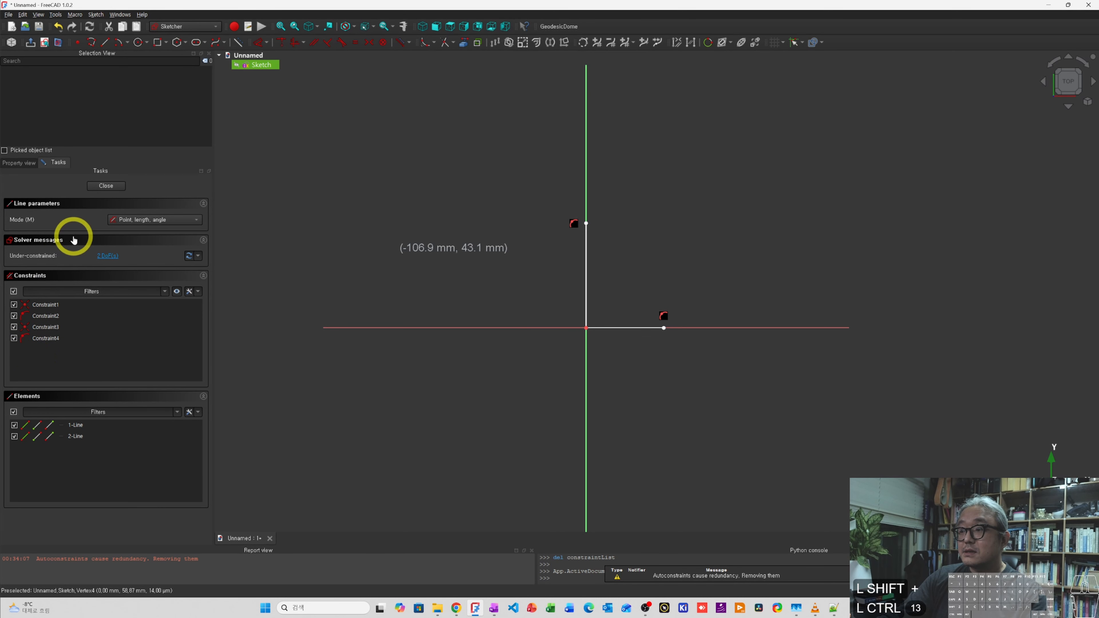
Examine the sketch's Autoconstraints and Avoid Redundant properties, and end the line command back in the sketch tasks.
click(18, 163)
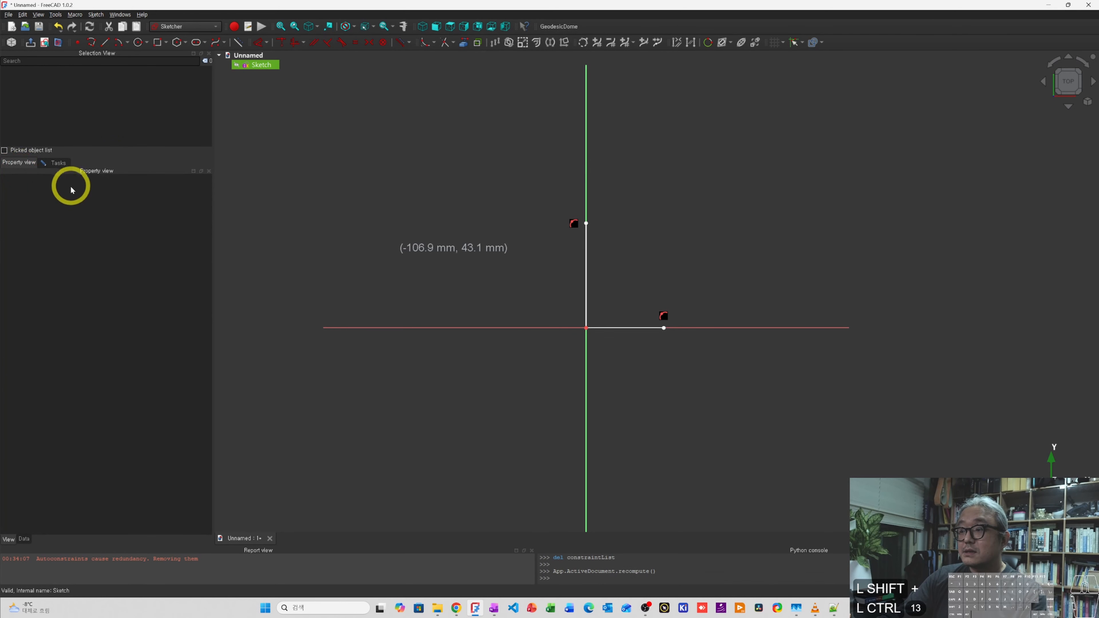
click(259, 66)
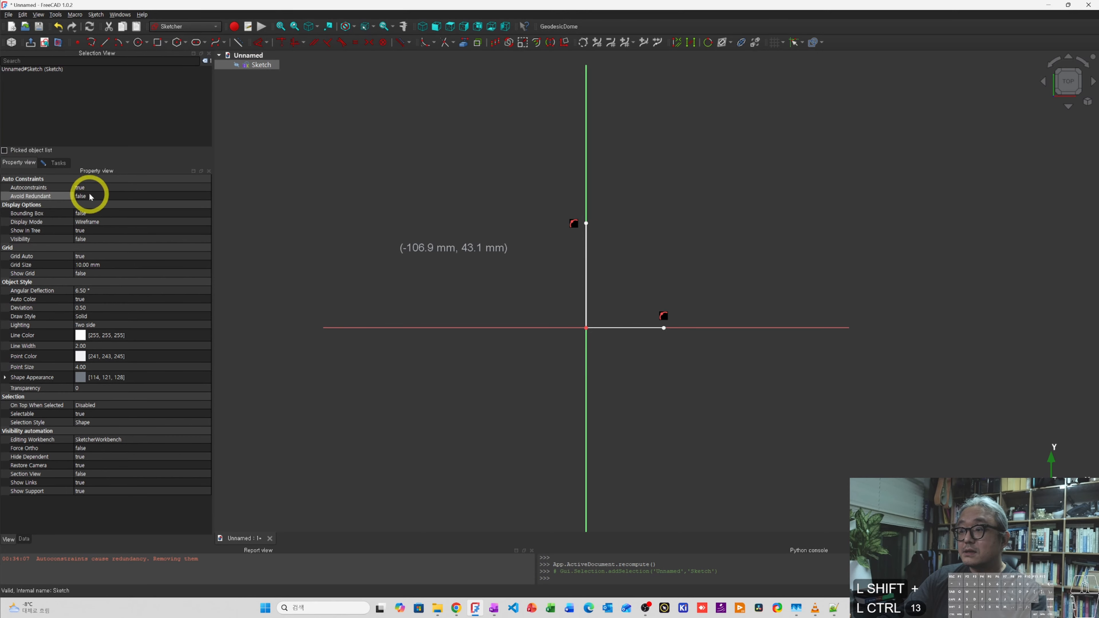
click(60, 163)
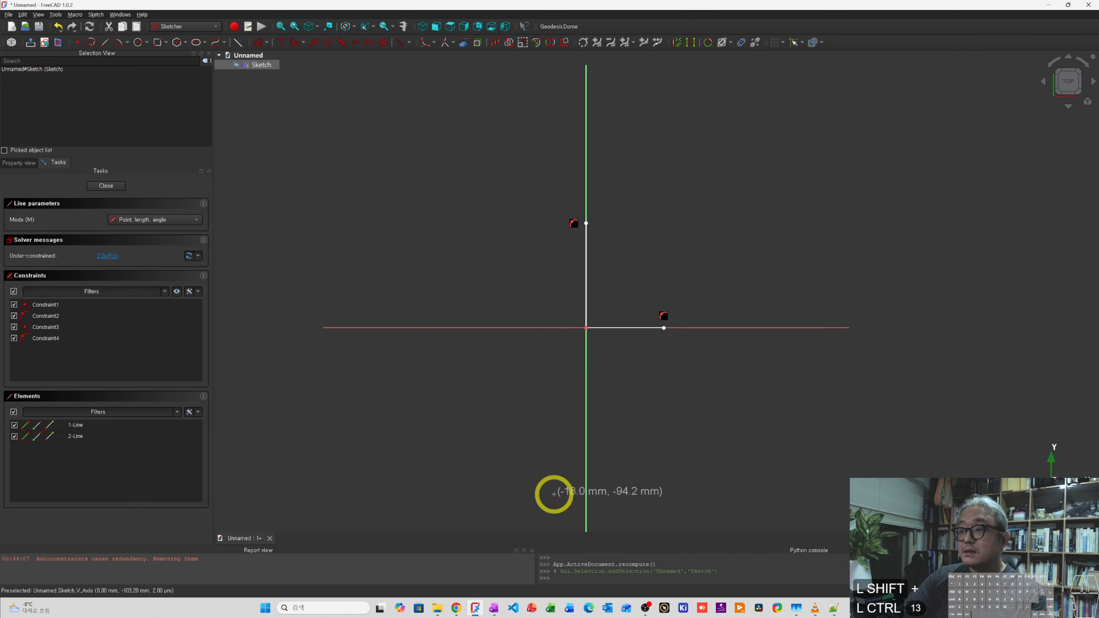
key(shift+F12)
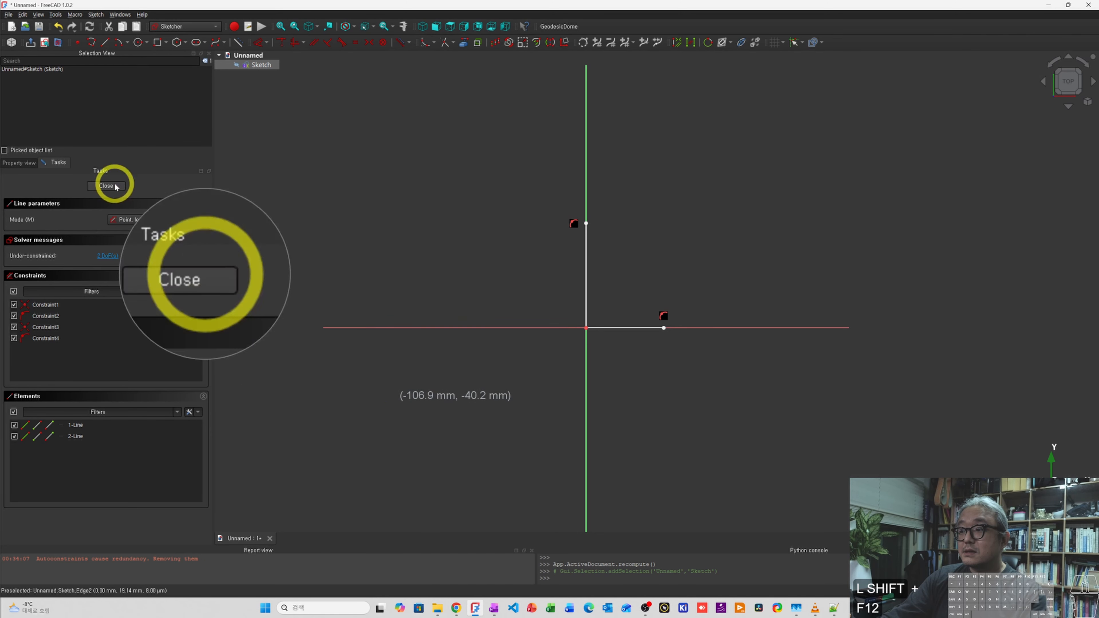
right_click(511, 235)
key(shift+F12)
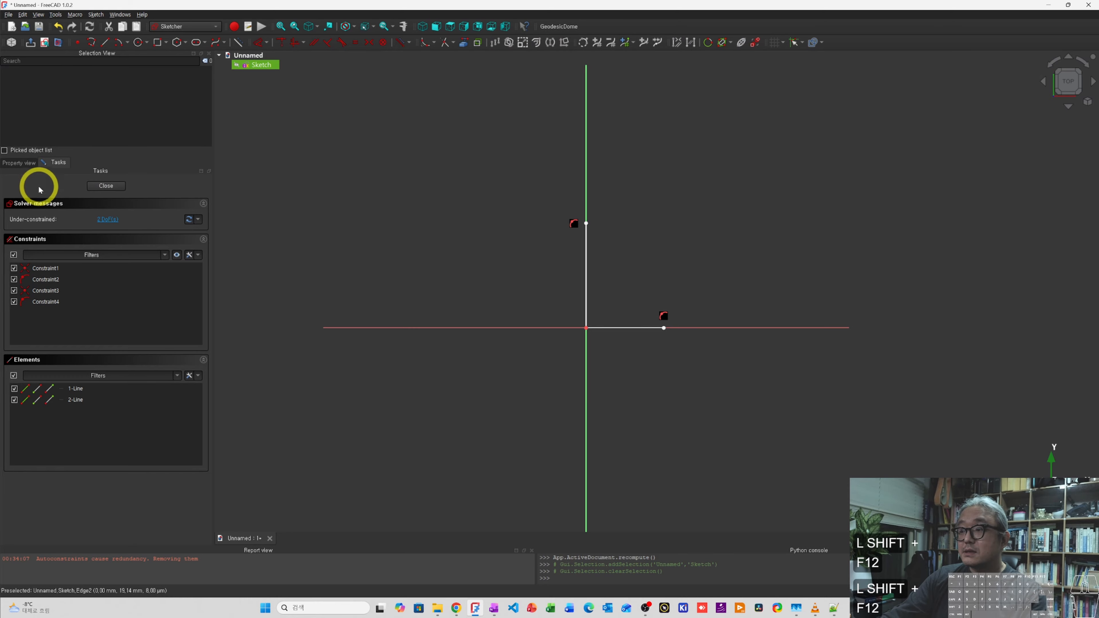
Set the sketch's Avoid Redundant property to true while still editing, and set it back to false.
click(22, 163)
click(260, 64)
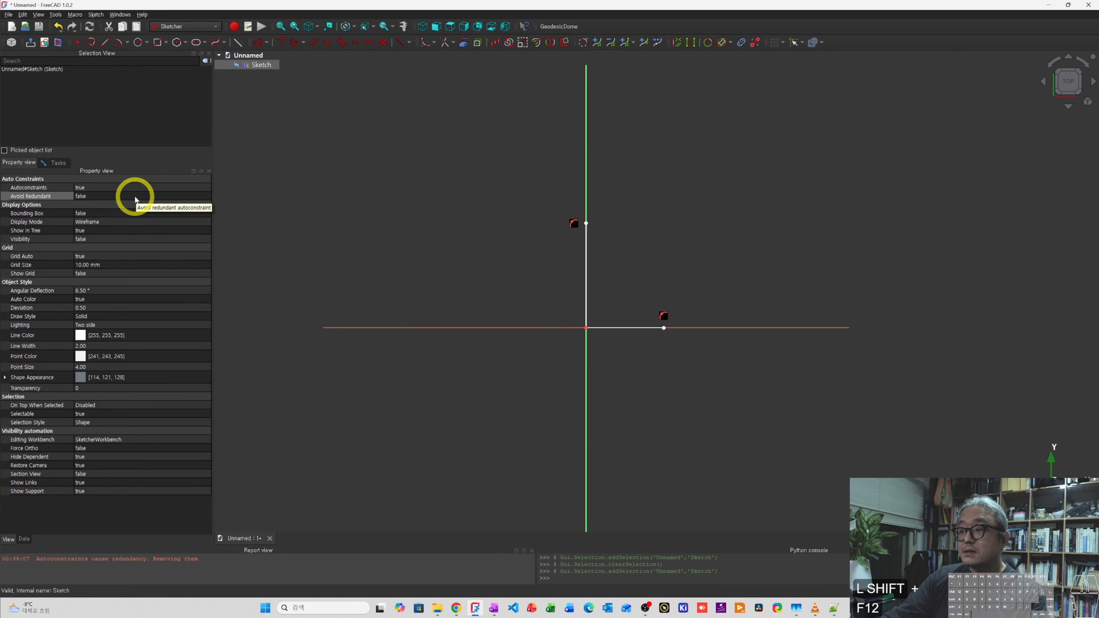
click(96, 197)
click(99, 198)
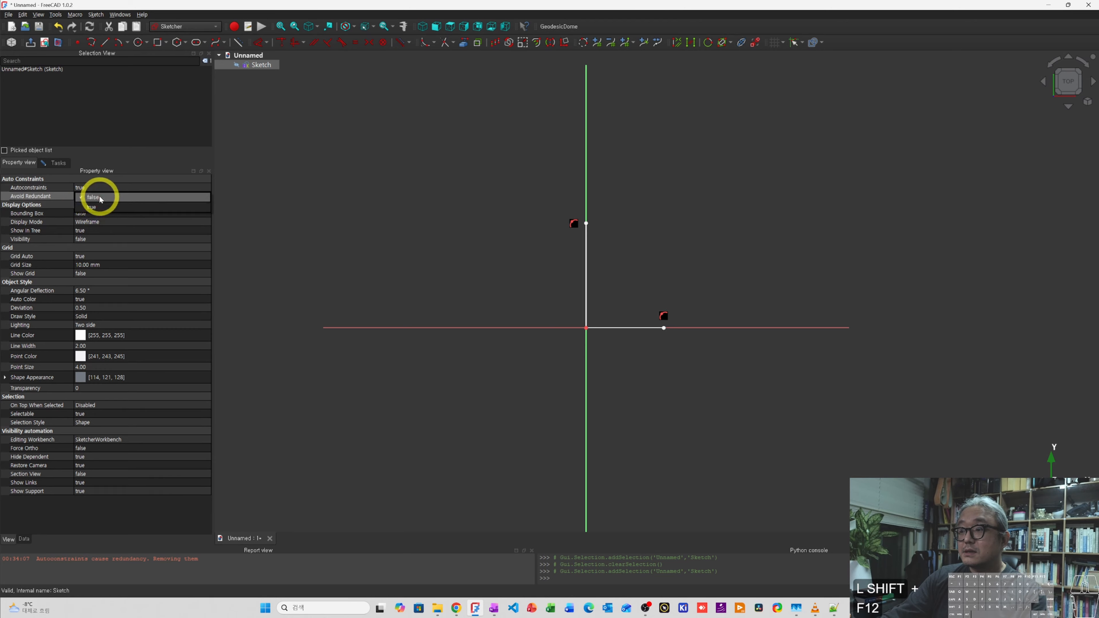
click(97, 207)
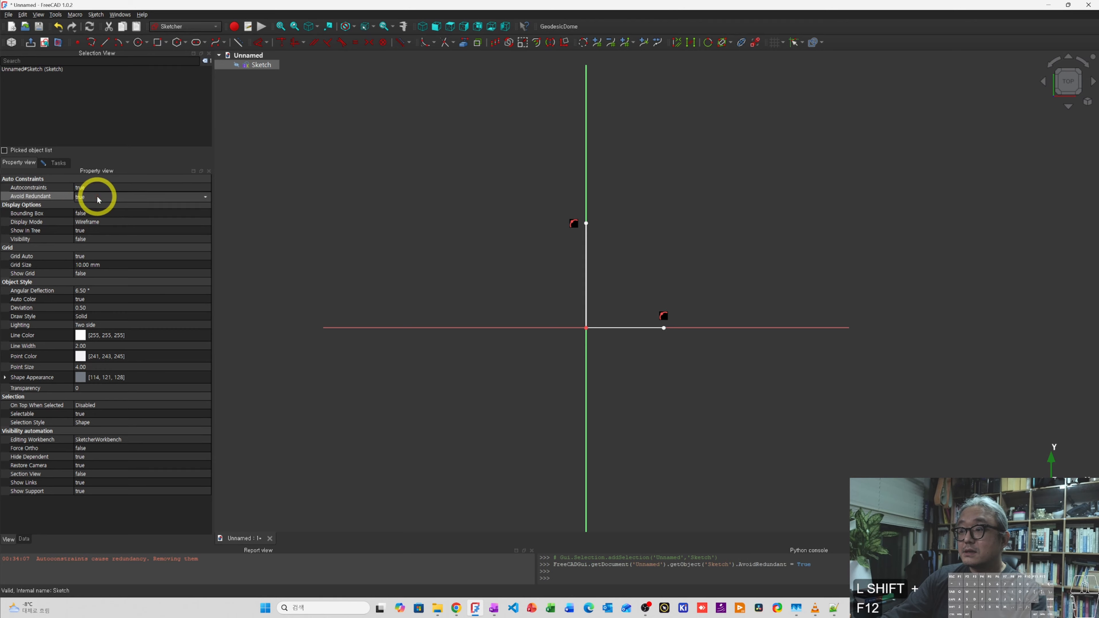
click(120, 199)
click(110, 191)
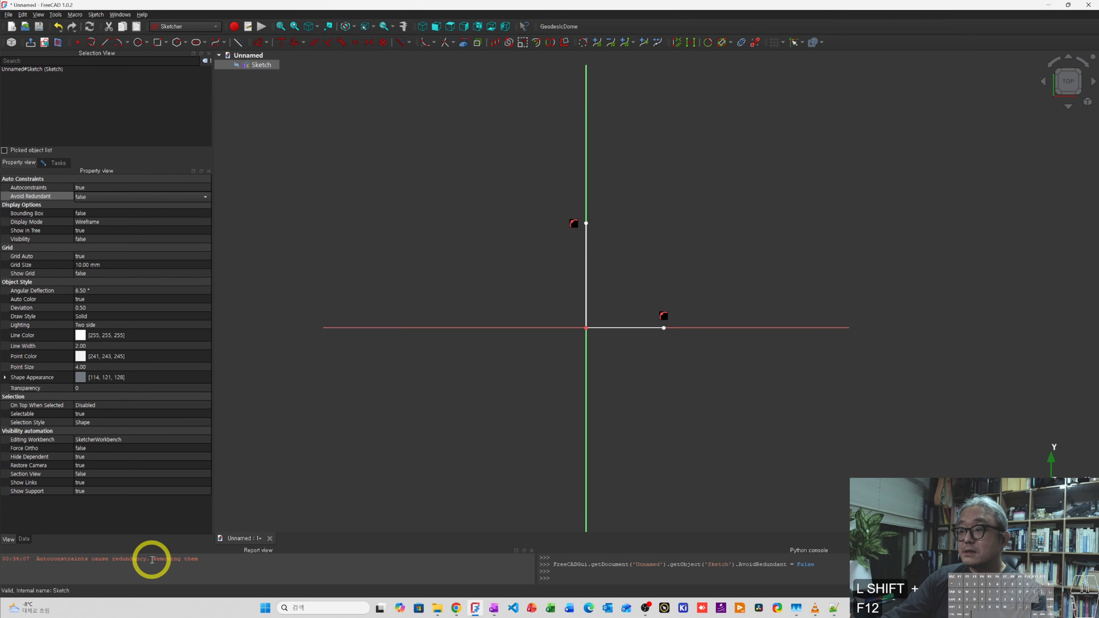
Highlight the redundancy message in the report view and switch to DrawSketchHandlerLine.h in Notepad++.
drag(152, 559, 215, 564)
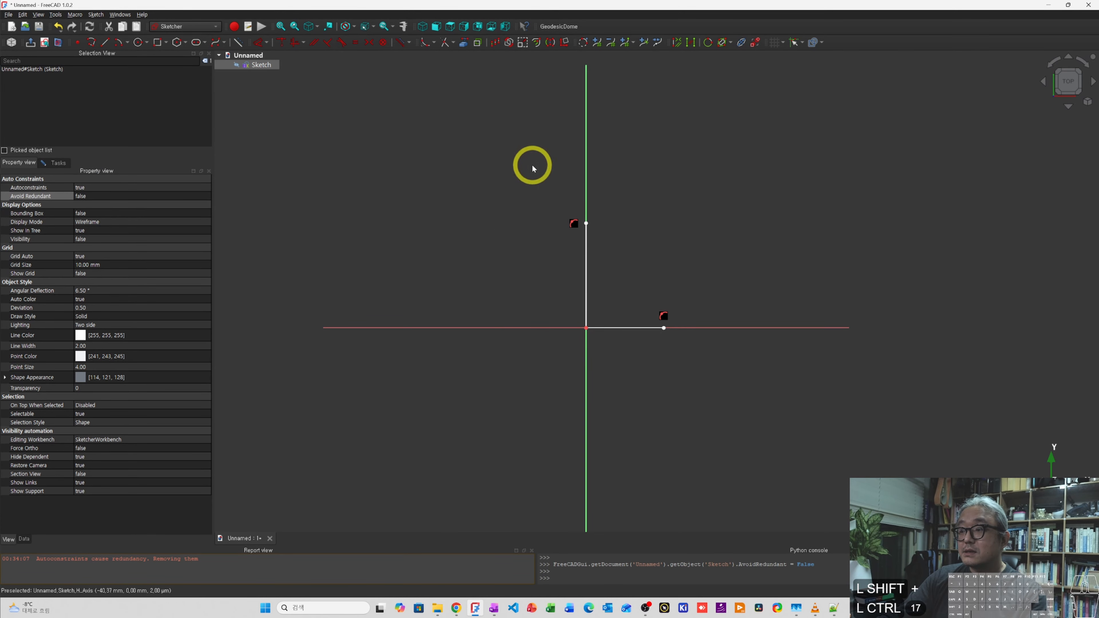
mouse_move(495, 606)
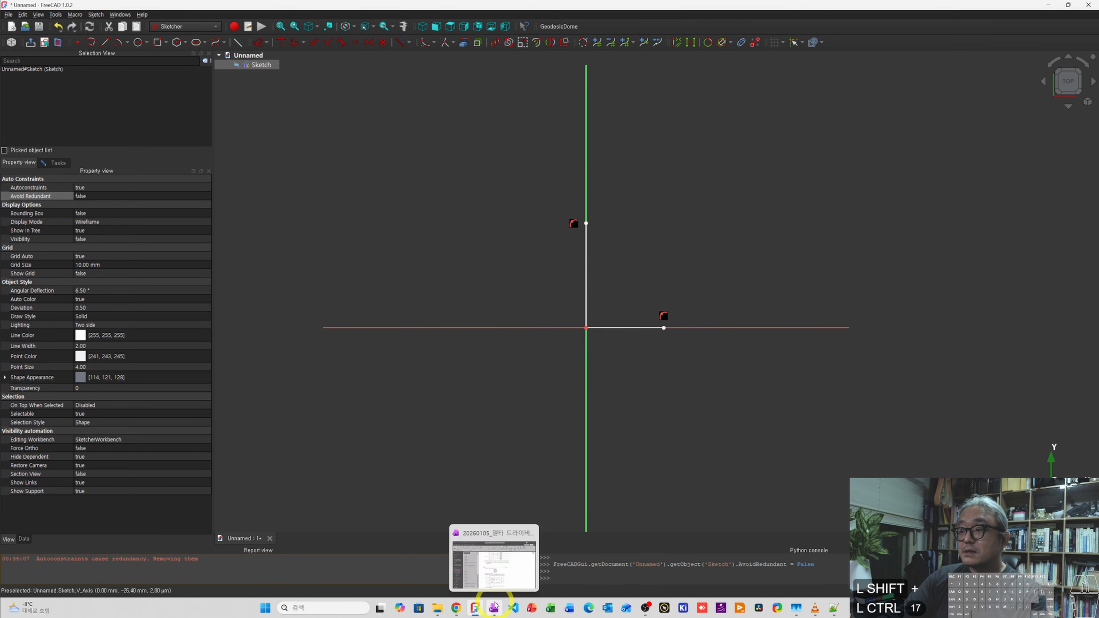
click(834, 606)
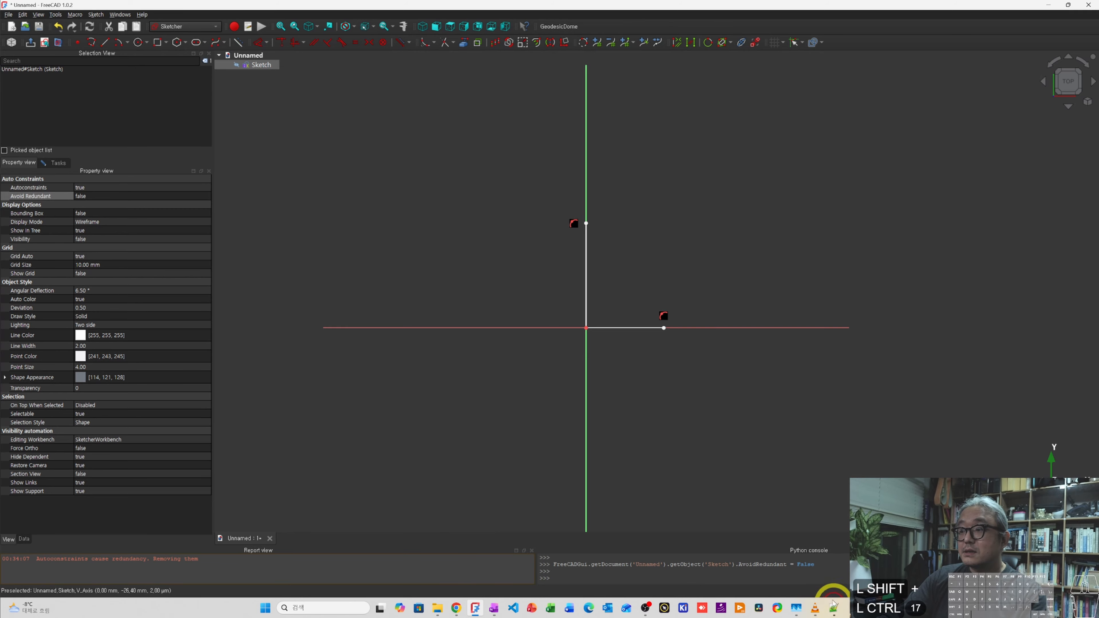
click(833, 607)
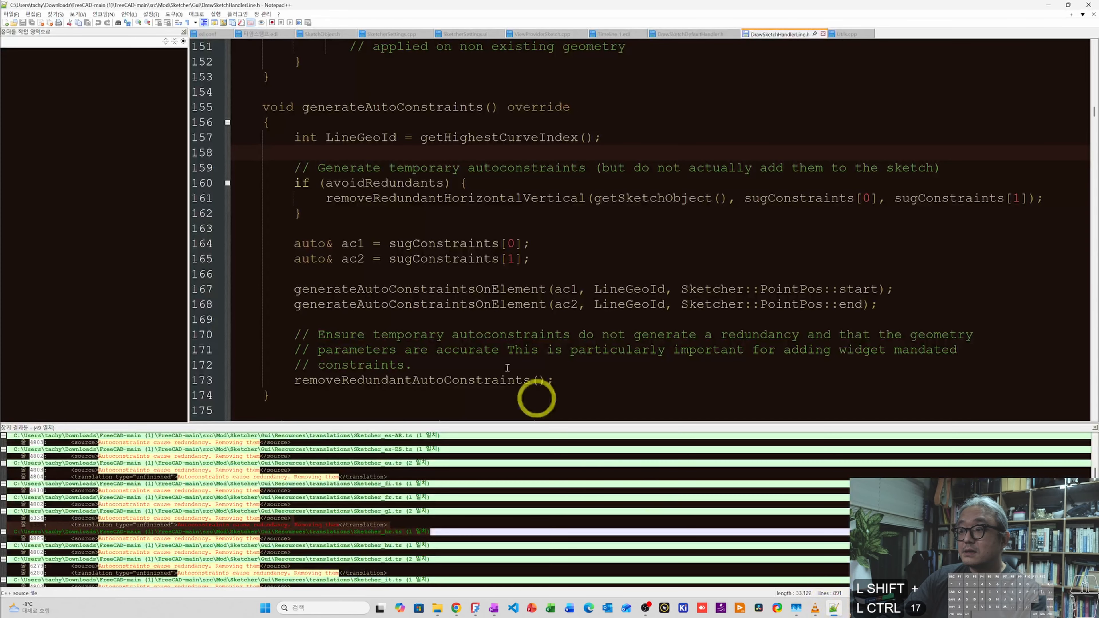
Examine the generateAutoConstraints function, highlighting its name and the avoidRedundants condition on line 160.
click(657, 122)
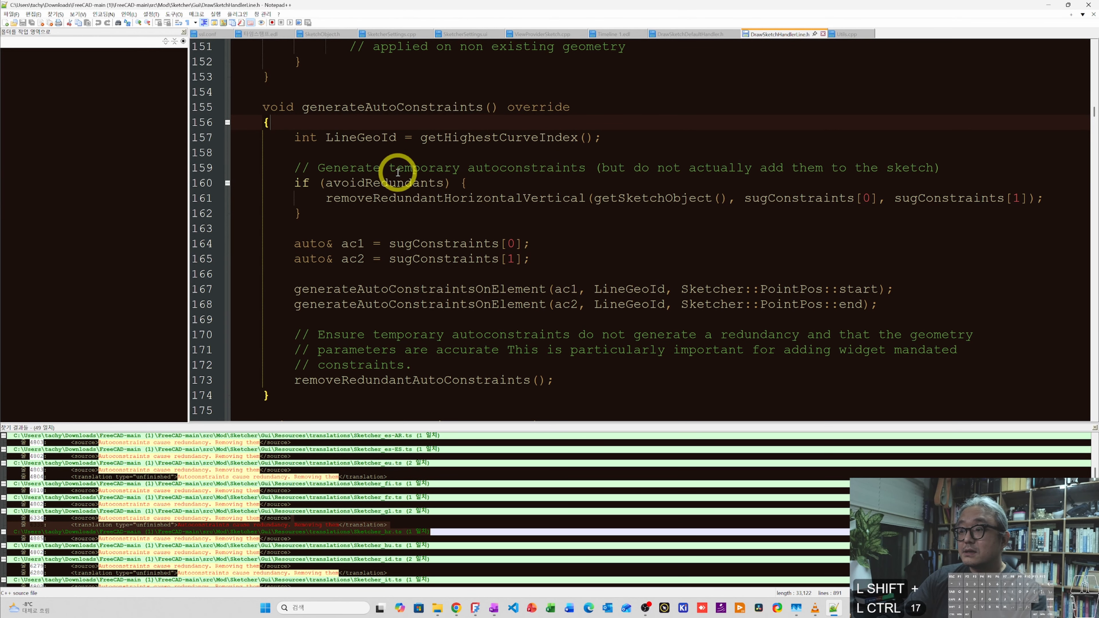
drag(304, 109, 406, 112)
click(399, 122)
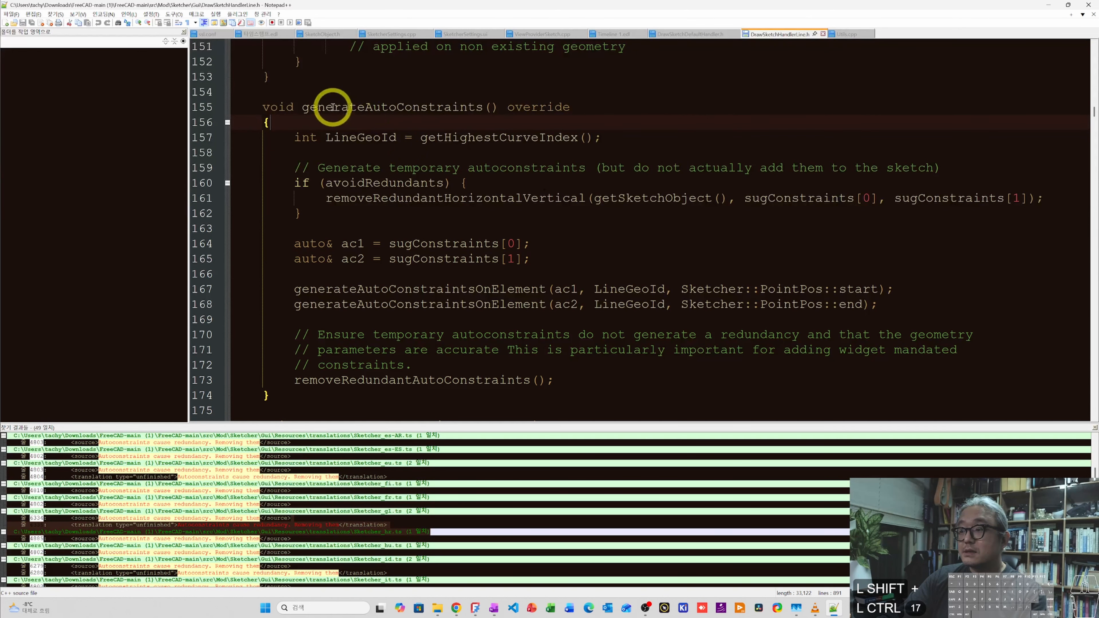
click(419, 156)
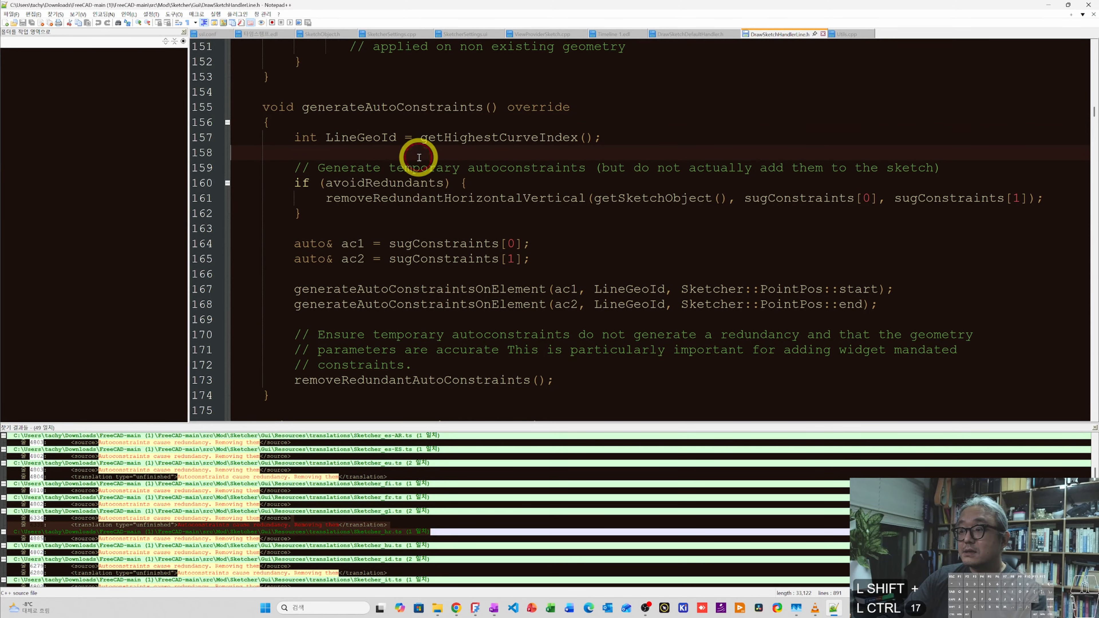
double_click(351, 184)
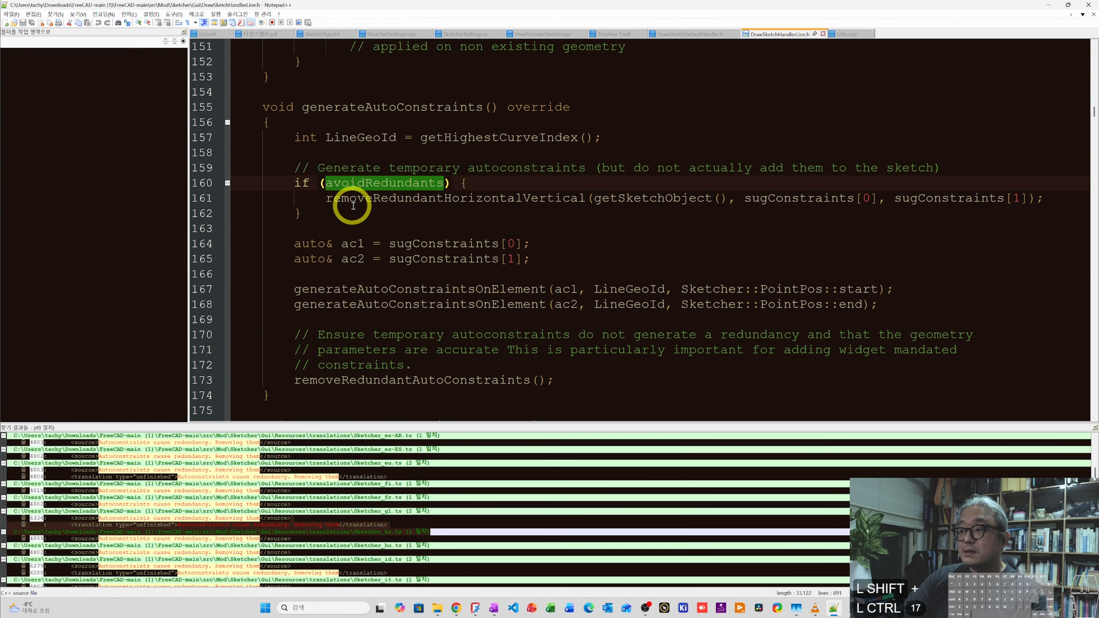
click(333, 184)
double_click(332, 183)
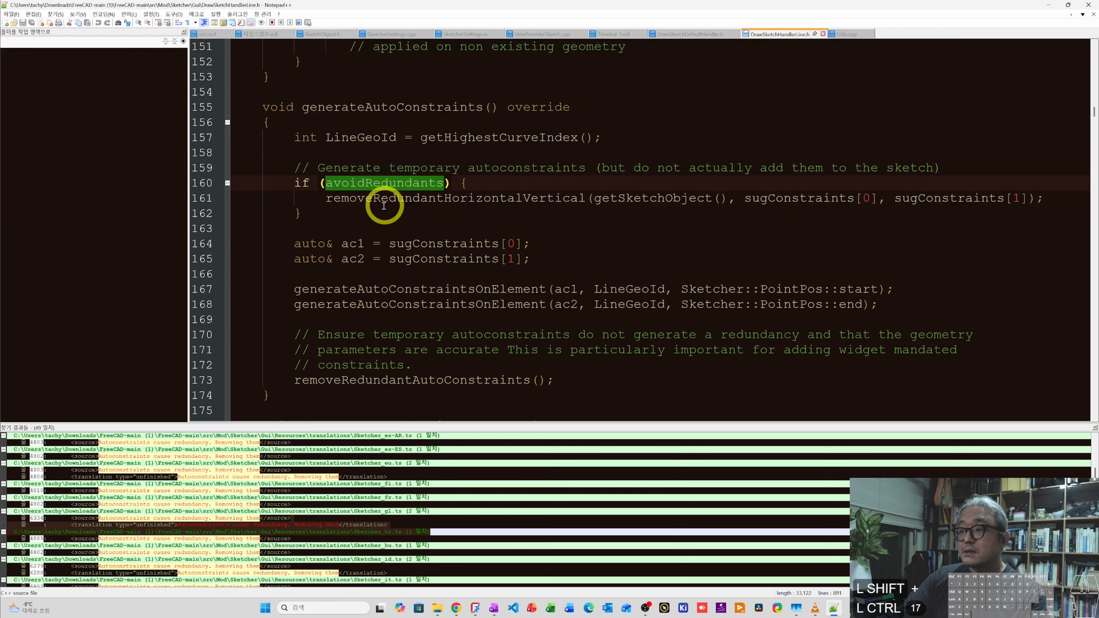
click(439, 216)
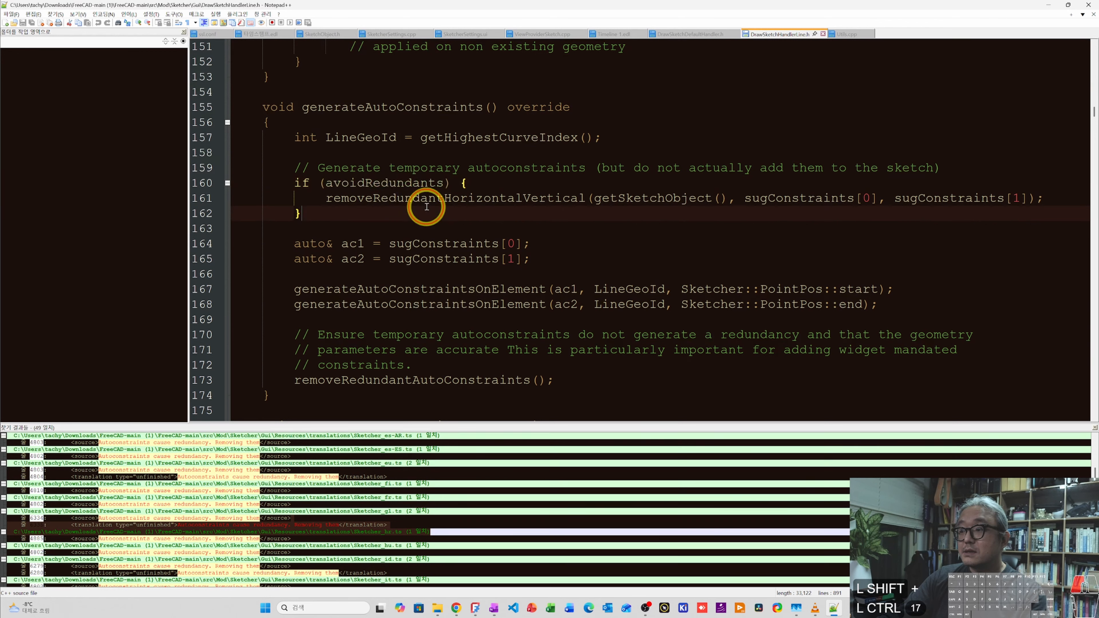
Highlight the avoidRedundants condition on line 160 and the removeRedundantHorizontalVertical call on line 161.
double_click(351, 184)
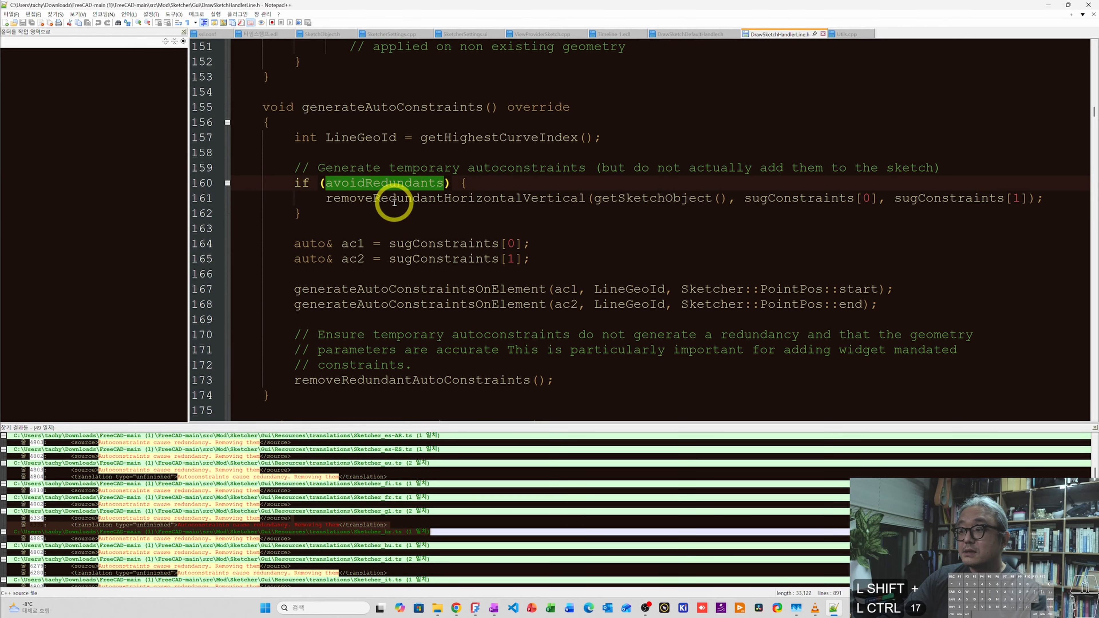
double_click(339, 200)
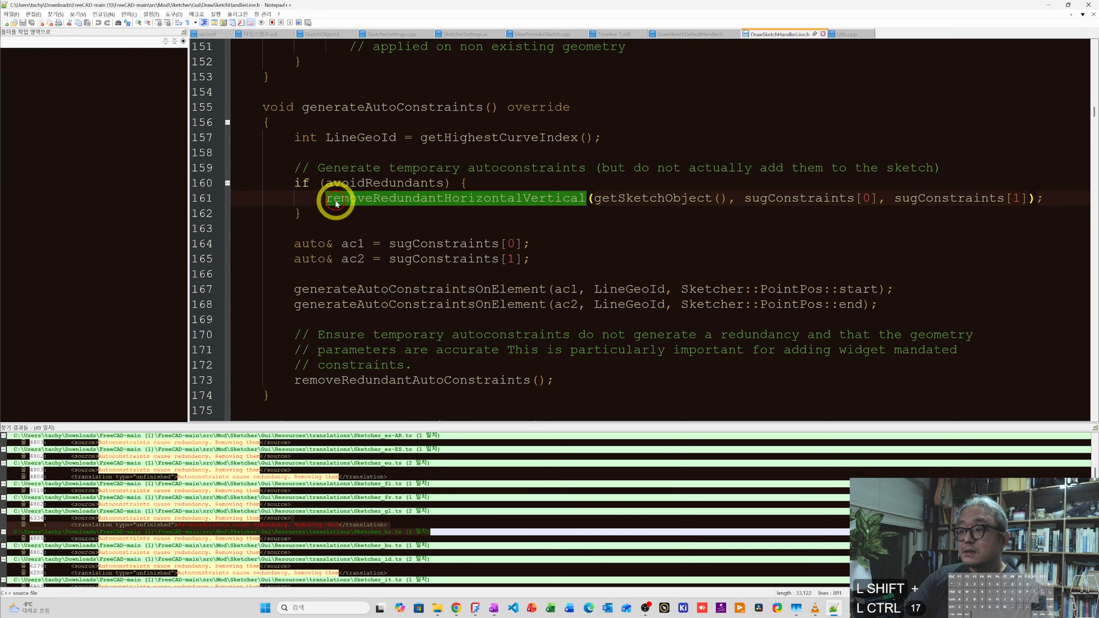
click(333, 213)
drag(328, 199, 514, 207)
click(439, 203)
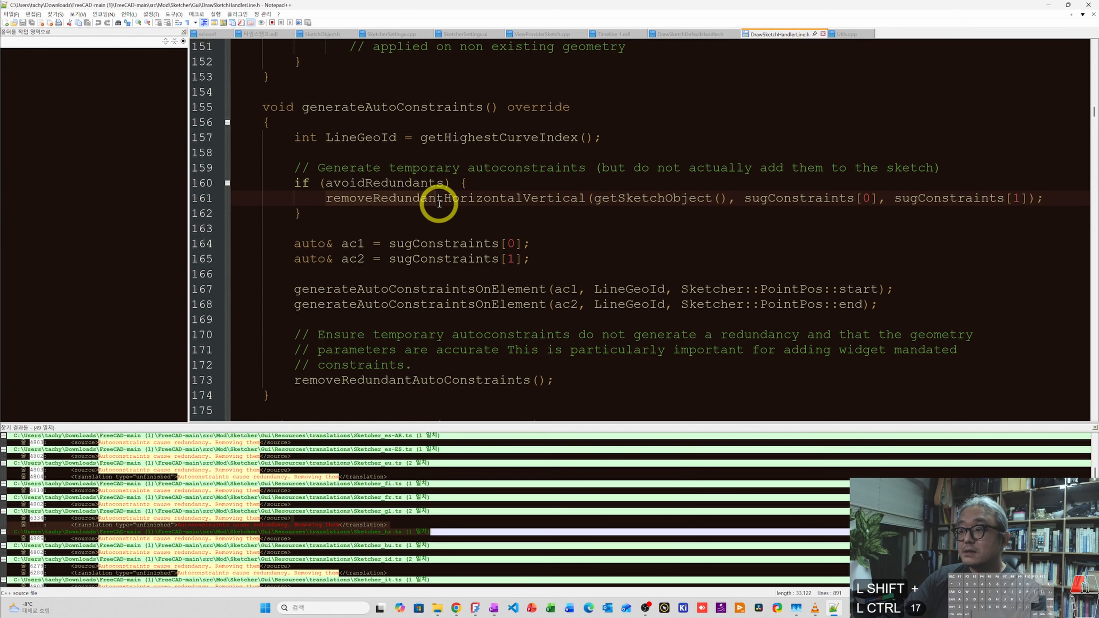
double_click(583, 197)
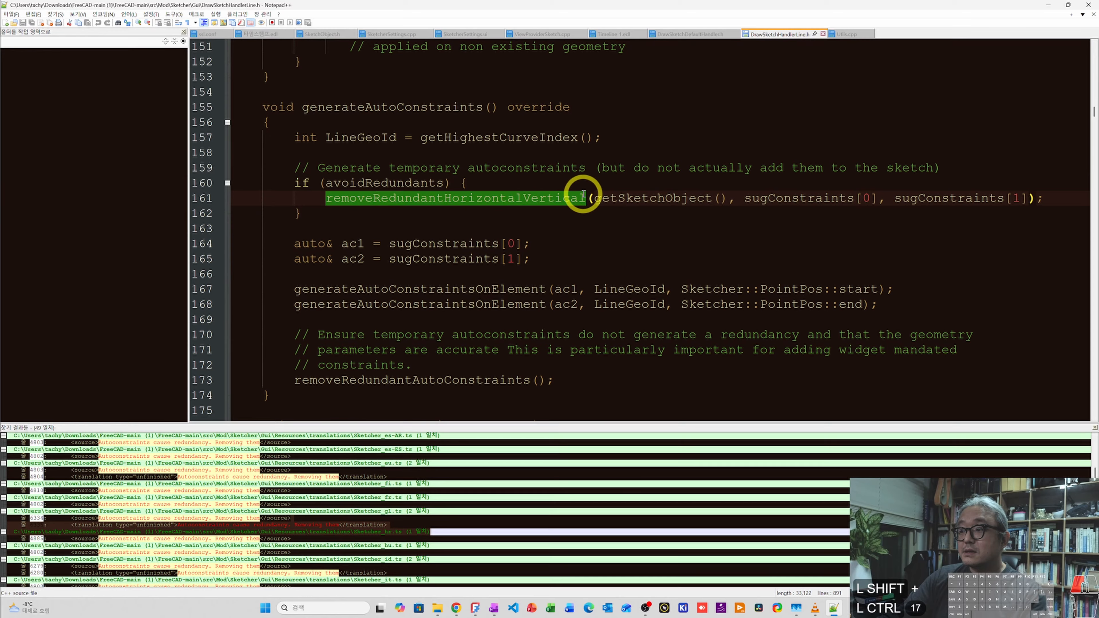
click(566, 216)
double_click(452, 197)
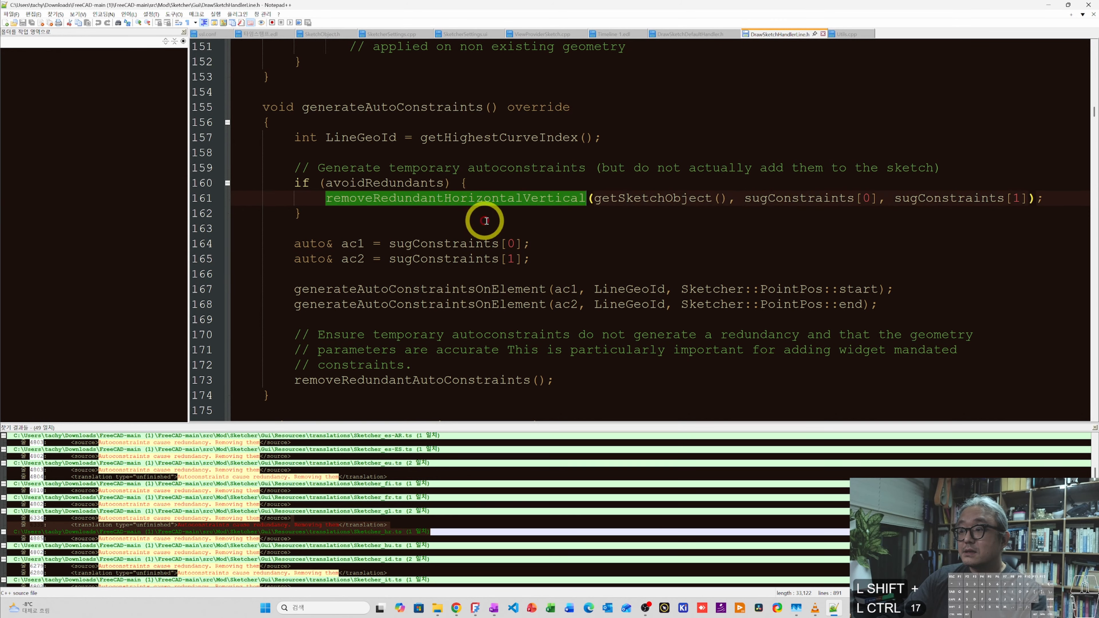
click(519, 218)
Open Utils.cpp and highlight the ext, orig and axis flags initialised in the detectredundant lambda on lines 636 to 638.
click(846, 34)
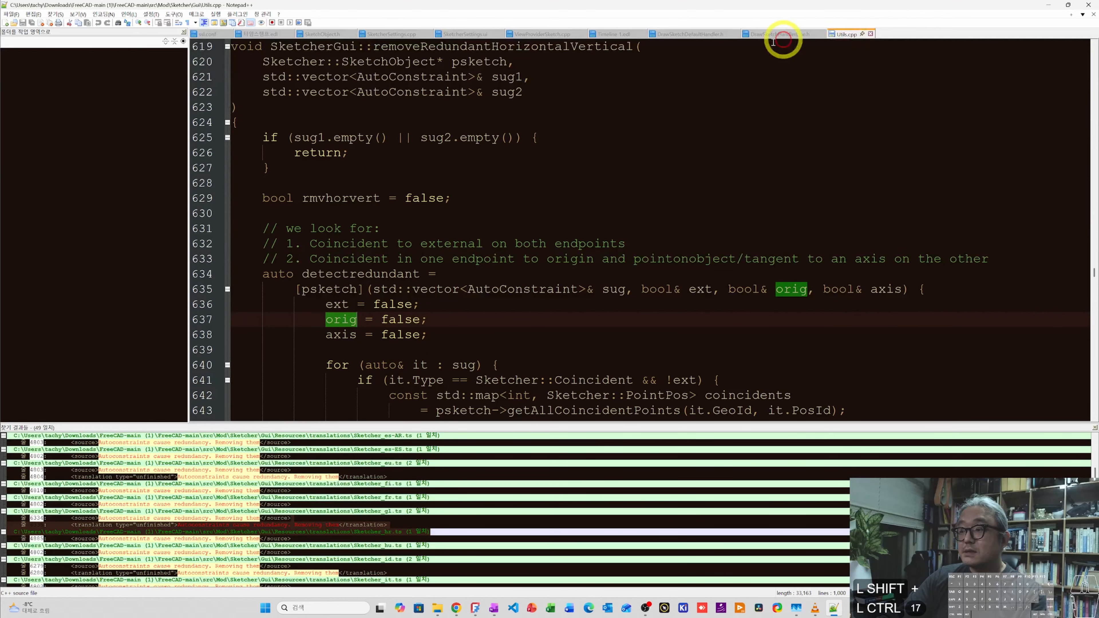
scroll(601, 155, down, 1)
scroll(602, 154, down, 3)
double_click(336, 122)
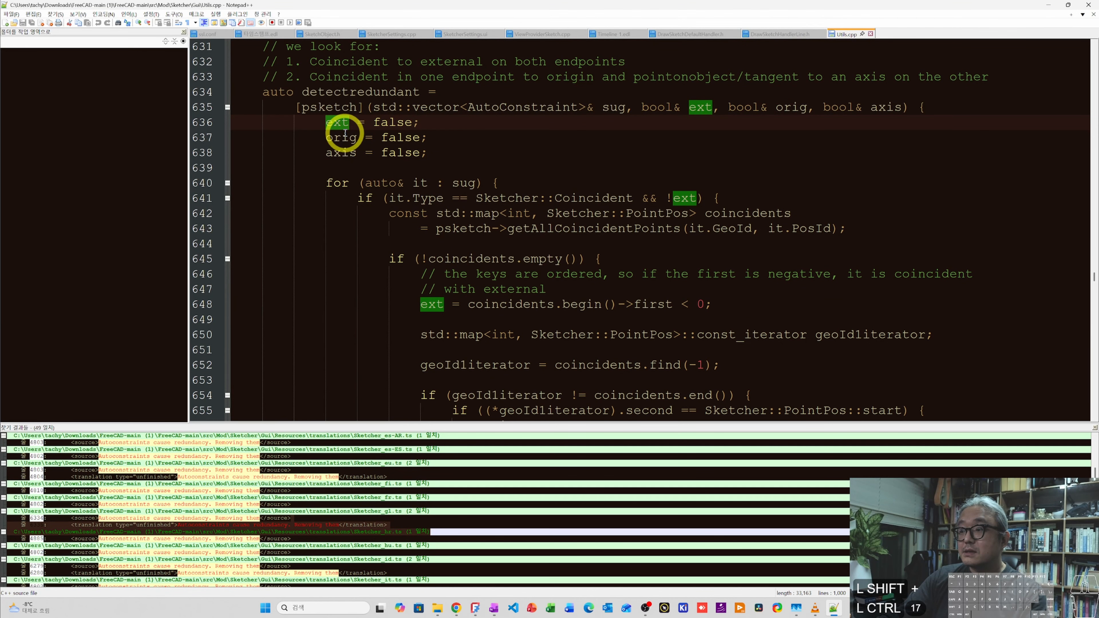
click(336, 136)
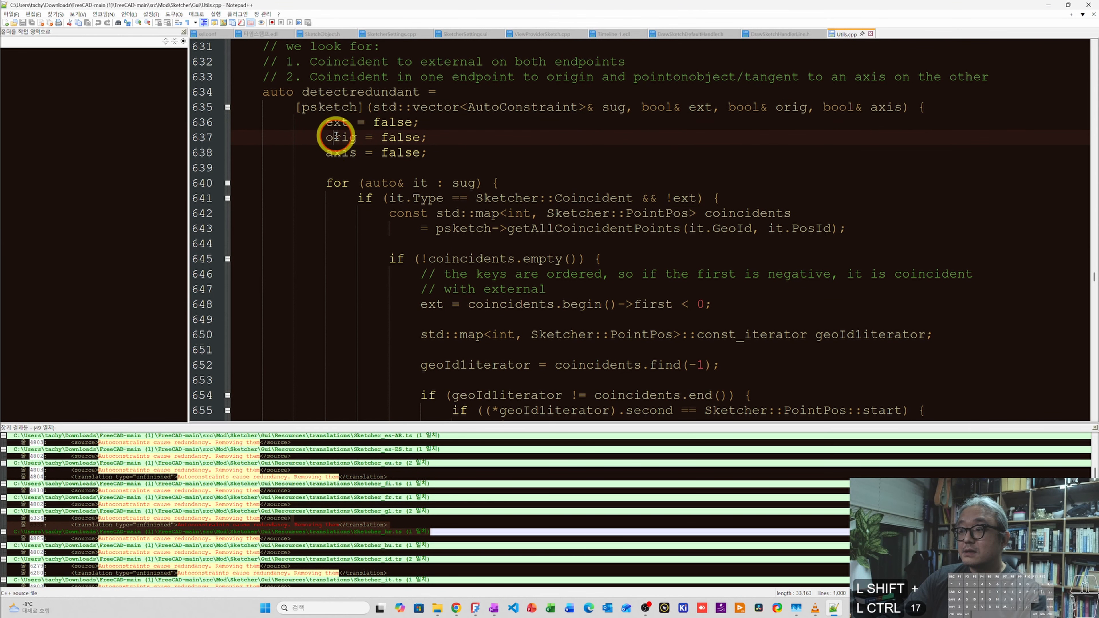
double_click(335, 123)
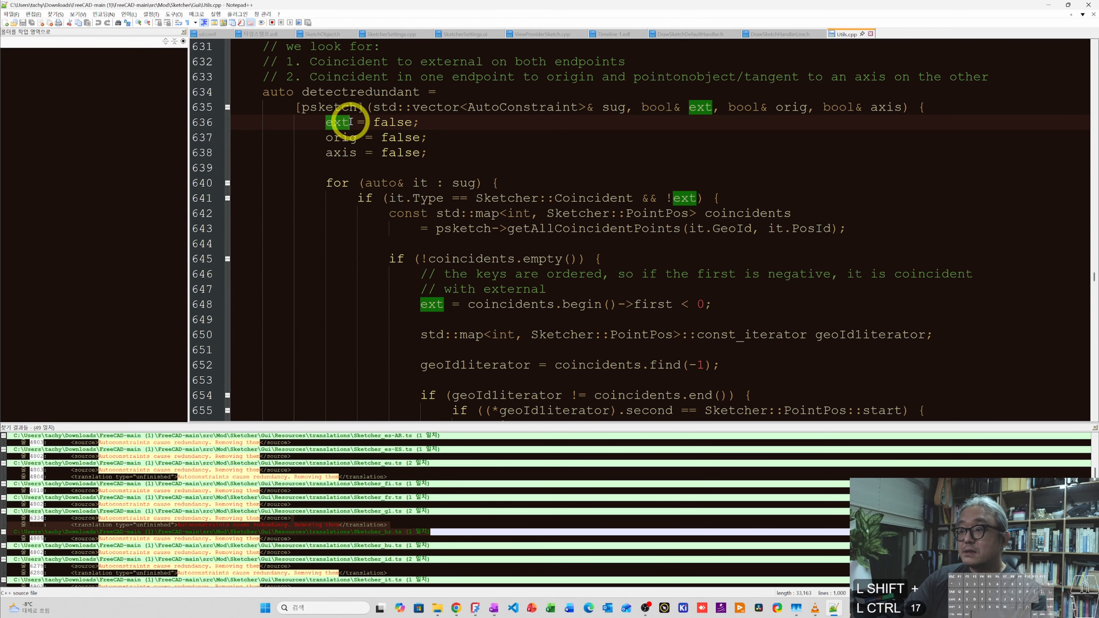
double_click(340, 138)
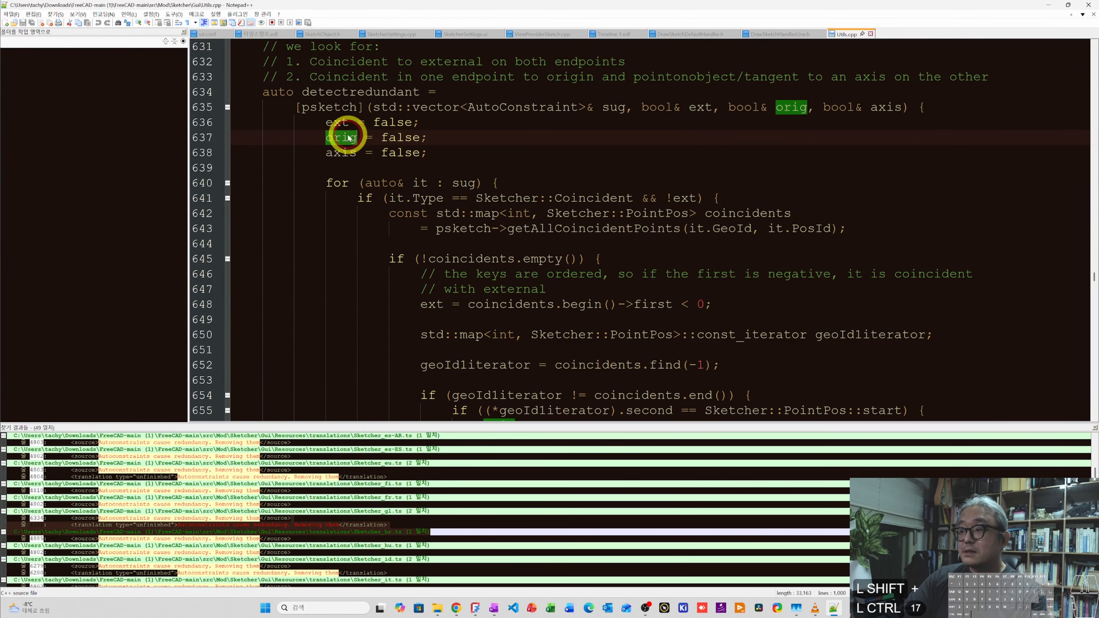
double_click(344, 152)
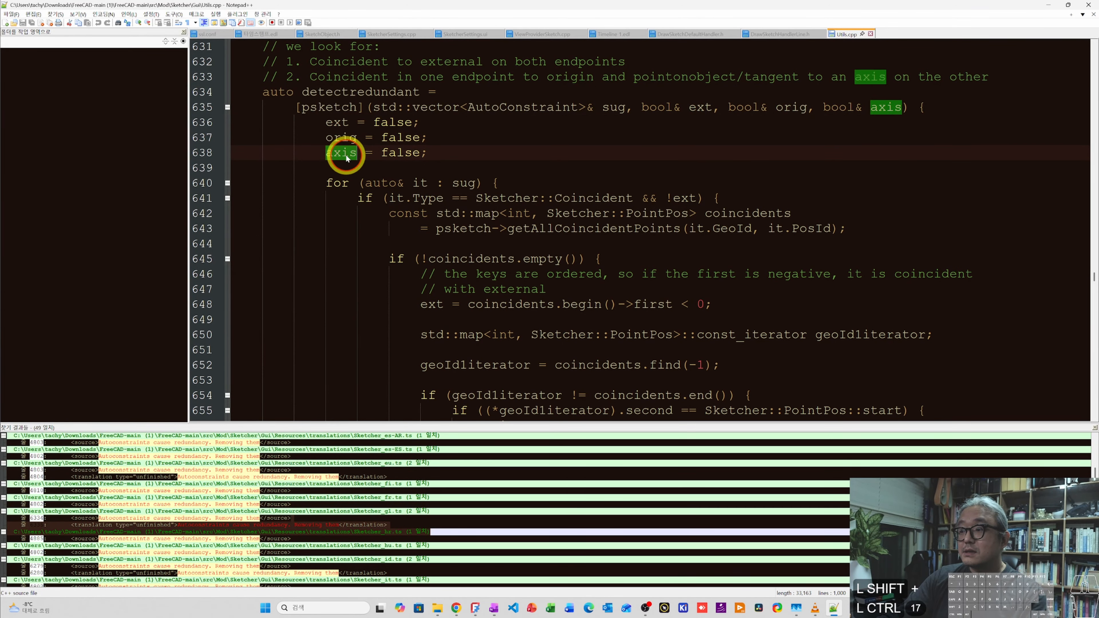
Examine the removeRedundantHorizontalVertical function from its declaration on line 619 through the detectredundant checks for coincidence, origin and axis.
scroll(422, 165, down, 2)
scroll(417, 159, up, 3)
scroll(416, 164, down, 5)
scroll(417, 164, down, 3)
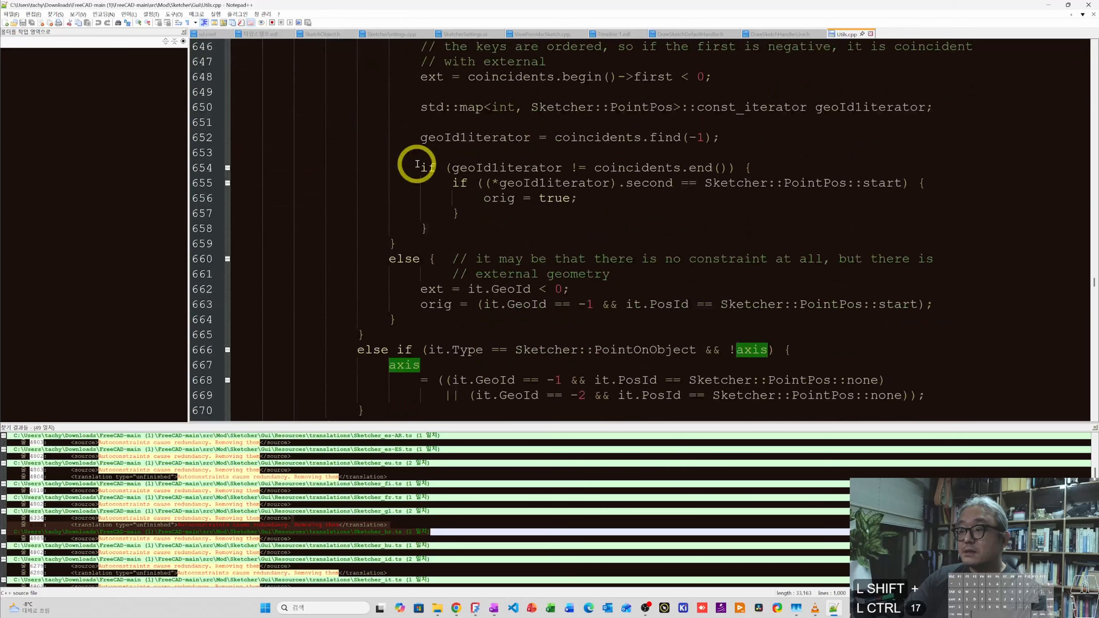
scroll(417, 165, up, 8)
scroll(417, 164, down, 2)
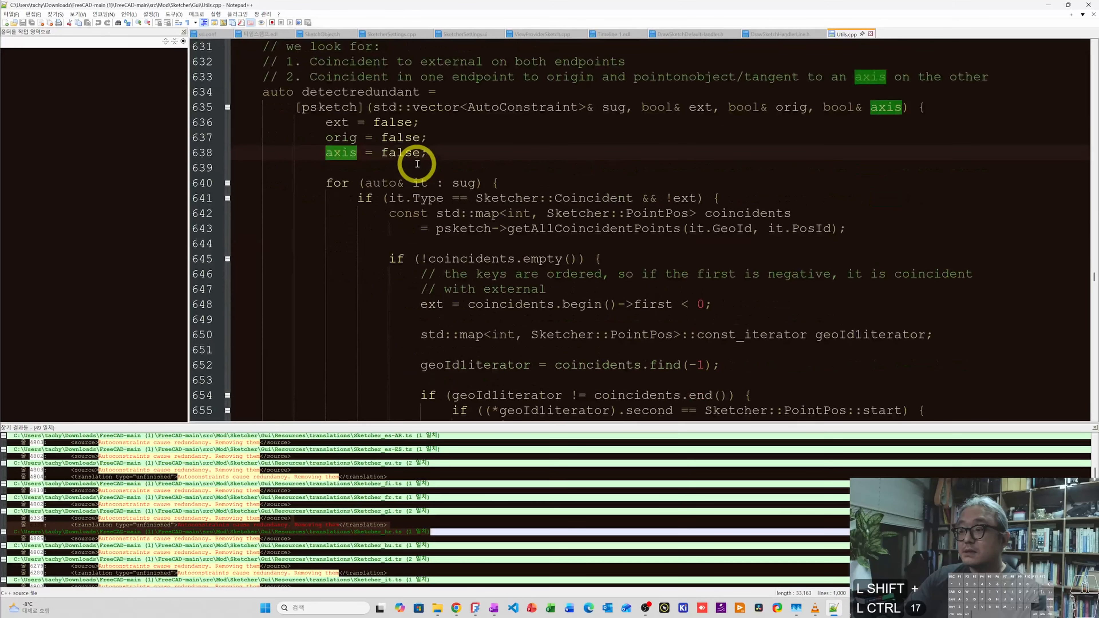
scroll(432, 165, up, 1)
scroll(428, 138, up, 2)
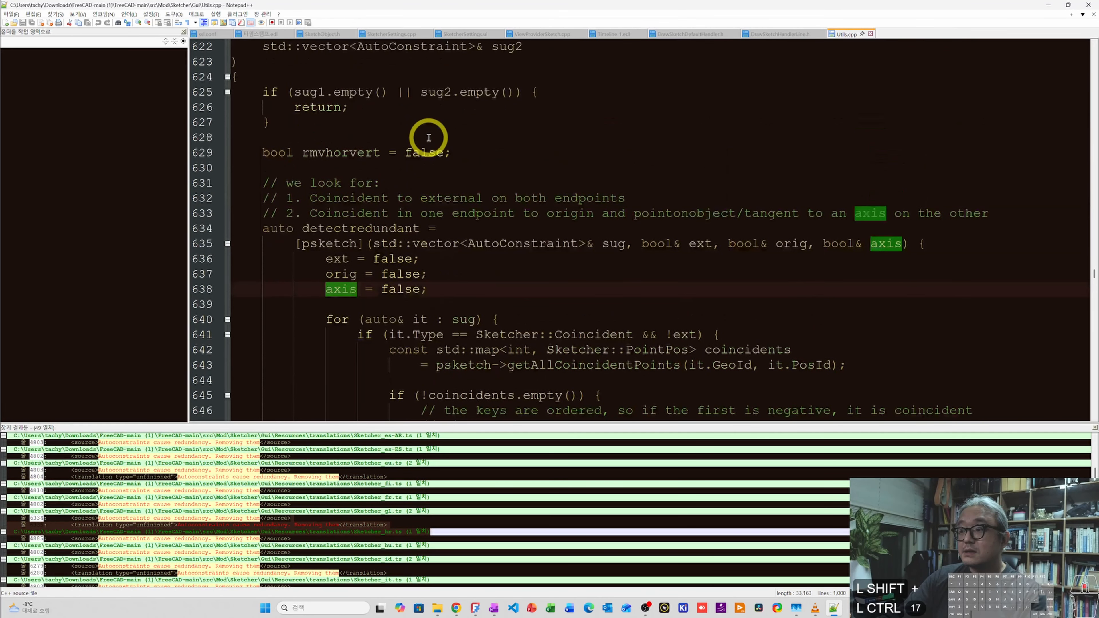
scroll(429, 138, up, 2)
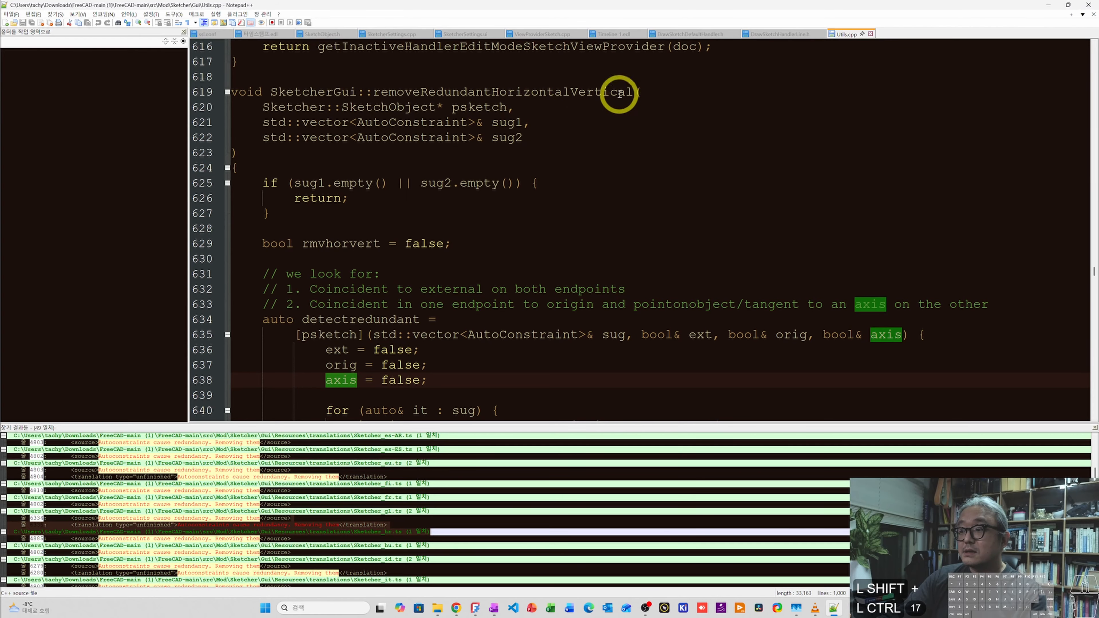
scroll(442, 119, down, 1)
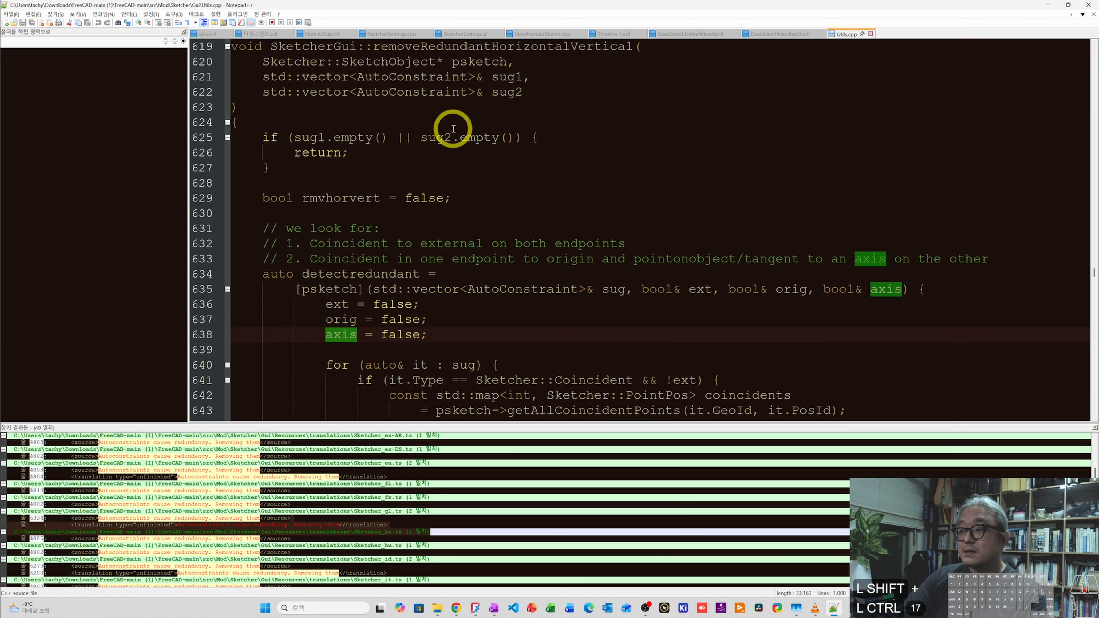
scroll(449, 123, up, 2)
double_click(449, 129)
Examine the rmvhorvert condition and the loop erasing horizontal or vertical constraints in Utils.cpp, and return to DrawSketchHandlerLine.h.
scroll(565, 168, down, 5)
scroll(566, 167, down, 13)
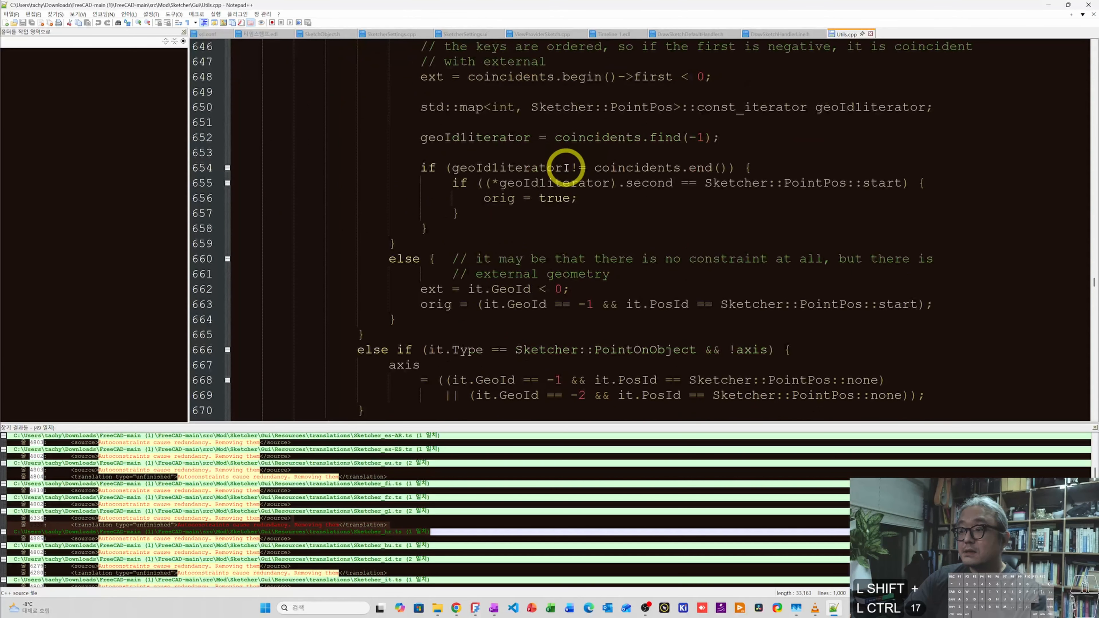
scroll(566, 167, down, 4)
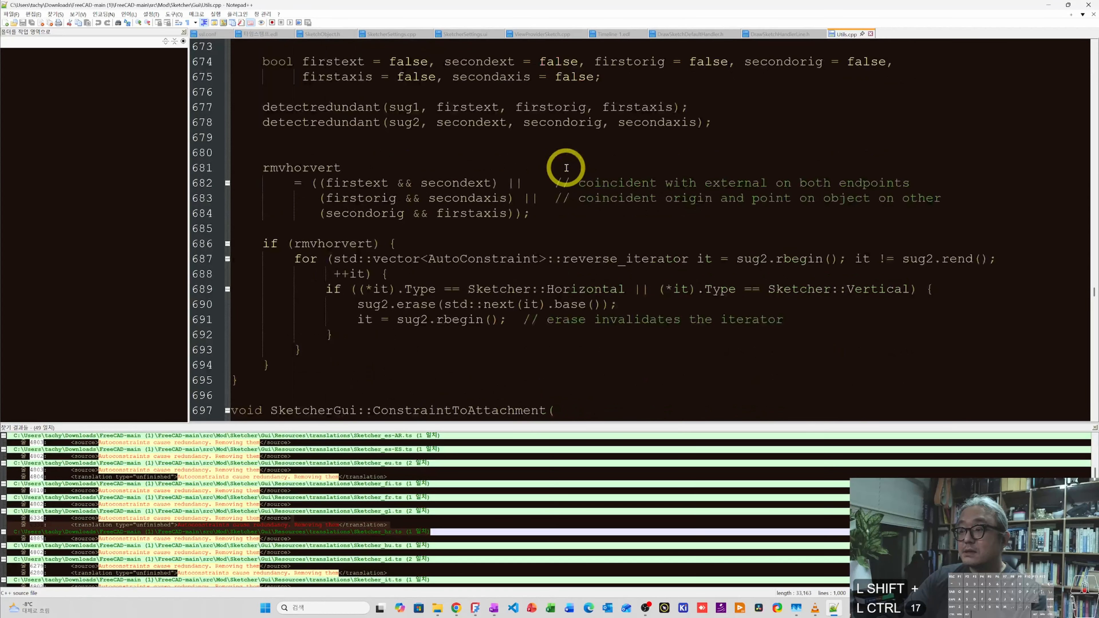
scroll(566, 167, up, 1)
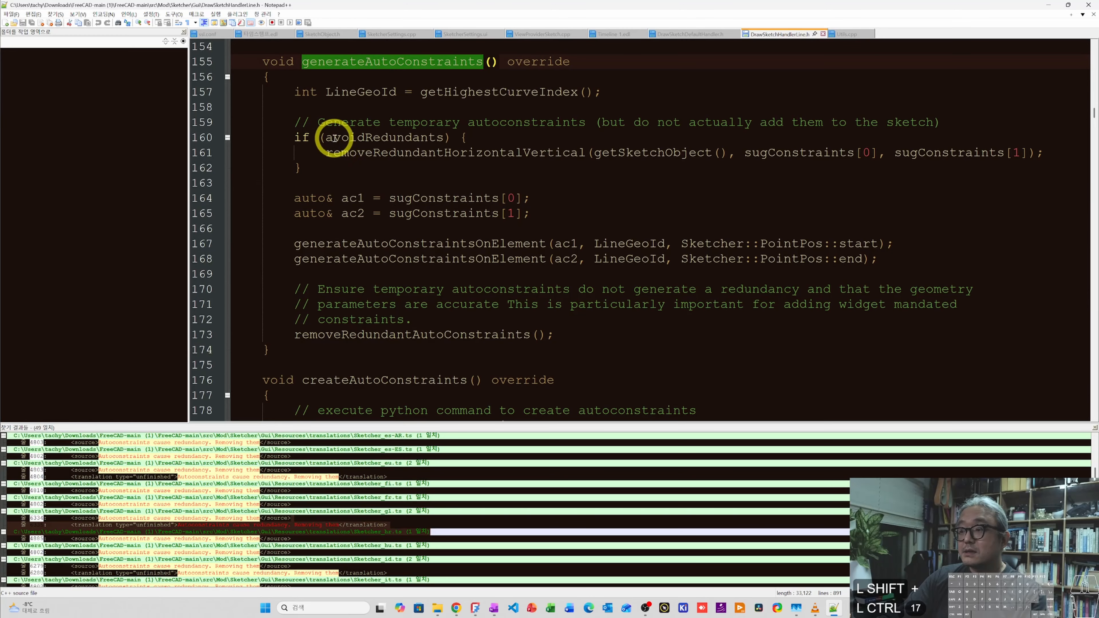
Highlight the removeRedundantHorizontalVertical call in generateAutoConstraints and bring the end of that function into view.
click(335, 139)
double_click(343, 154)
double_click(389, 153)
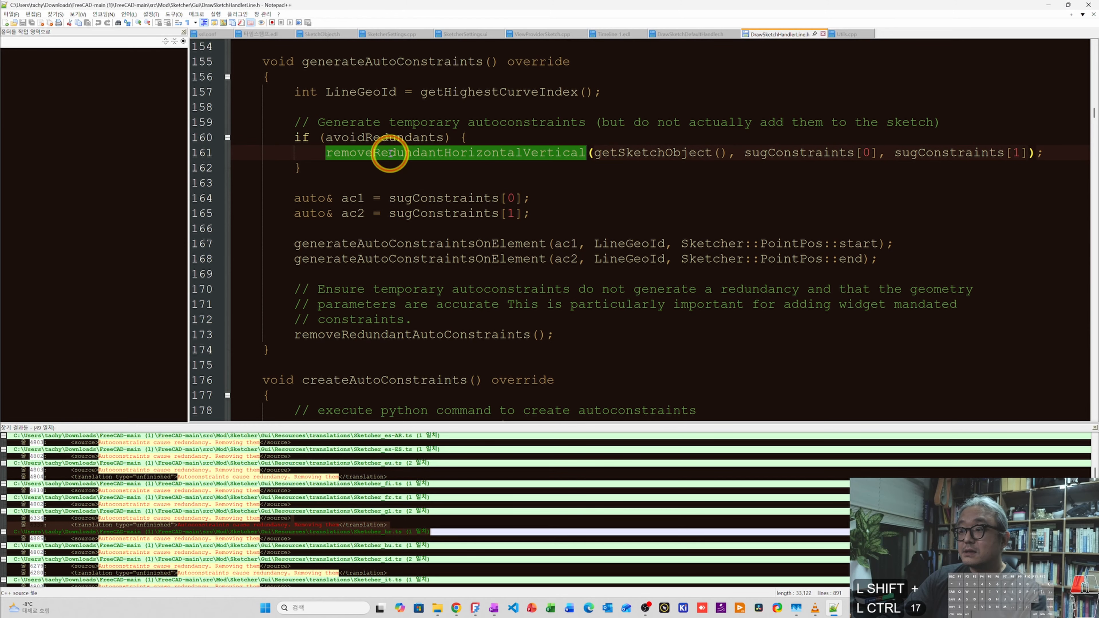
click(372, 196)
scroll(386, 231, down, 2)
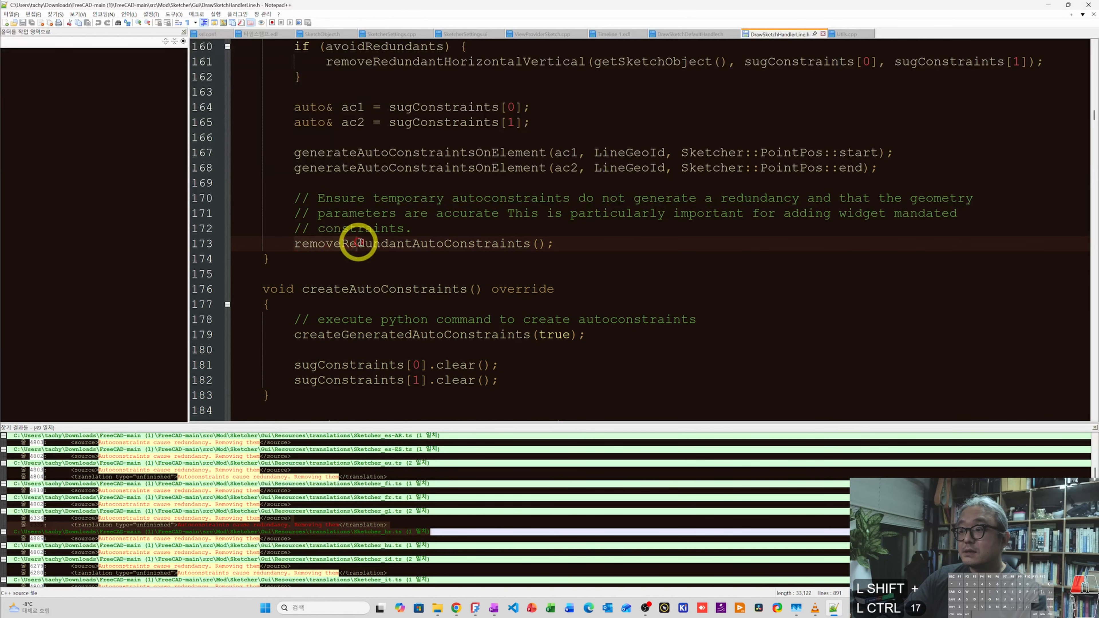
Highlight the removeRedundantAutoConstraints call on line 173 and switch back to FreeCAD.
click(394, 243)
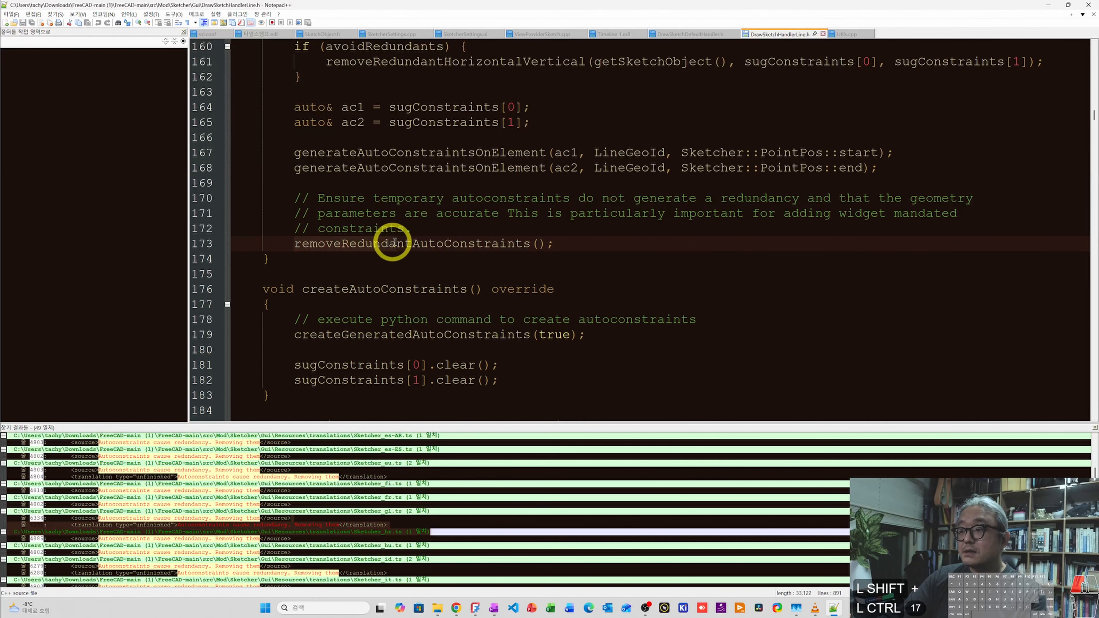
double_click(522, 244)
click(356, 245)
double_click(359, 244)
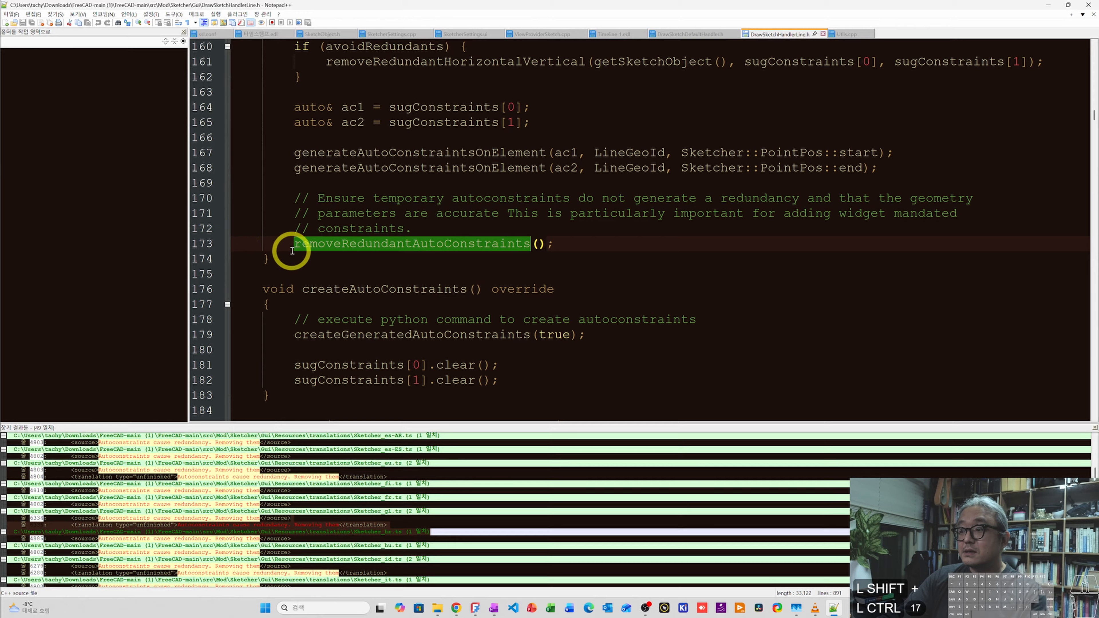
click(300, 246)
triple_click(300, 246)
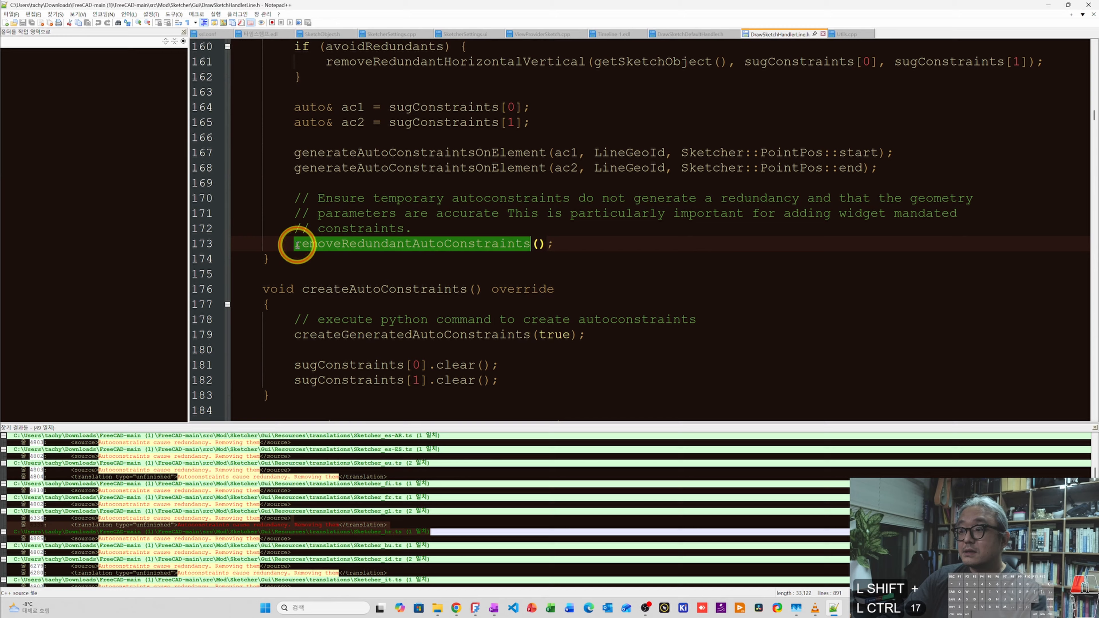
click(365, 272)
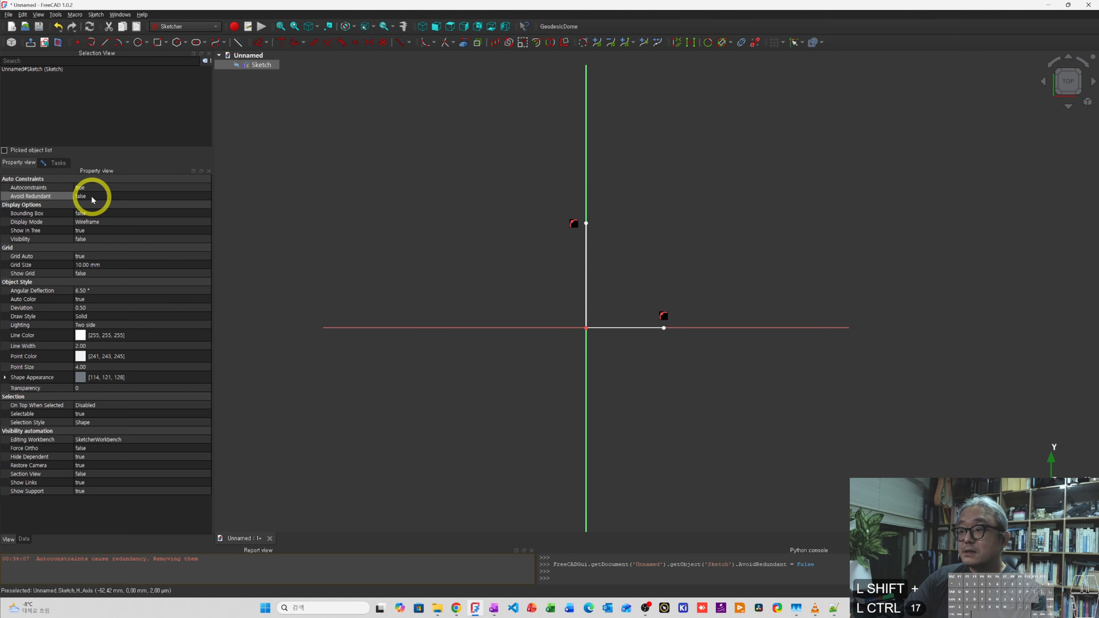
Set the sketch's Avoid Redundant property to true.
click(93, 197)
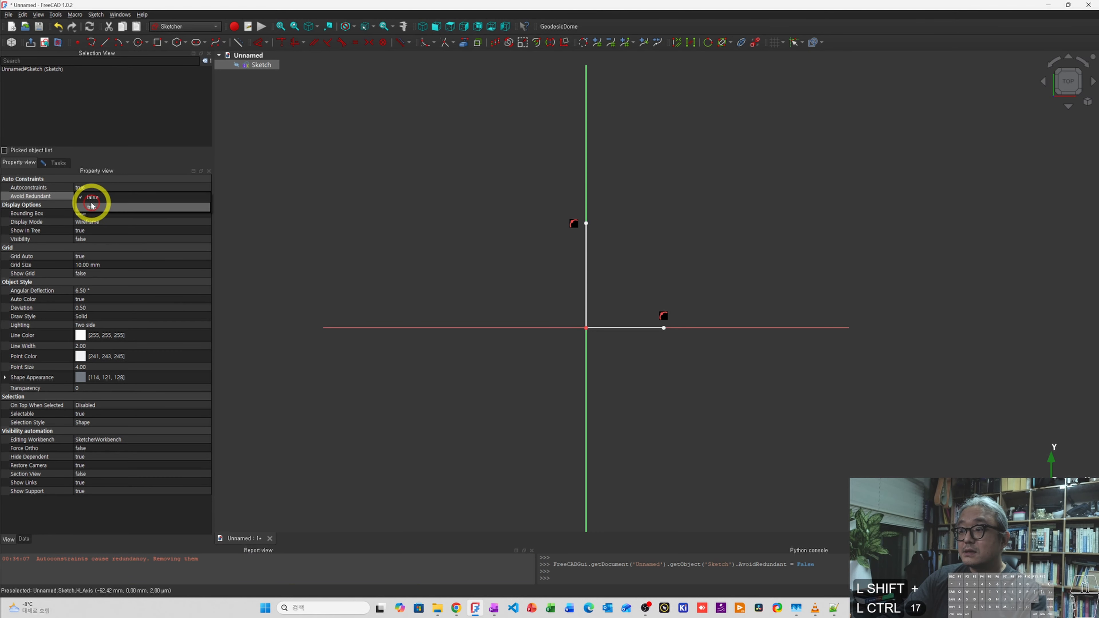
click(93, 200)
click(92, 188)
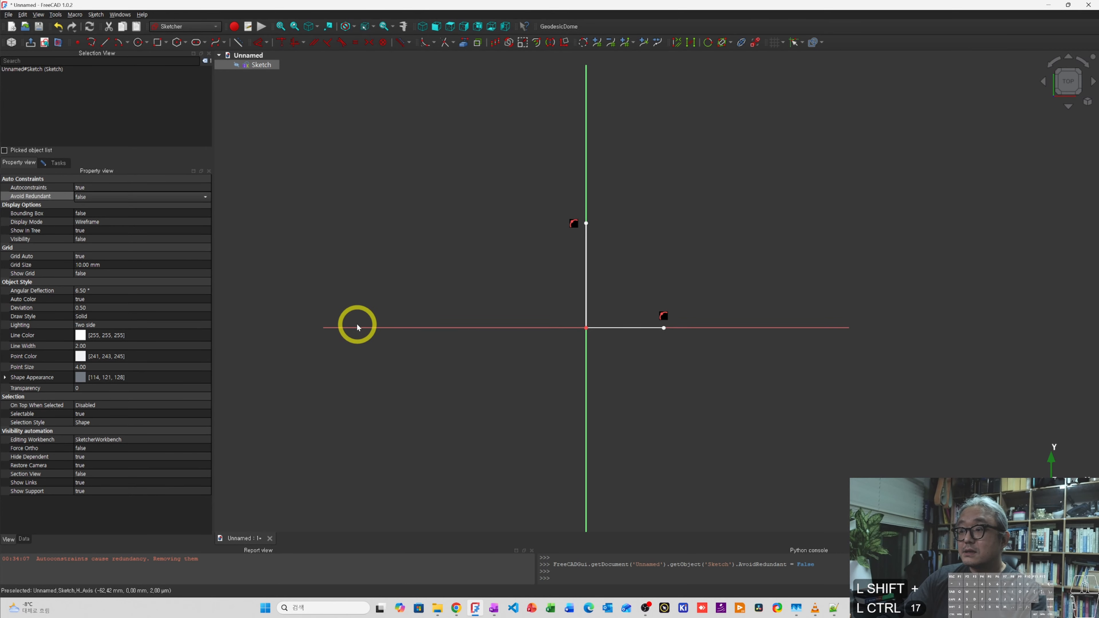
click(92, 197)
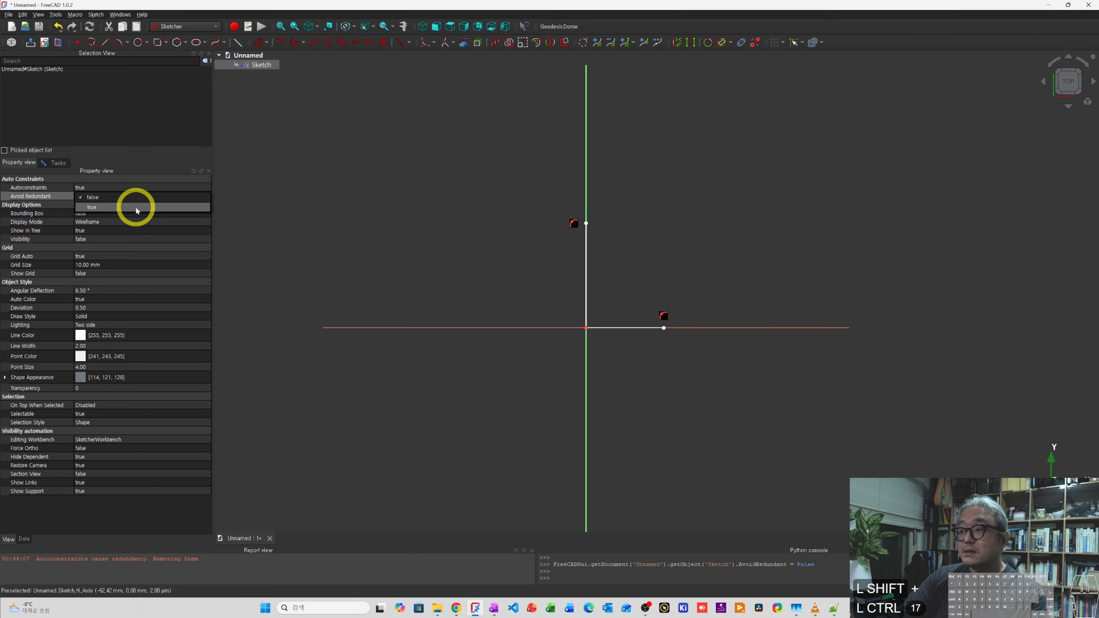
click(173, 208)
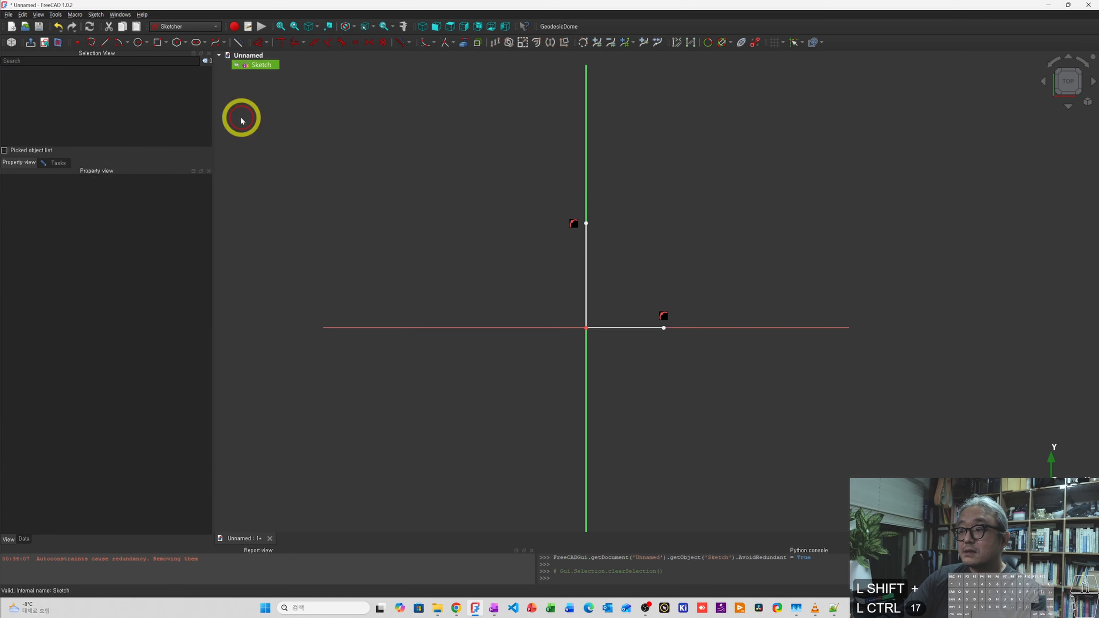
Open the sketch for editing, inspect the Auto constraints and Auto remove redundants settings of its constraint list, and close the sketch.
right_click(259, 66)
click(277, 72)
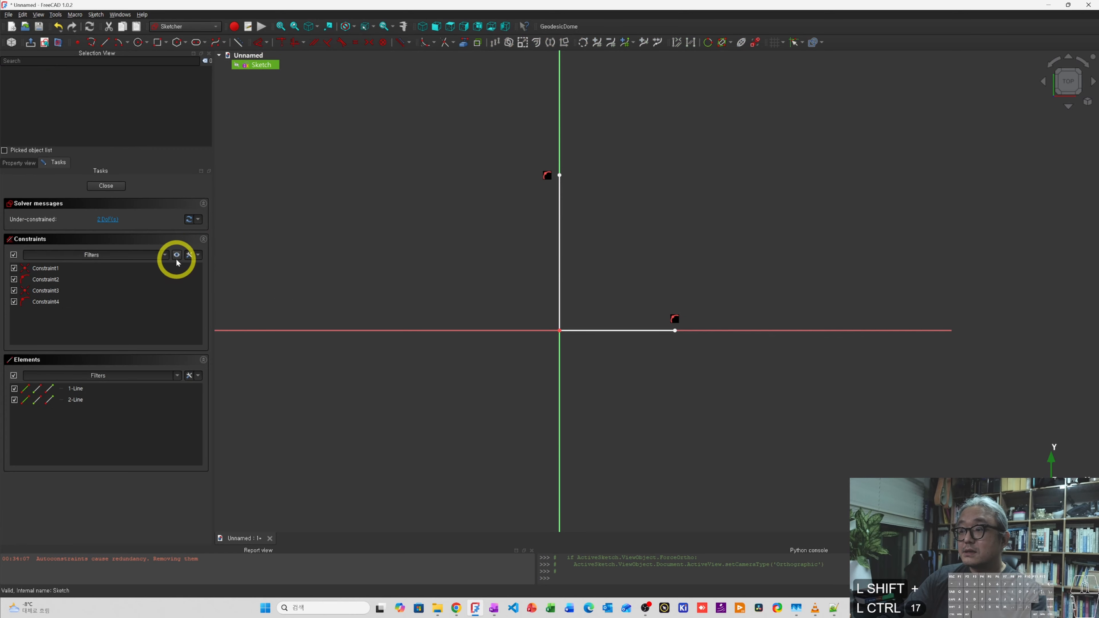
click(198, 255)
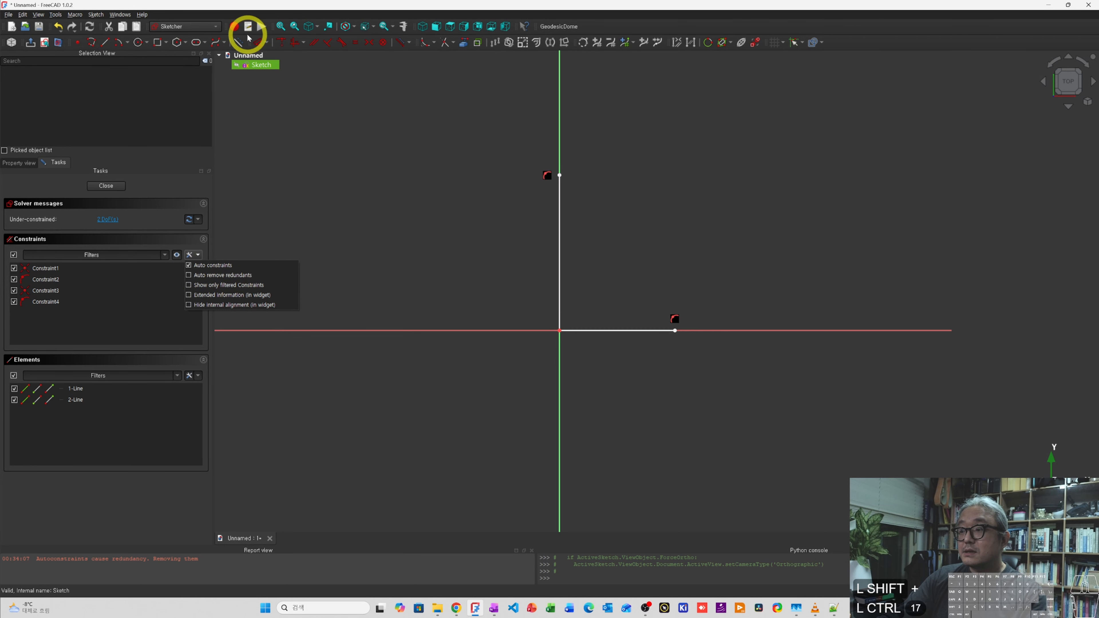
click(191, 275)
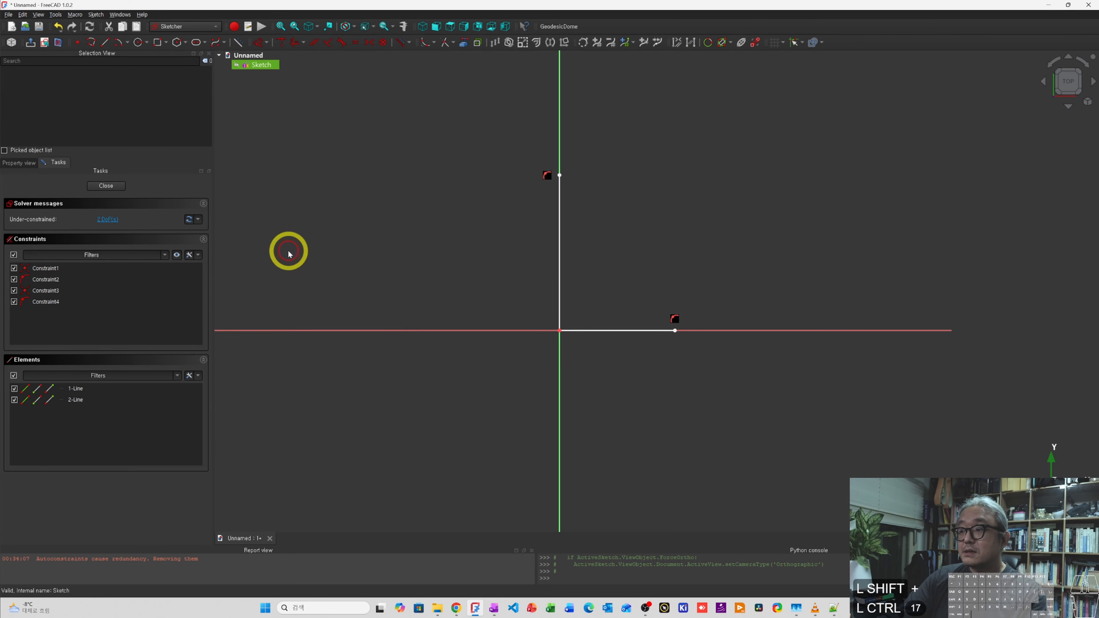
click(120, 190)
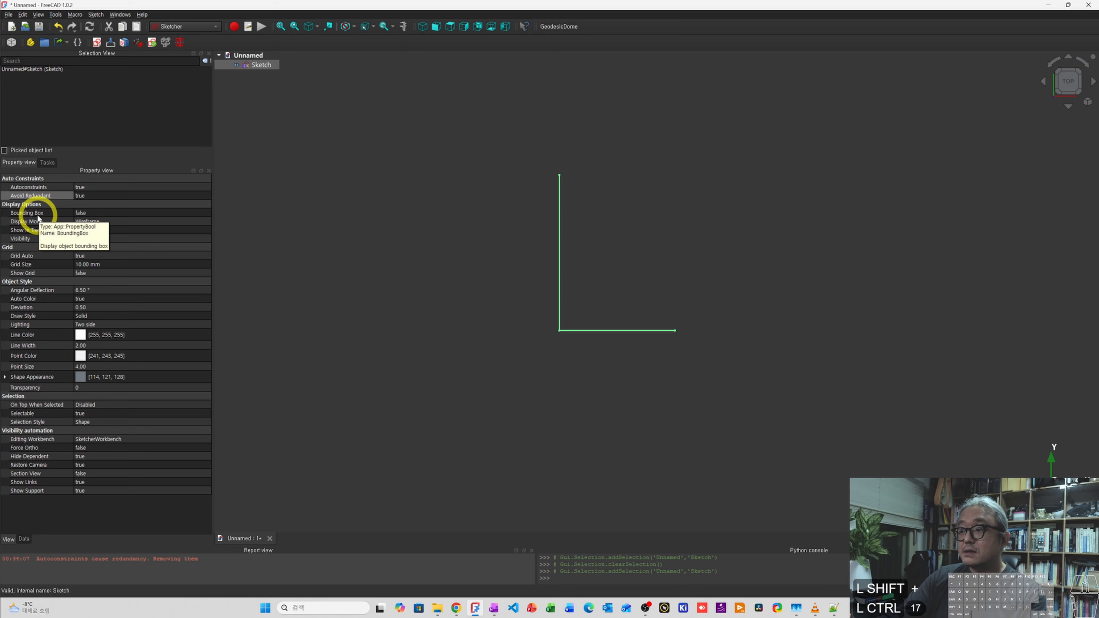
Reopen the sketch for editing and delete both lines drawn along the axes.
click(271, 70)
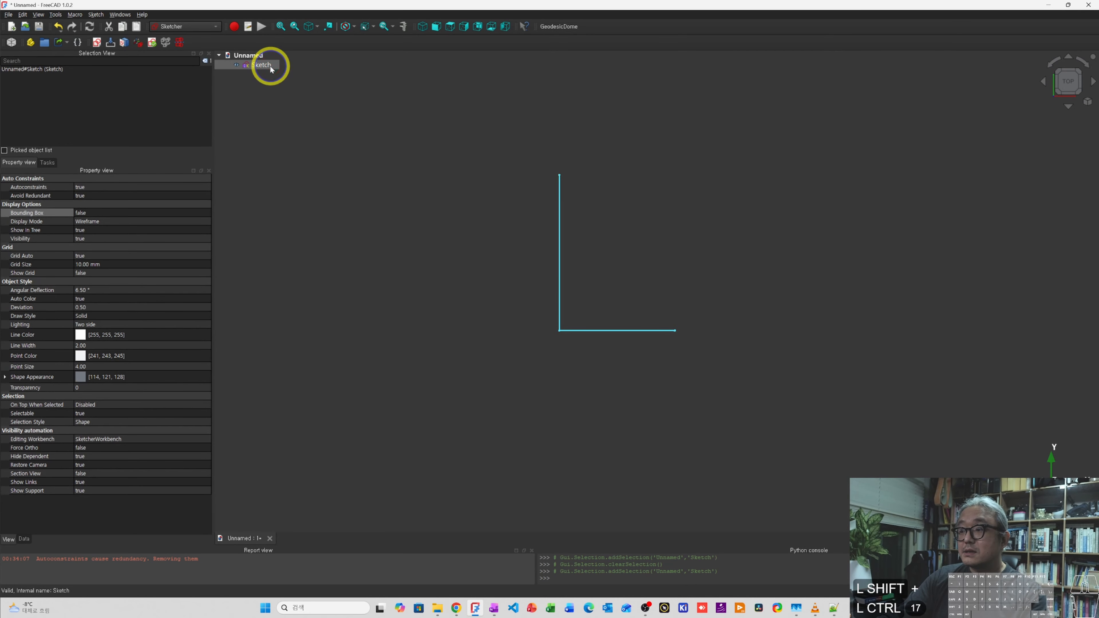
right_click(270, 69)
click(292, 73)
scroll(512, 209, down, 3)
drag(485, 160, 723, 352)
key(shift+Delete)
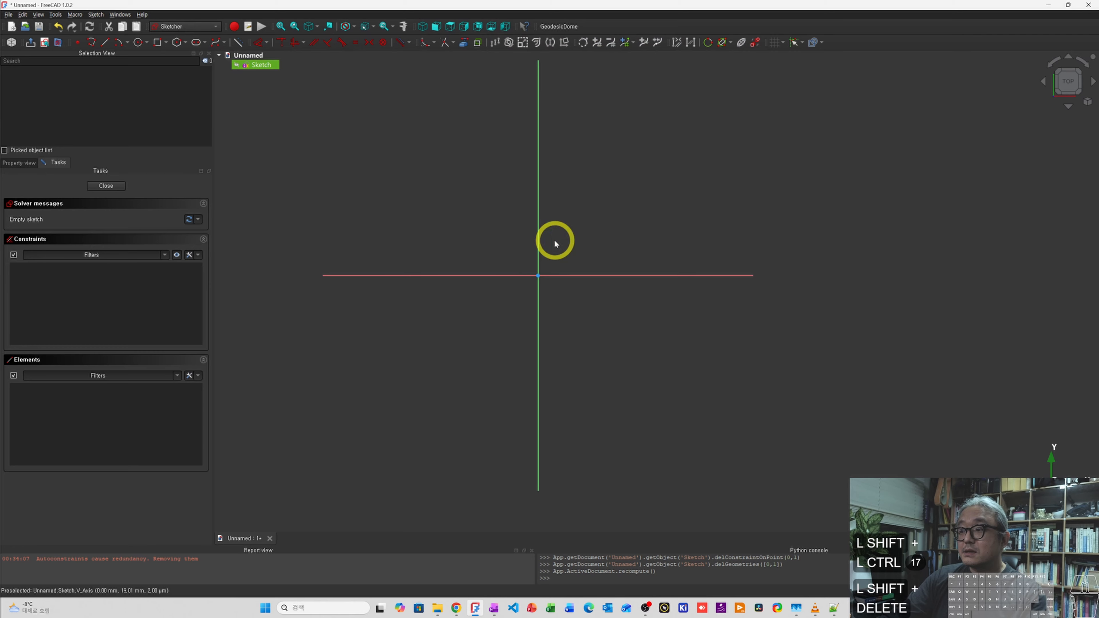
Draw a centre-point circle above and right of the origin in the empty sketch and finish editing.
click(139, 43)
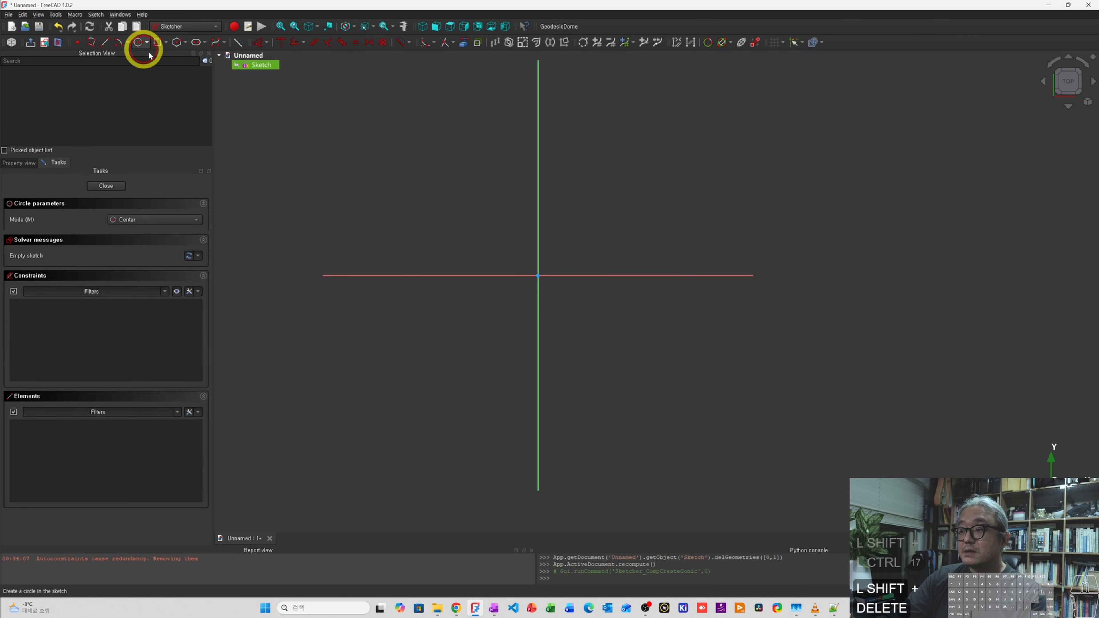
click(621, 161)
click(693, 196)
click(104, 189)
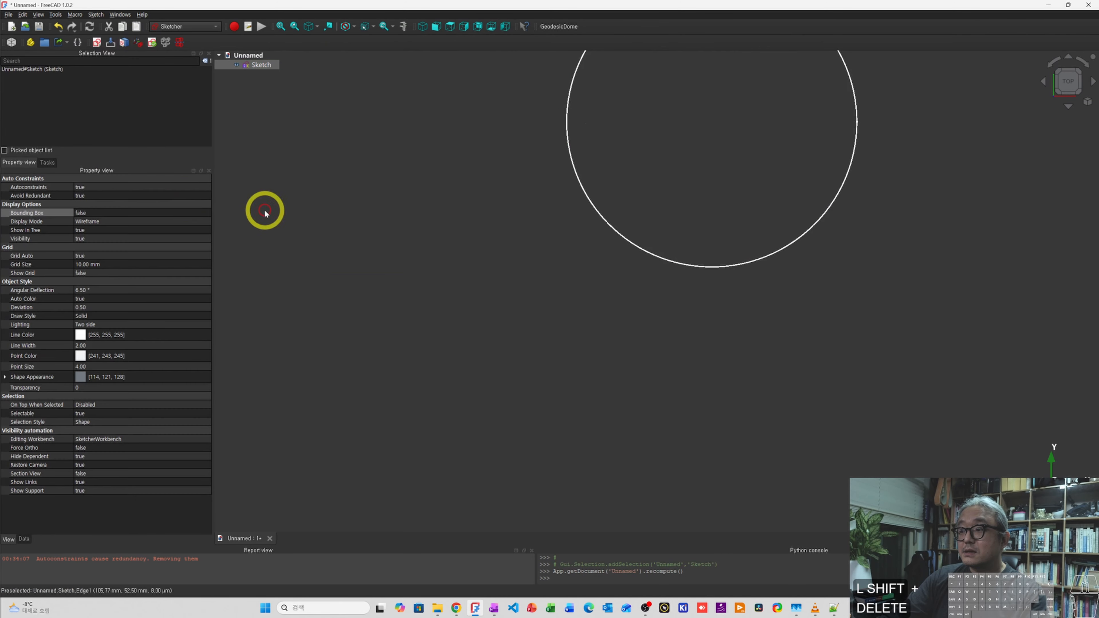
Set the Bounding Box property of the sketch with the circle to true.
click(311, 120)
click(261, 65)
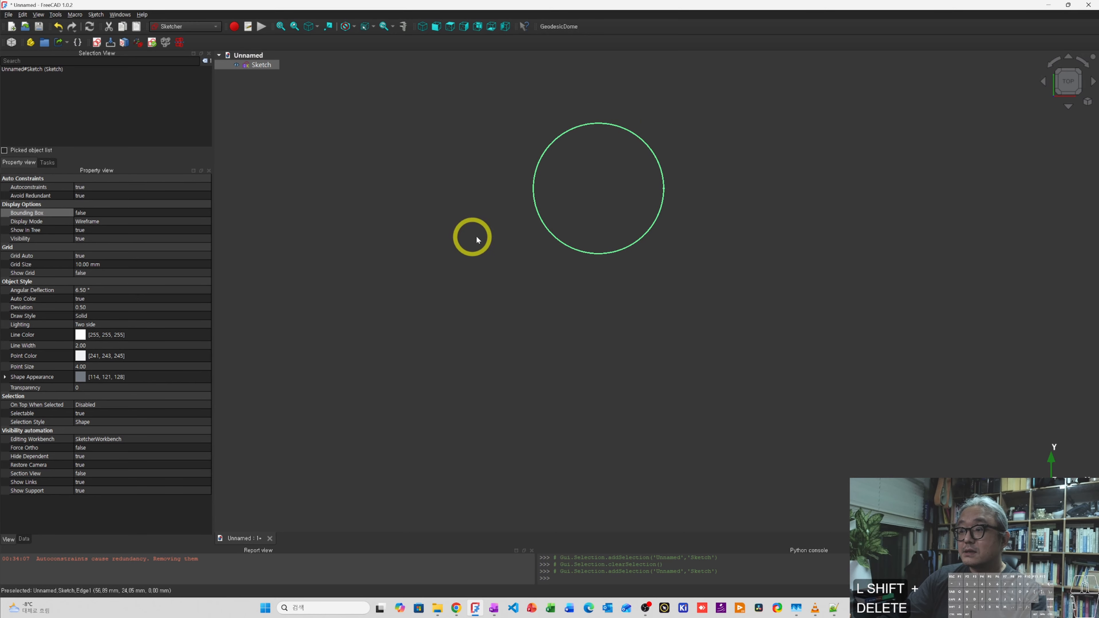
click(463, 250)
click(261, 64)
click(100, 213)
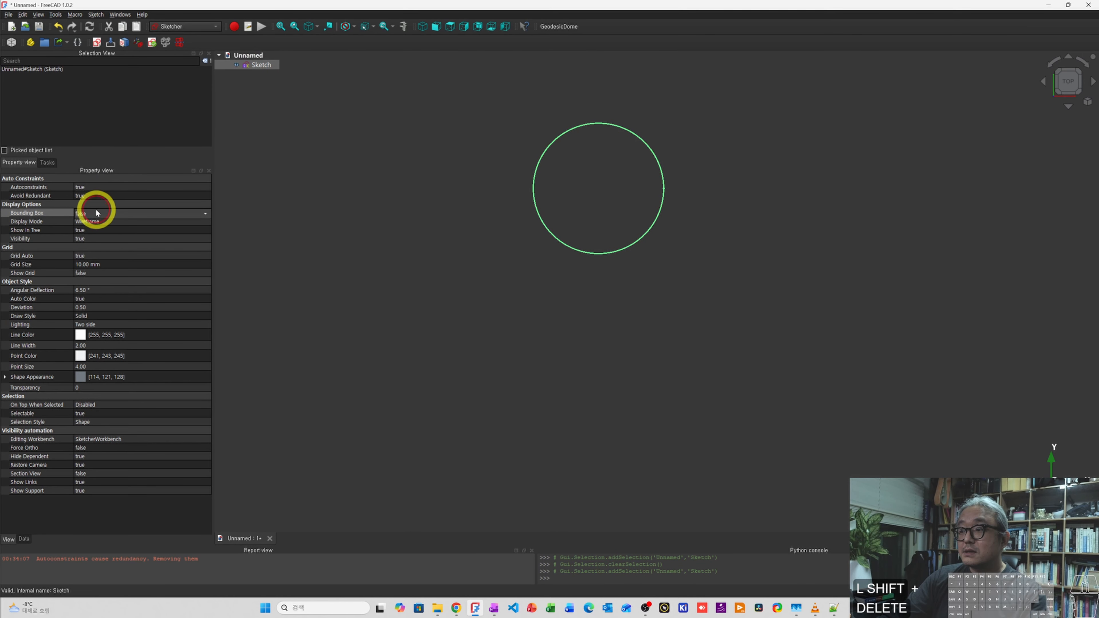
click(87, 223)
click(410, 248)
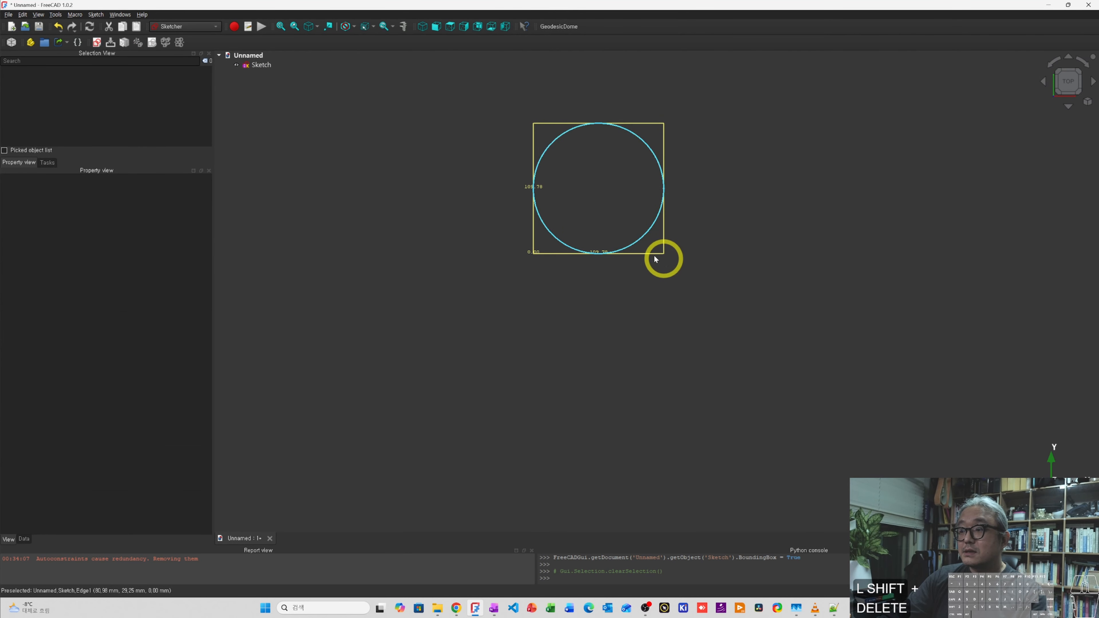
Reopen the sketch, add a second, smaller circle at the first one's upper right, and finish editing.
double_click(261, 64)
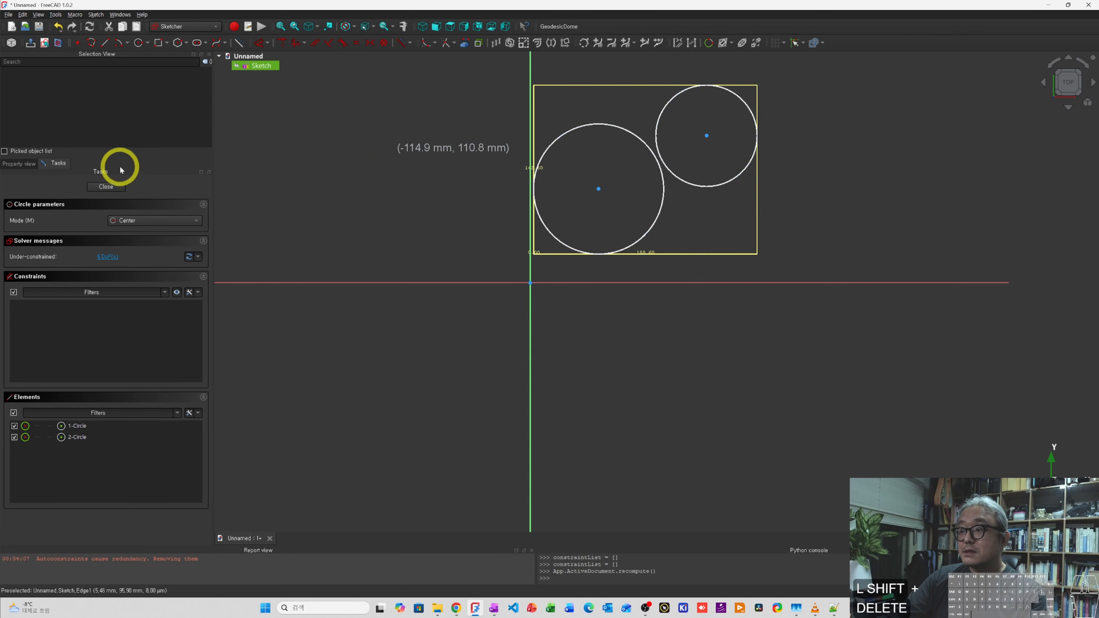
click(106, 186)
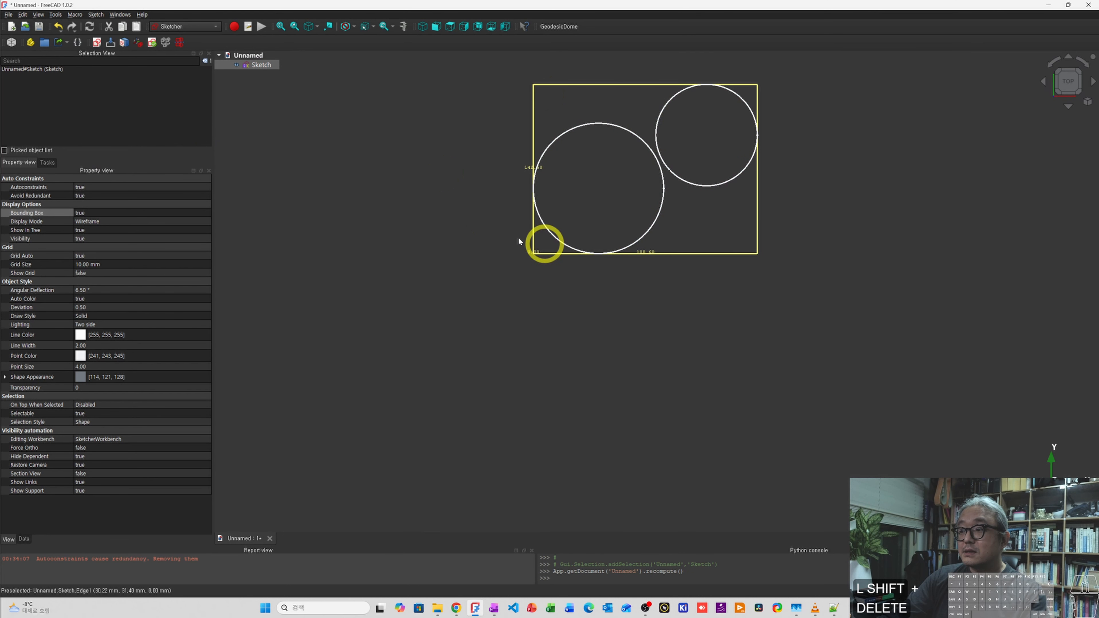
Copy and paste the sketch, and move the duplicate's two circles to the lower left of the originals before closing it.
click(253, 67)
key(ctrl+c)
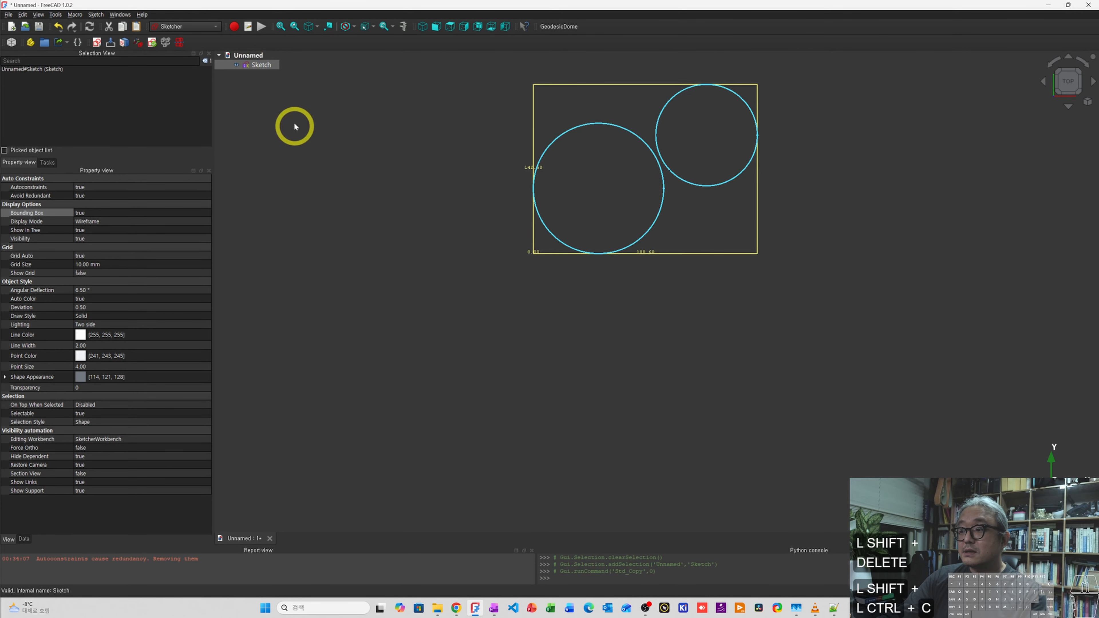
key(ctrl+v)
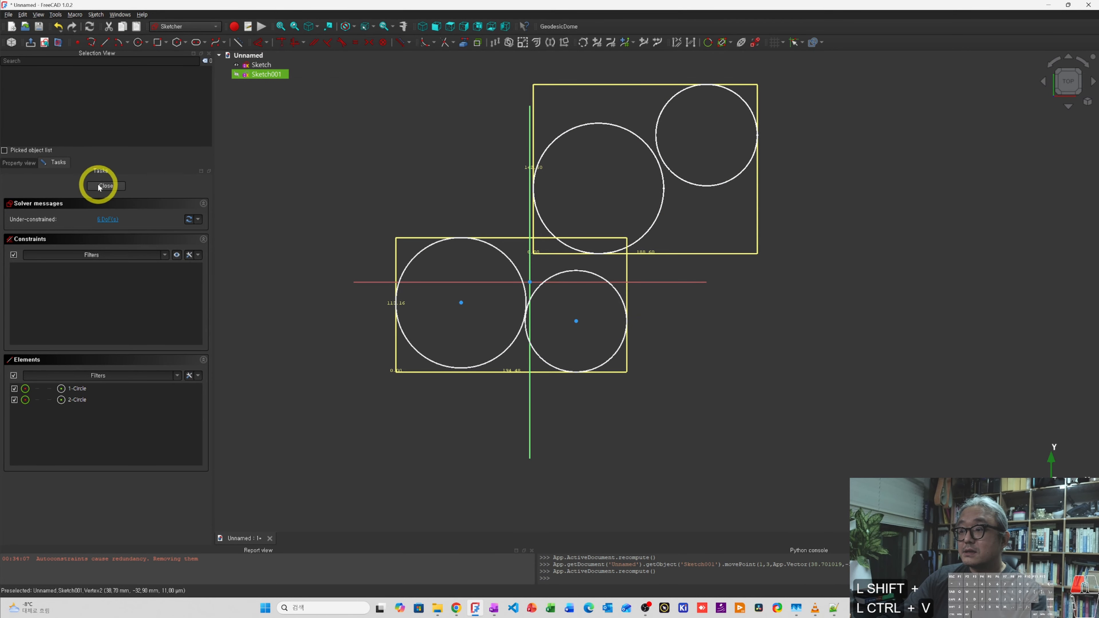
click(105, 186)
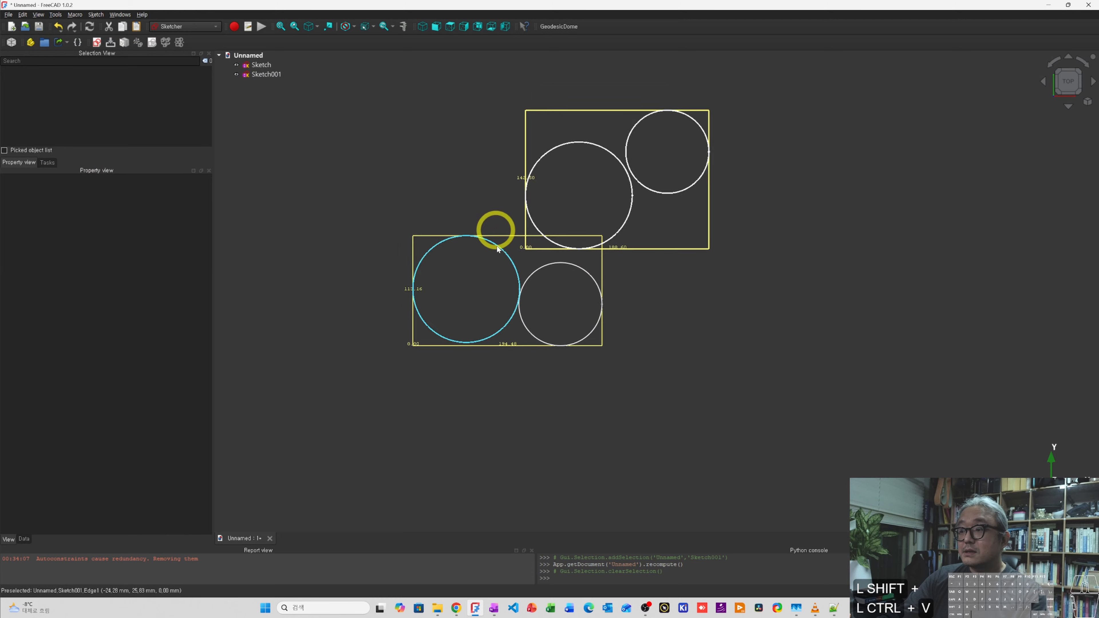
Set the Bounding Box property to false for both the original sketch and its copy.
click(266, 74)
click(261, 65)
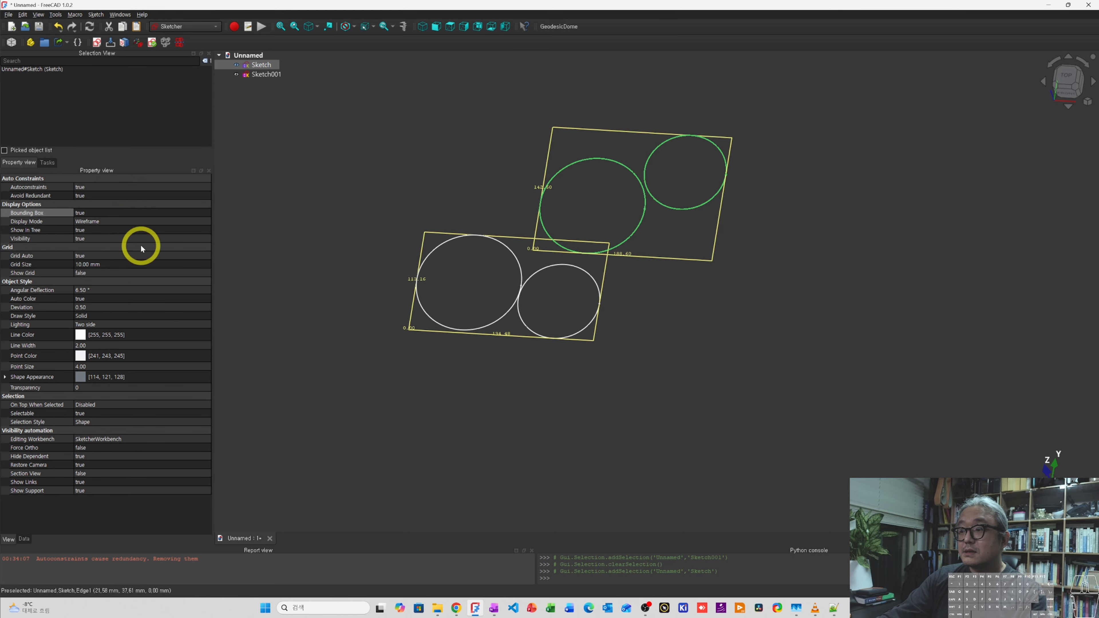
click(122, 212)
click(356, 174)
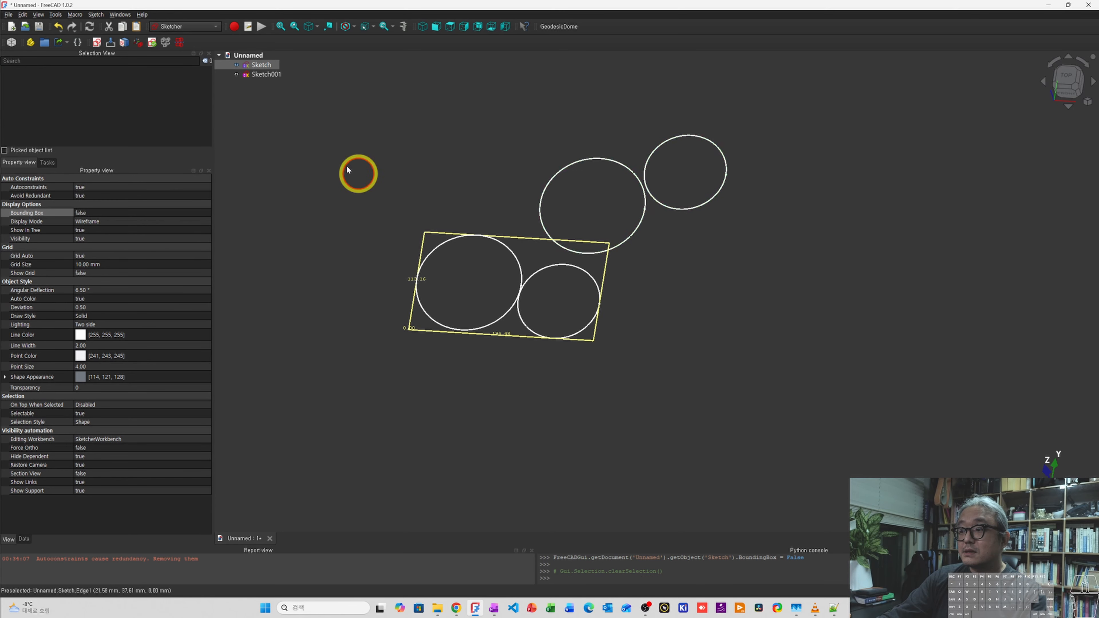
click(276, 74)
Review the Display Mode choices of the original sketch without changing the mode.
click(263, 65)
key(F12)
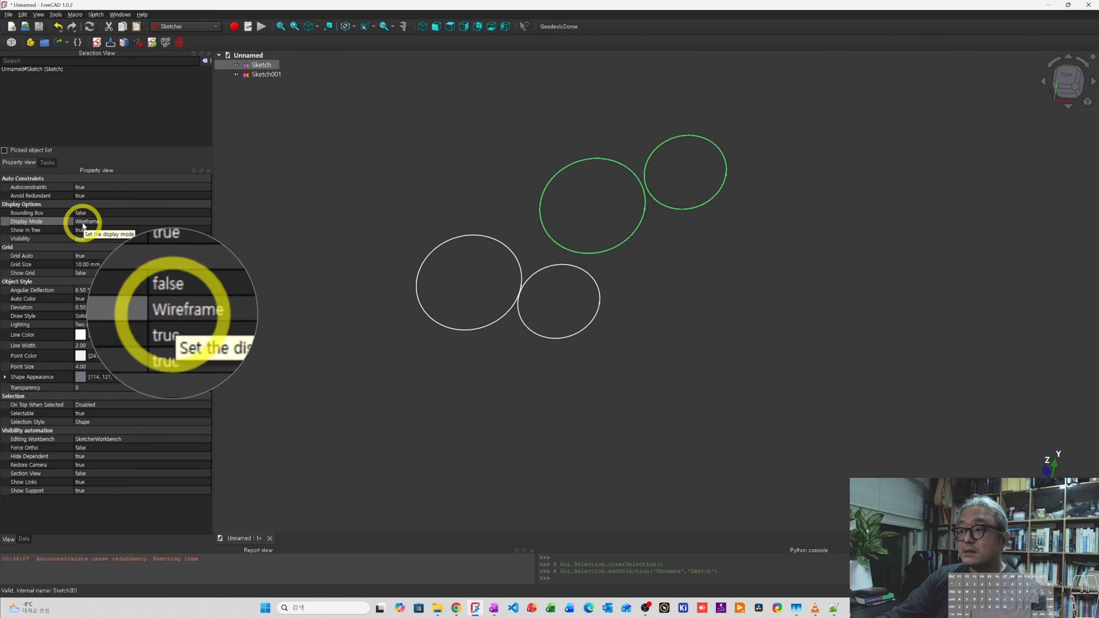
key(F12)
click(148, 221)
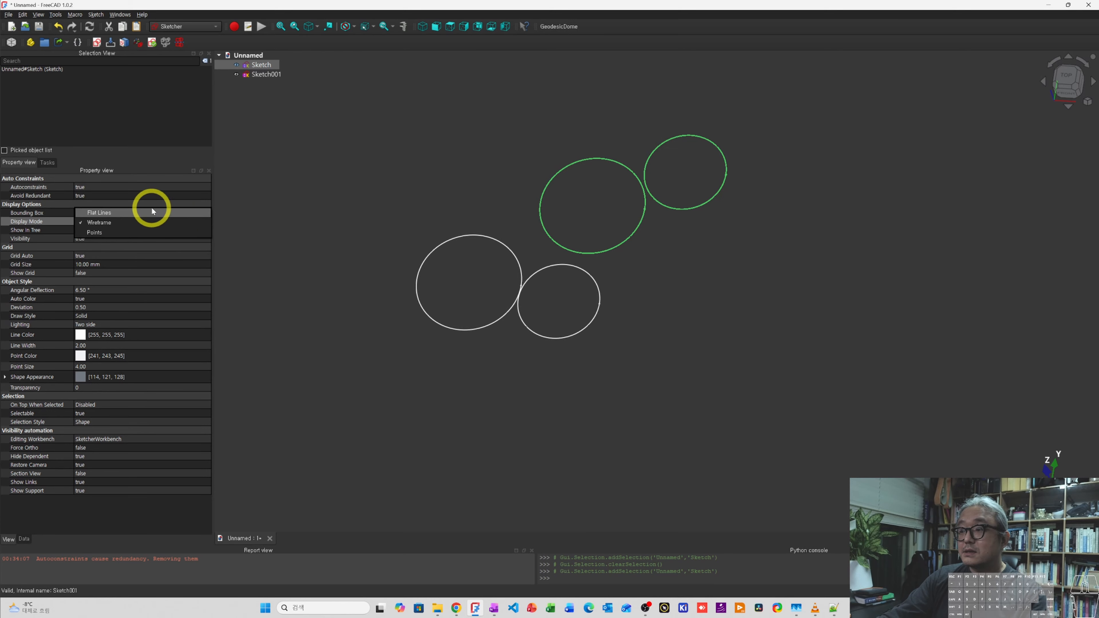
click(235, 198)
Open the copied sketch for editing and delete both of its circles.
click(266, 74)
double_click(266, 75)
key(Delete)
key(Delete)
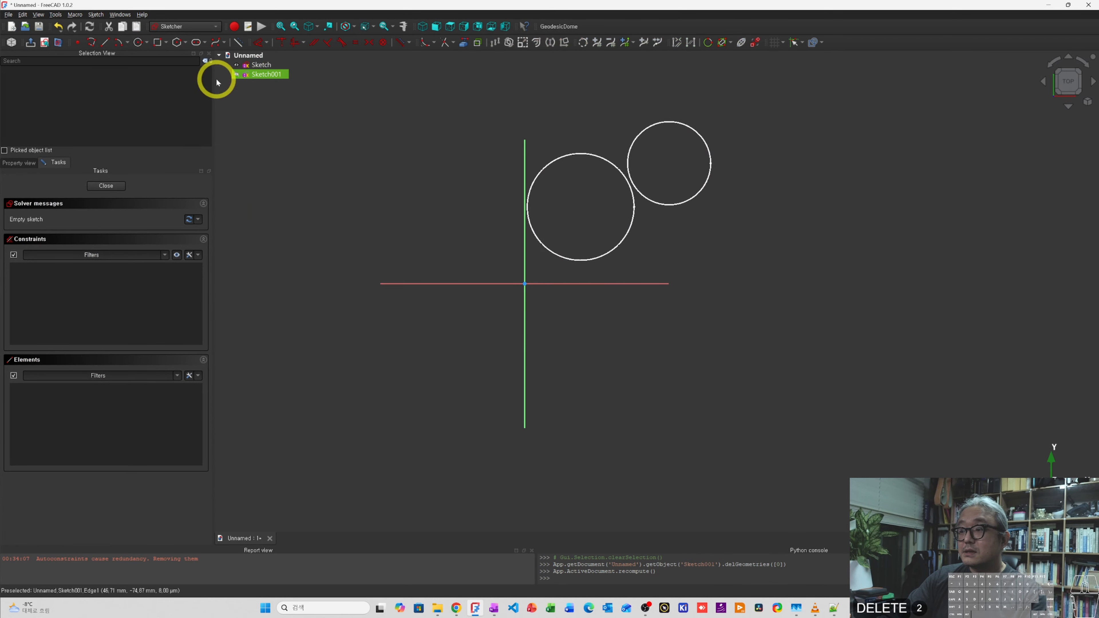
Draw two rectangles side by side below the horizontal axis, the right one about 69 by 69 mm, and close the sketch.
click(158, 42)
click(560, 334)
click(625, 379)
click(672, 335)
click(736, 400)
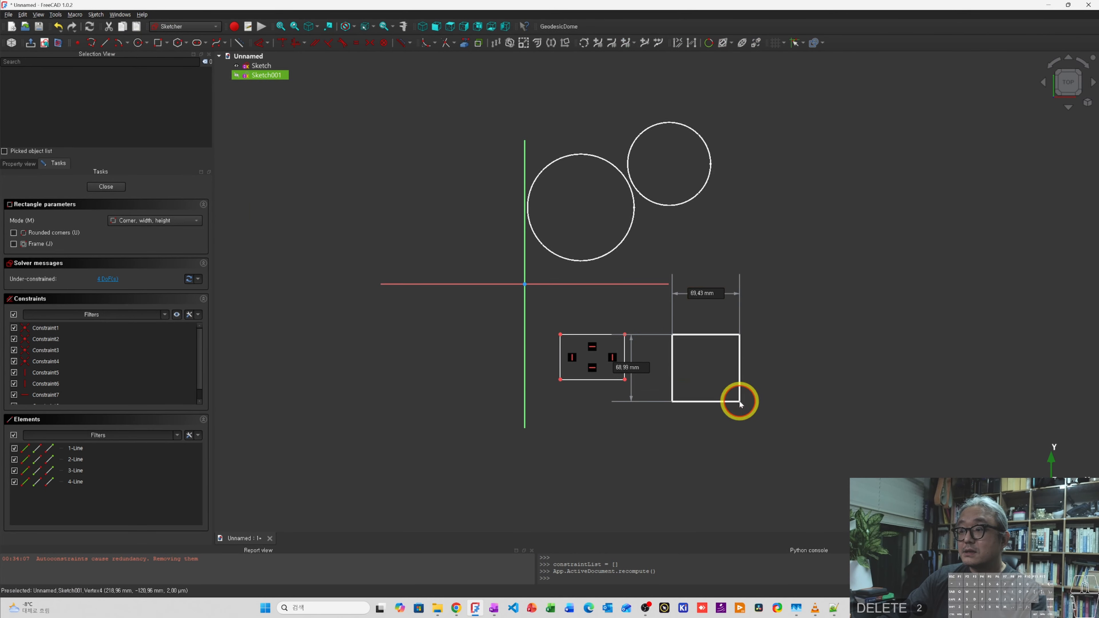
click(106, 187)
Set the Display Mode of the sketch with the rectangles to Points.
click(113, 226)
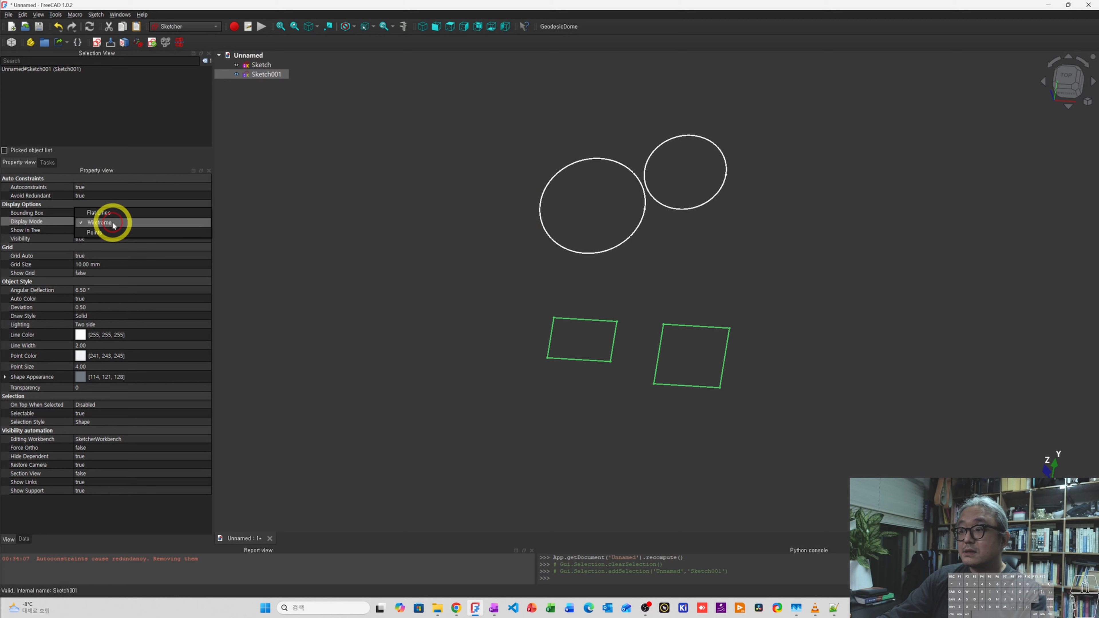
click(101, 232)
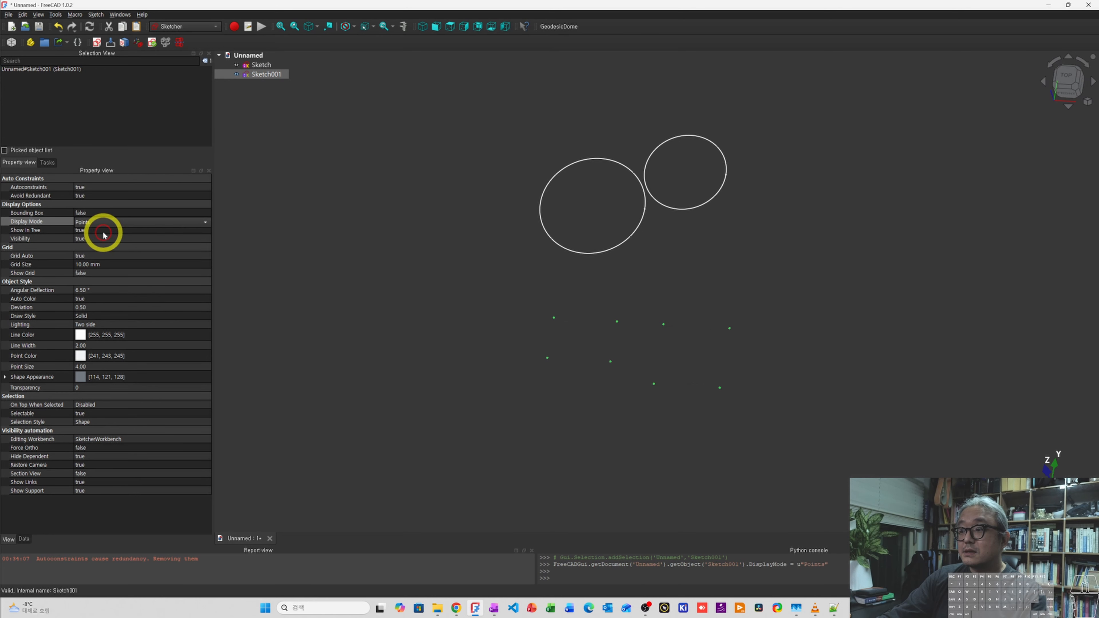
click(597, 365)
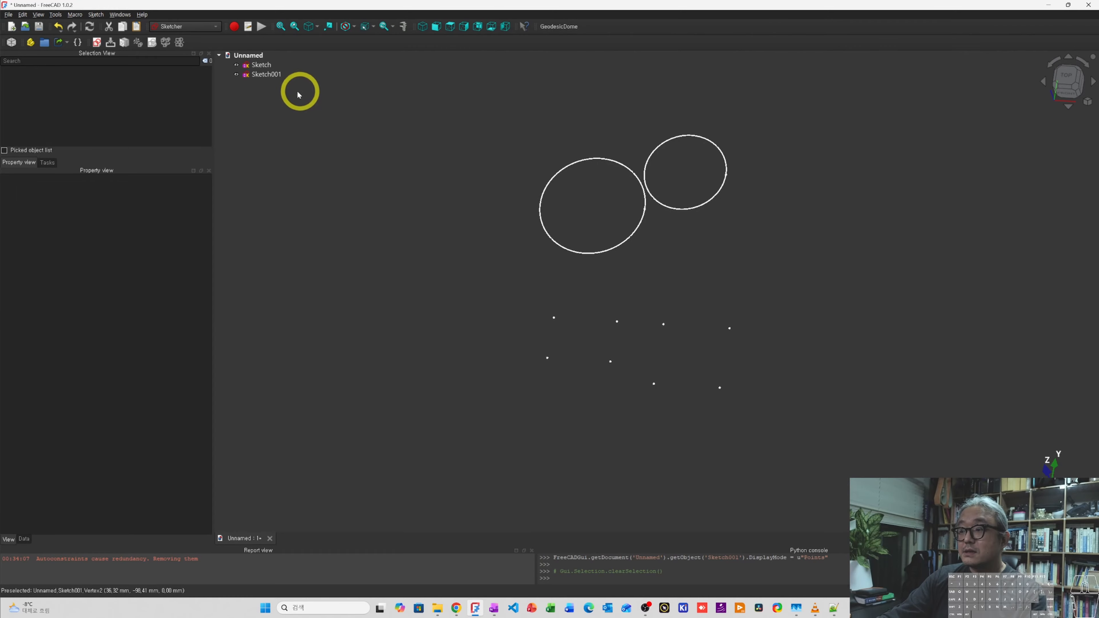
Try the Wireframe and Flat Lines display modes on the sketch with the rectangles.
click(270, 74)
click(106, 222)
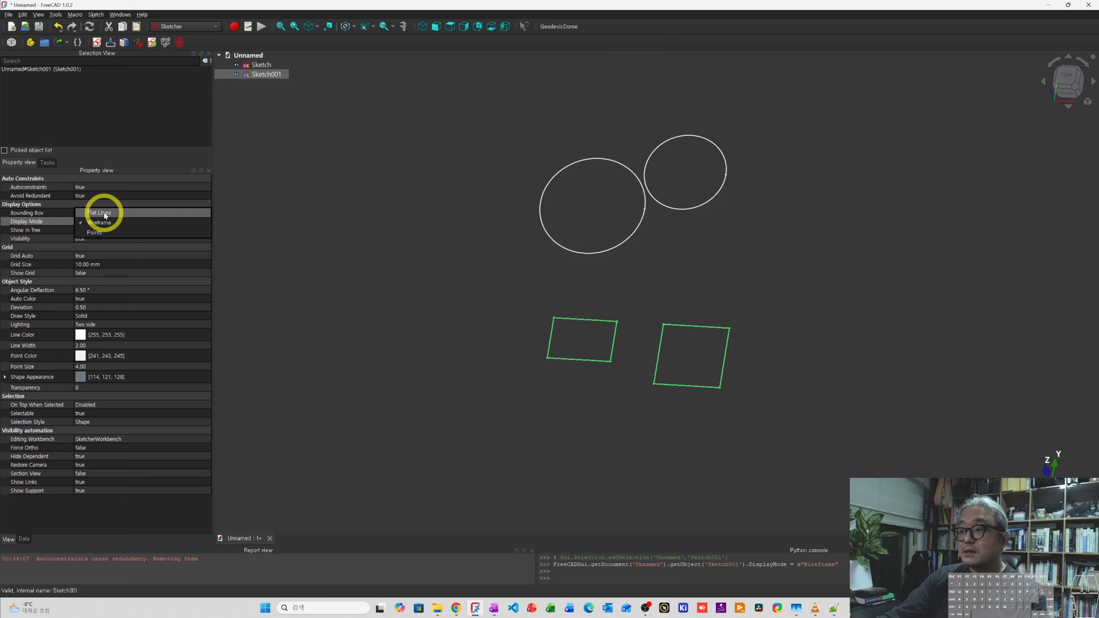
click(100, 213)
click(325, 273)
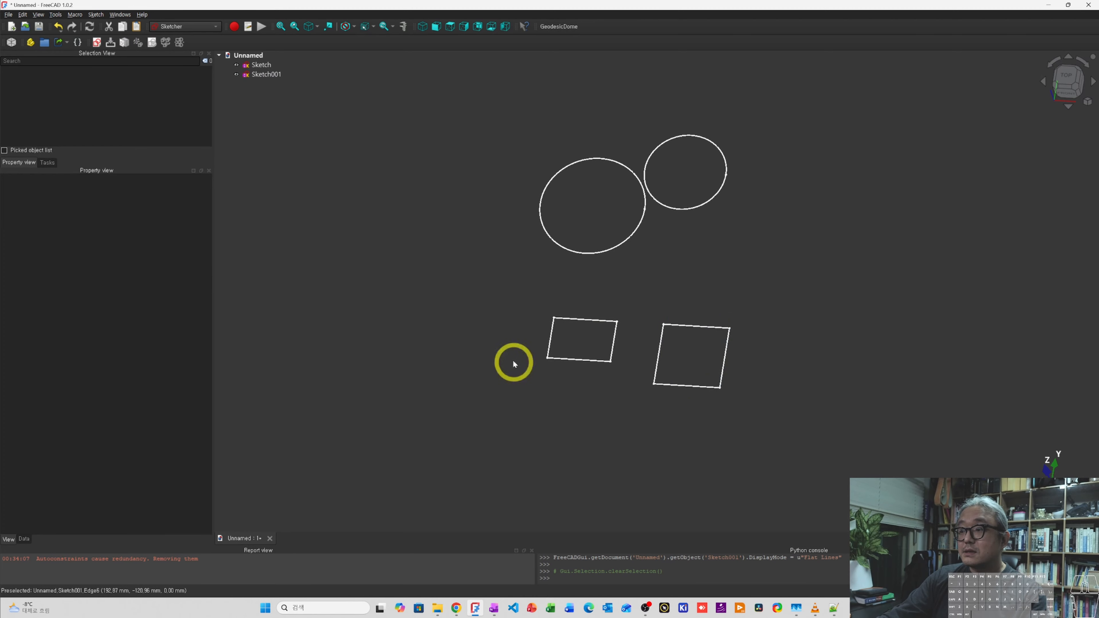
Switch to the Draft workbench and draw a filled rectangle to the right of the working plane grid.
click(186, 27)
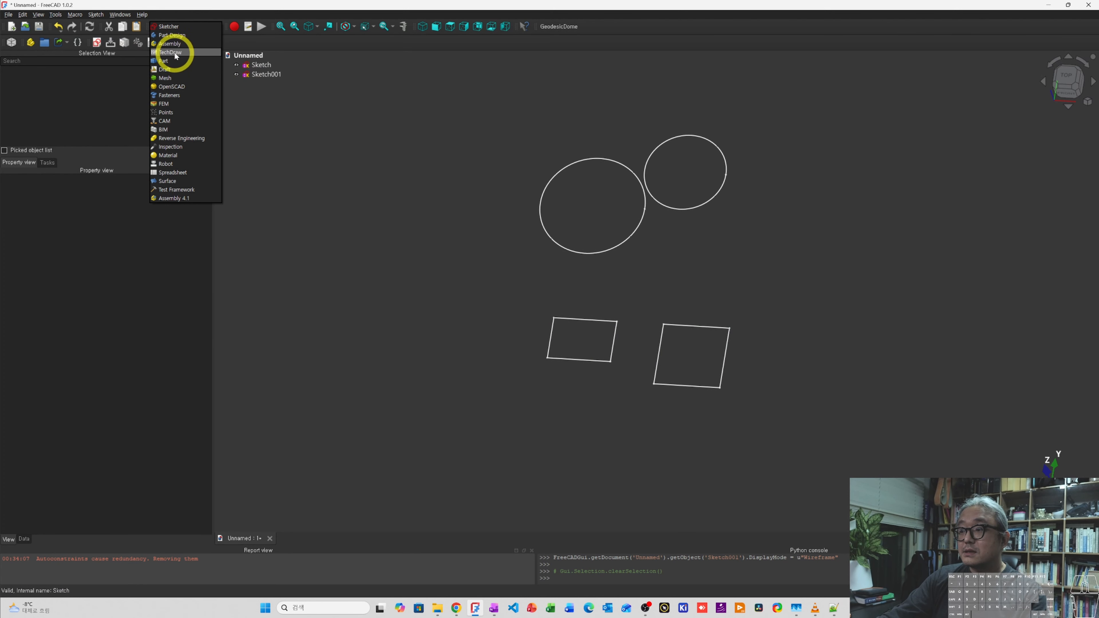
click(269, 118)
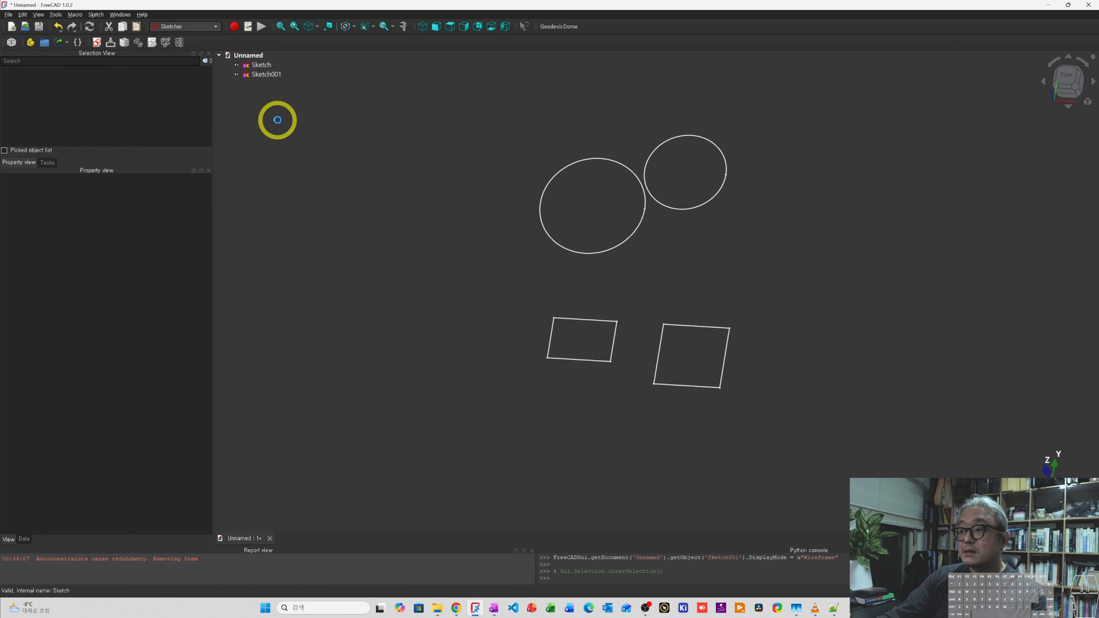
click(244, 43)
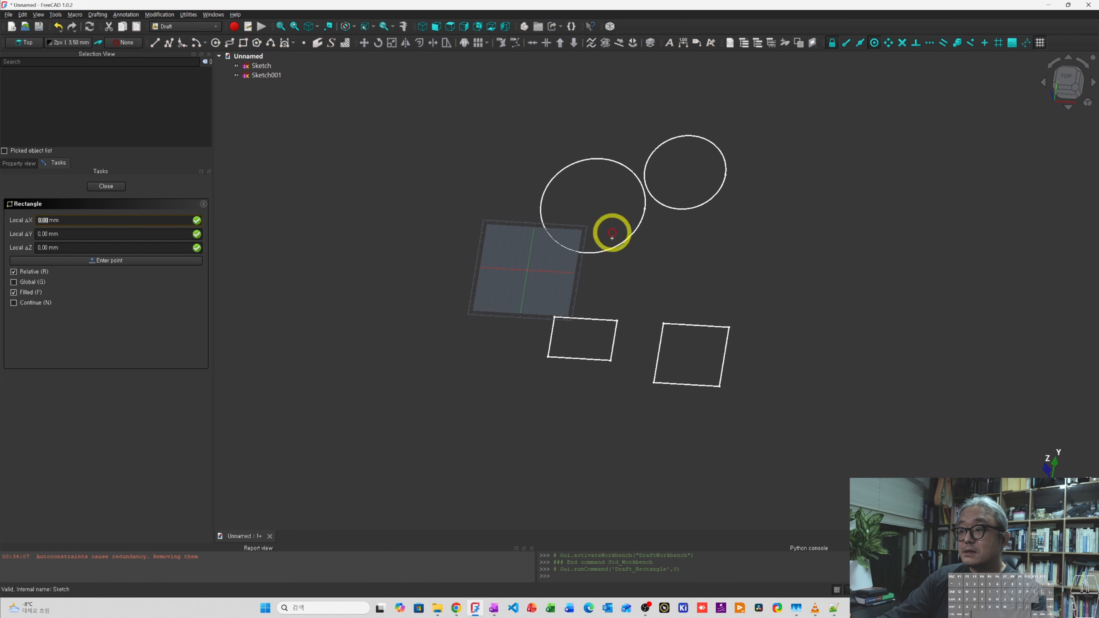
click(755, 296)
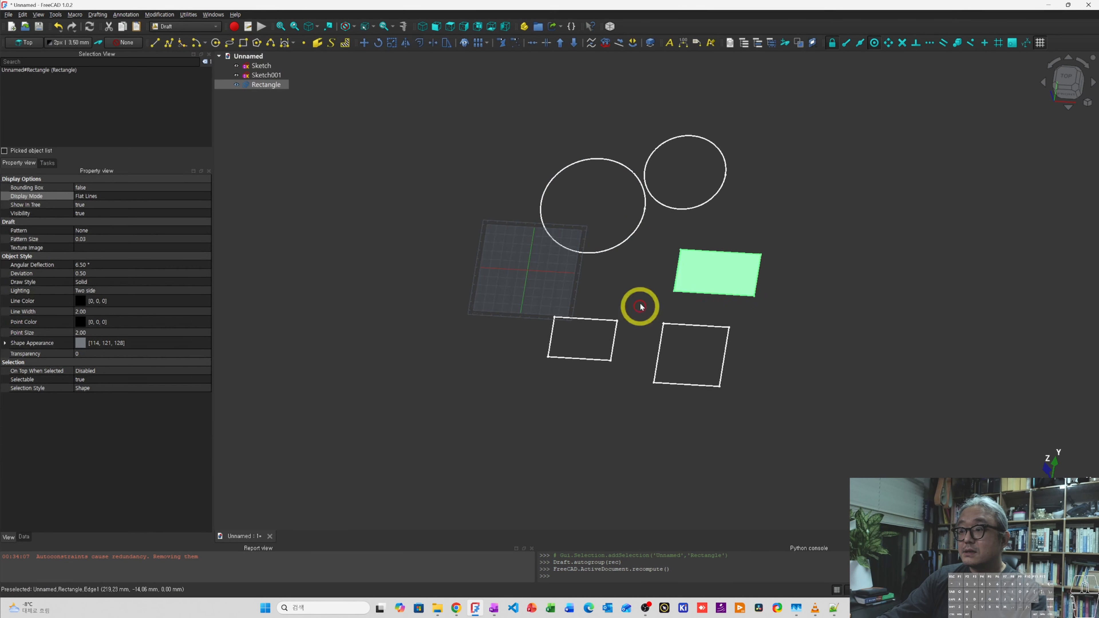
Examine the Draft rectangle's filled face from several angles and compare it with the sketch outlines.
click(678, 273)
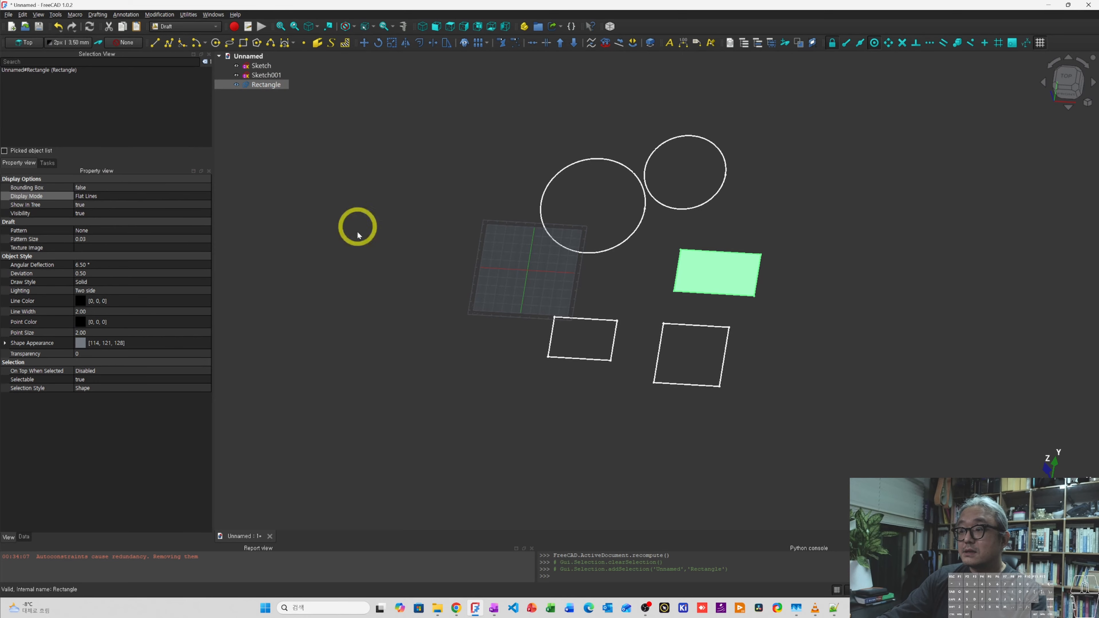
click(404, 223)
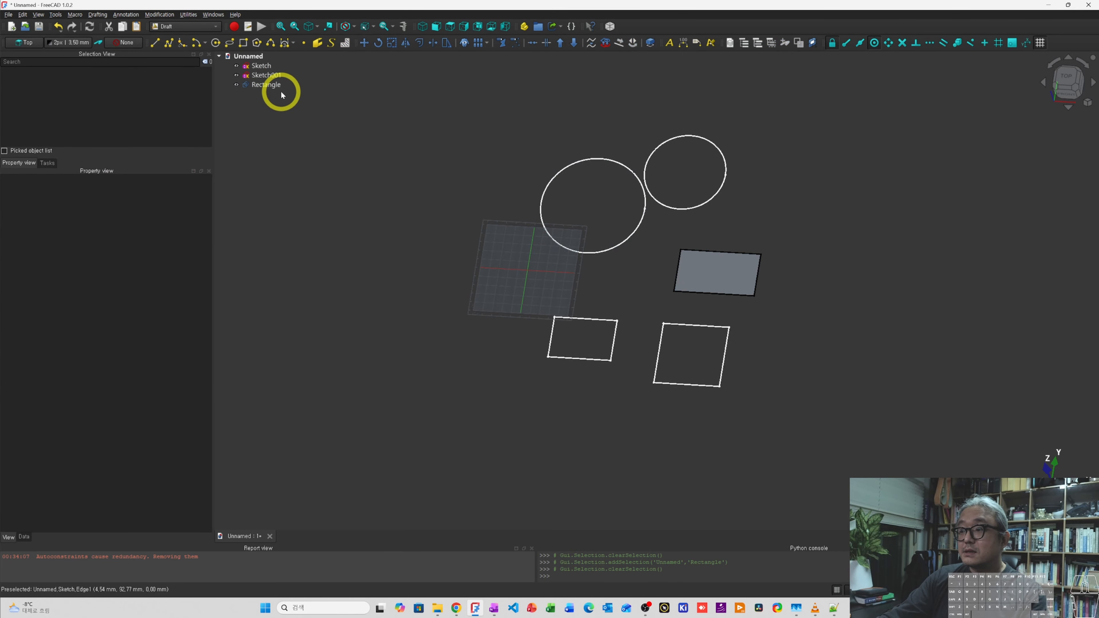
click(270, 85)
click(766, 277)
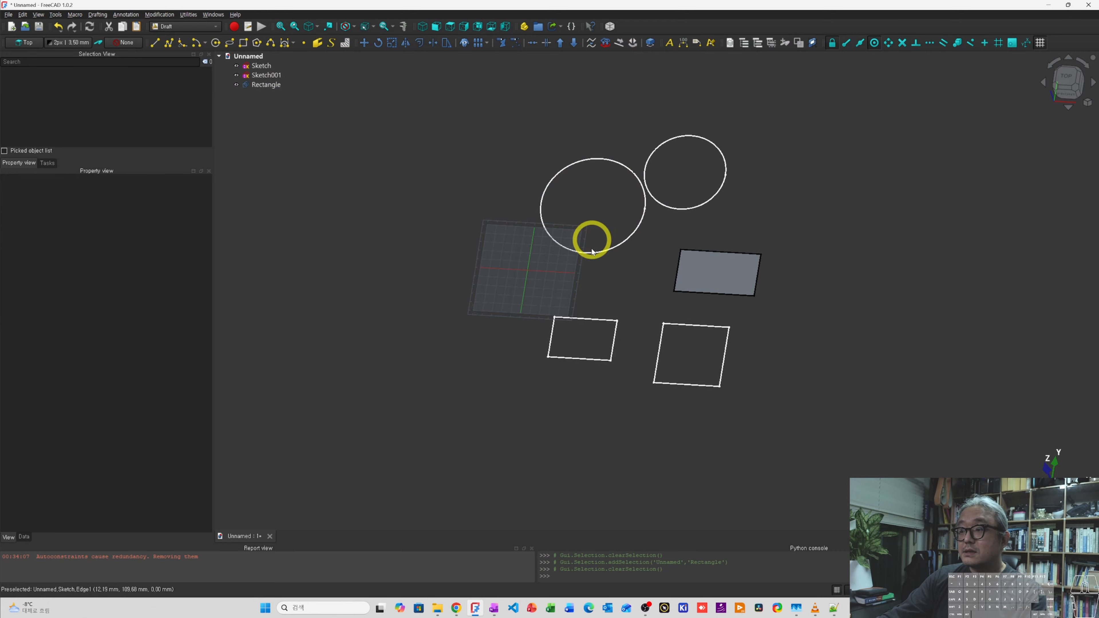
click(724, 270)
scroll(726, 270, up, 3)
shift+middle_drag(726, 270, 823, 341)
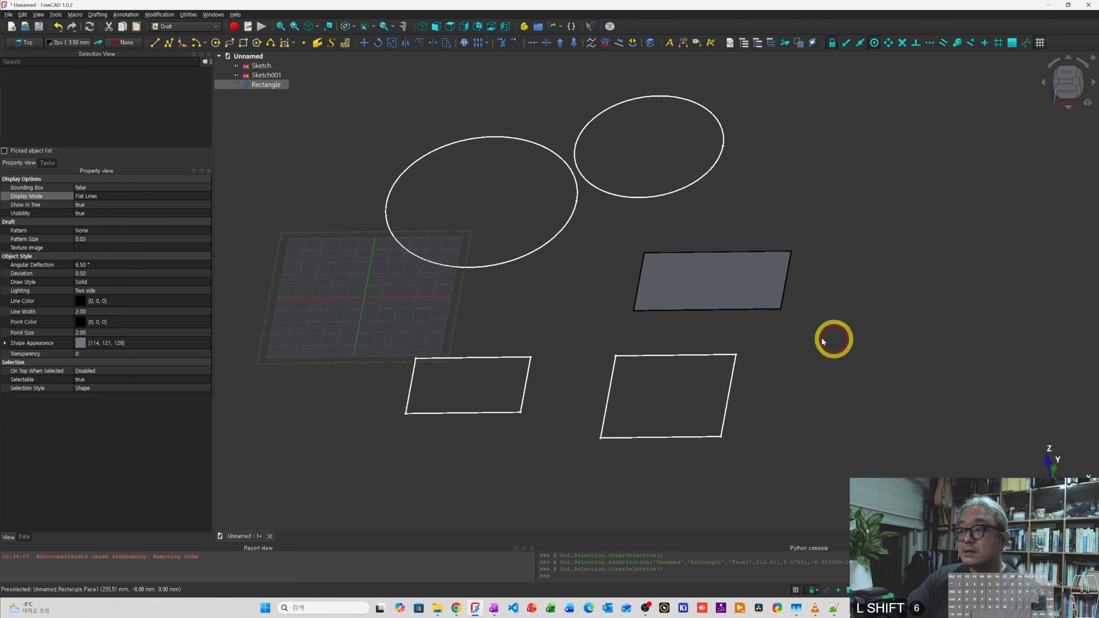
click(758, 343)
click(718, 285)
shift+middle_drag(719, 285, 697, 270)
click(745, 285)
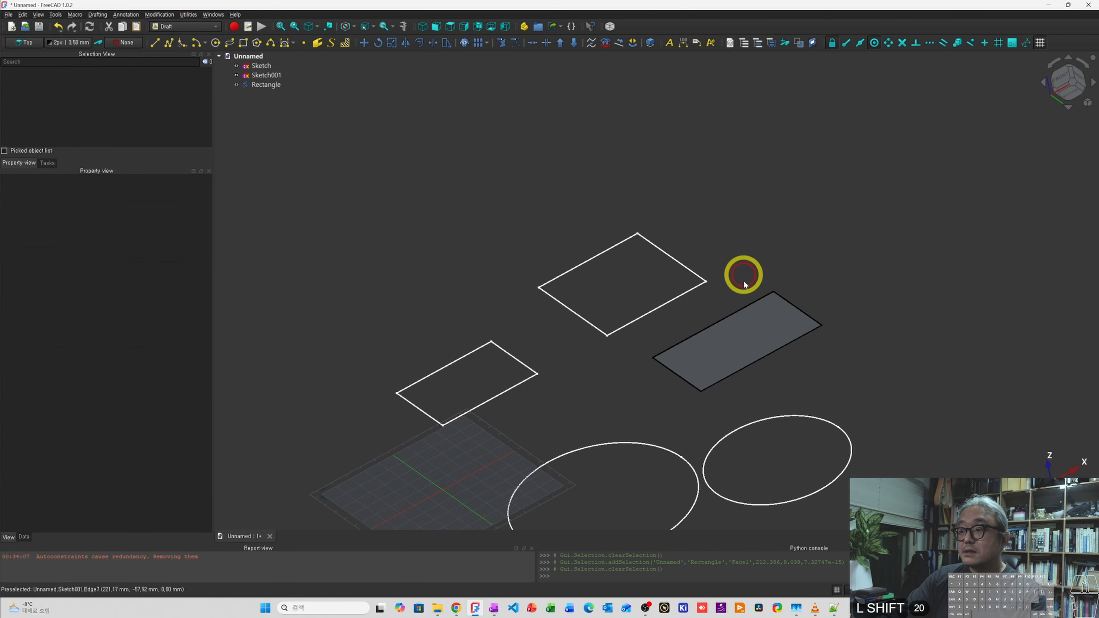
shift+middle_drag(736, 312, 697, 295)
click(731, 310)
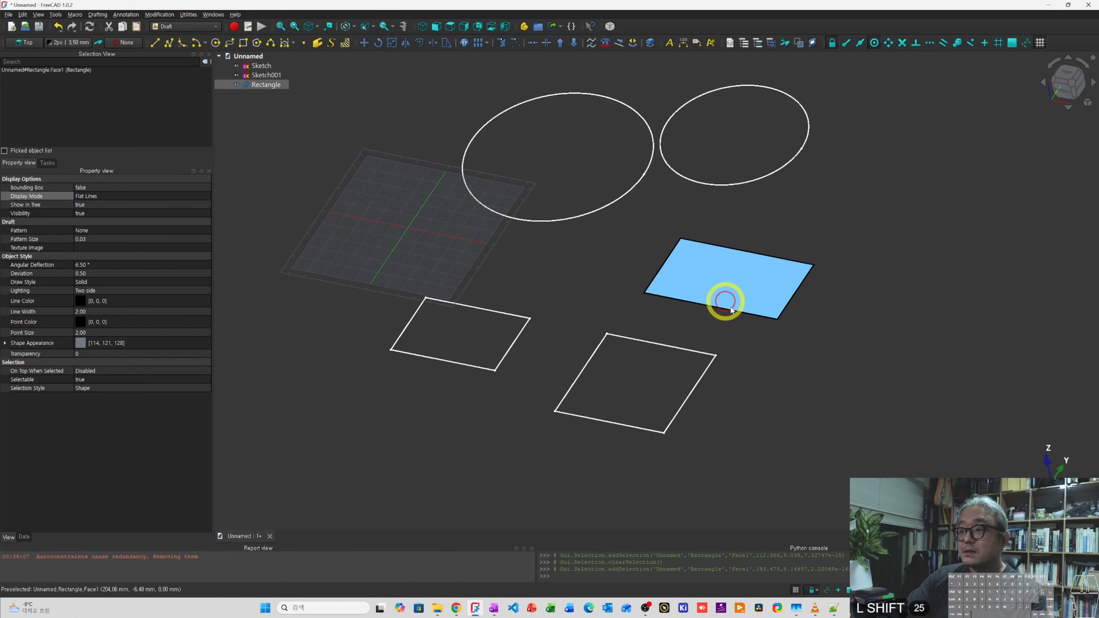
click(637, 276)
shift+middle_drag(637, 277, 675, 226)
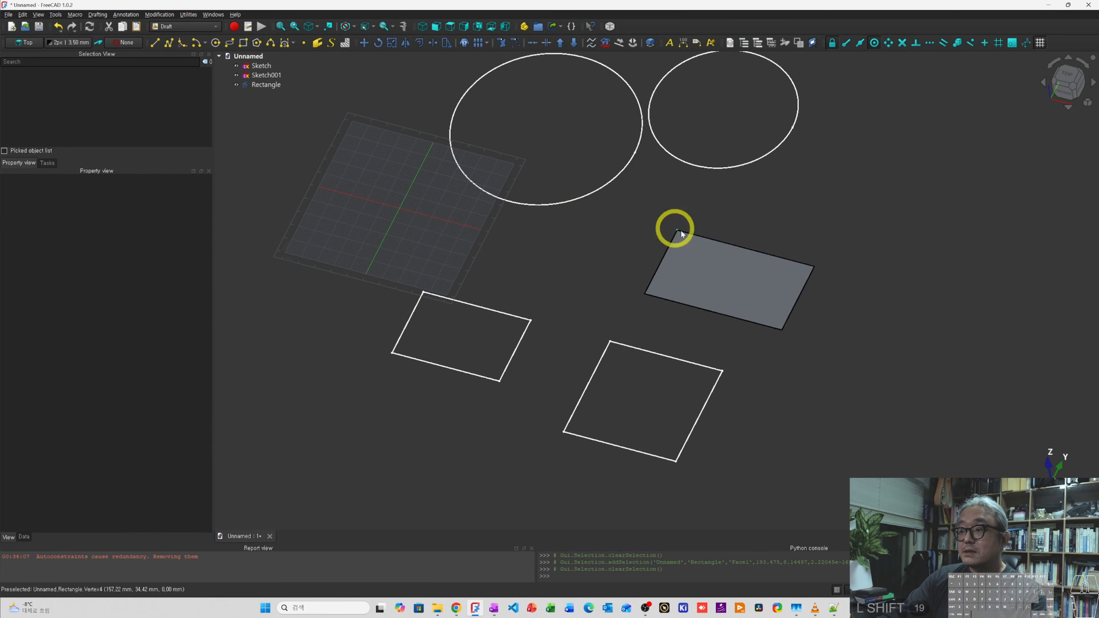
click(740, 283)
click(596, 255)
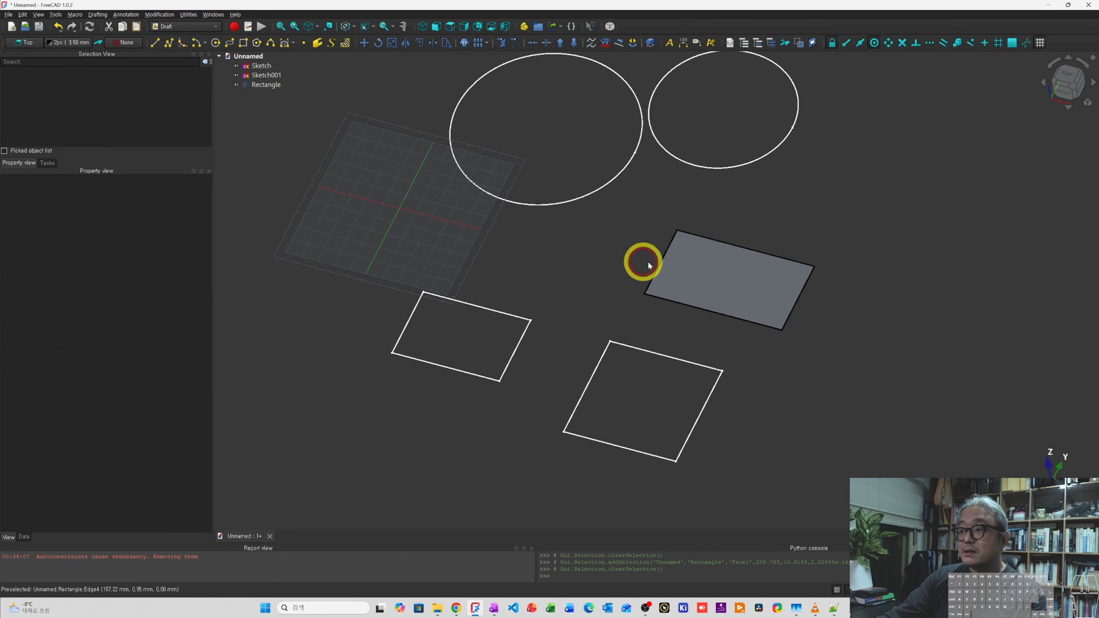
Set the Draft rectangle's Display Mode to Wireframe.
click(672, 269)
click(128, 195)
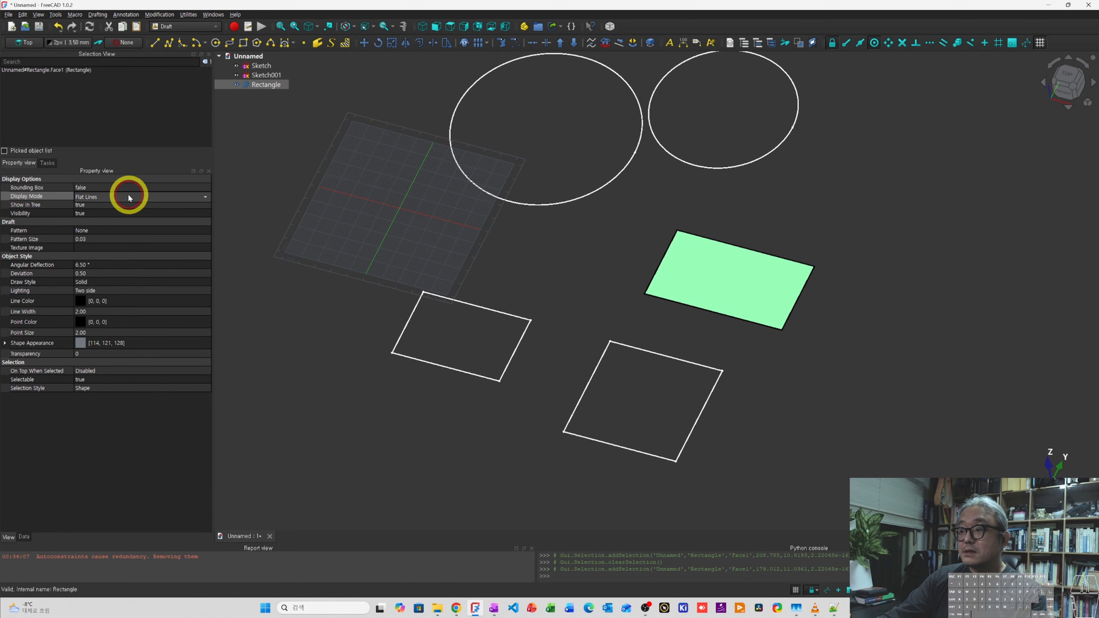
click(127, 195)
click(124, 207)
click(714, 249)
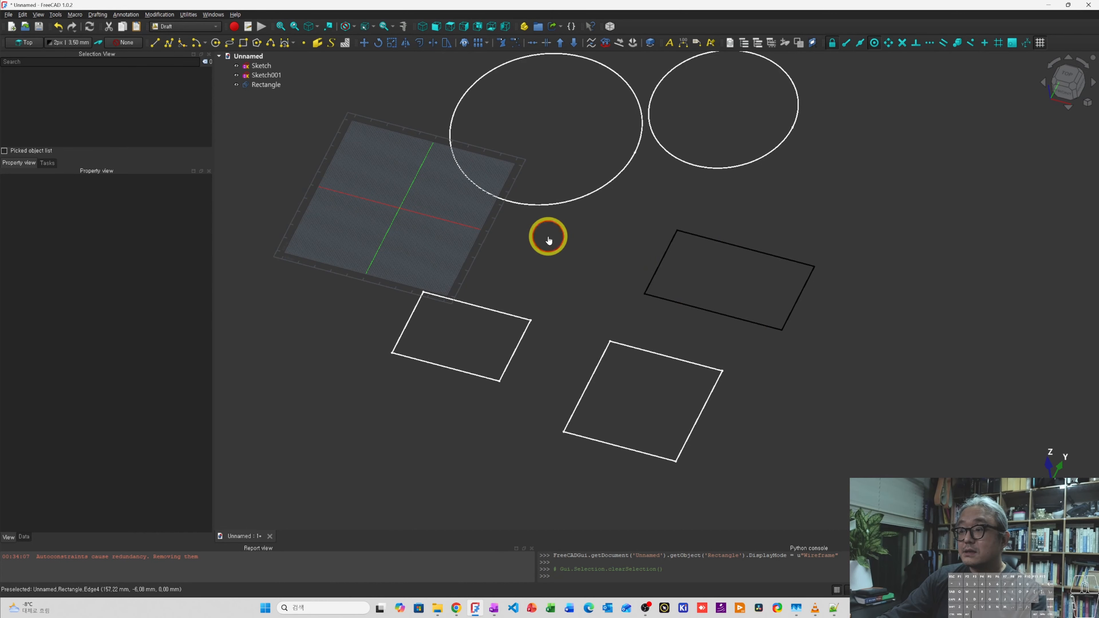
Set the Draft rectangle's Line Color to white (255, 255, 255) so it matches the sketch outlines.
click(268, 86)
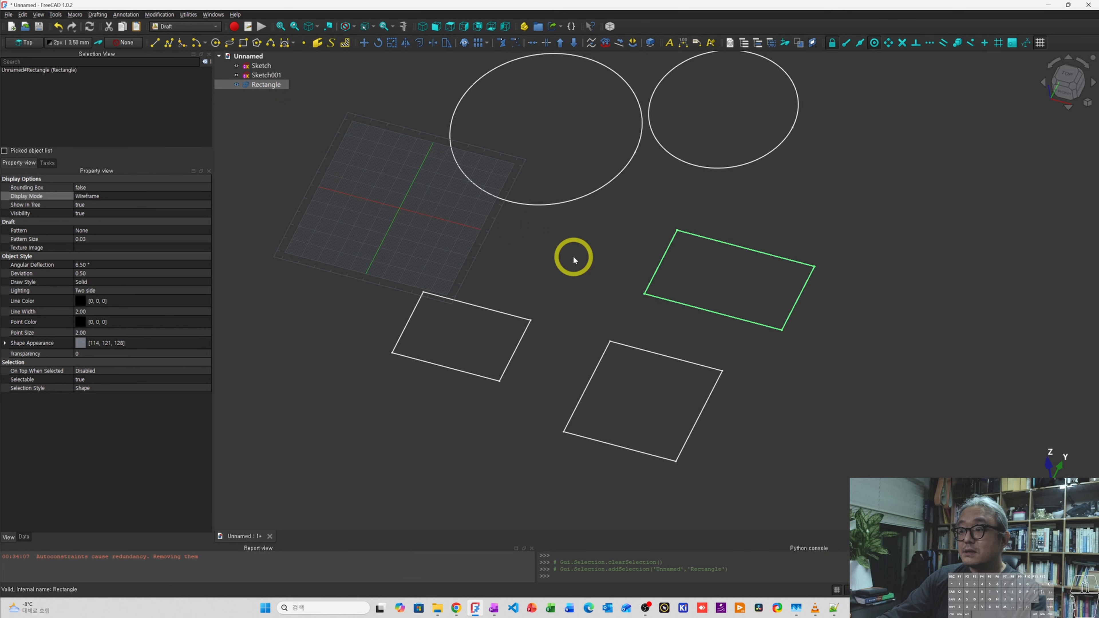
click(699, 237)
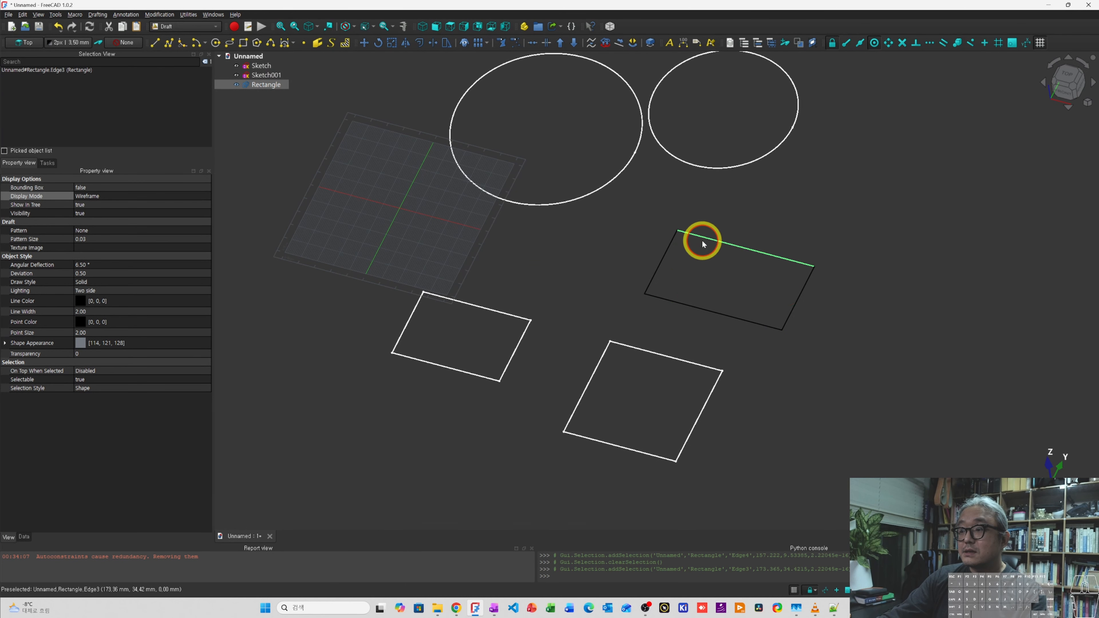
click(789, 298)
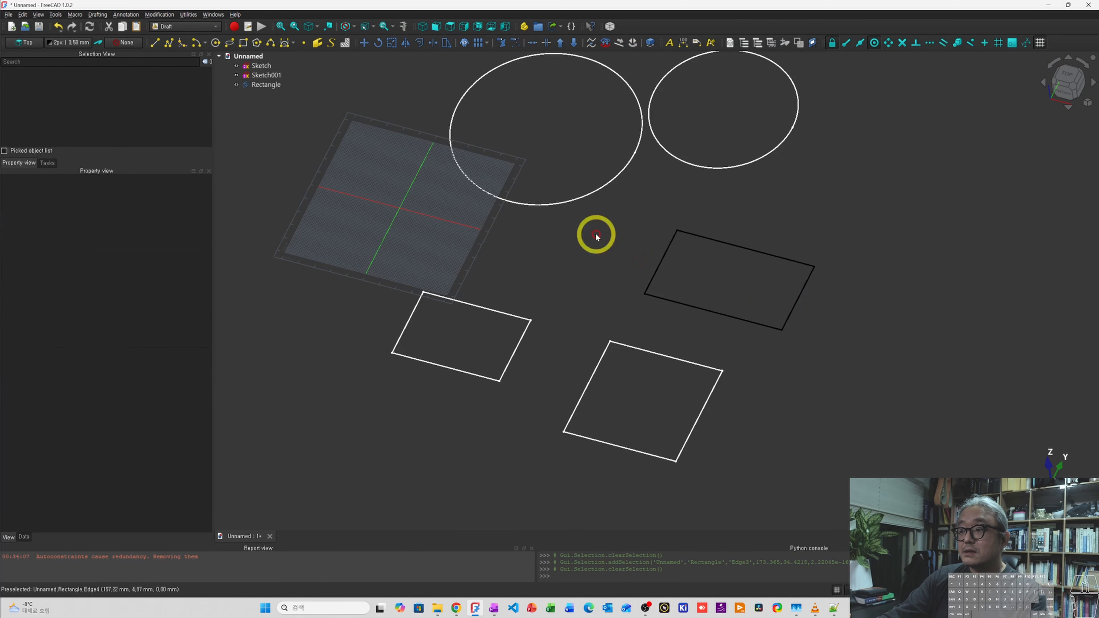
click(267, 84)
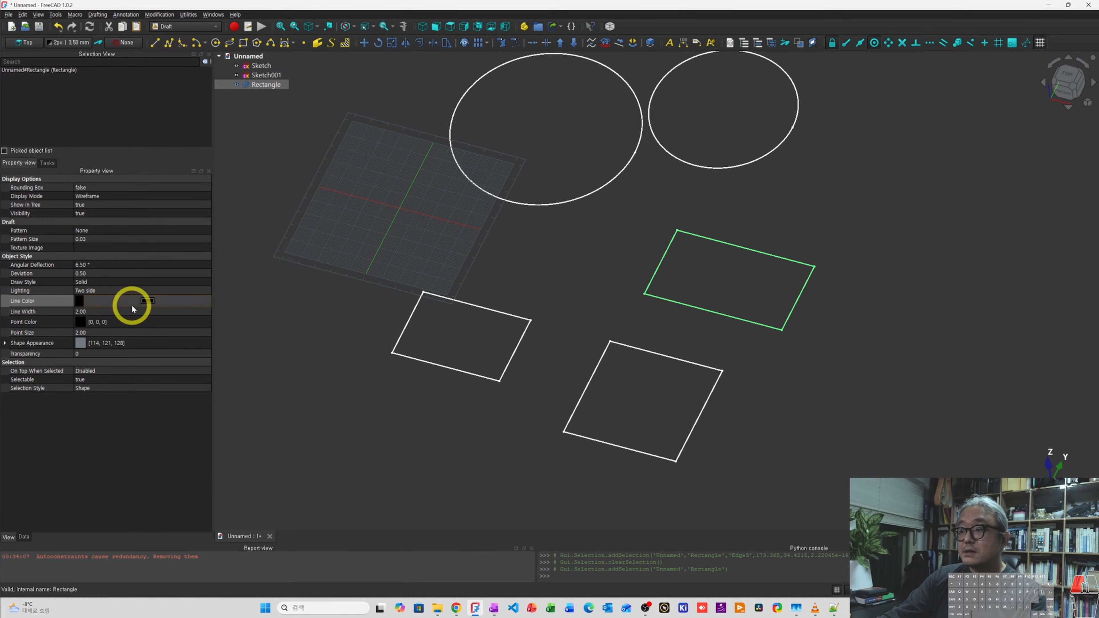
click(175, 301)
click(533, 285)
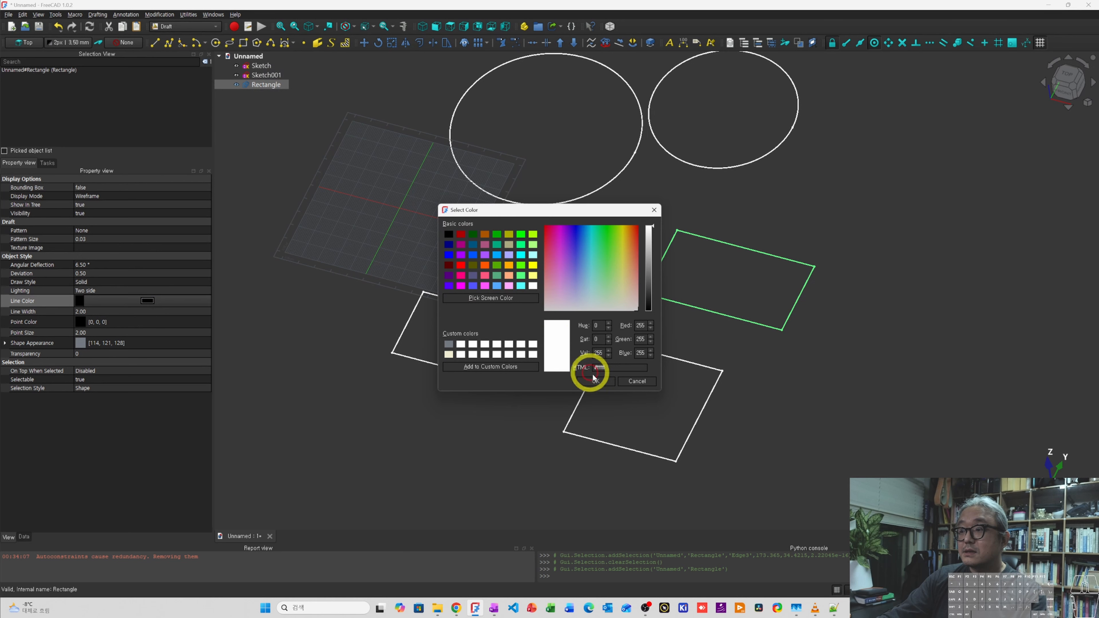
click(595, 381)
click(593, 281)
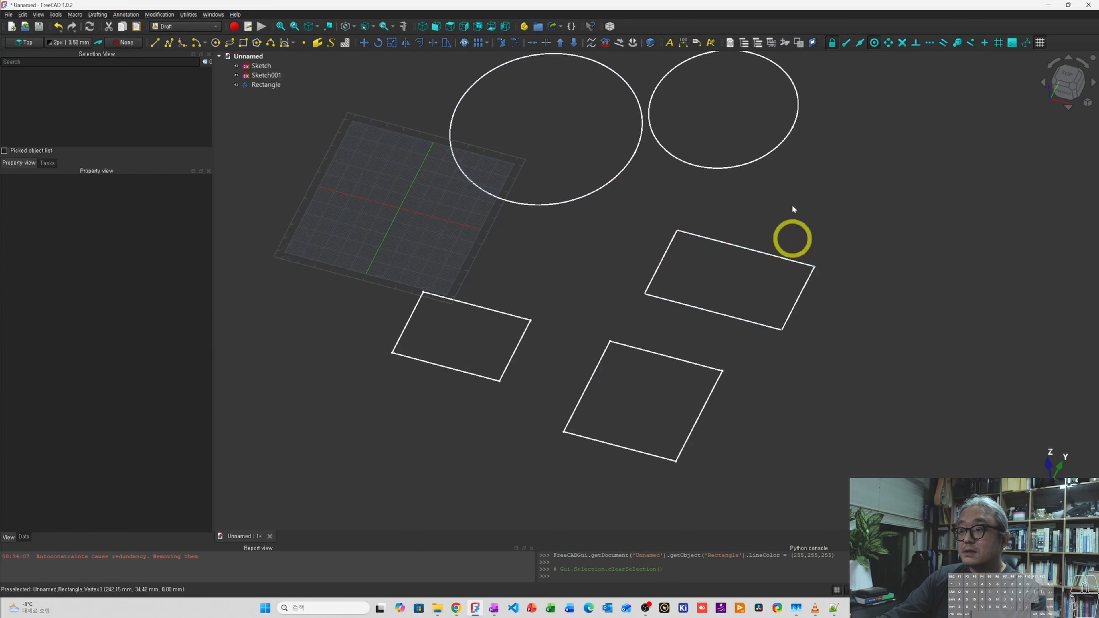
click(744, 247)
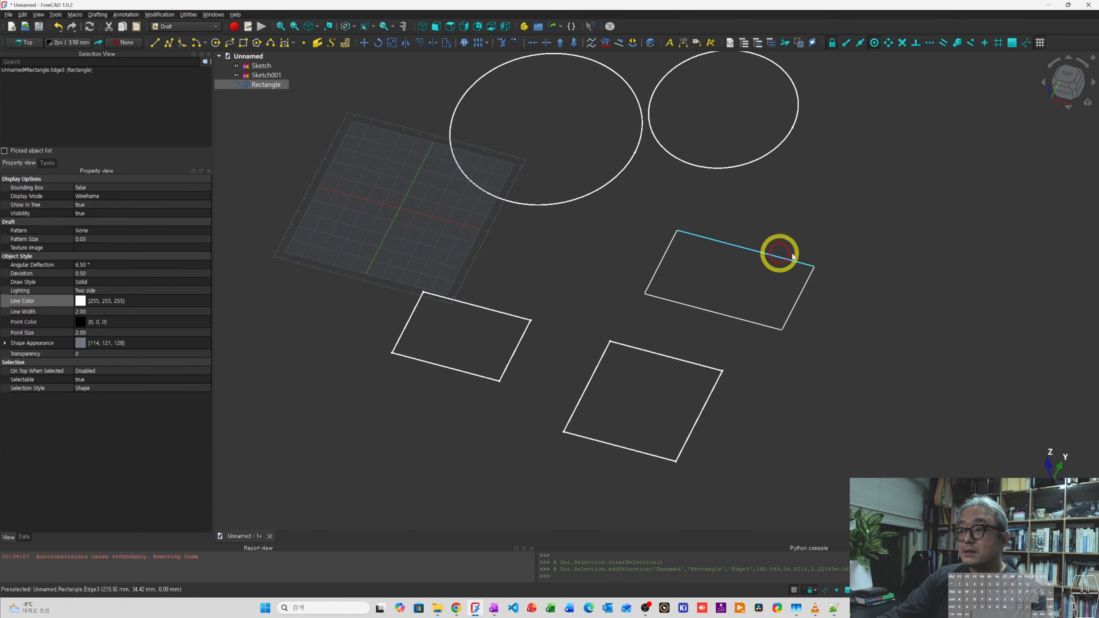
Switch to the Sketcher workbench and hide the Draft rectangle.
click(294, 113)
click(275, 86)
click(191, 27)
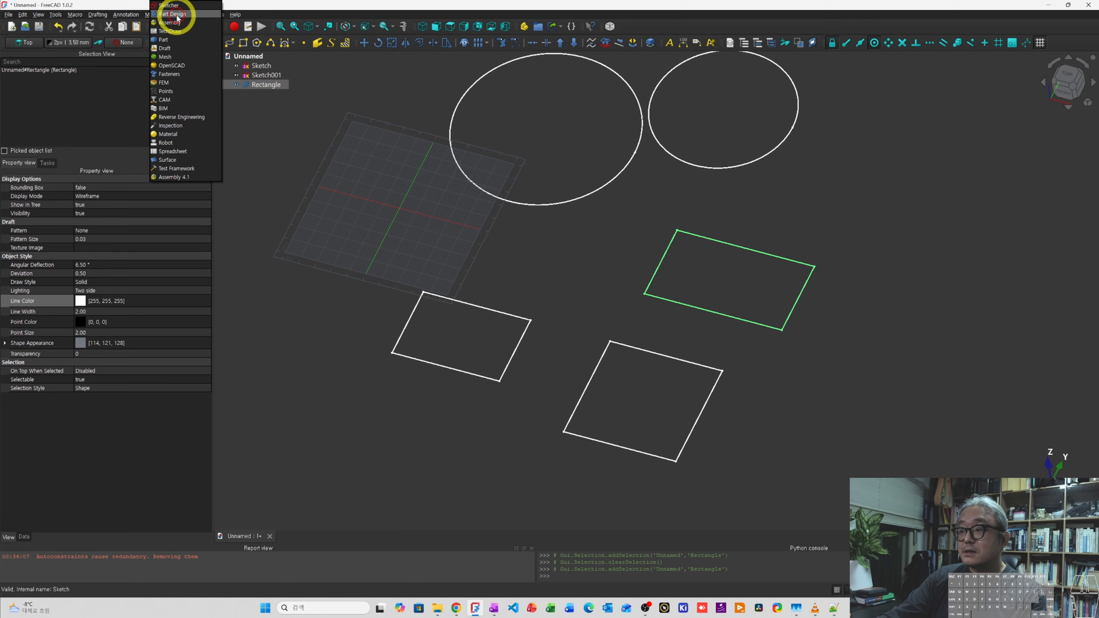
click(175, 16)
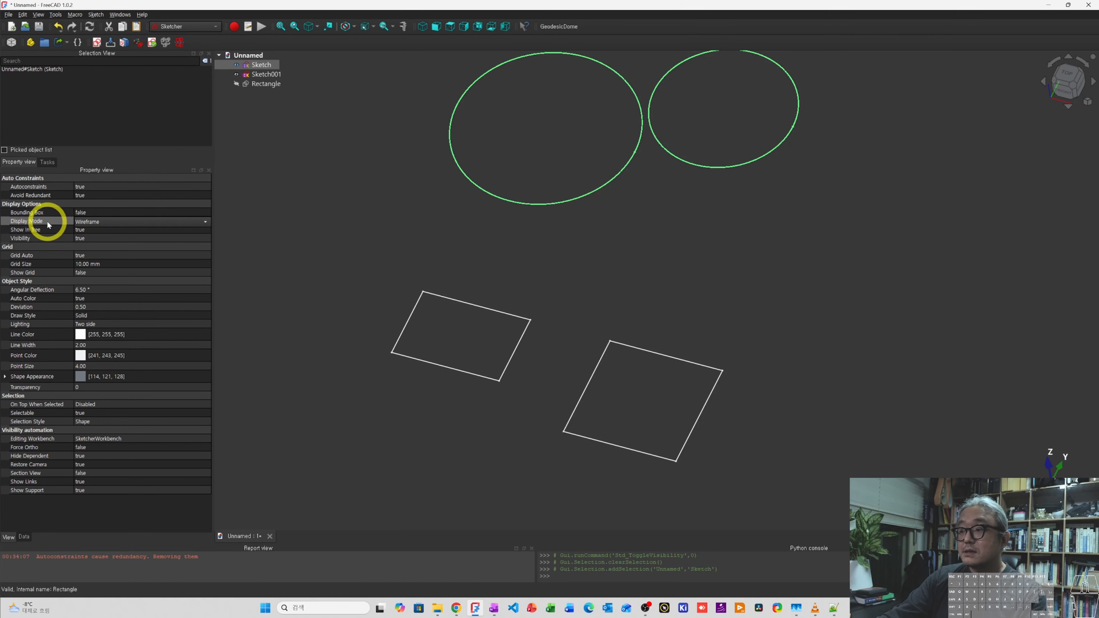
Review the Display Mode options of the sketch with the circles, keeping Wireframe, and try toggling its visibility.
click(86, 222)
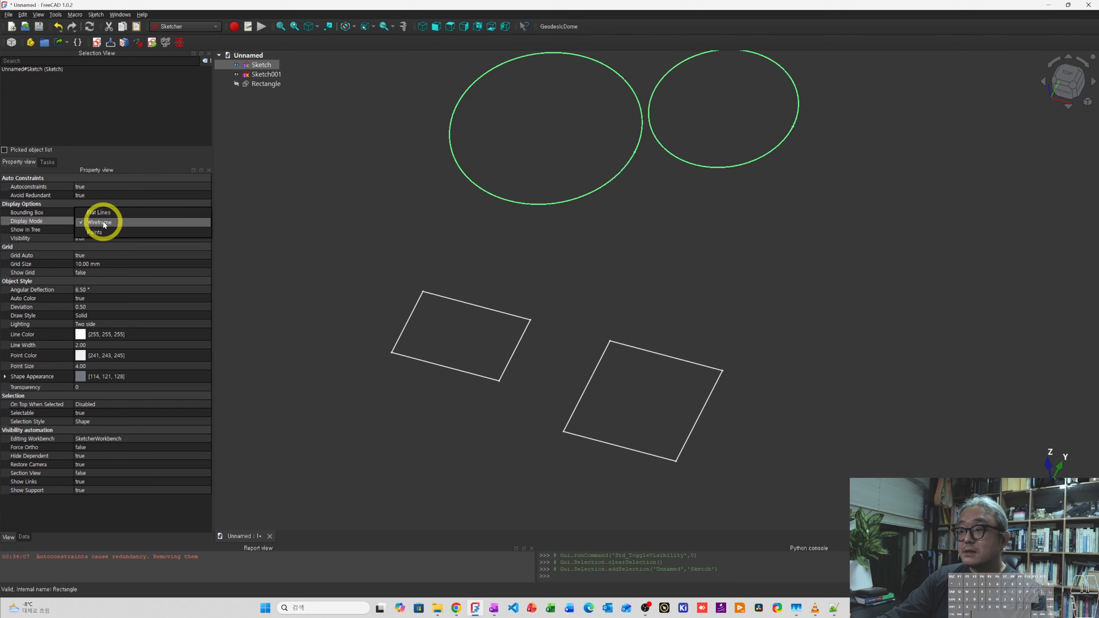
click(254, 223)
click(259, 202)
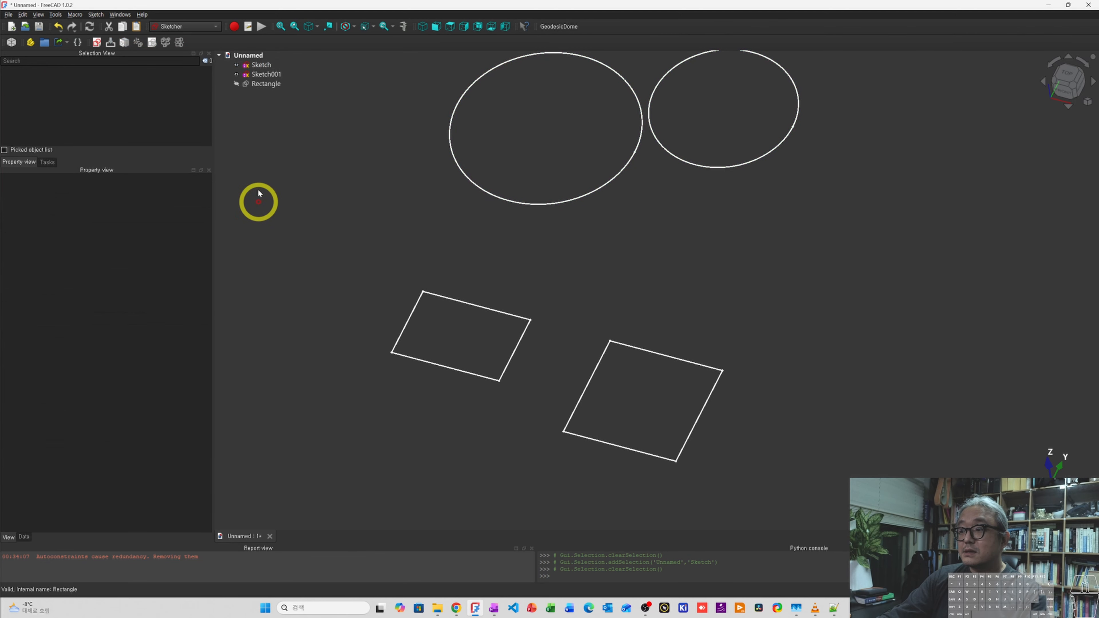
click(264, 74)
click(262, 69)
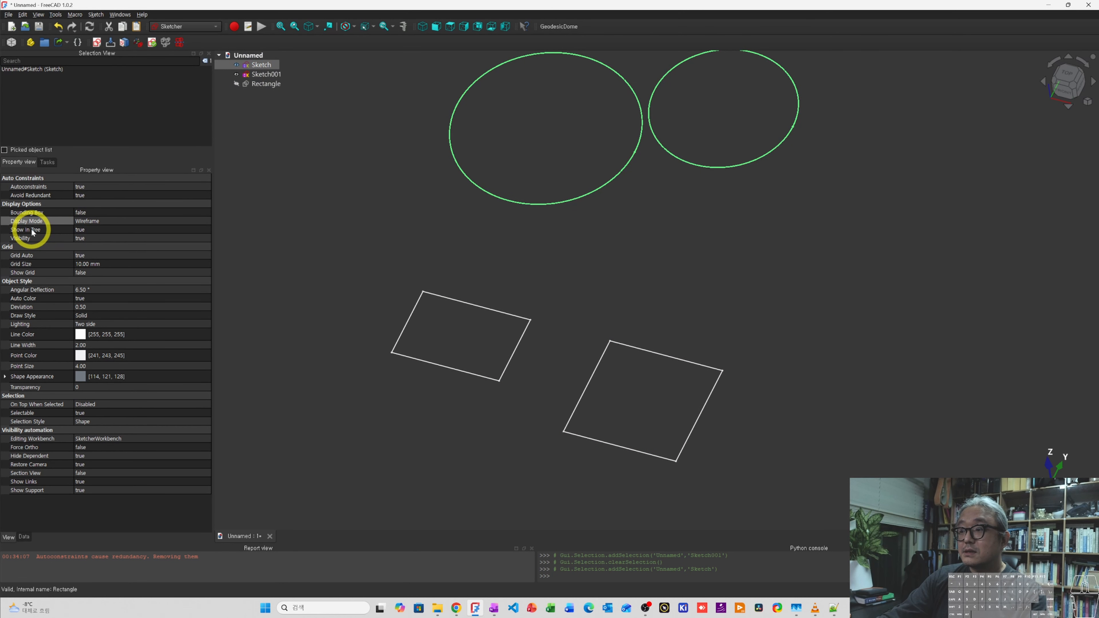
key(space)
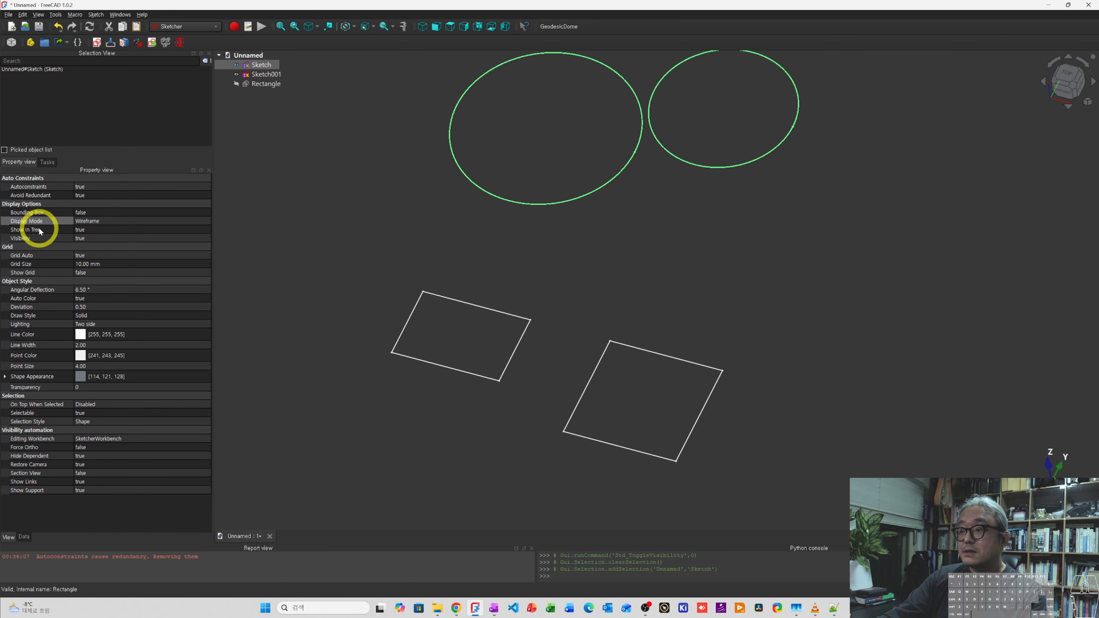
Set Show In Tree to false for the sketch with the circles.
click(86, 230)
click(77, 230)
click(97, 222)
click(222, 233)
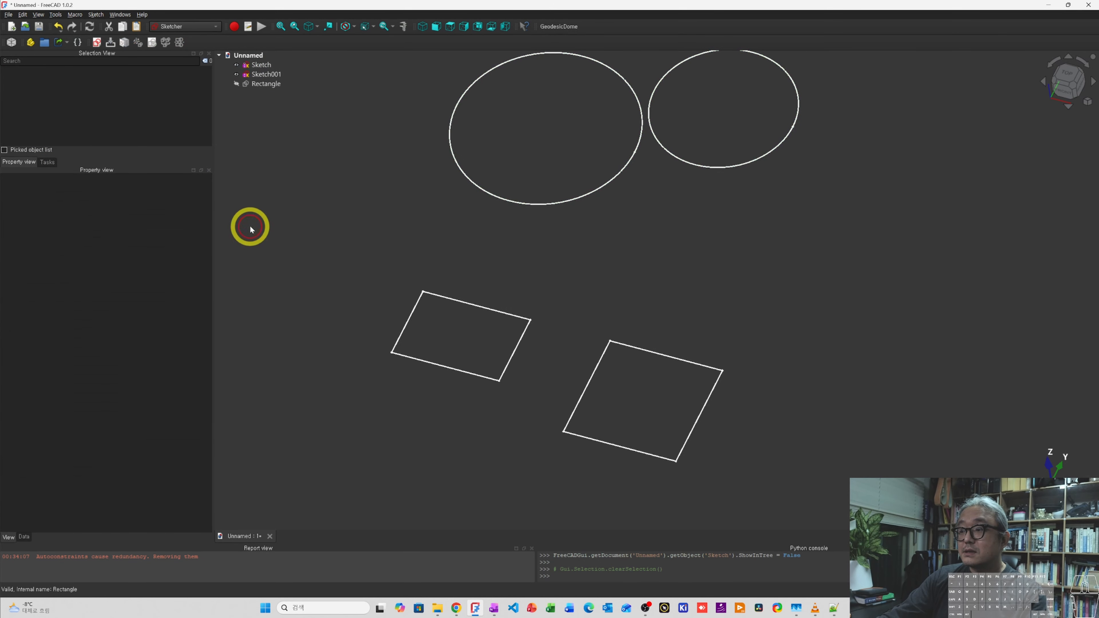
Capture the model tree in ShareX and enlarge it to examine the circles sketch's tree icon.
click(248, 64)
click(237, 118)
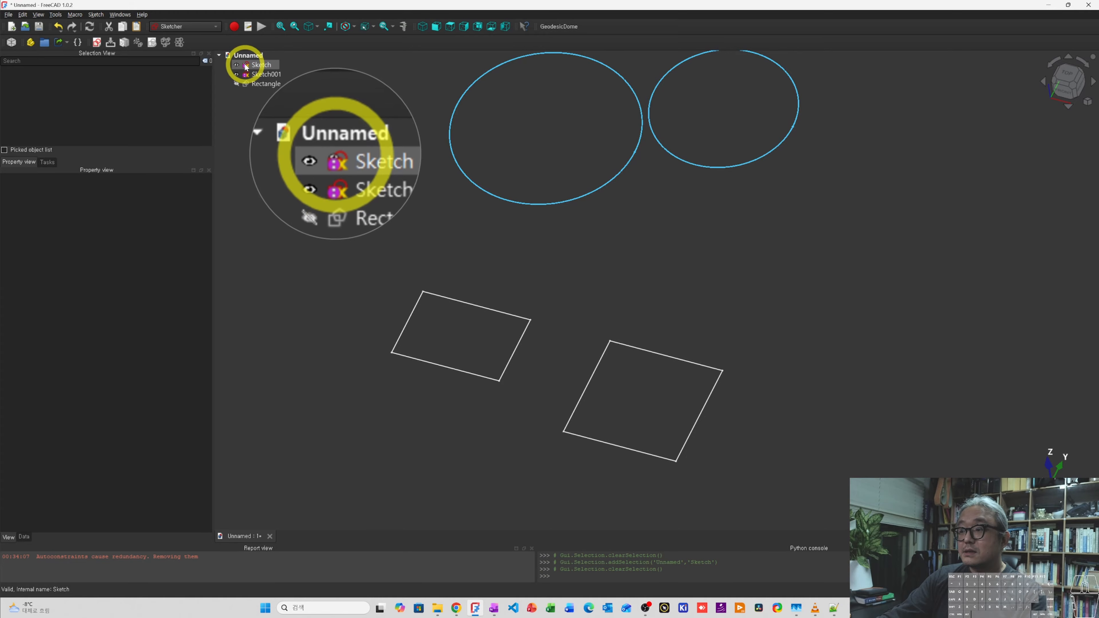
key(ctrl+Print)
drag(216, 53, 299, 96)
ctrl+scroll(545, 317, up, 3)
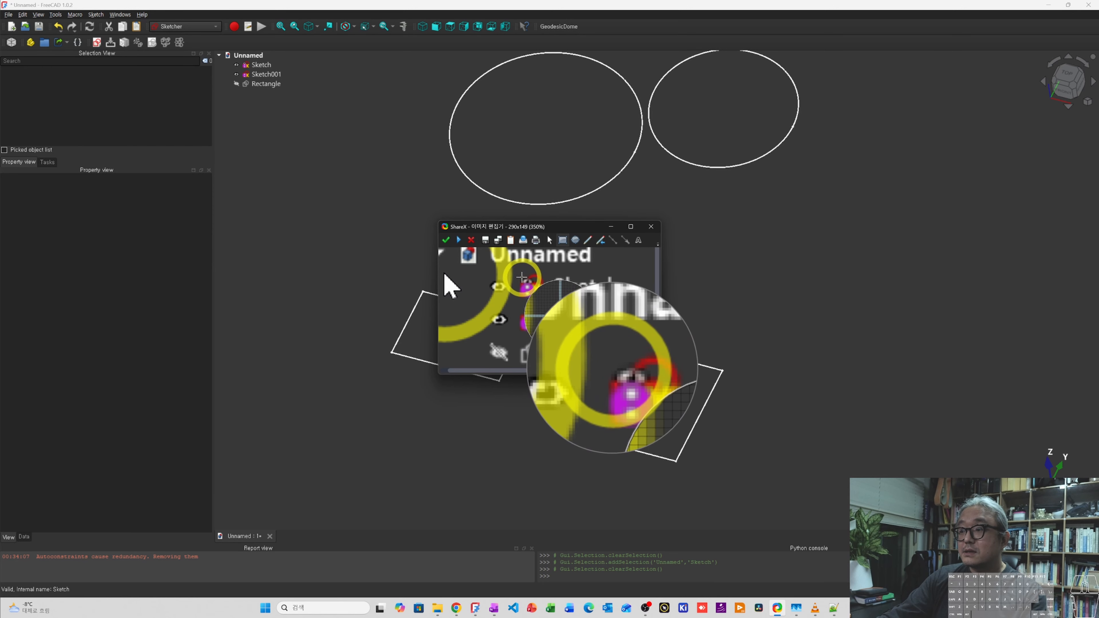
click(261, 65)
Turn off Show items hidden in tree view for the Unnamed document.
click(246, 57)
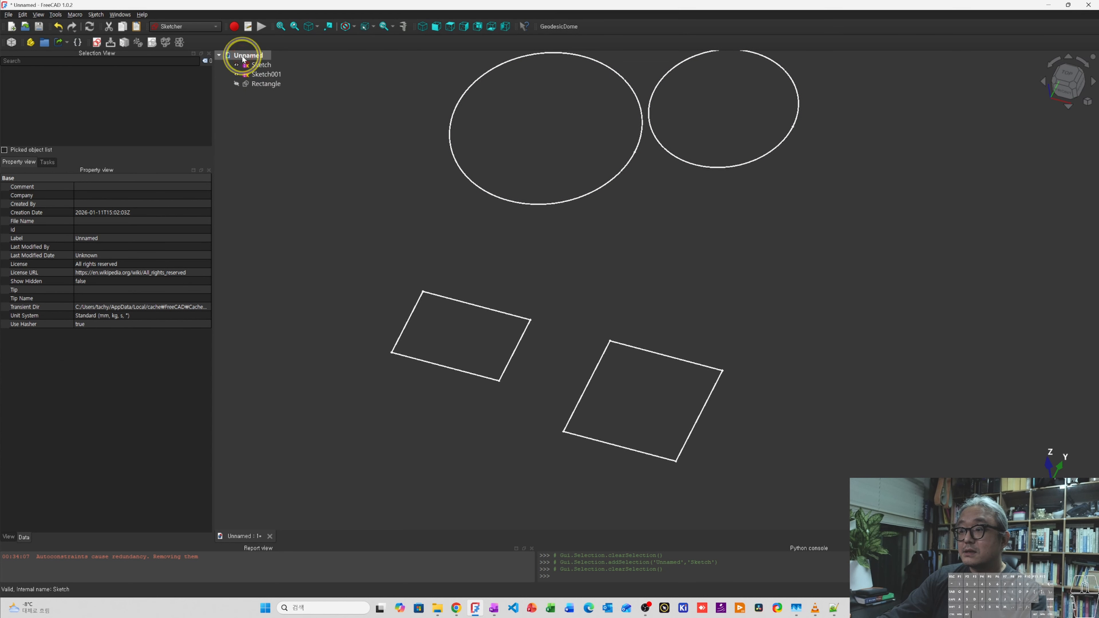
right_click(244, 60)
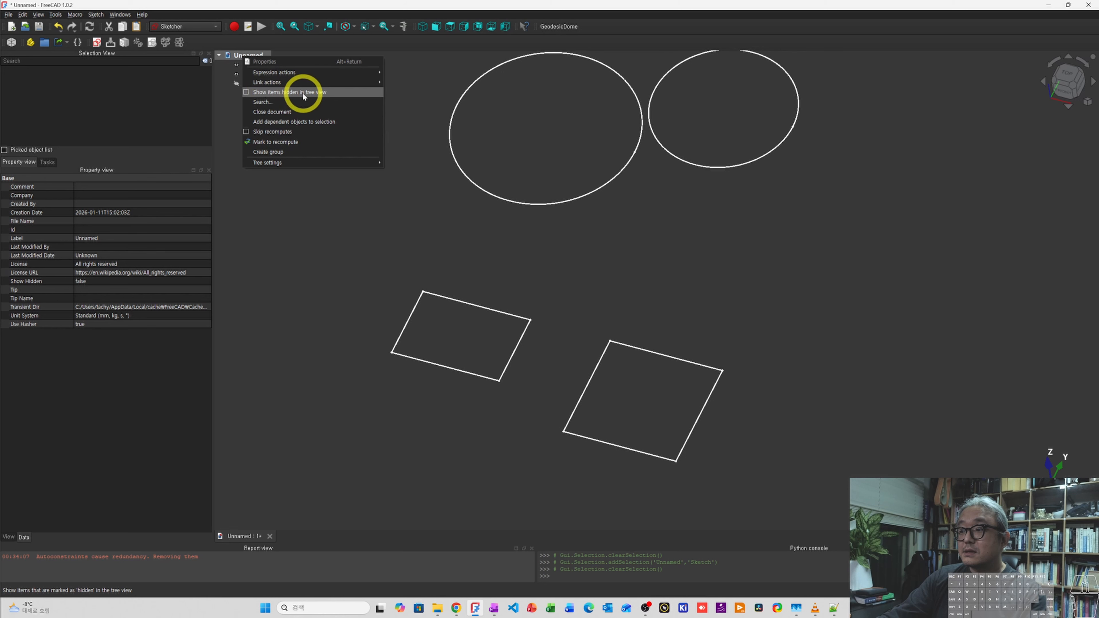
click(250, 97)
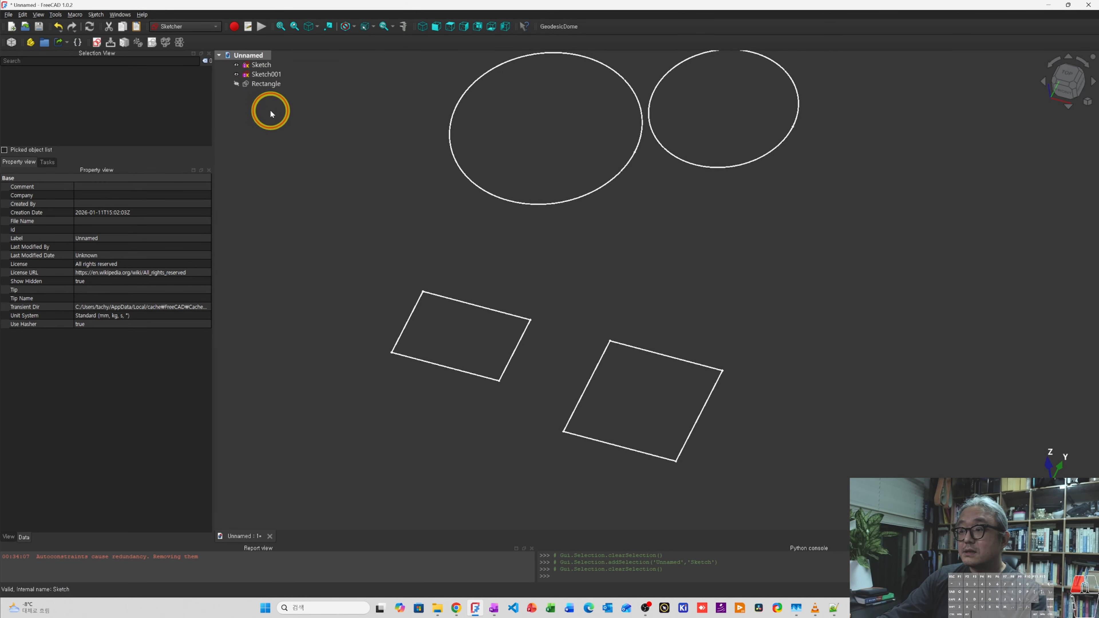
right_click(255, 59)
click(258, 92)
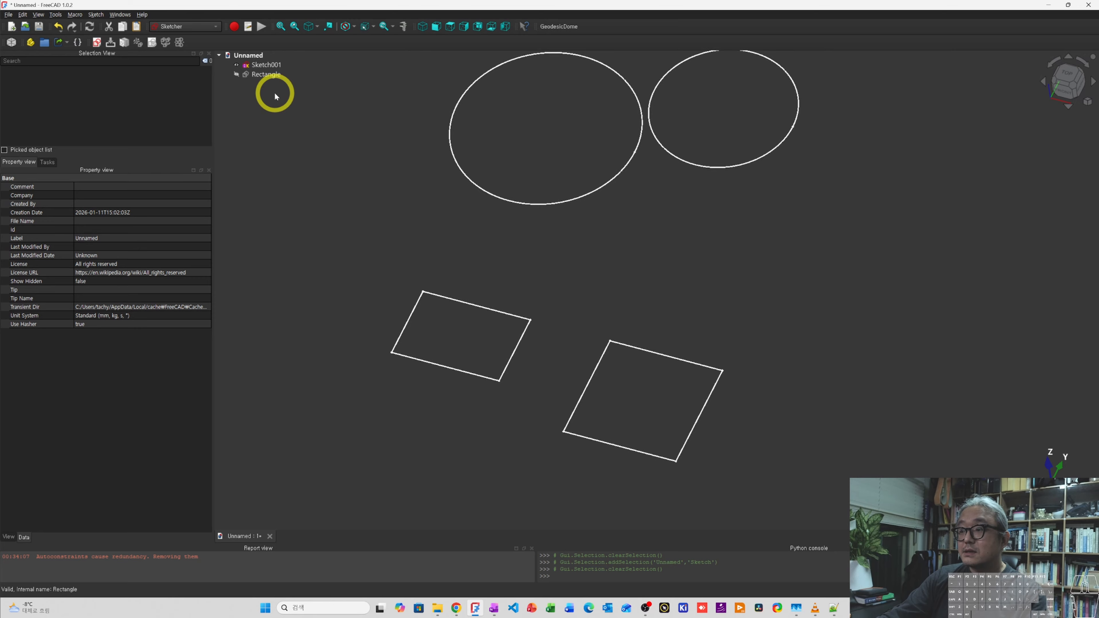
Hide Sketch001 in the 3D view and show it again.
click(265, 65)
key(space)
key(space)
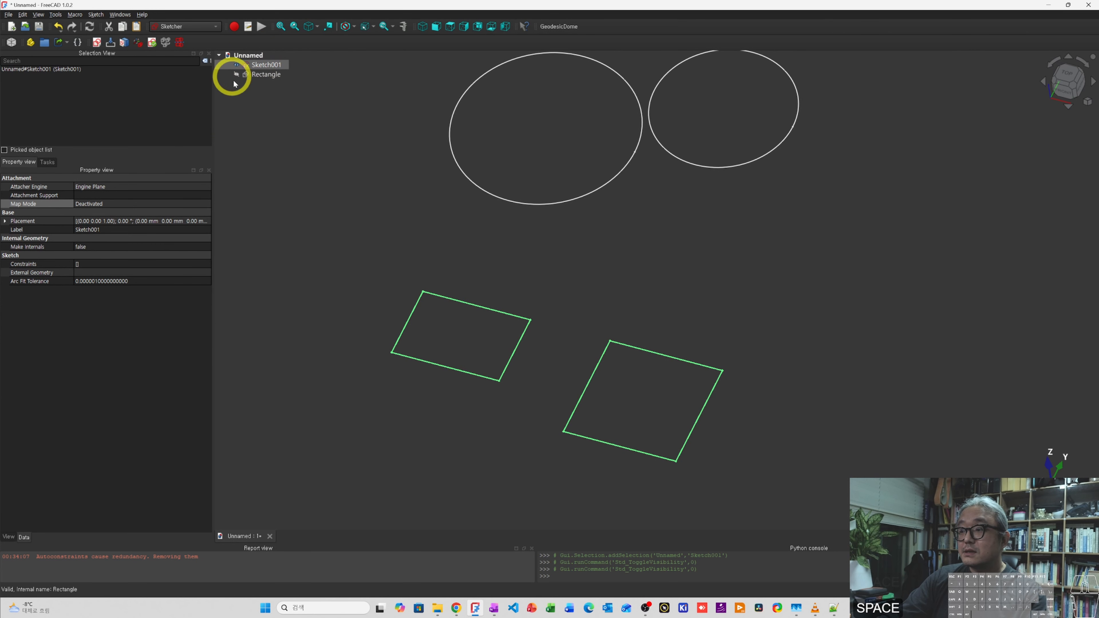
Turn on Show items hidden in tree view for the Unnamed document and check the circles sketch's entry.
click(251, 55)
right_click(251, 55)
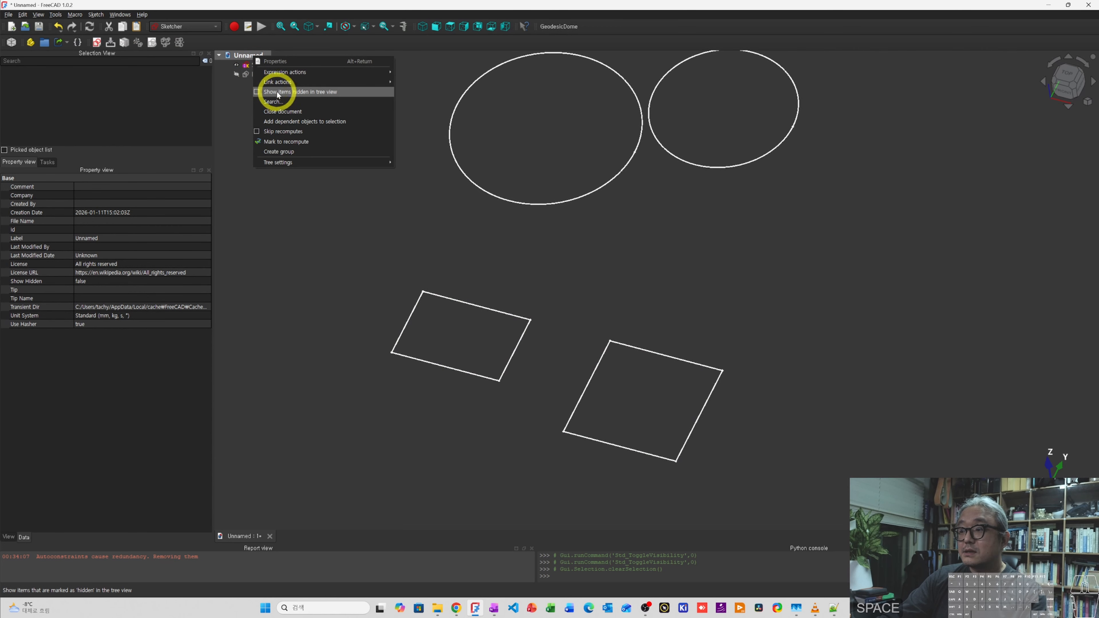
click(259, 92)
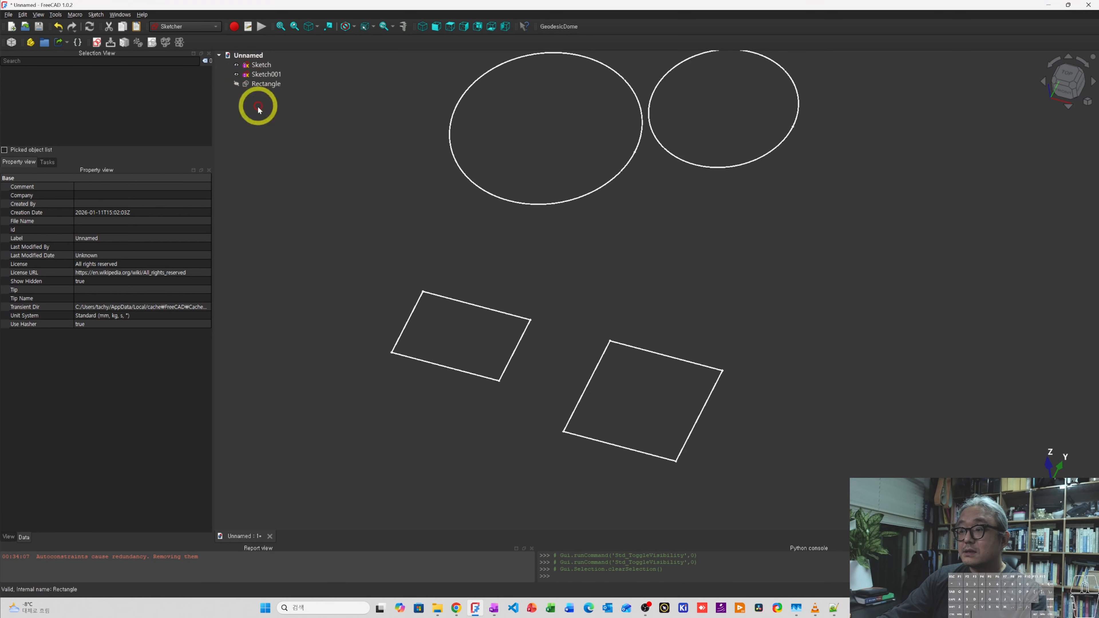
click(261, 64)
click(290, 145)
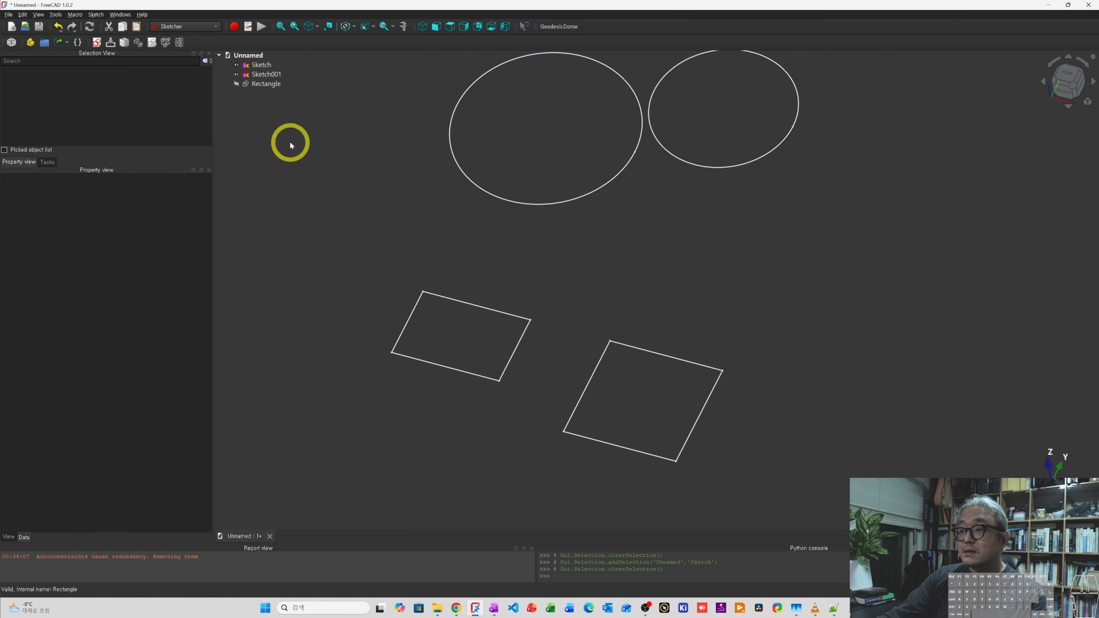
Remove the hidden items from the Unnamed document's tree again by disabling Show items hidden in tree view.
click(220, 80)
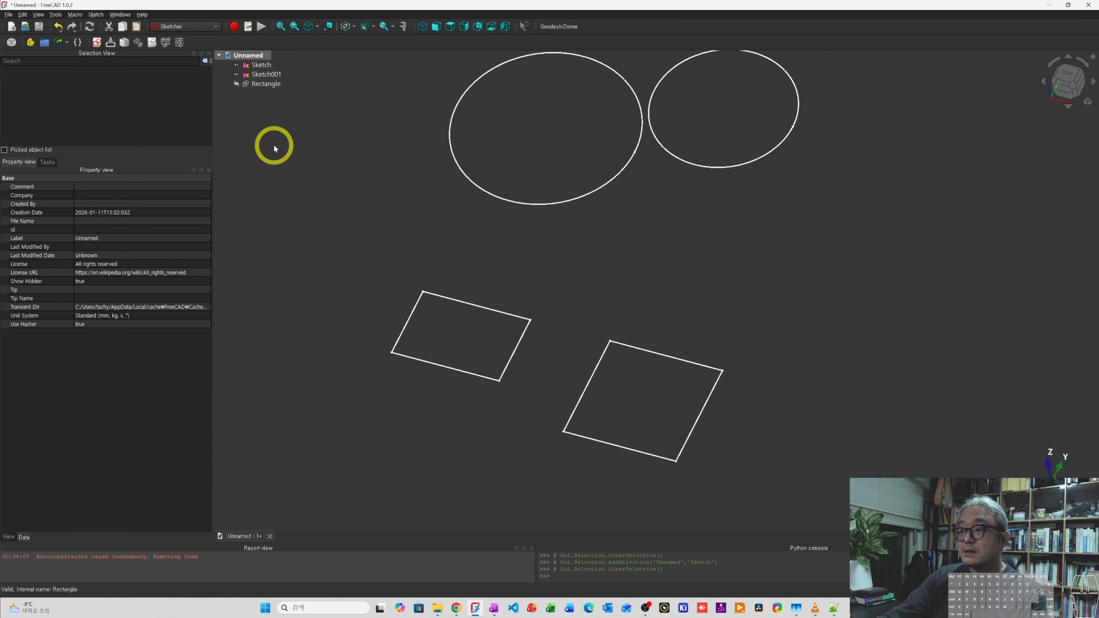
right_click(244, 56)
click(247, 91)
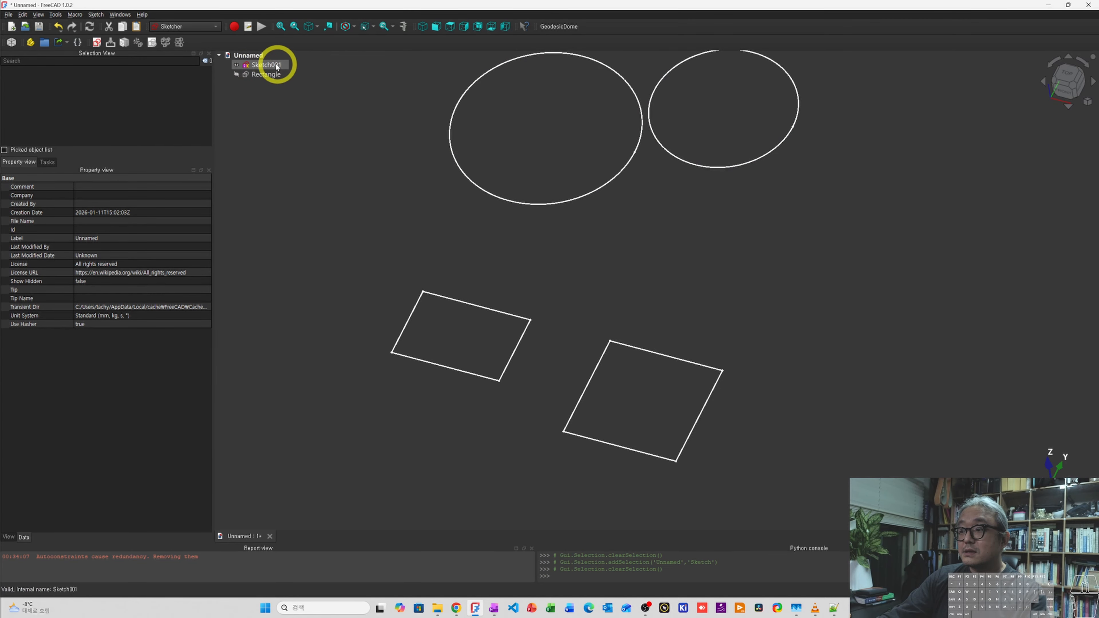
click(272, 149)
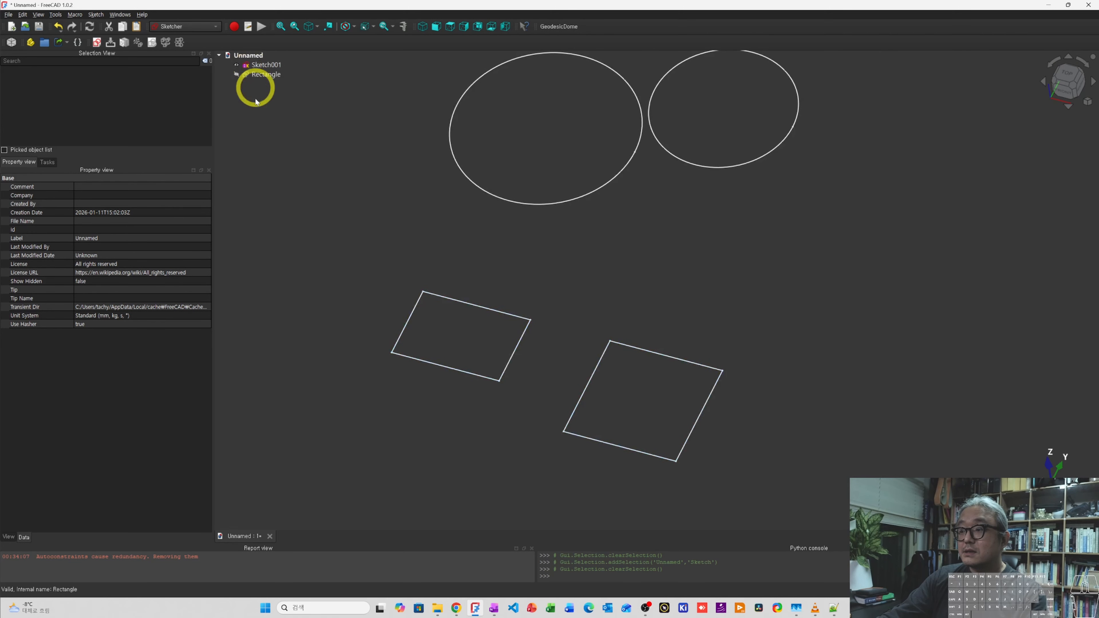
Set Show In Tree to false for Sketch001 and enable Show items hidden in tree view for the document.
click(264, 65)
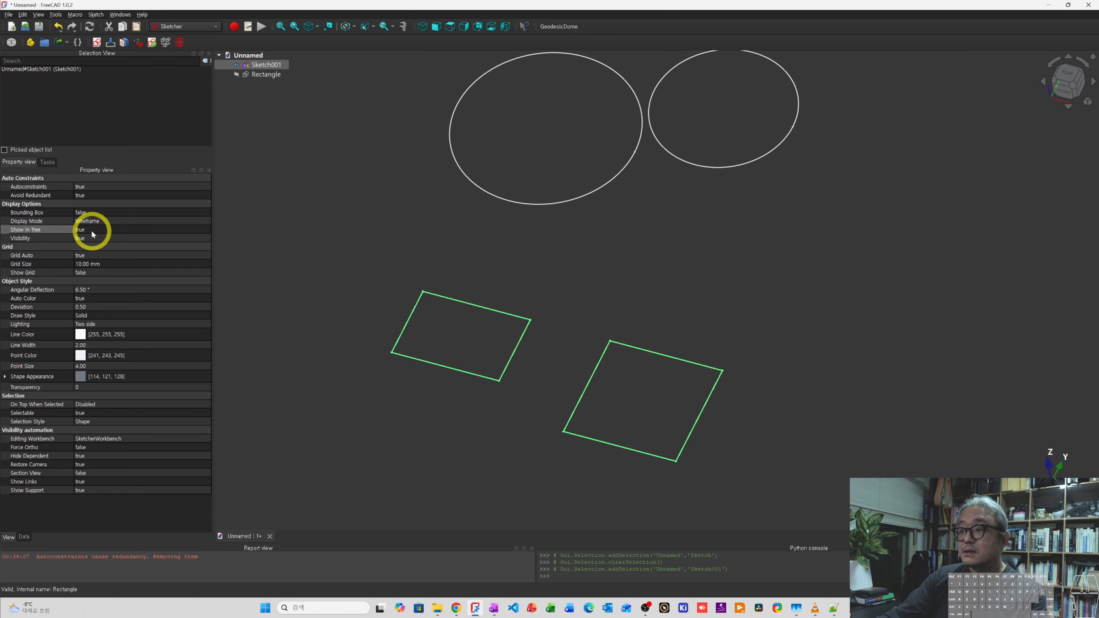
double_click(87, 230)
click(249, 55)
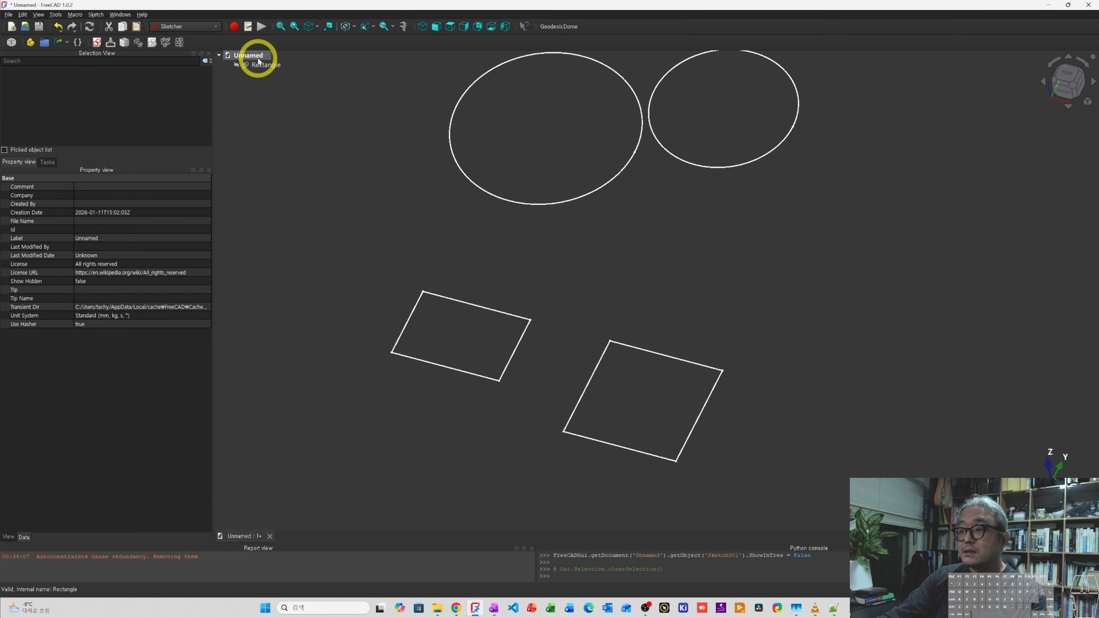
right_click(259, 61)
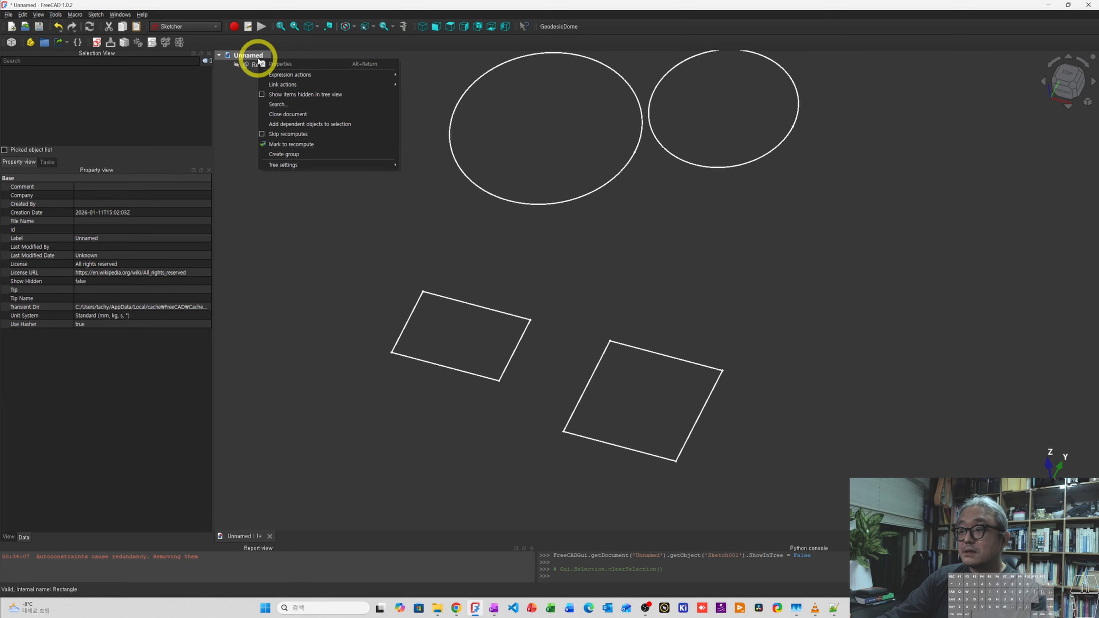
mouse_move(269, 87)
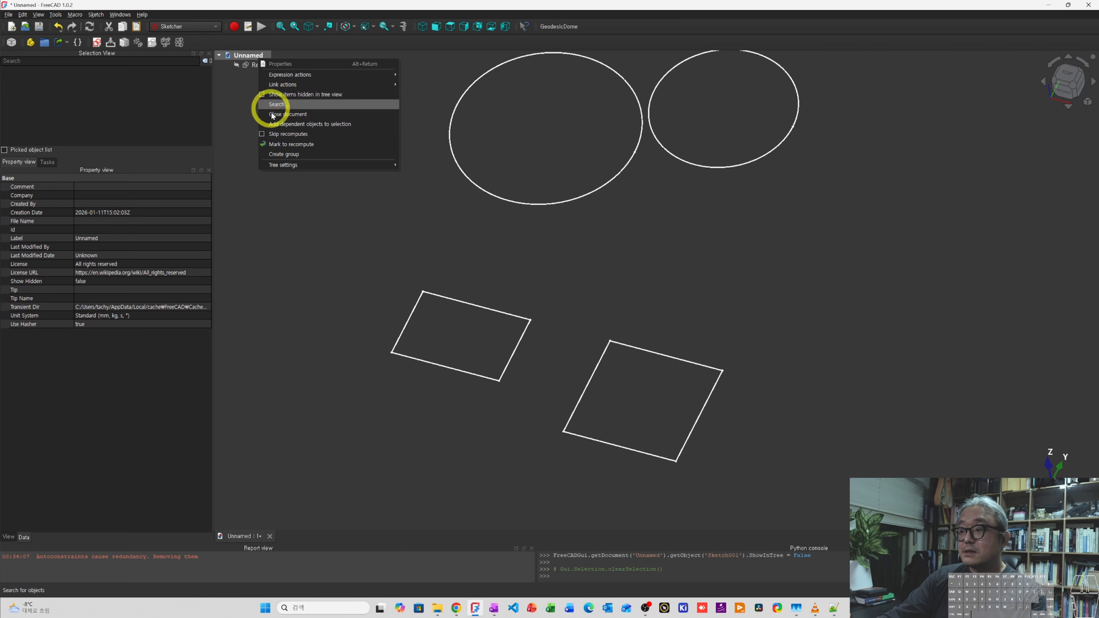
click(262, 98)
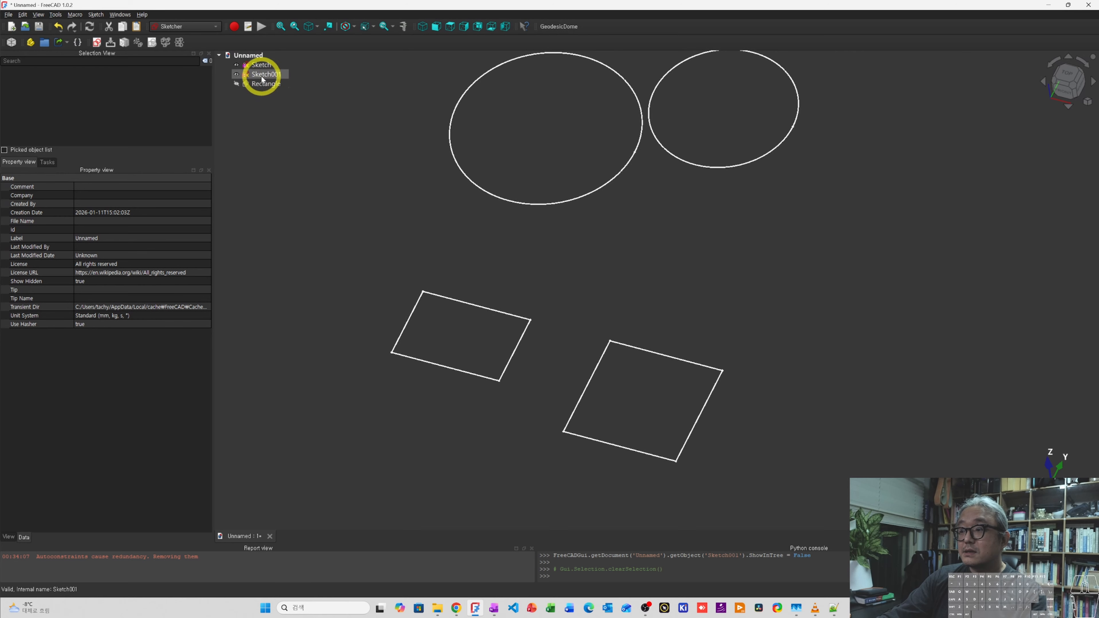
Set Show In Tree back to true for Sketch001 and select the sketch with the circles.
click(260, 65)
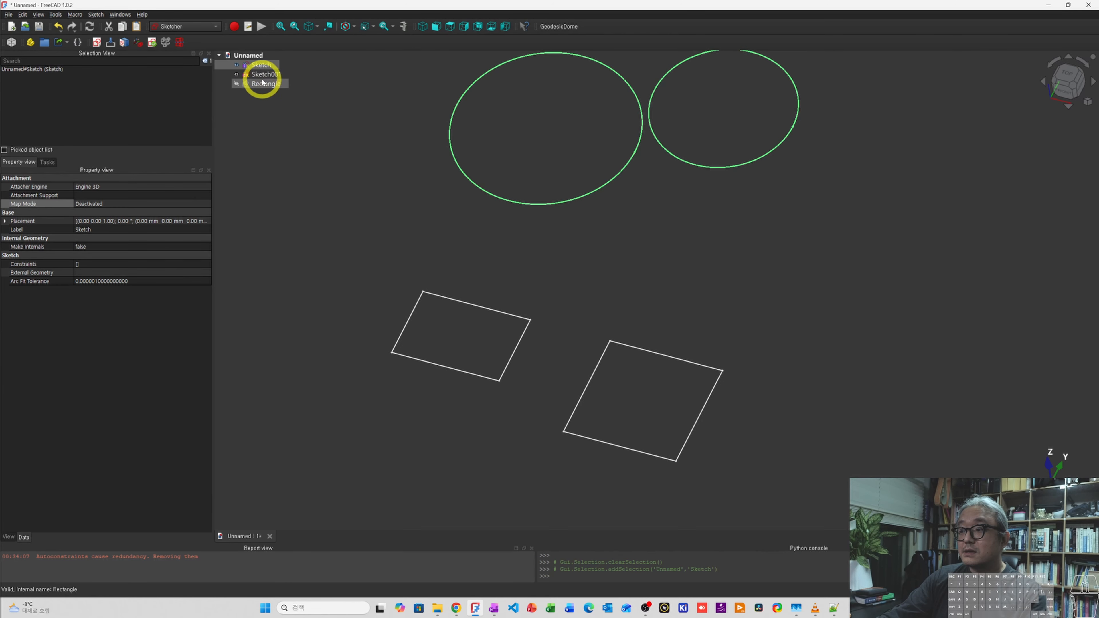
click(264, 74)
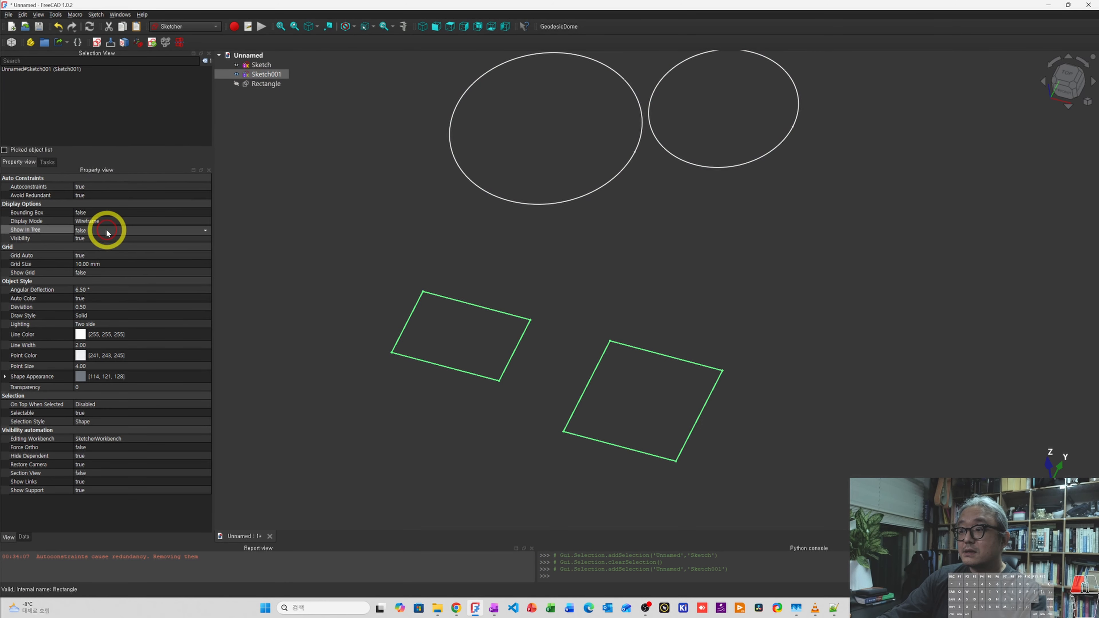
click(107, 232)
click(99, 237)
click(271, 66)
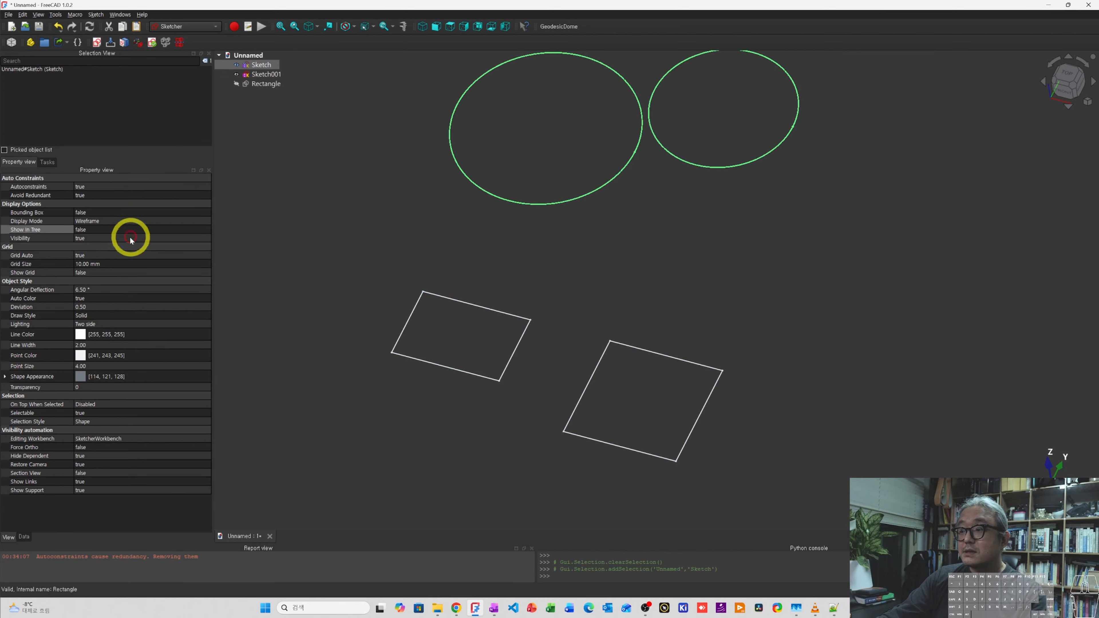
Set Show In Tree back to true for the sketch with the circles.
click(104, 229)
click(110, 230)
click(103, 240)
Disable Show items hidden in tree view for the Unnamed document and enable it again.
right_click(249, 55)
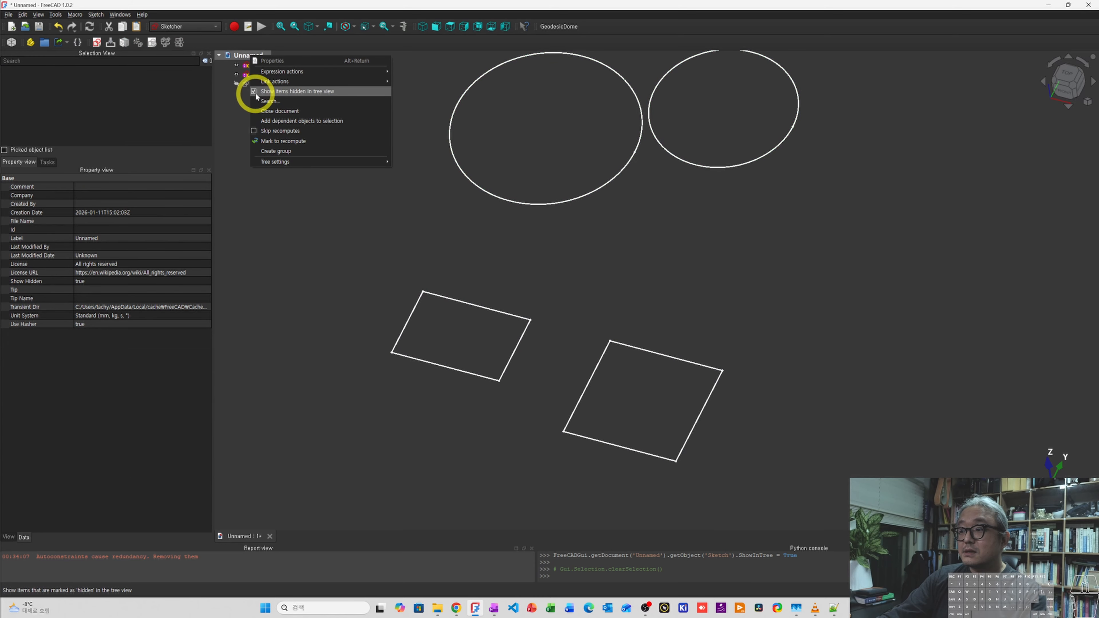
click(255, 93)
right_click(258, 57)
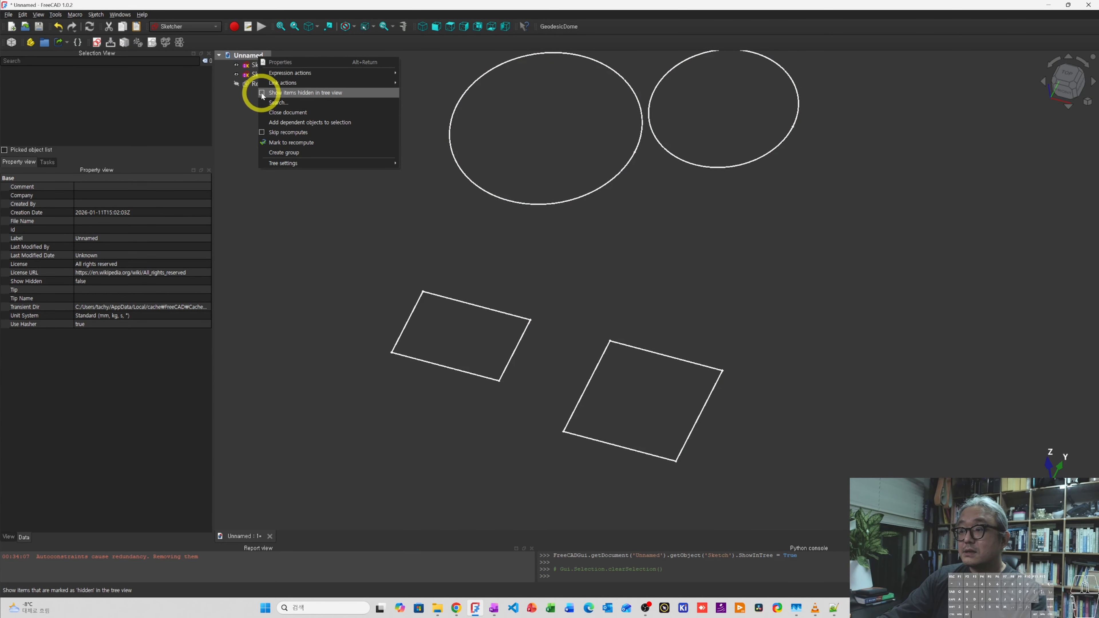
click(262, 94)
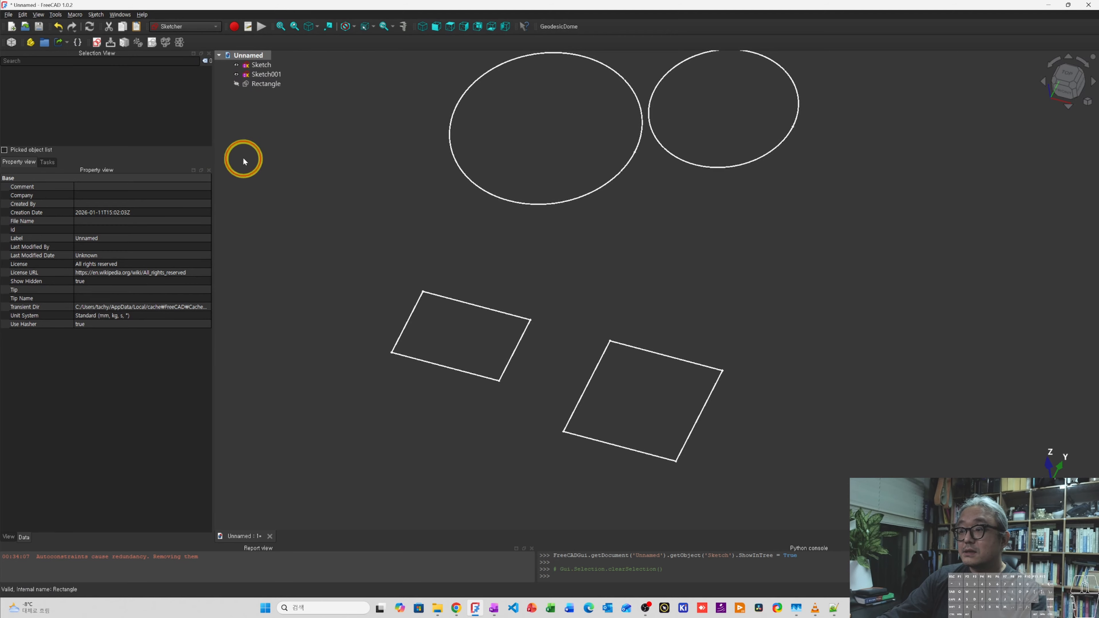
Check both sketches in the tree and open the view properties of Sketch001.
click(244, 144)
click(261, 65)
click(265, 74)
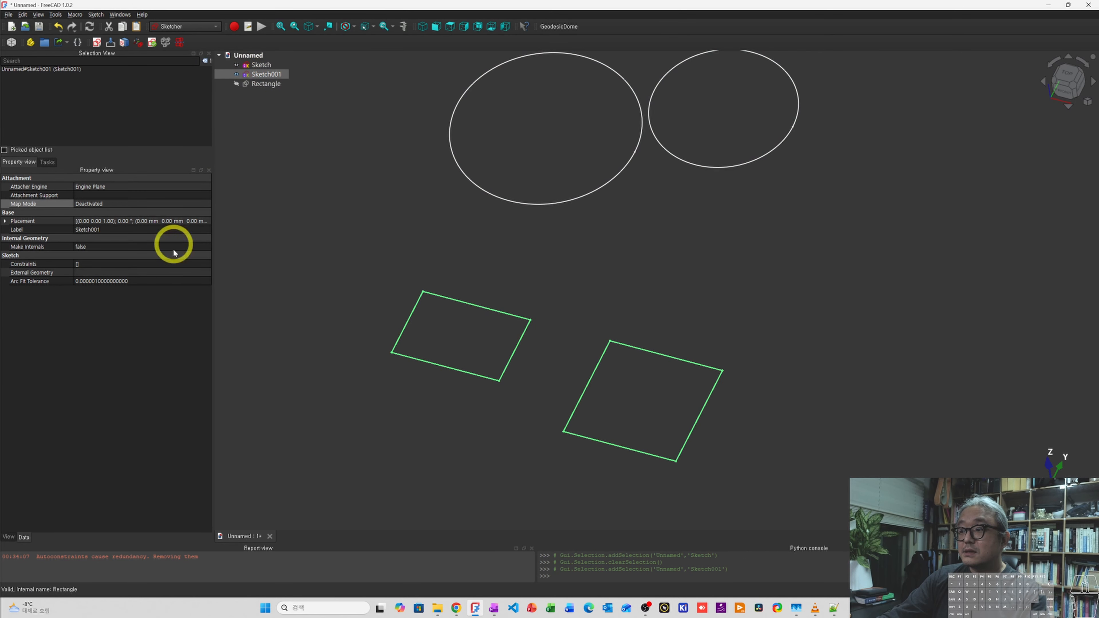
click(10, 537)
click(245, 324)
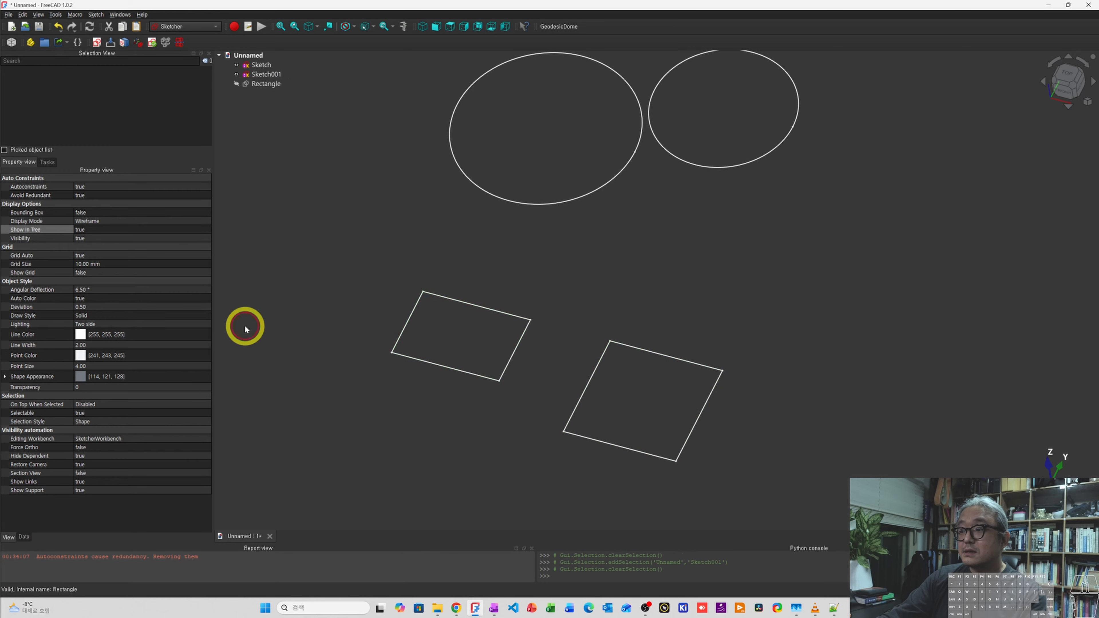
Toggle the visibility of the sketch with the circles off and on twice.
click(261, 64)
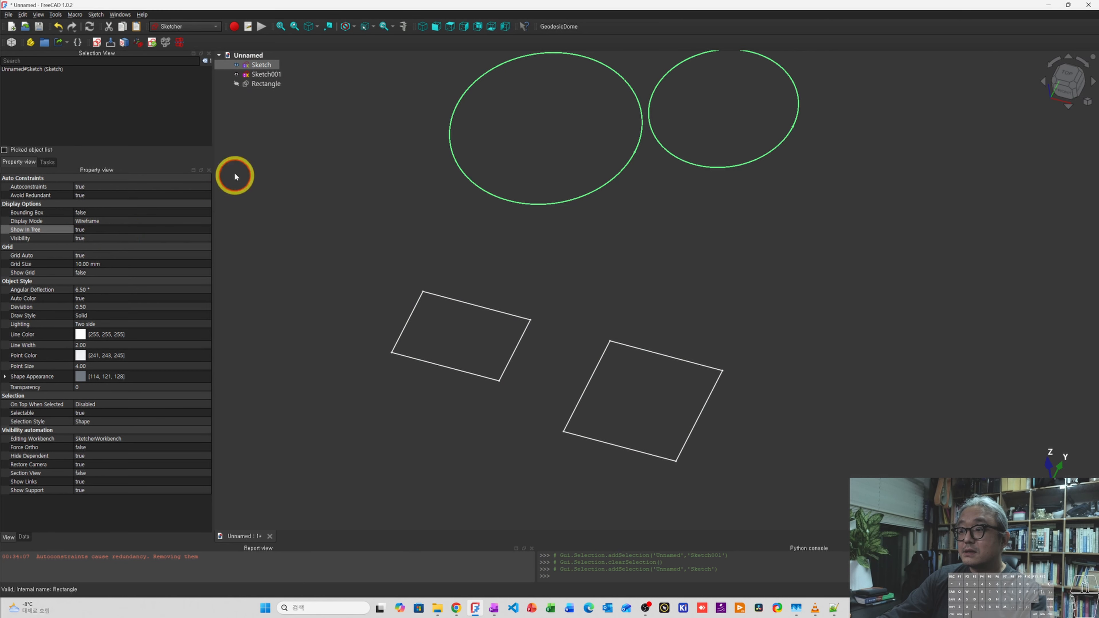
key(space)
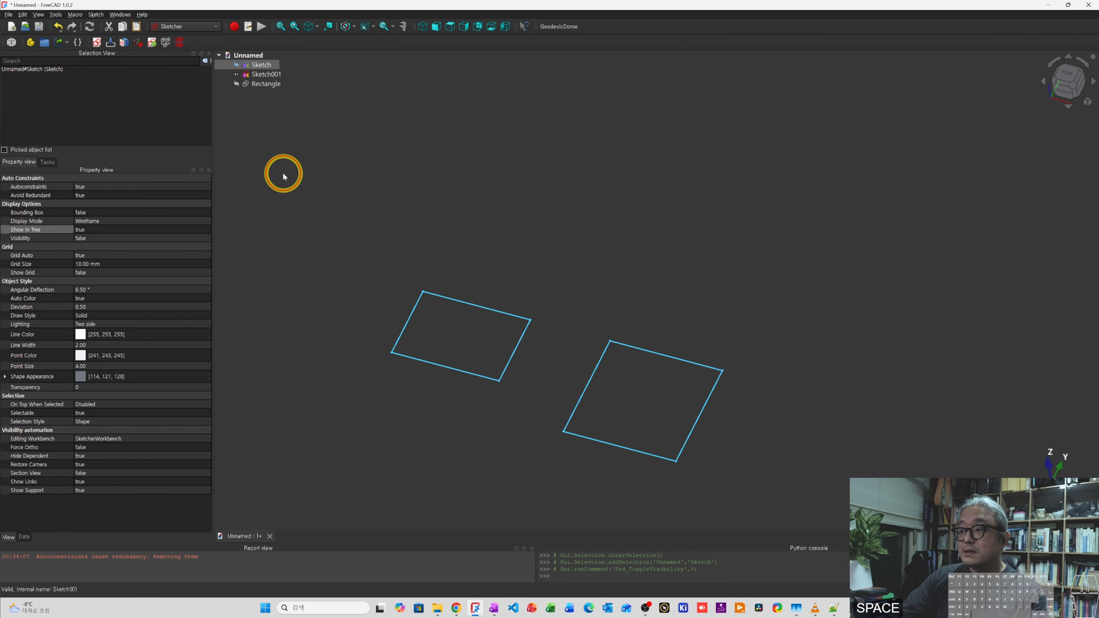
click(266, 67)
key(space)
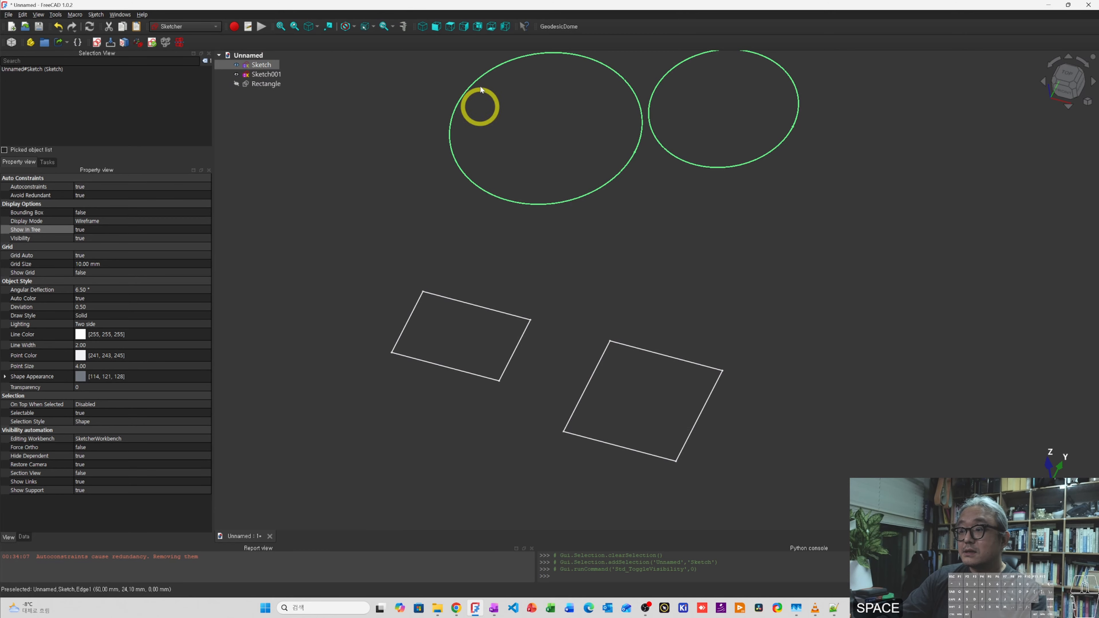
key(space)
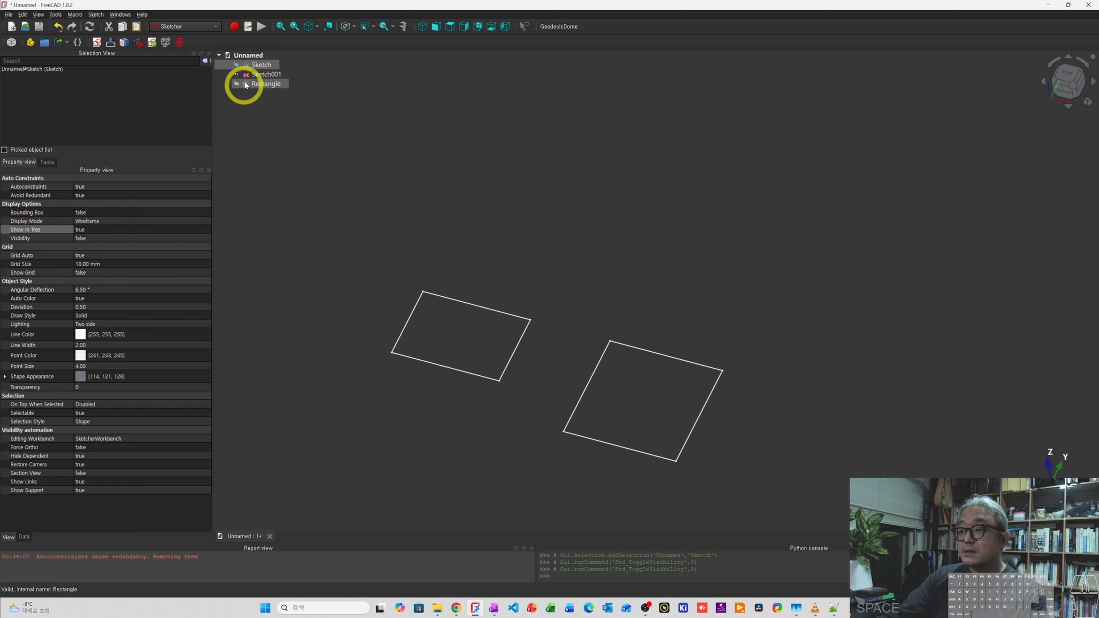
click(263, 70)
key(space)
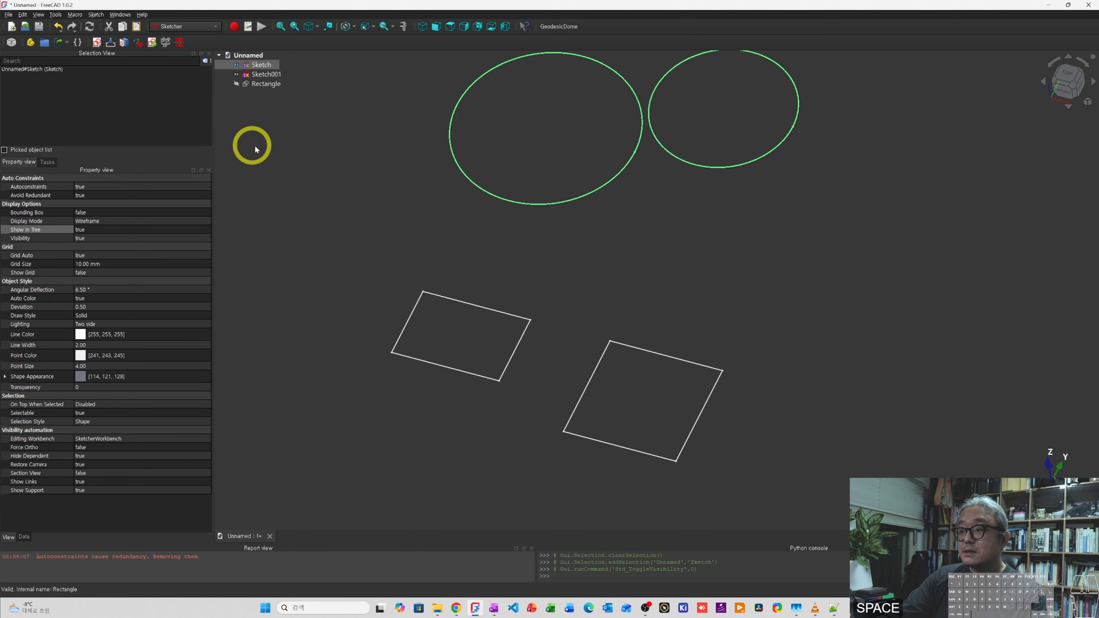
Open the sketch with the circles for editing.
click(245, 103)
click(255, 65)
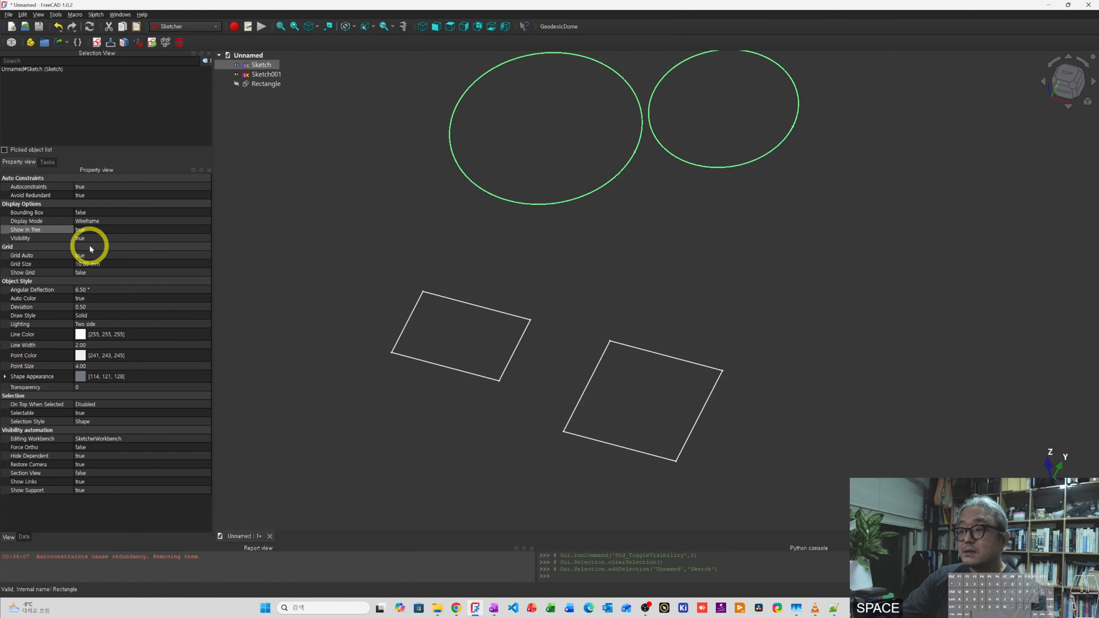
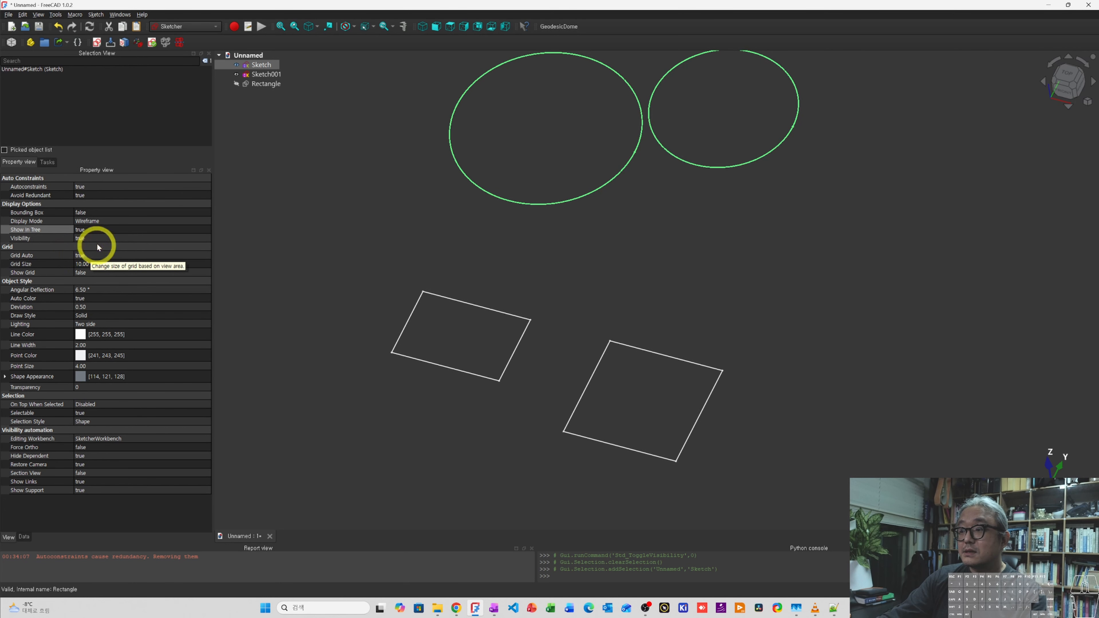
right_click(262, 66)
click(282, 71)
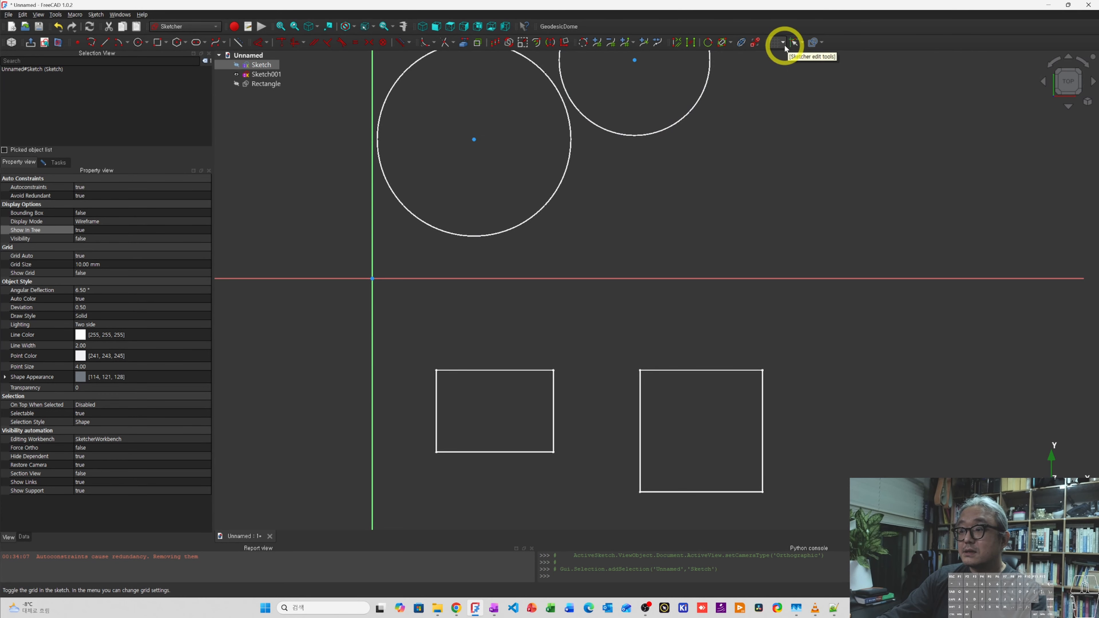
Toggle the sketch grid on and off twice with the Grid command.
click(774, 44)
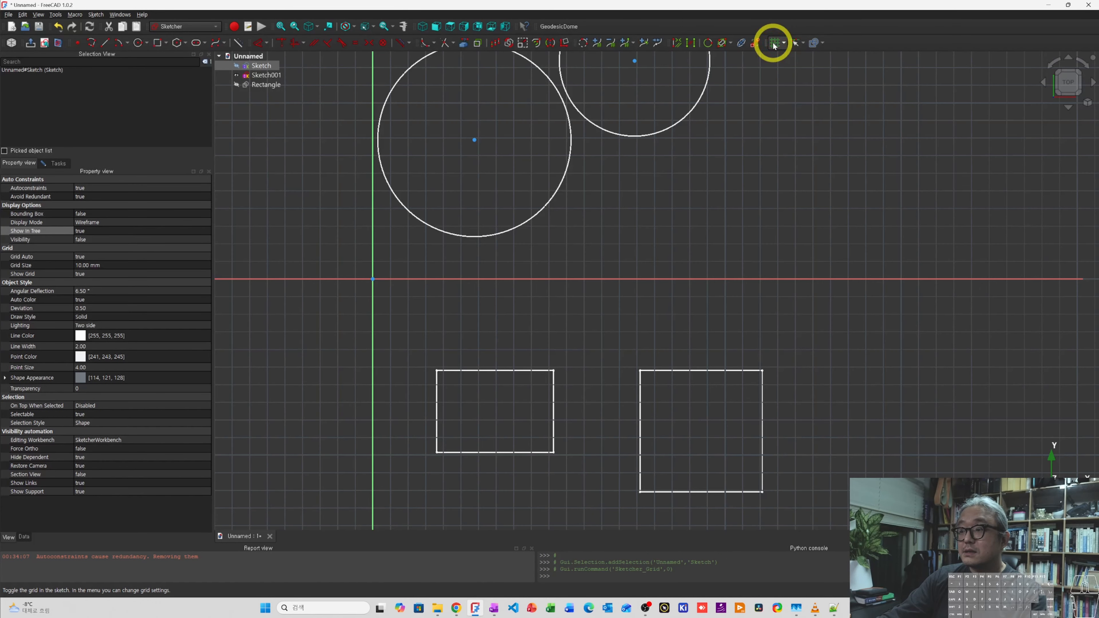
click(773, 44)
click(774, 44)
click(774, 44)
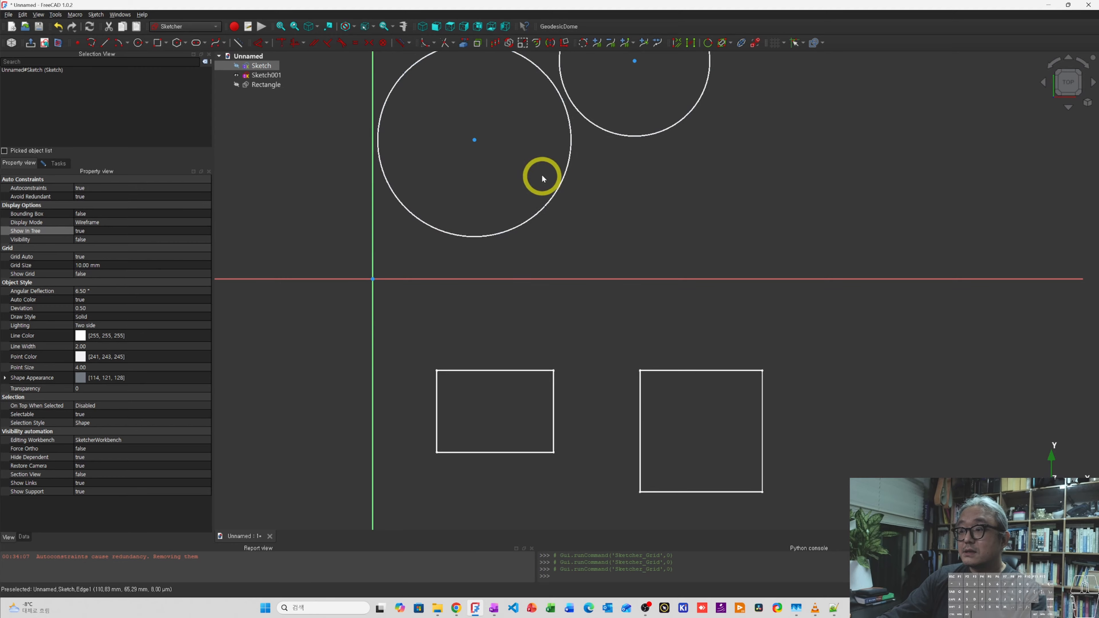
Set the sketch's Show Grid property to true, switch it to false, and set it to true again.
click(96, 275)
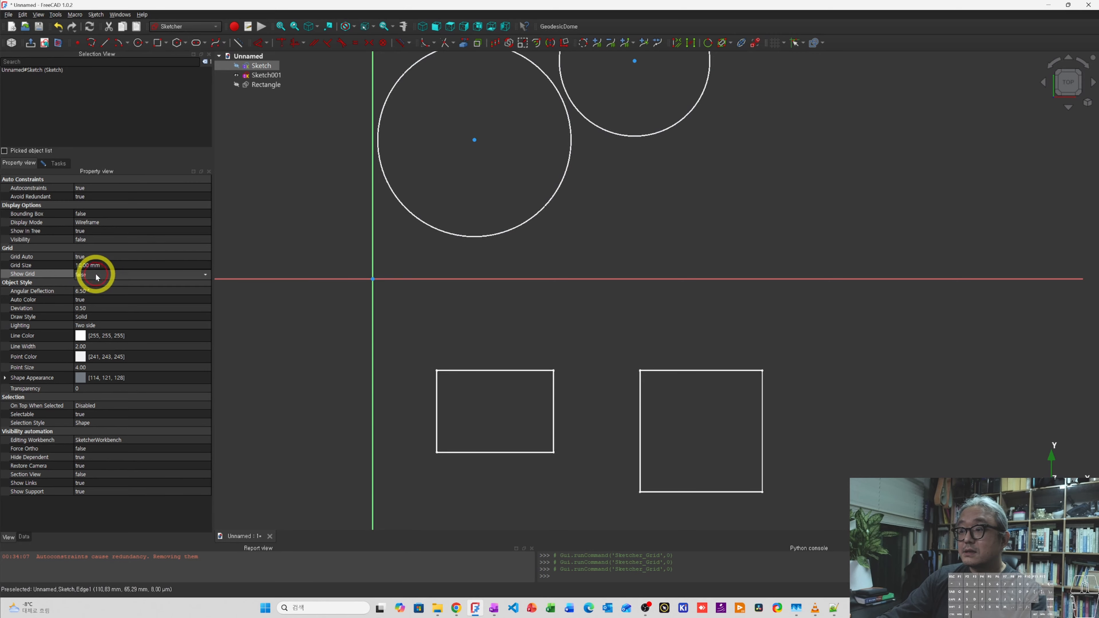
click(96, 277)
click(96, 284)
click(121, 274)
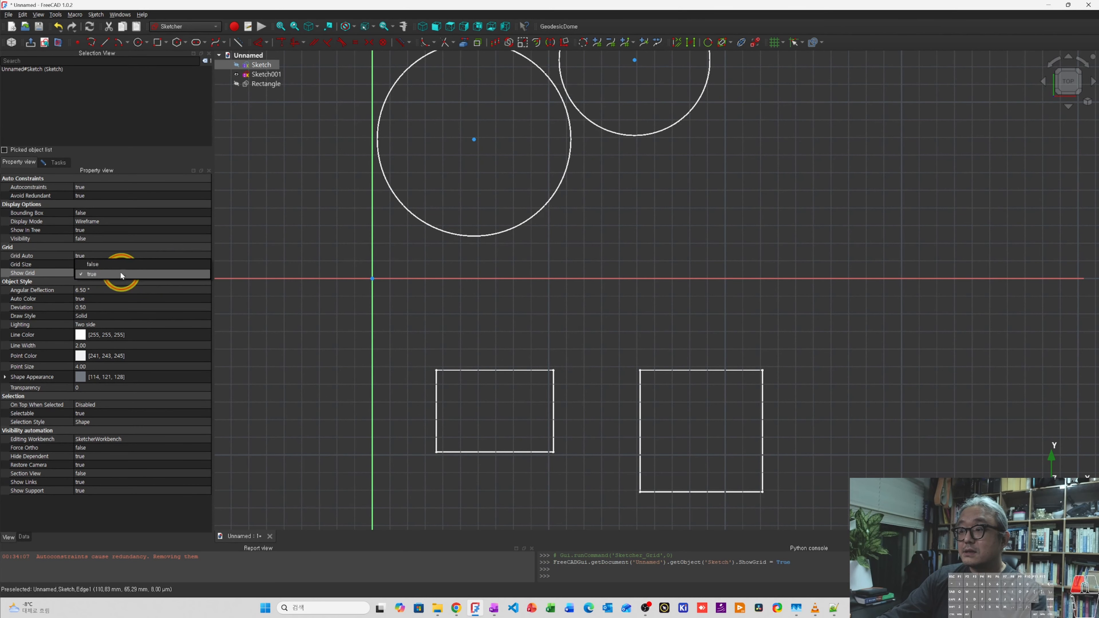
click(112, 265)
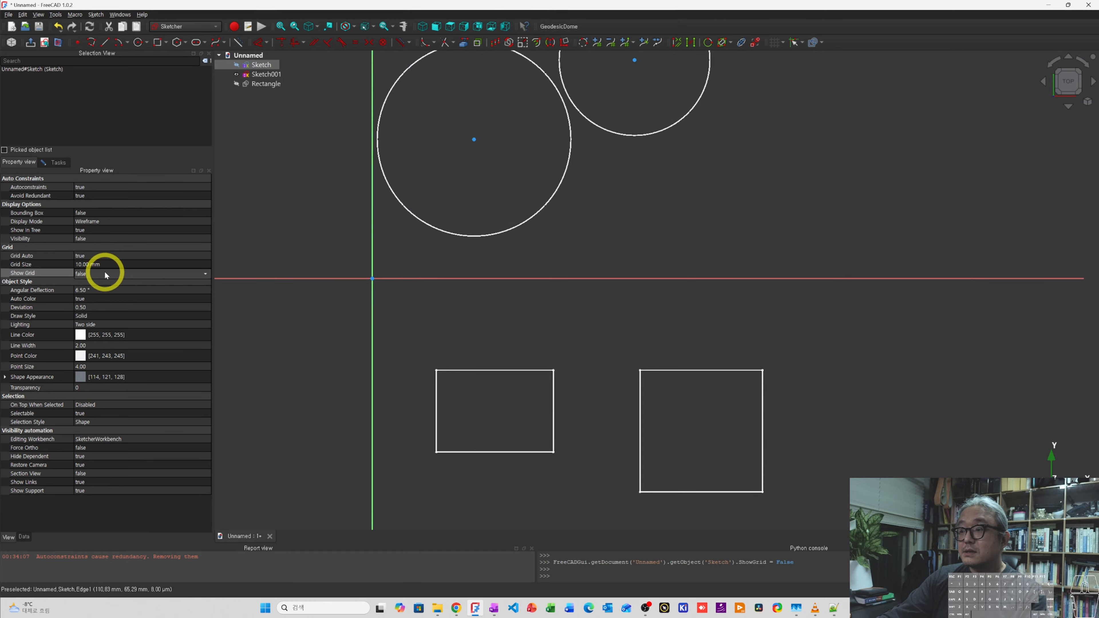
click(127, 275)
click(131, 284)
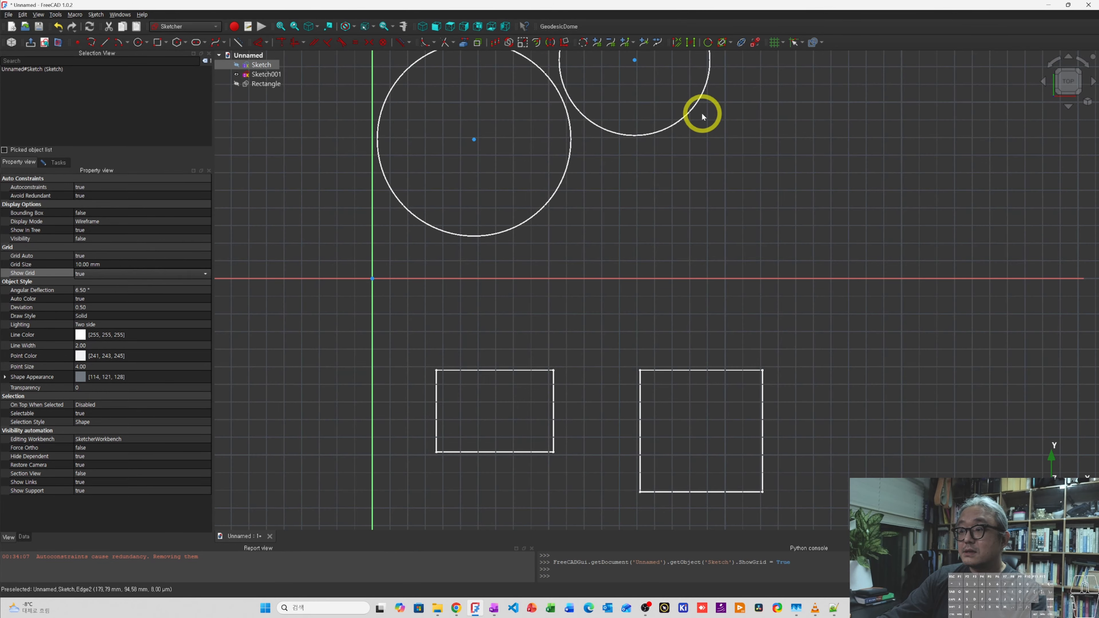
Try Grid Size values of 20 mm and 50 mm for the sketch.
key(F12)
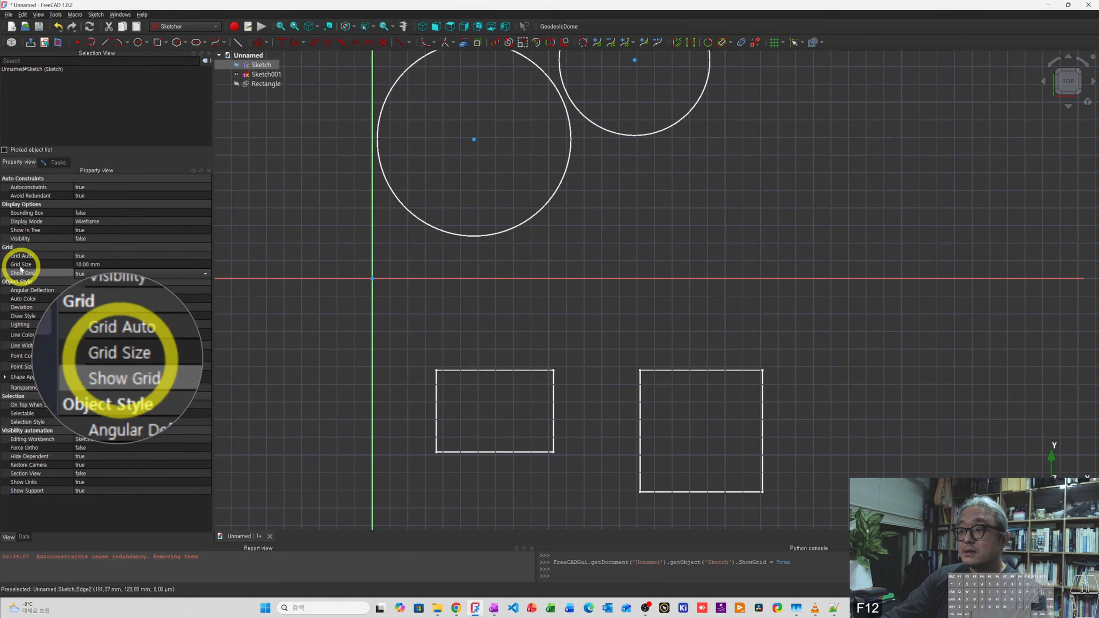
double_click(84, 265)
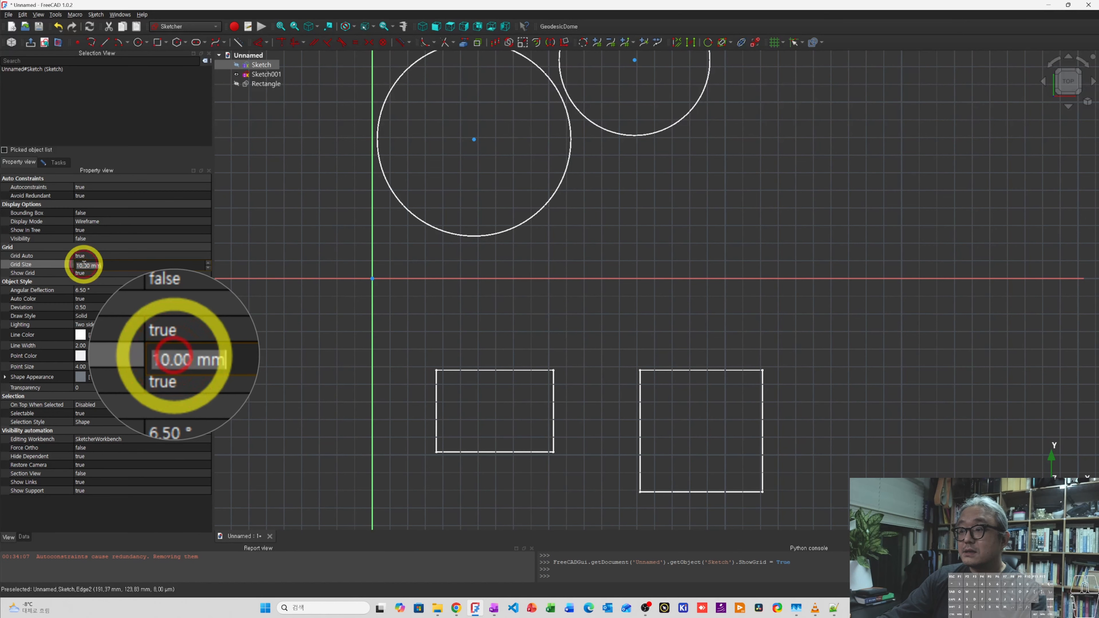
text(20)
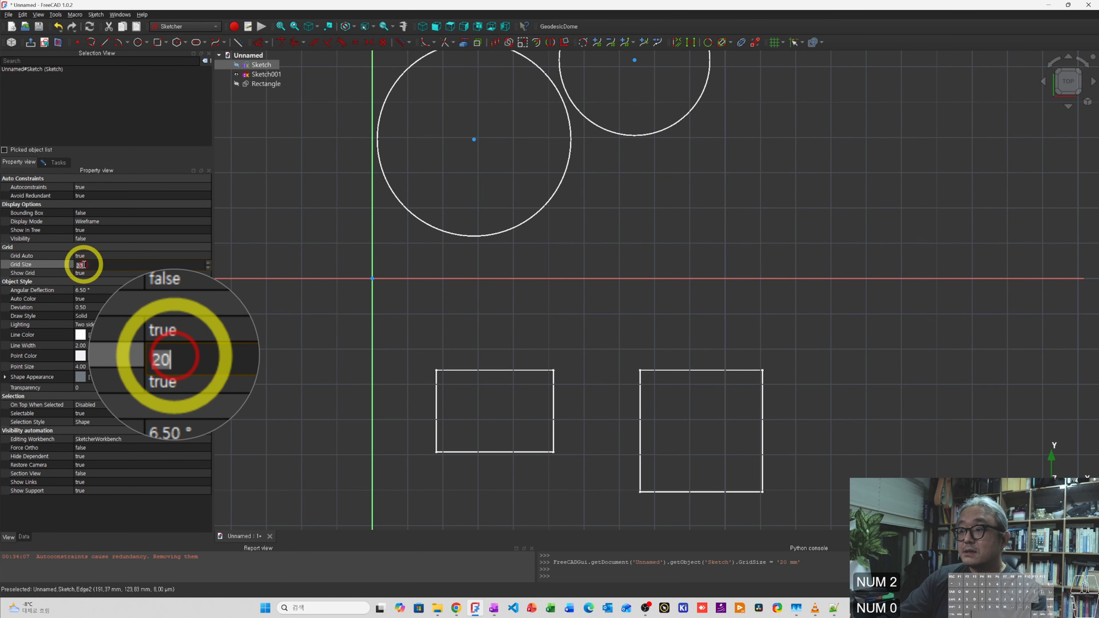
text(50)
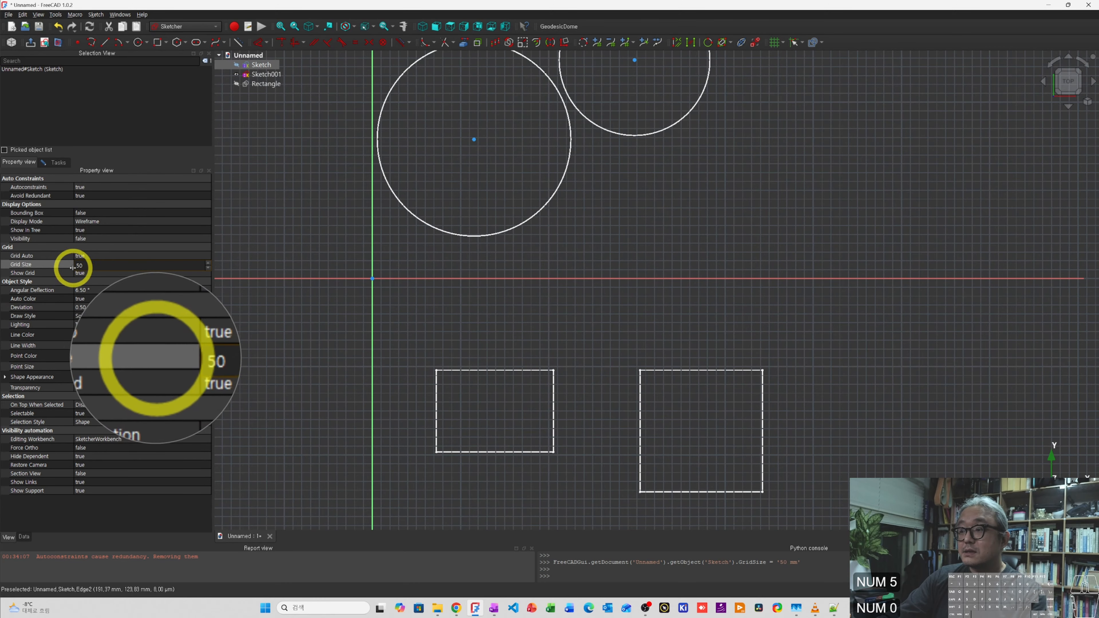
Set the sketch's Grid Size to 30 mm and clear the selection.
double_click(80, 266)
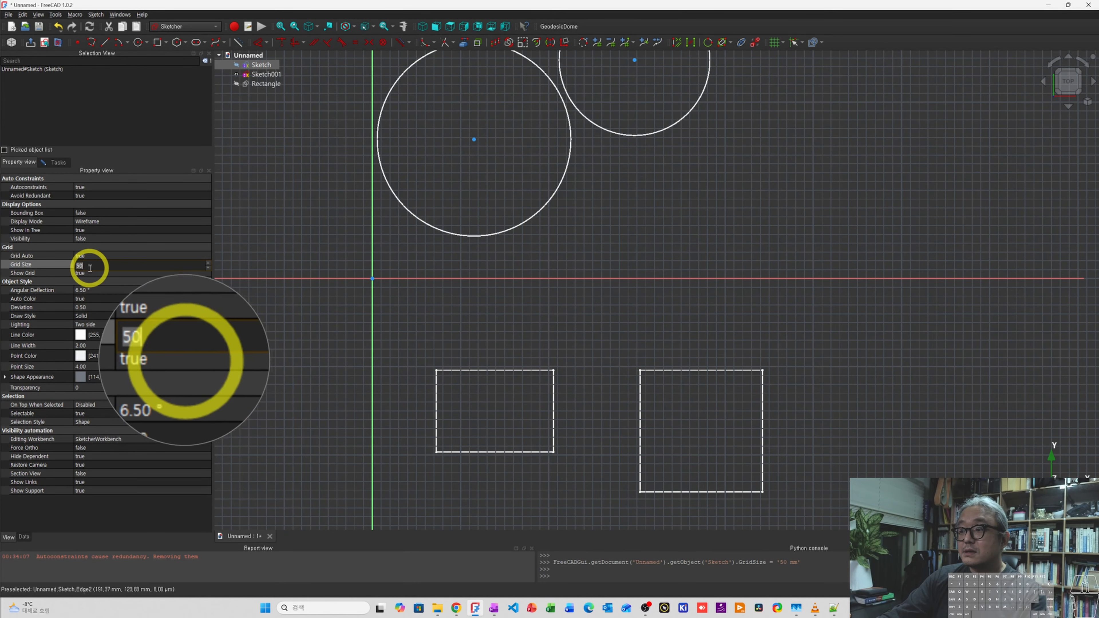
text(3)
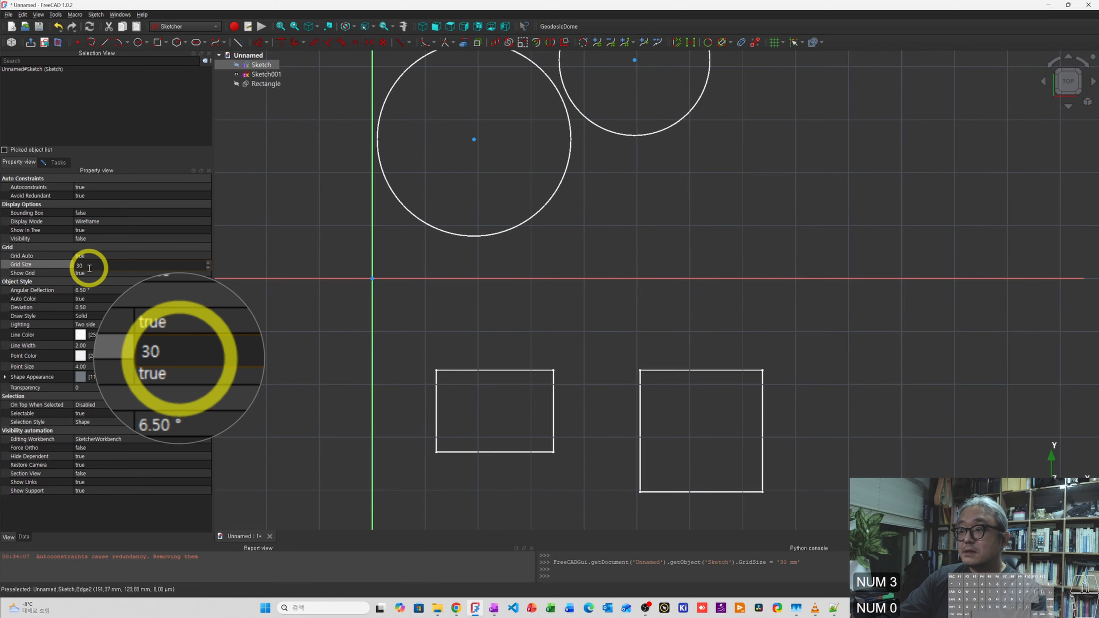
click(228, 265)
Examine how the sketch grid's spacing adapts at closer and wider zoom levels.
scroll(605, 244, down, 1)
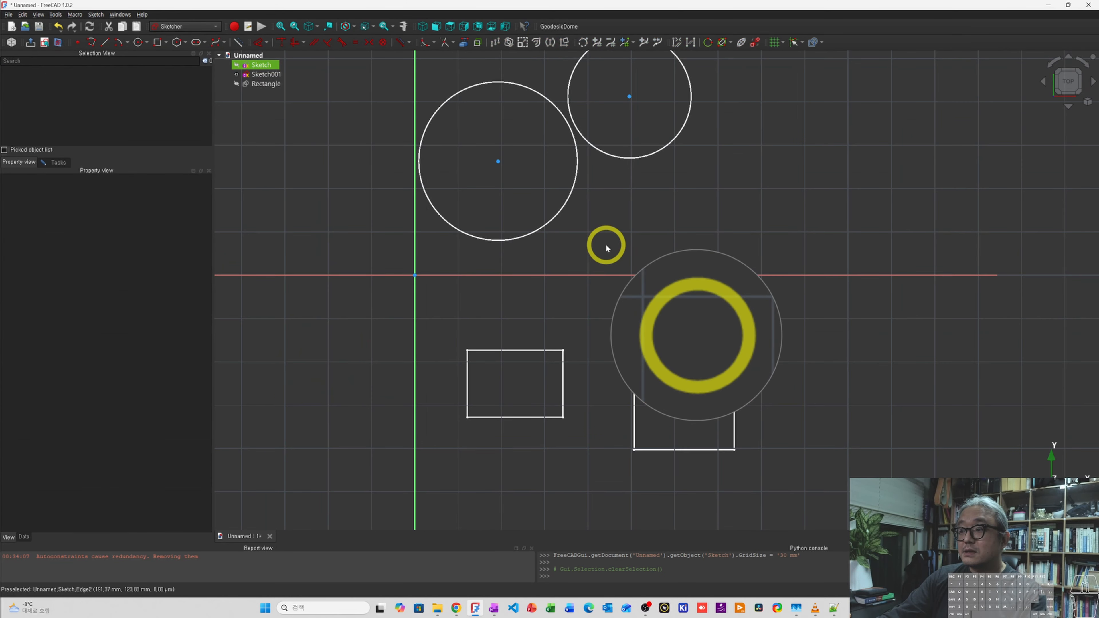
scroll(605, 255, up, 3)
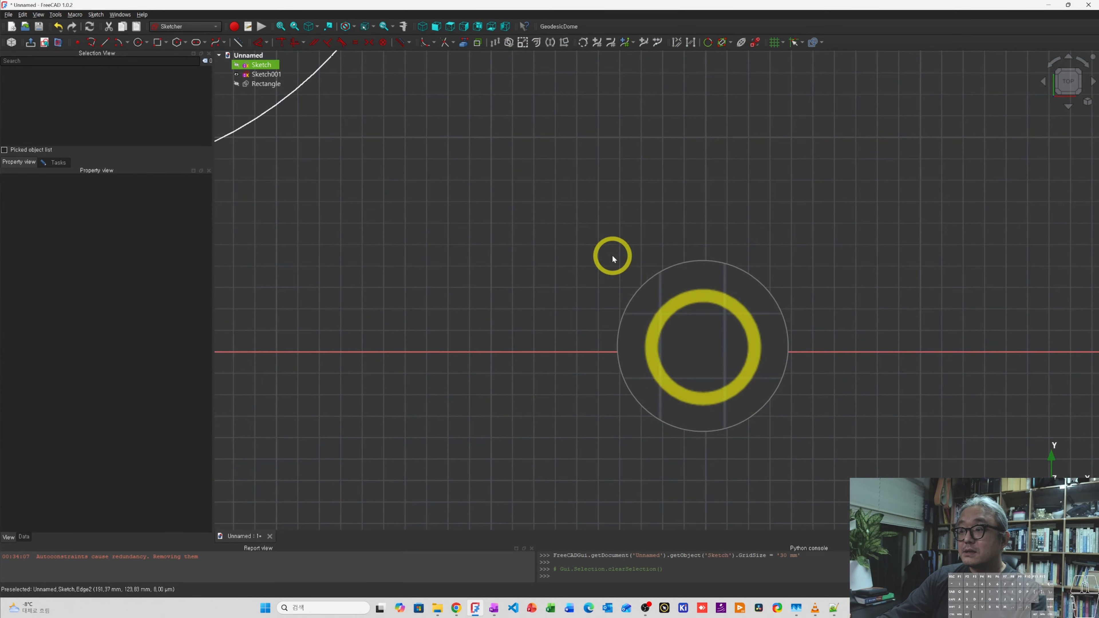
scroll(612, 258, up, 4)
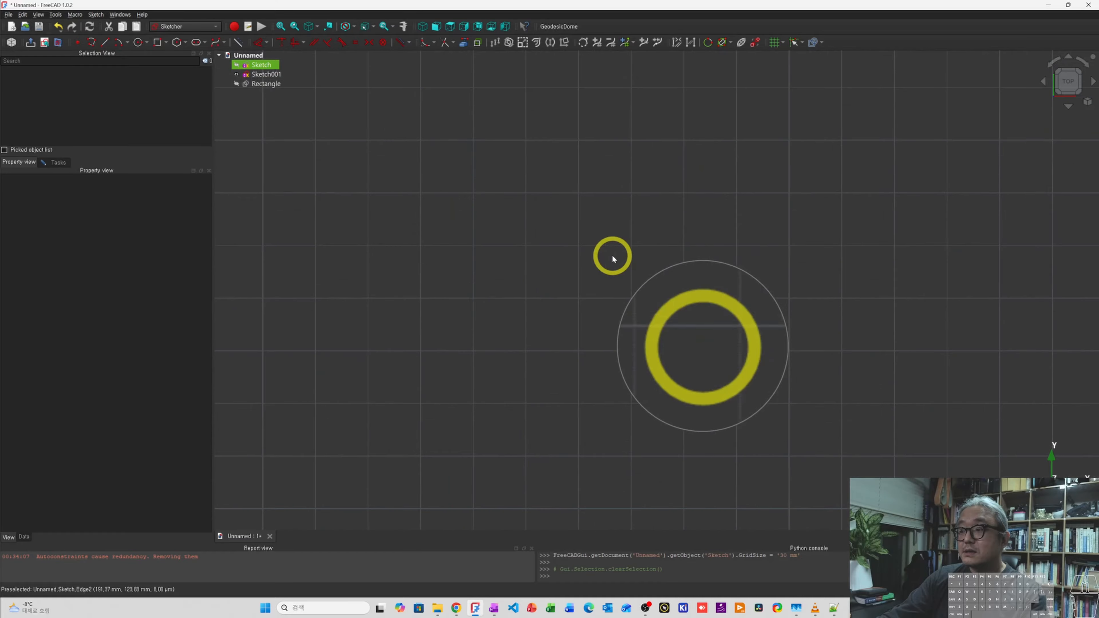
scroll(612, 258, down, 5)
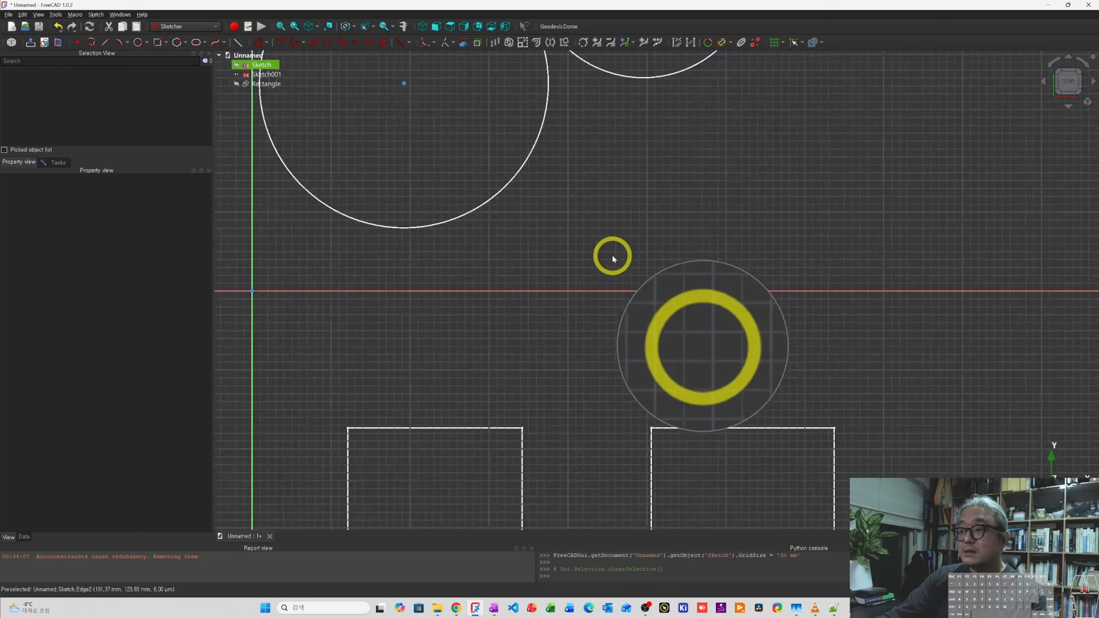
scroll(612, 258, down, 7)
scroll(613, 258, up, 3)
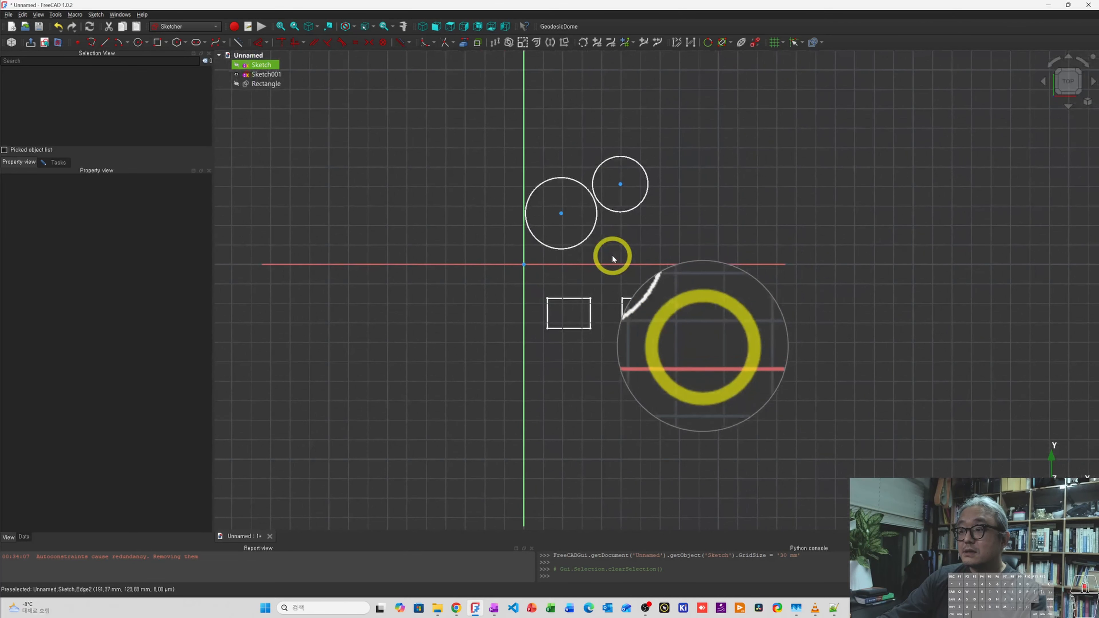
scroll(612, 258, up, 5)
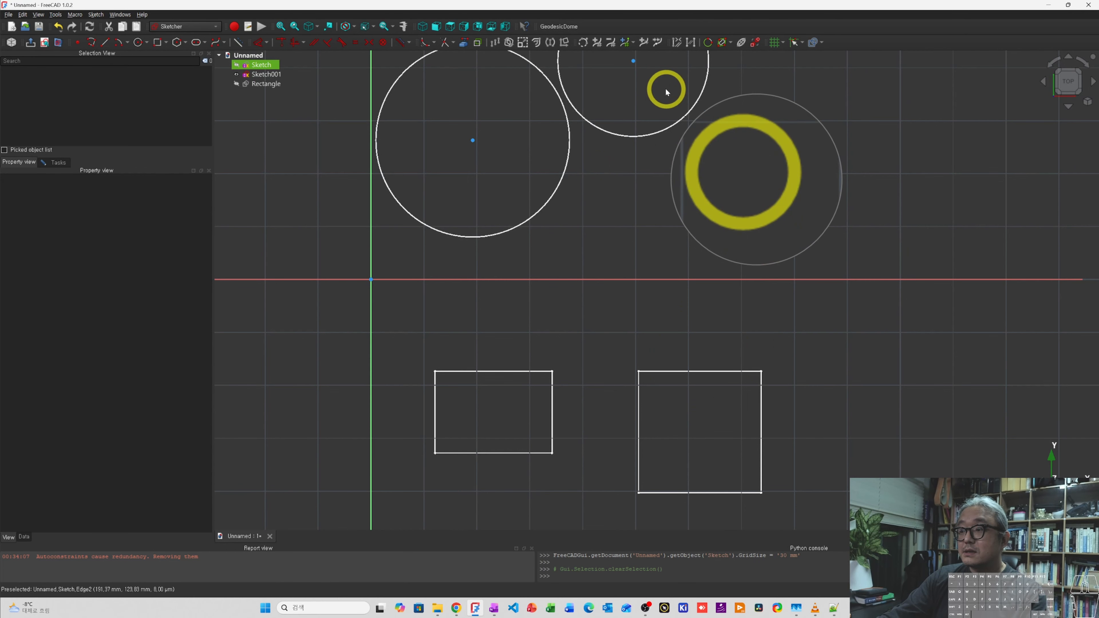
Check how the grid adapts with auto spacing enabled, and turn off grid auto spacing in the grid settings.
click(783, 43)
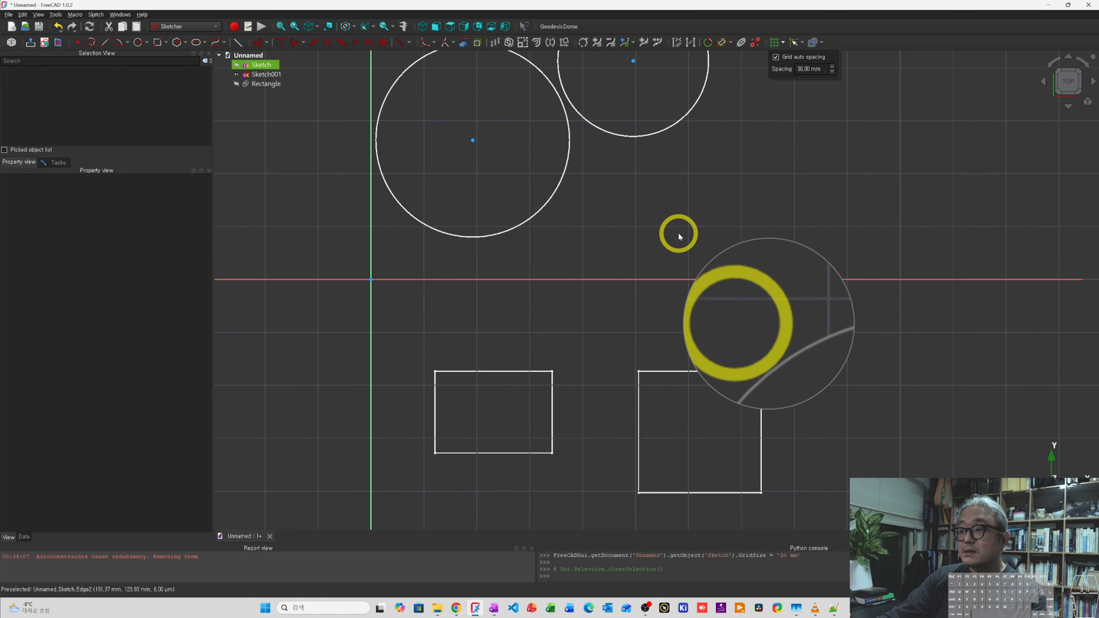
click(653, 243)
scroll(653, 241, up, 4)
scroll(581, 270, up, 4)
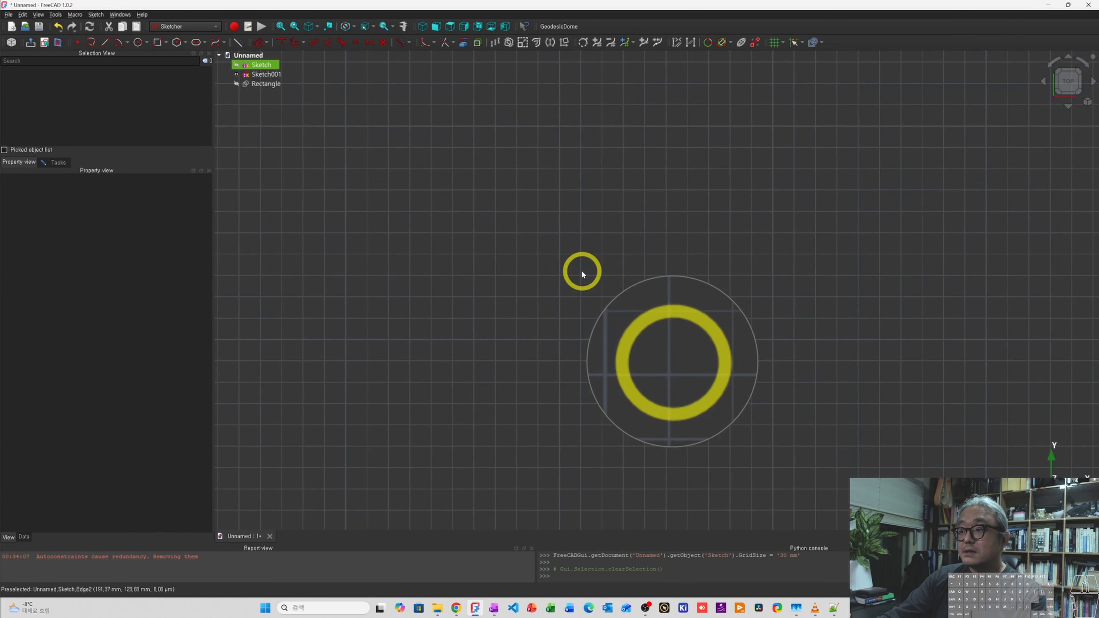
scroll(581, 270, down, 7)
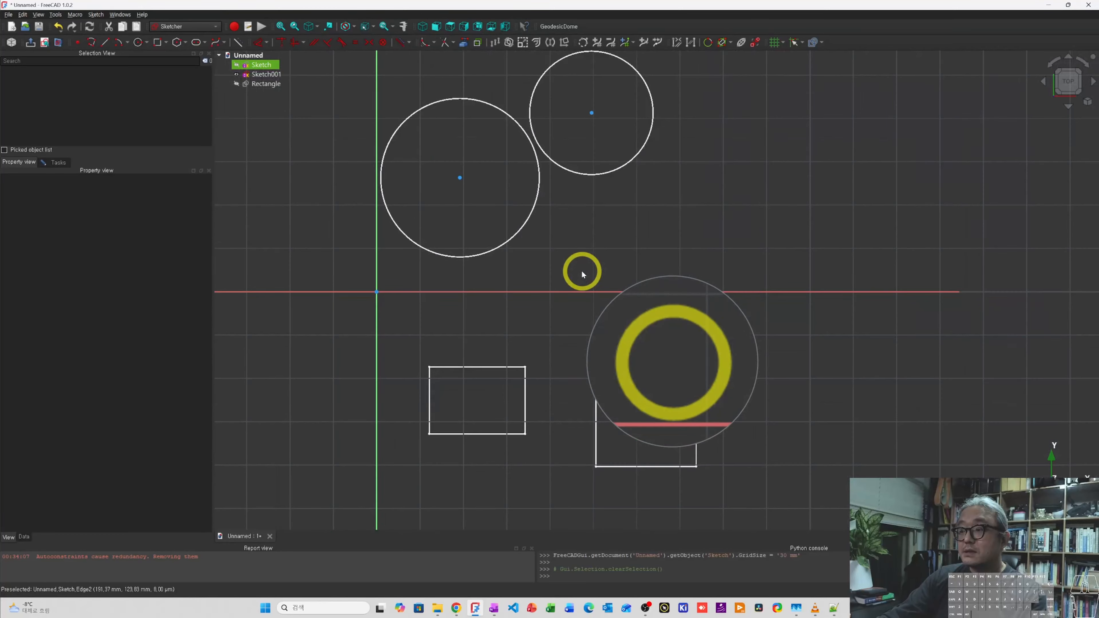
click(782, 42)
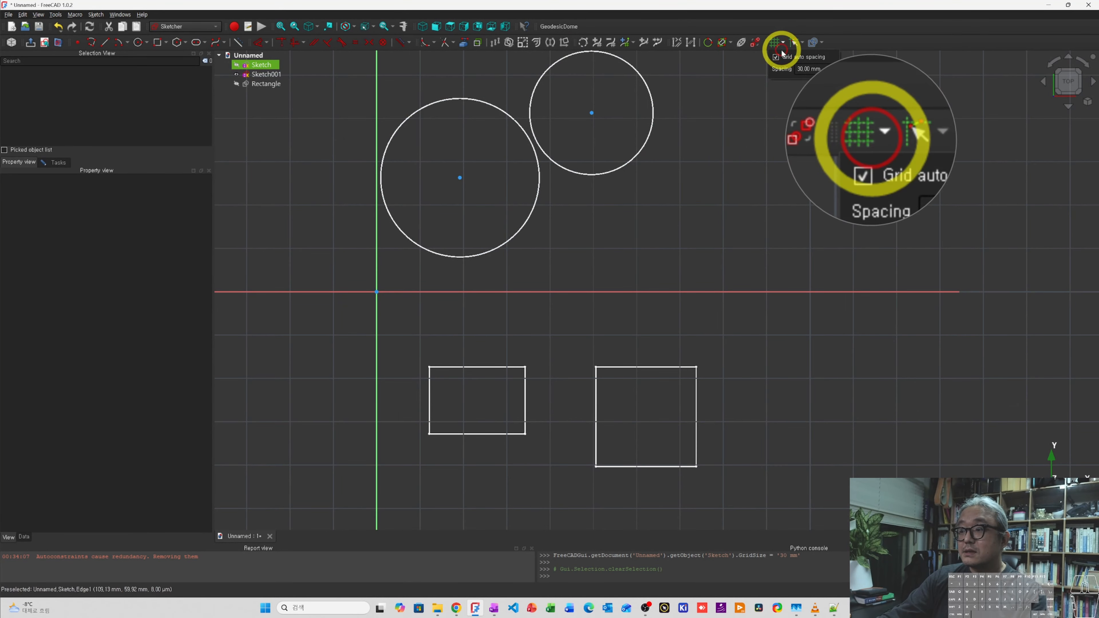
click(775, 56)
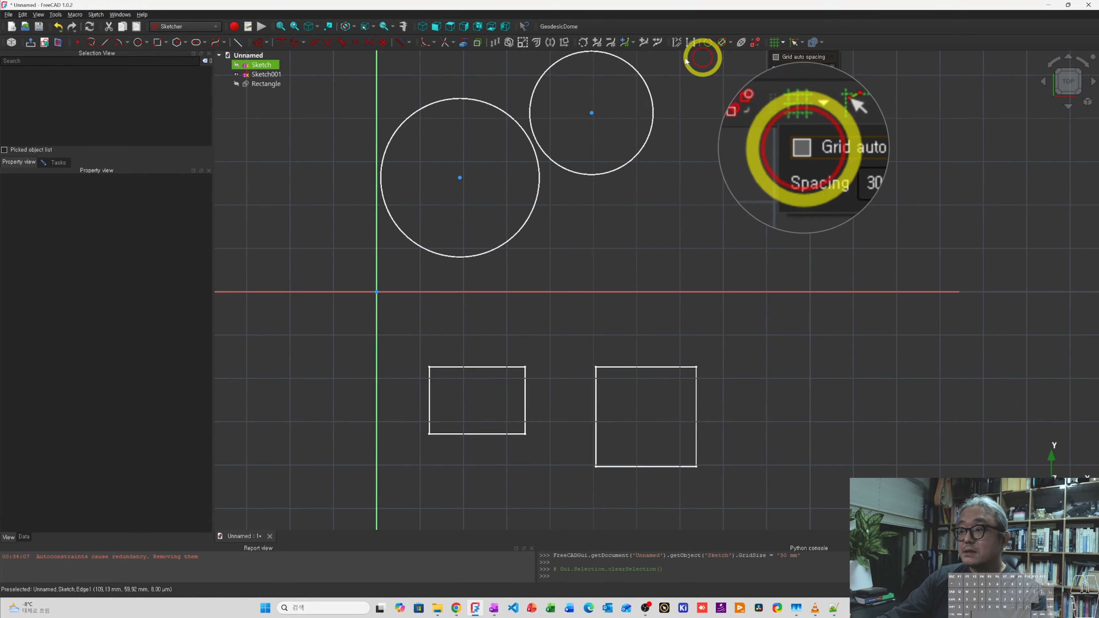
click(748, 91)
Select Sketch in the model tree, check its fixed grid spacing, and try a Grid Size of 50 mm.
click(261, 65)
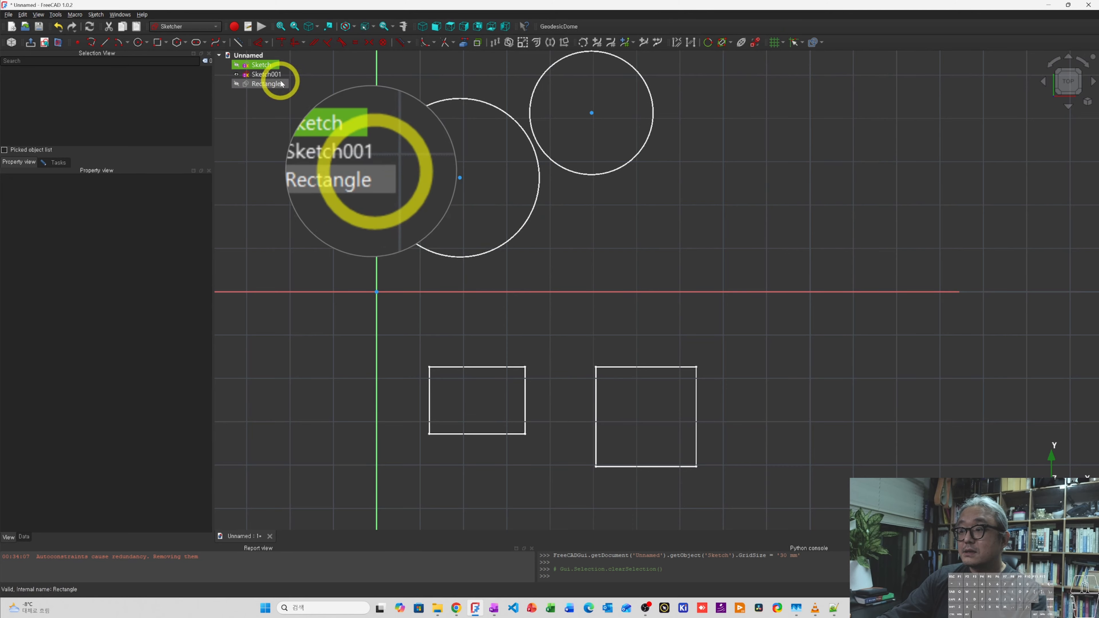
click(87, 264)
scroll(627, 246, up, 8)
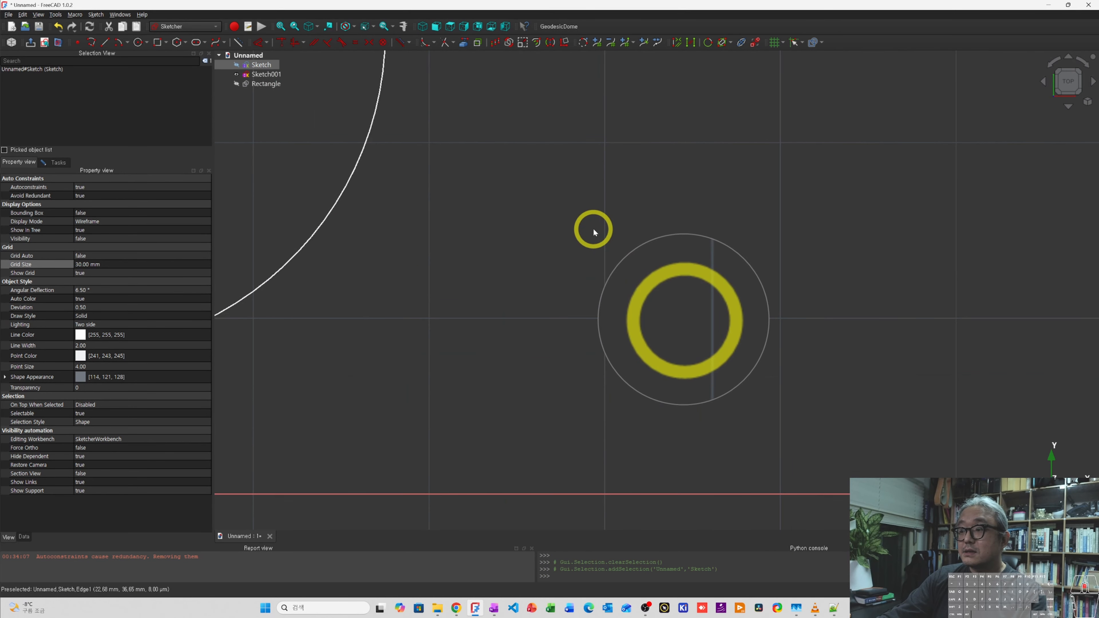
scroll(593, 229, down, 6)
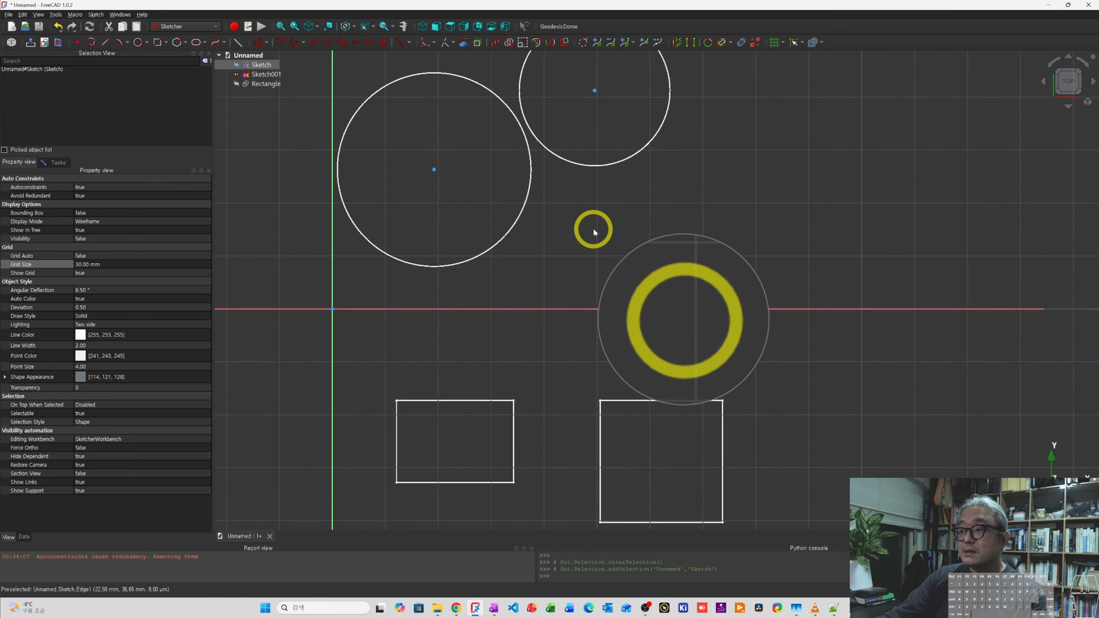
click(84, 265)
text(50)
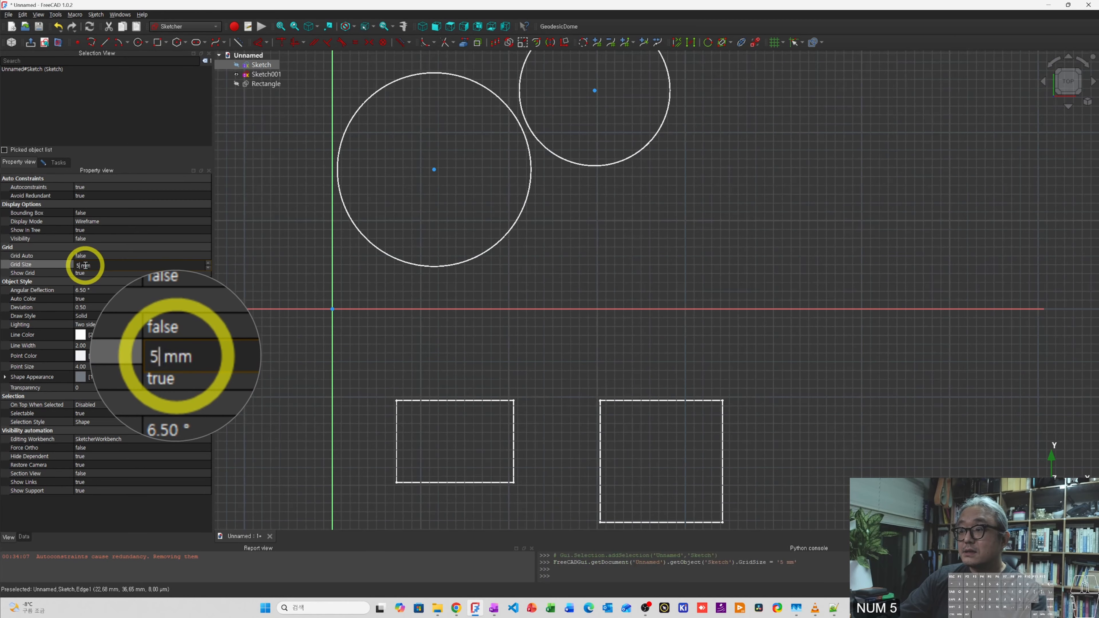
click(684, 207)
Set the sketch's Grid Size to 100 mm and clear the selection.
click(136, 266)
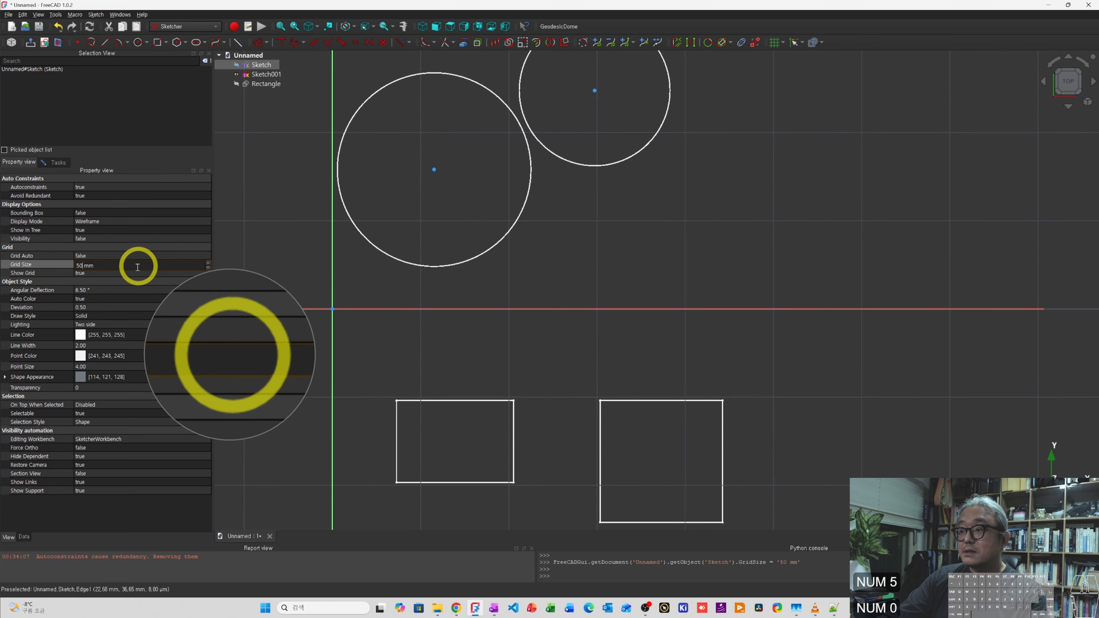
text(100)
click(490, 211)
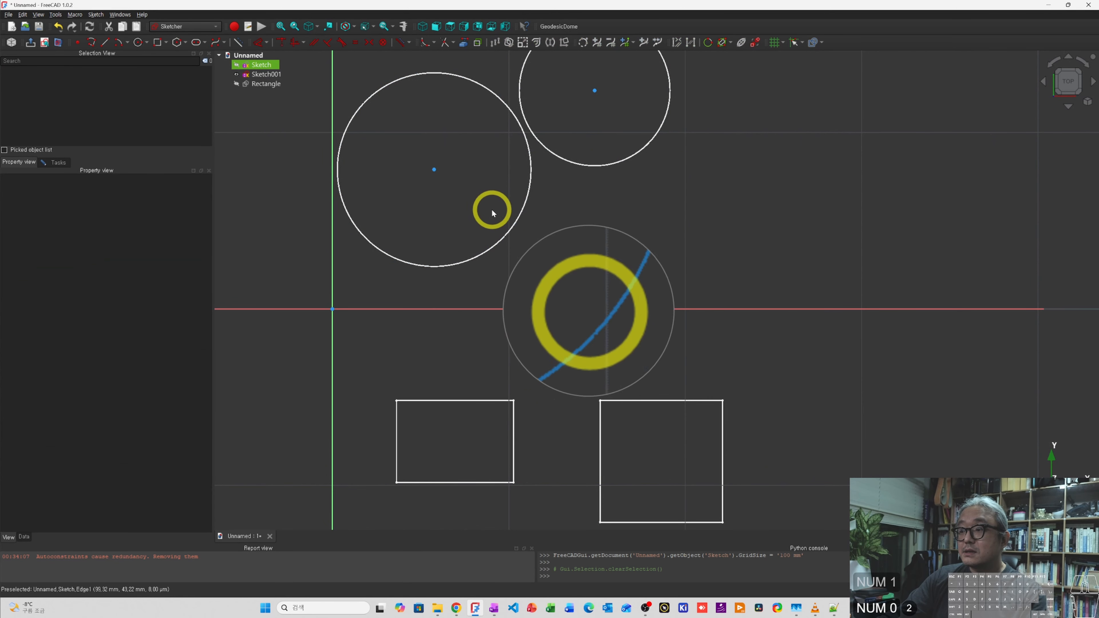
Select Sketch again, set its Grid Auto property to true, and check how the grid spacing adapts.
click(260, 65)
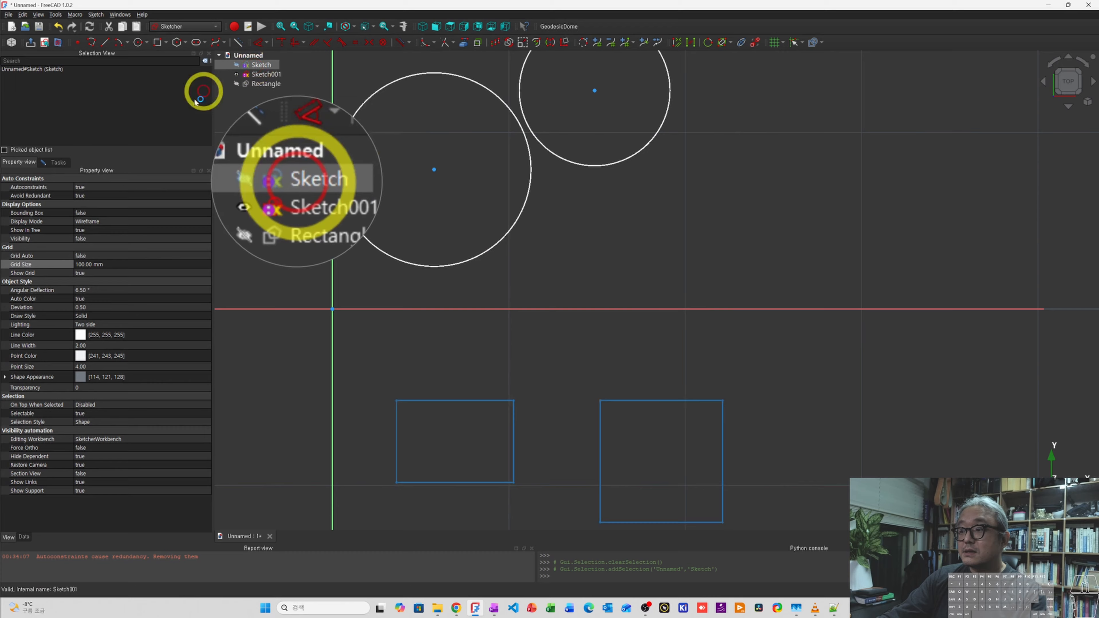
click(89, 256)
click(94, 265)
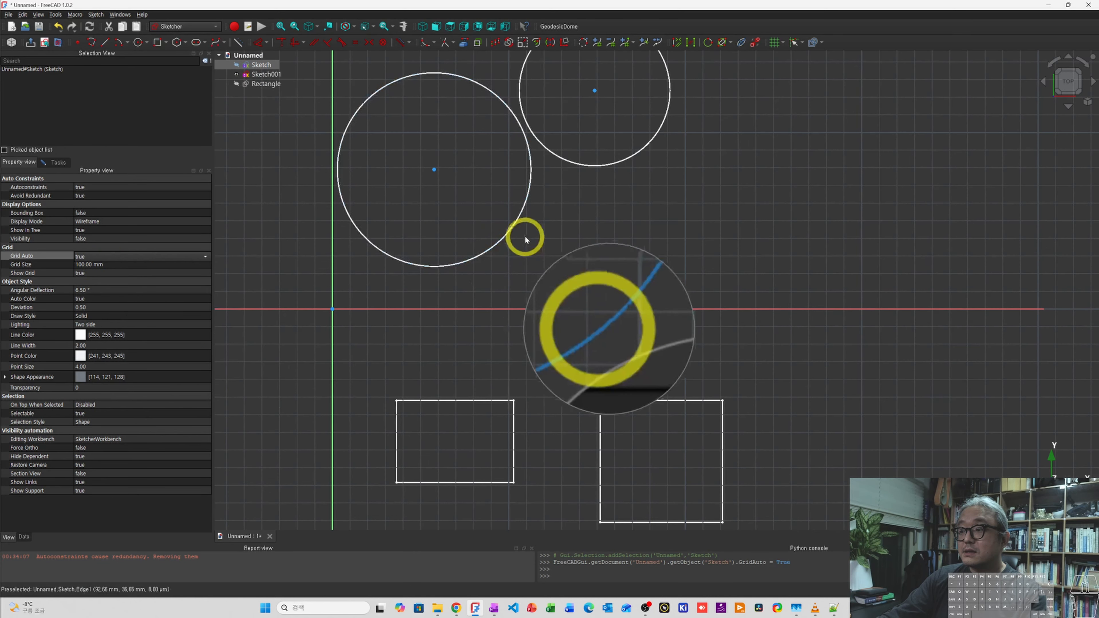
scroll(532, 241, up, 5)
scroll(546, 242, down, 7)
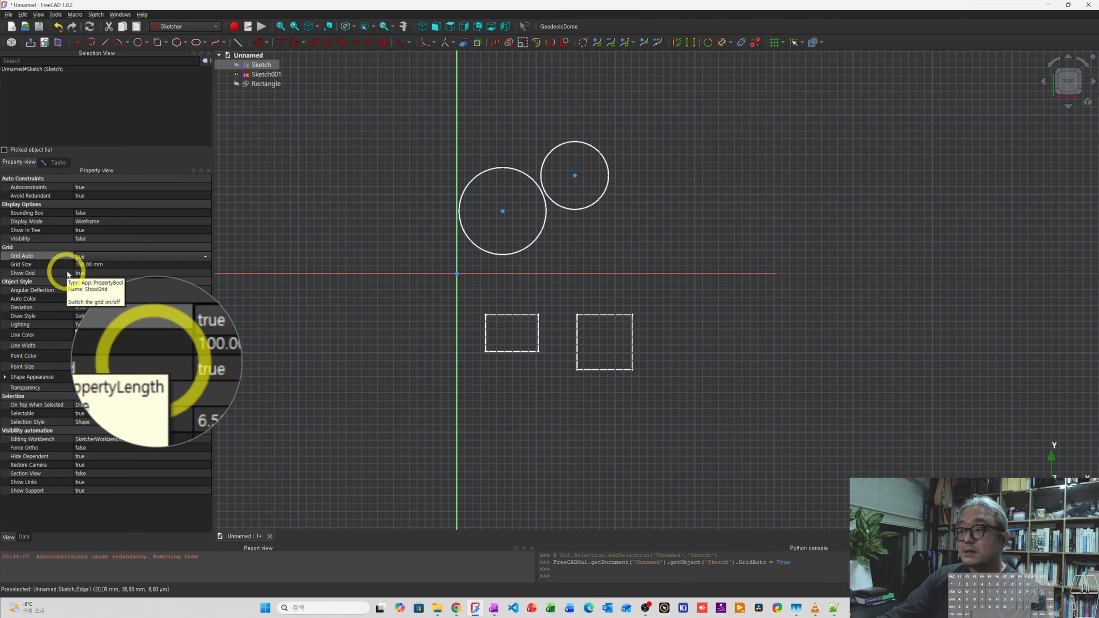
key(F12)
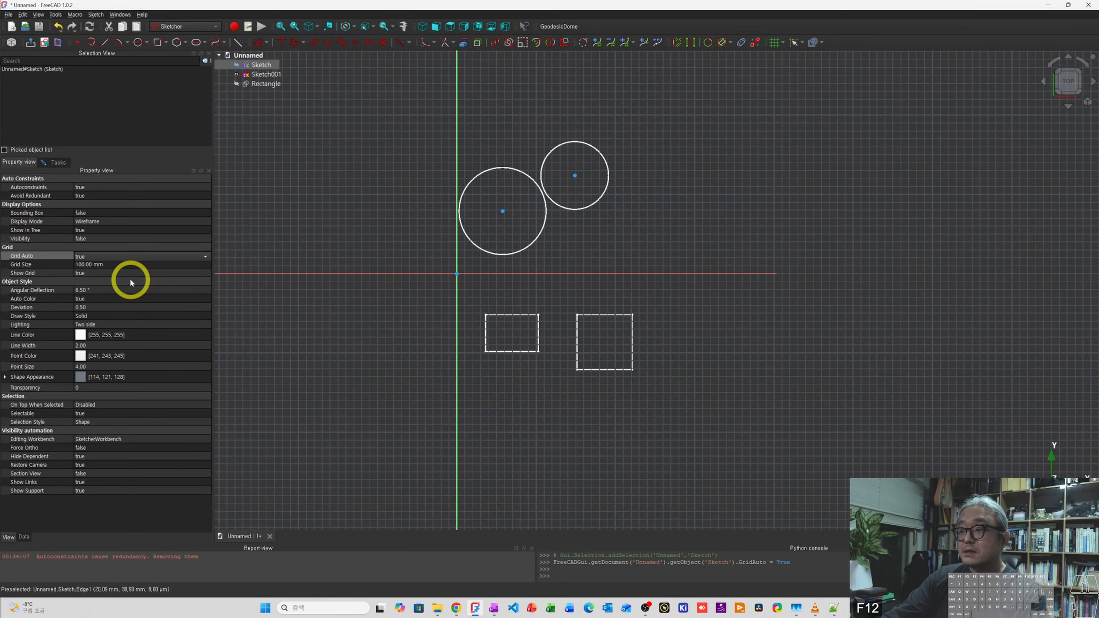